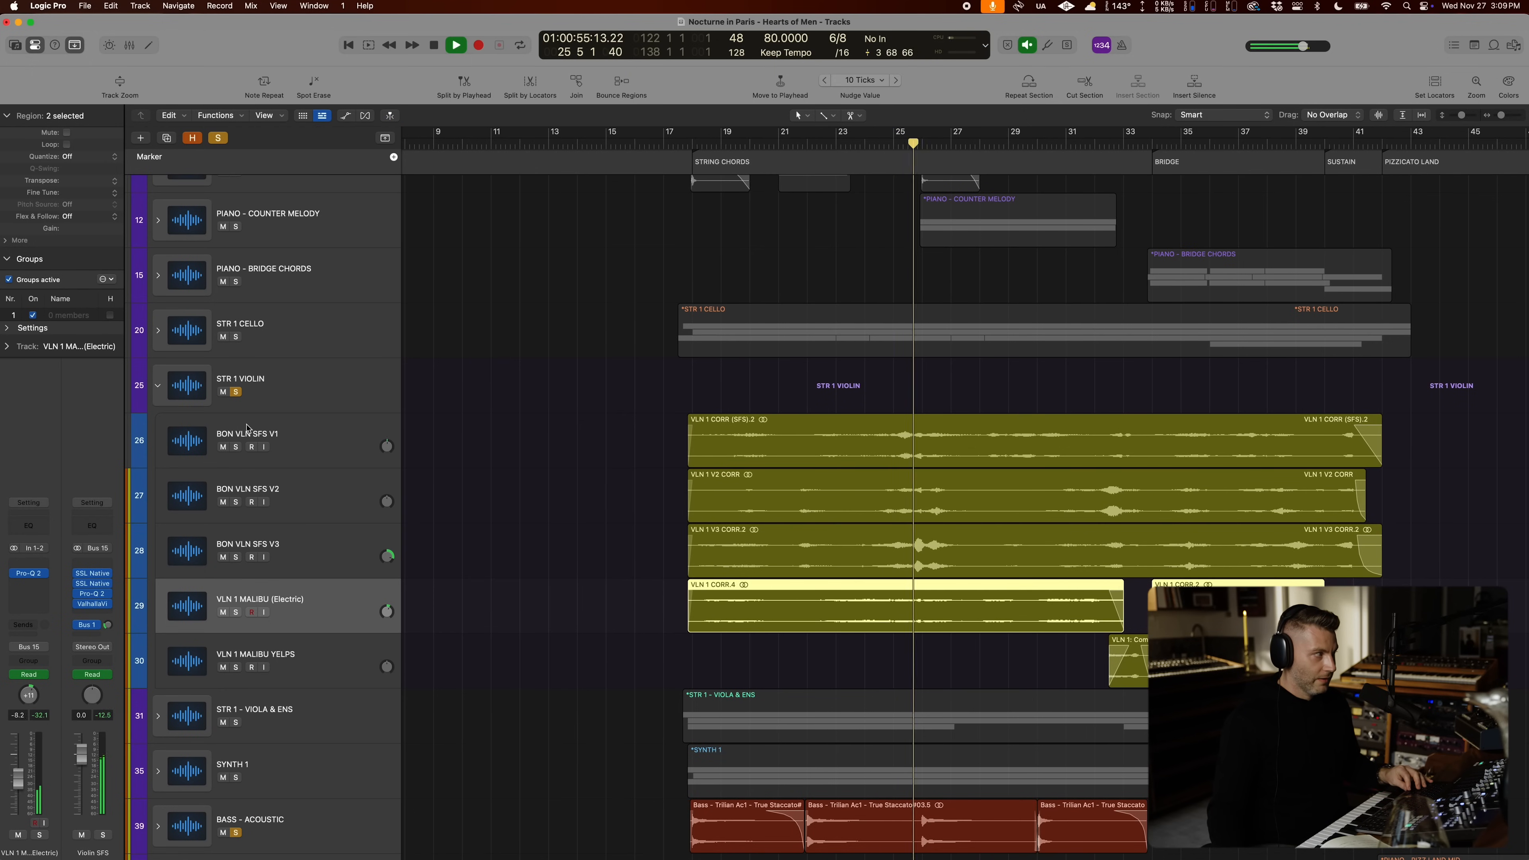
Step: Turn off solo on the STR 1 VIOLIN and BASS - ACOUSTIC track stacks
left_click(237, 392)
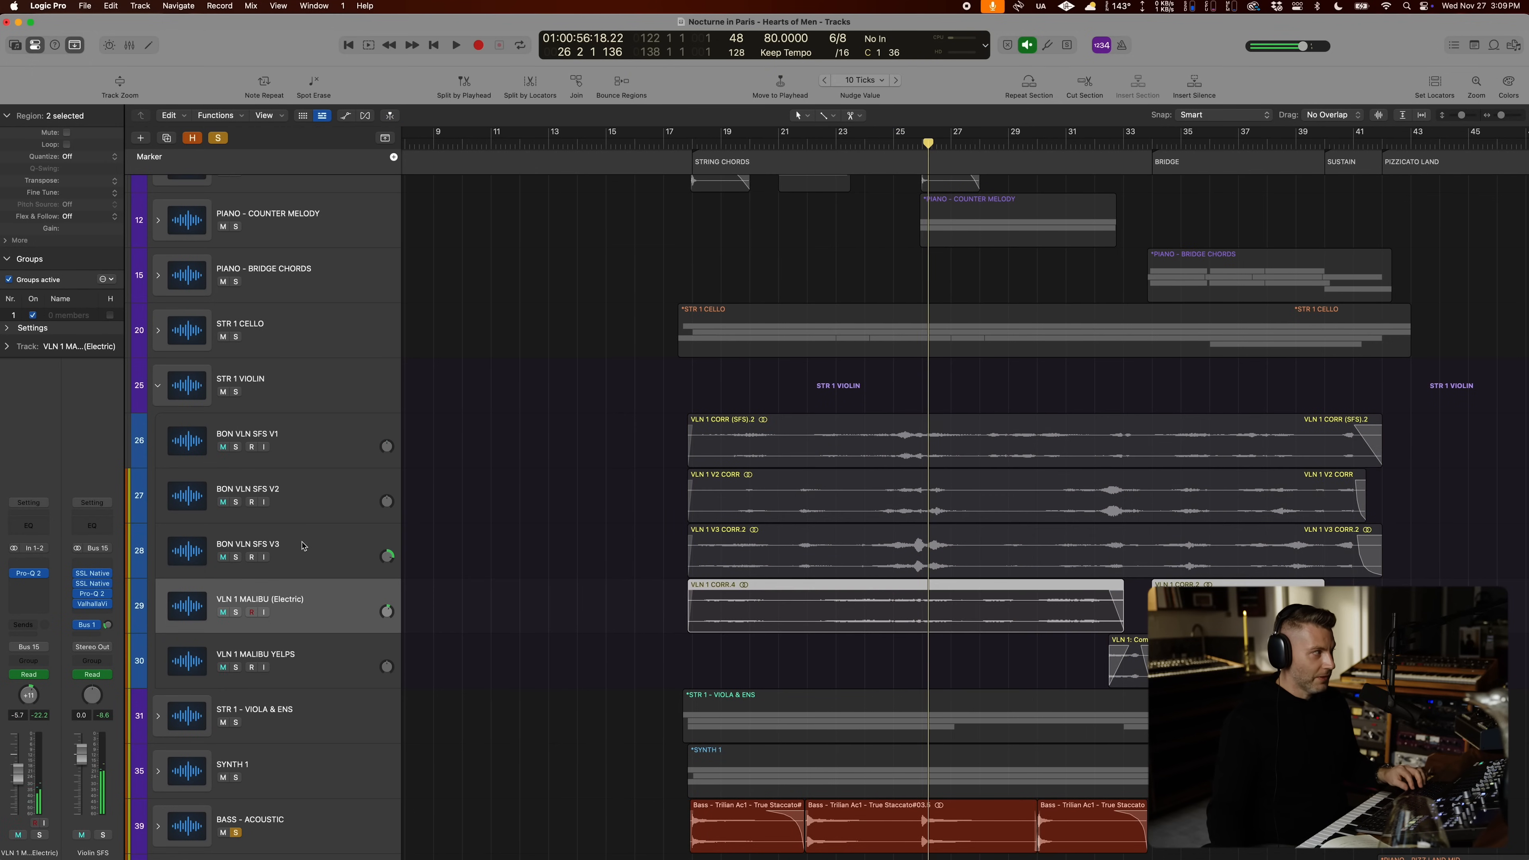
left_click(236, 832)
left_click(351, 663)
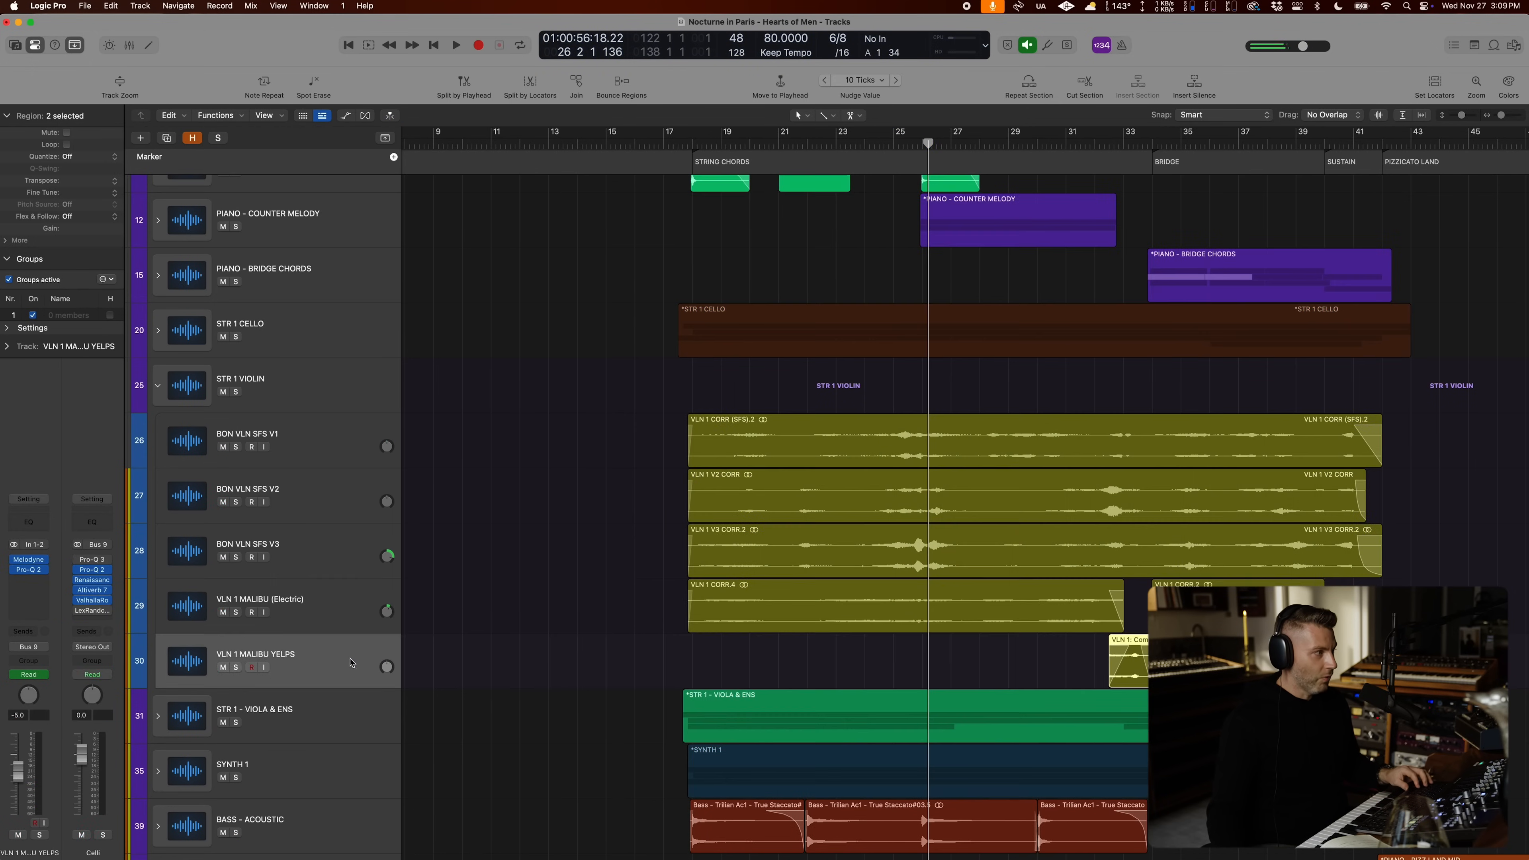
Step: Audition the VLN 1 MALIBU (Electric) and BON VLN SFS violin tracks in solo, replaying from about bar 25
left_click(372, 622)
key("s")
key("space")
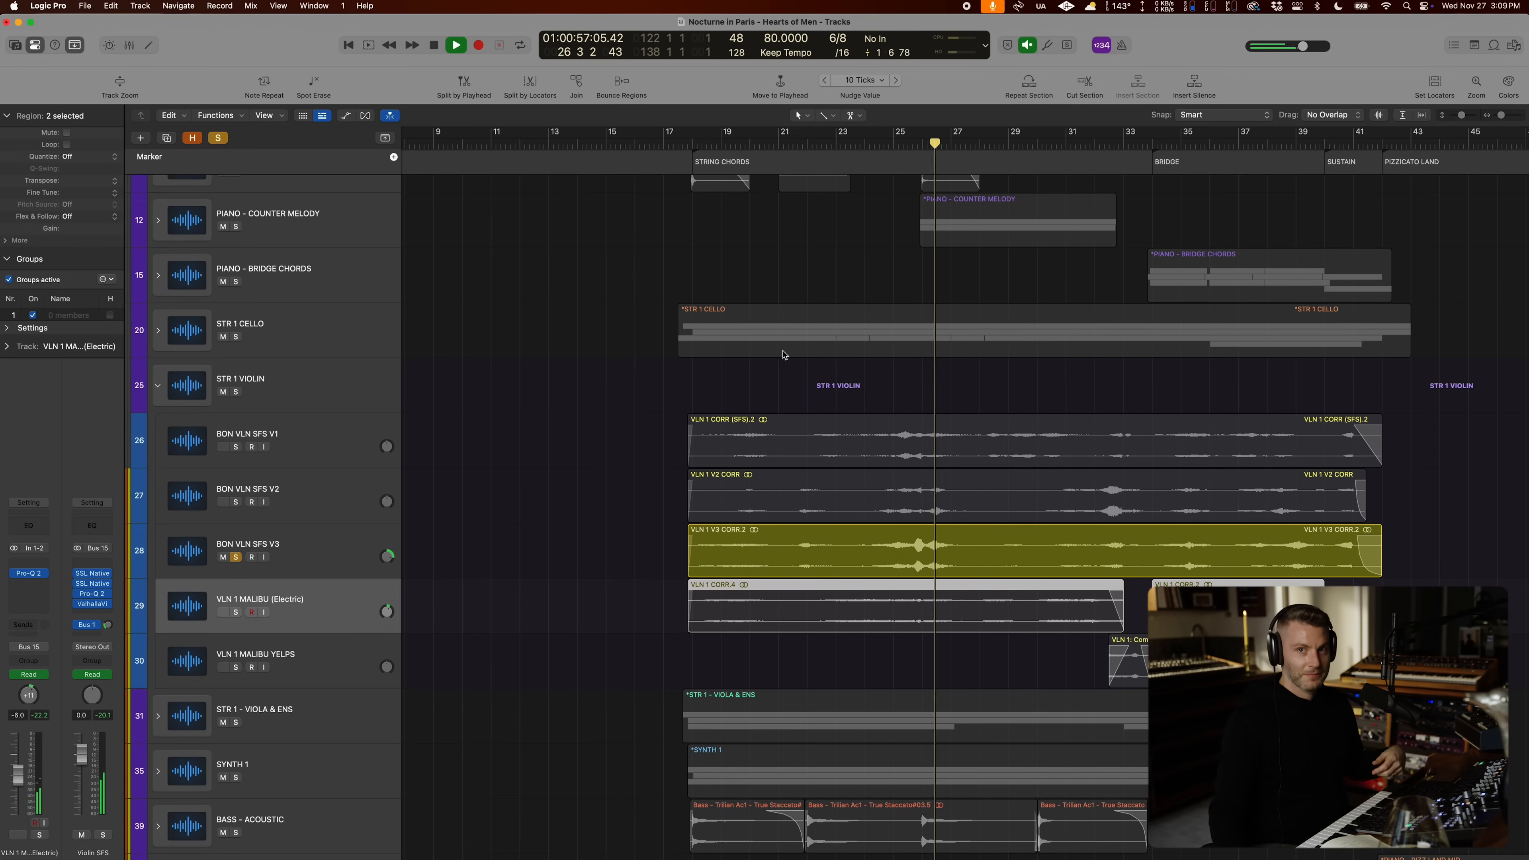
left_click(914, 146)
key("space")
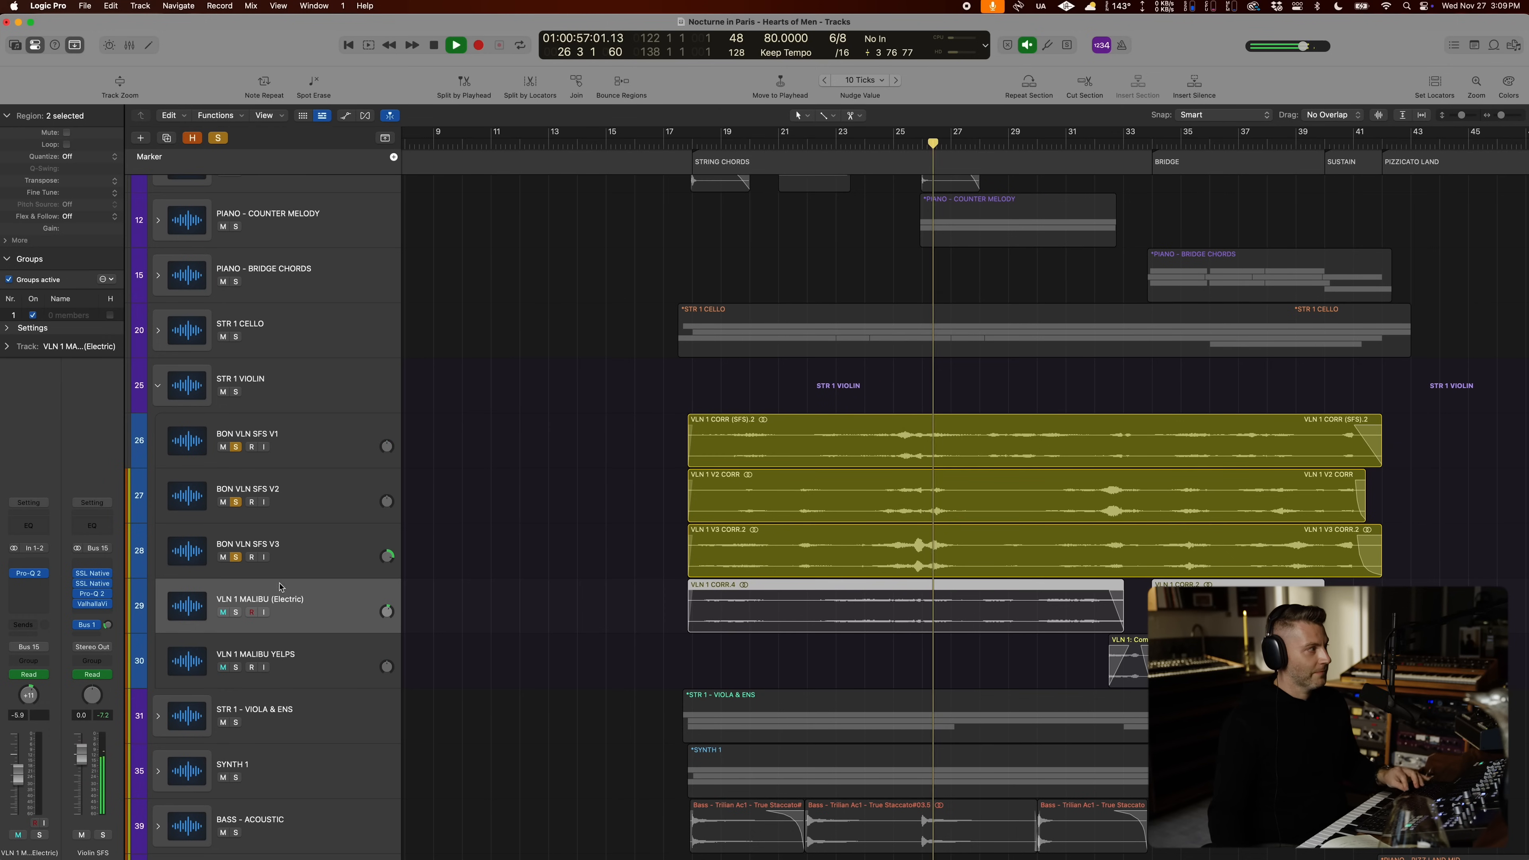
Step: Turn off solo on the three BON VLN SFS tracks, V1 to V3, together
left_click(314, 559)
left_click(324, 456, "shift")
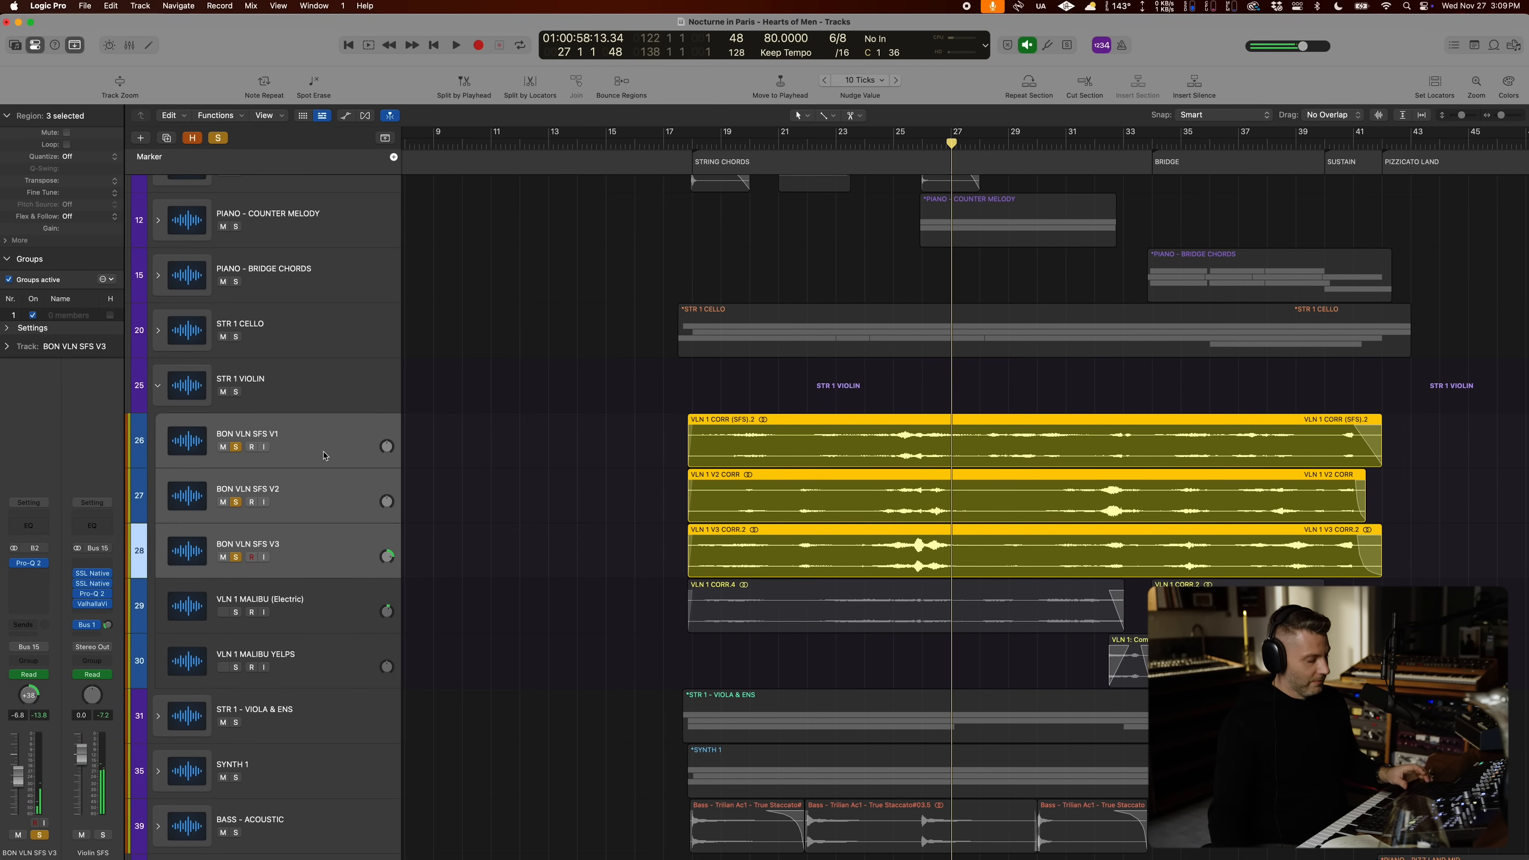
key("s")
Step: Audition VLN 1 MALIBU (Electric) in solo from about bar 31, turn its solo off and stop playback
left_click(324, 615)
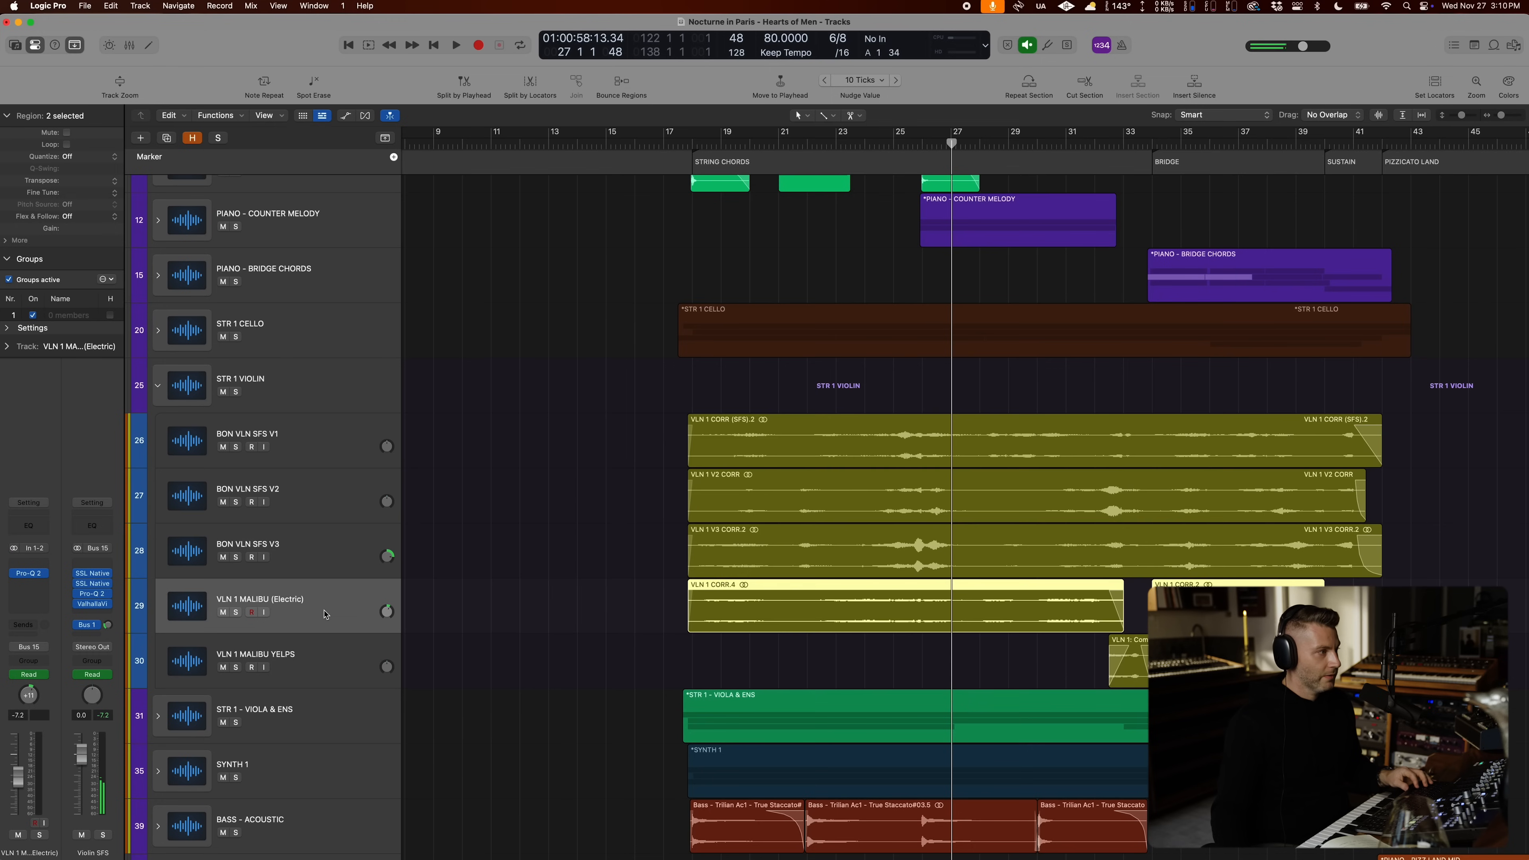
key("s")
left_click(1094, 146)
left_click(1064, 147)
key("space")
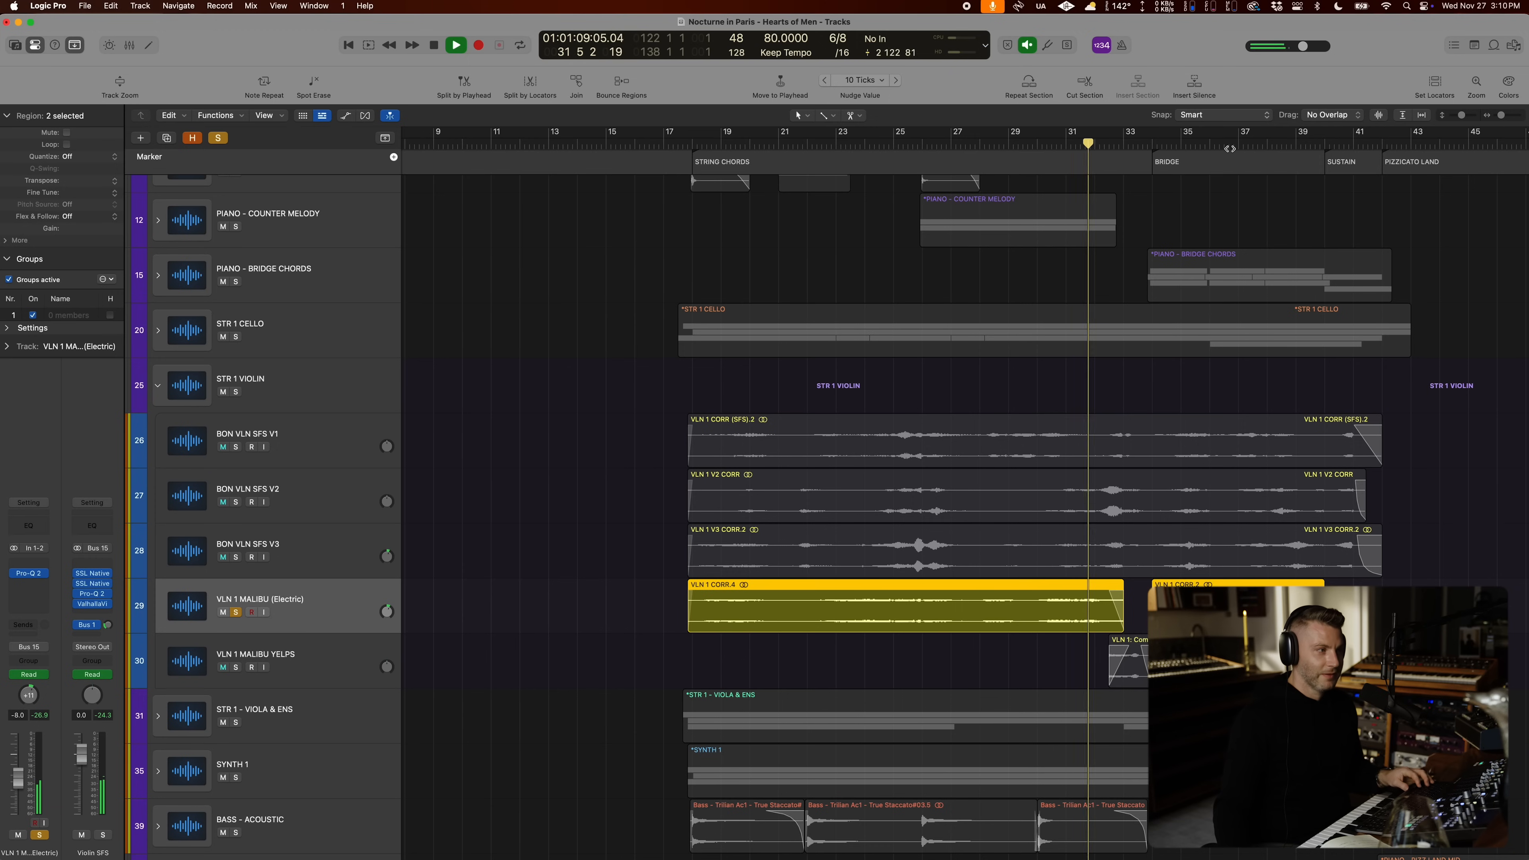
key("s")
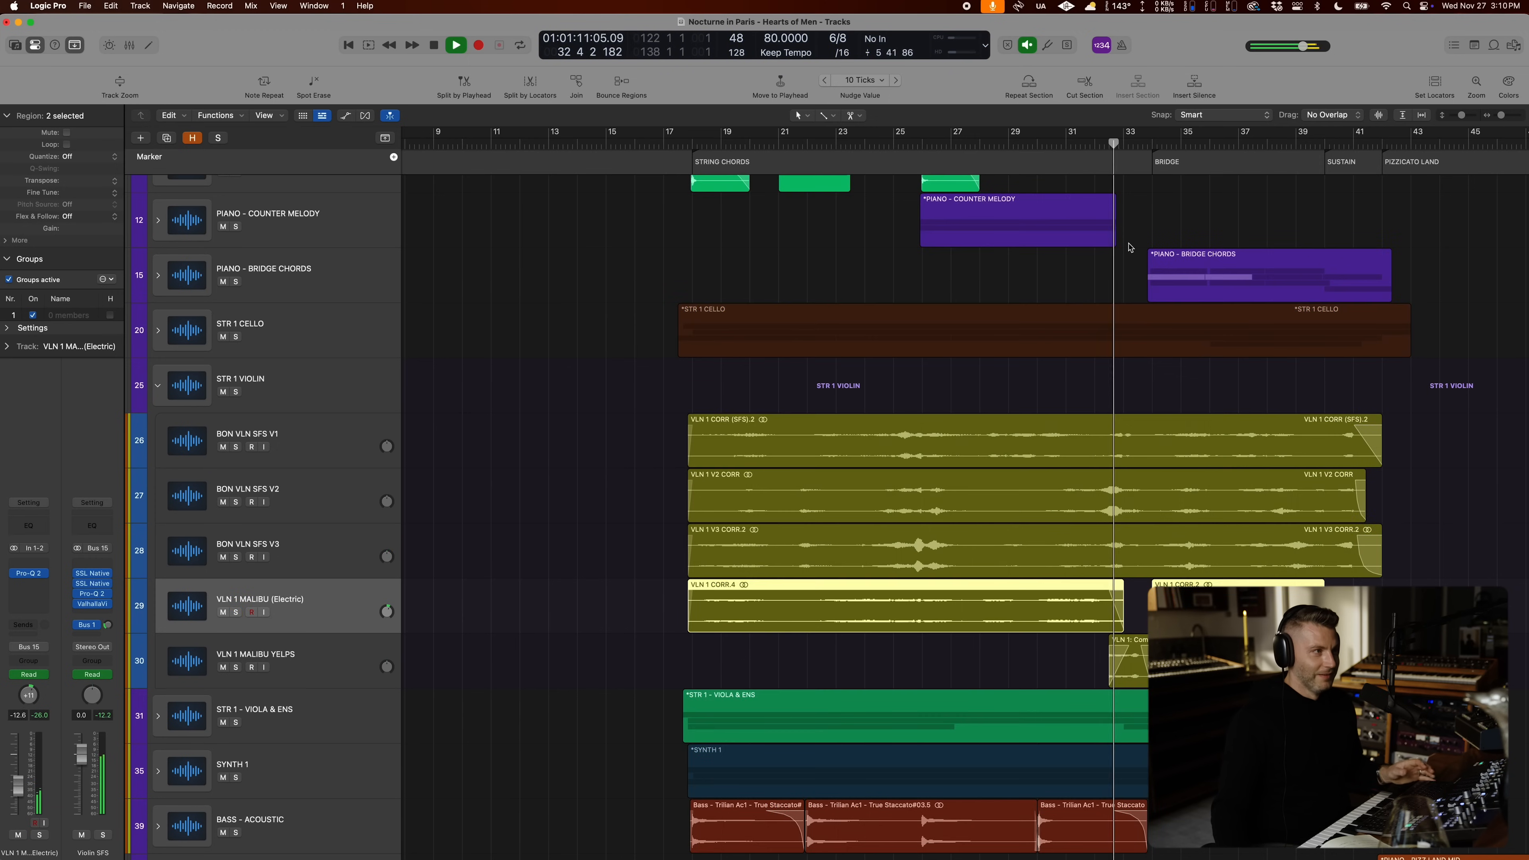
key("z")
key("space")
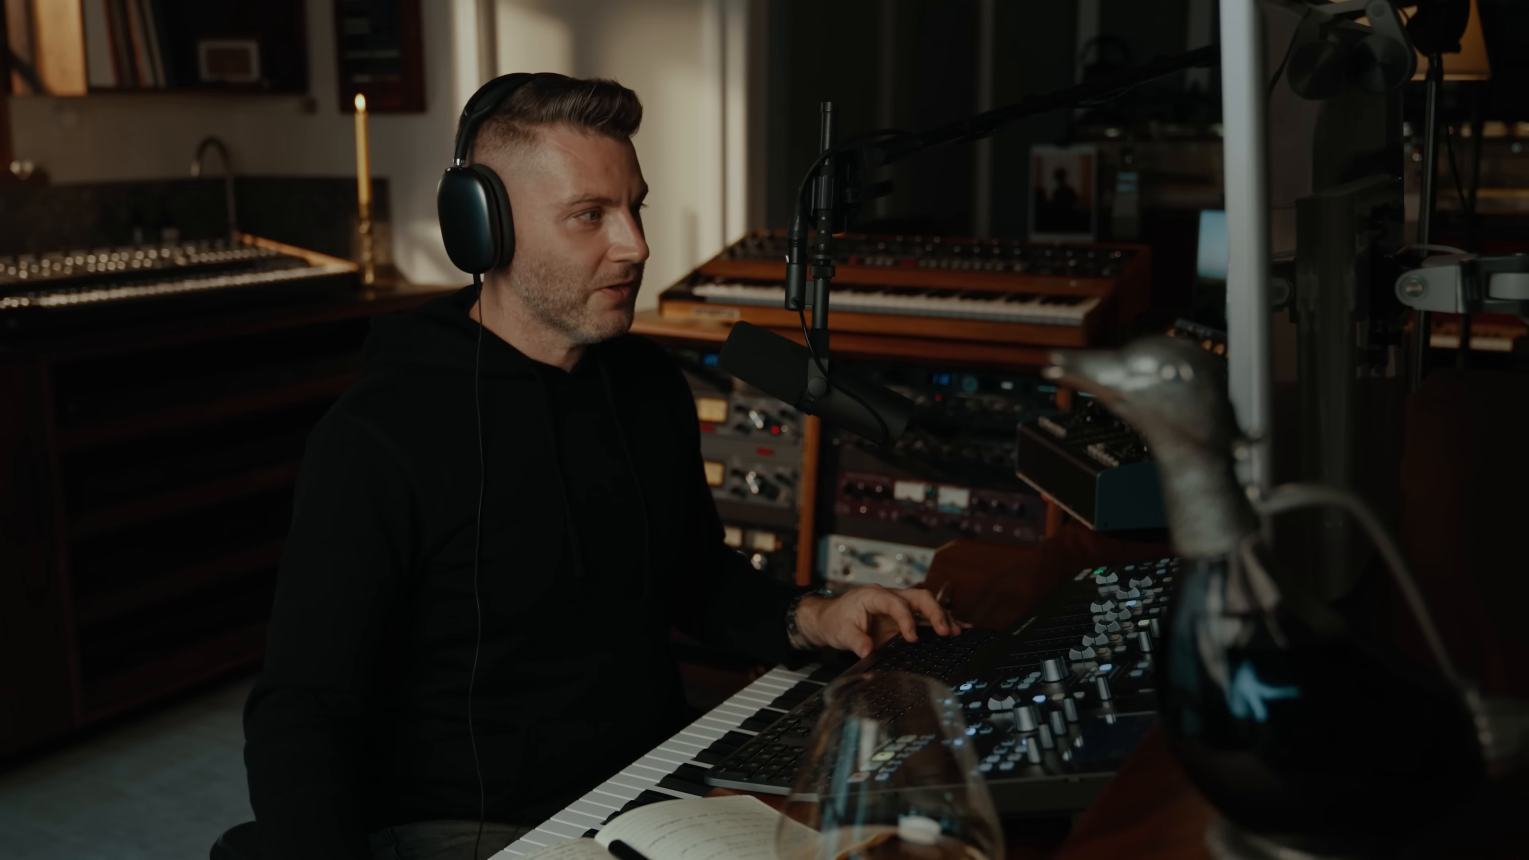
Step: Play the soloed STR 1 - VIOLA & ENS stack from about bar 22 and look over its viola tracks
scroll(784, 207, "down", 3)
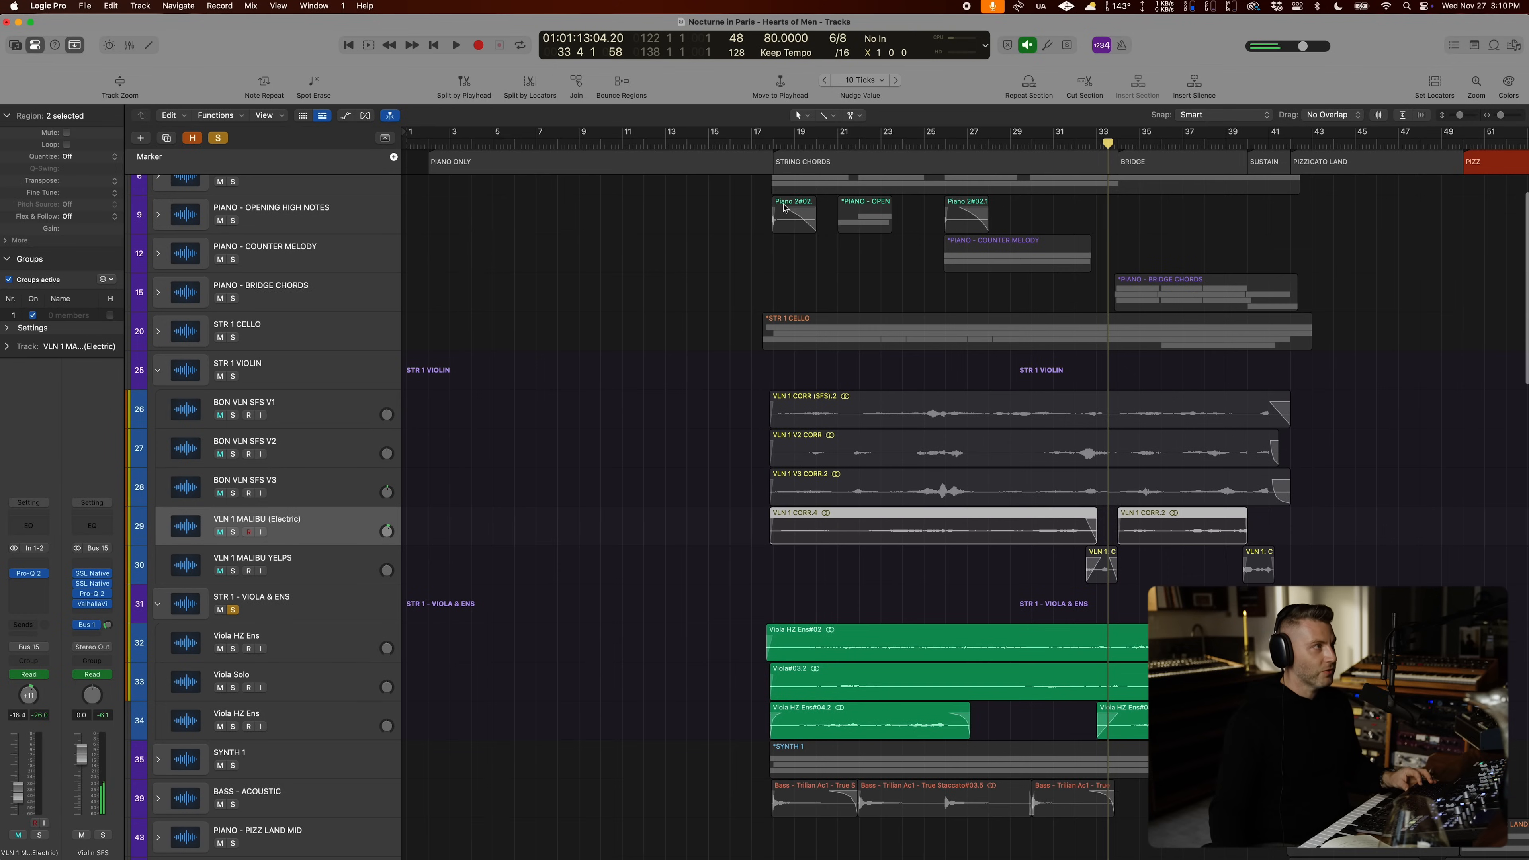
double_click(865, 150)
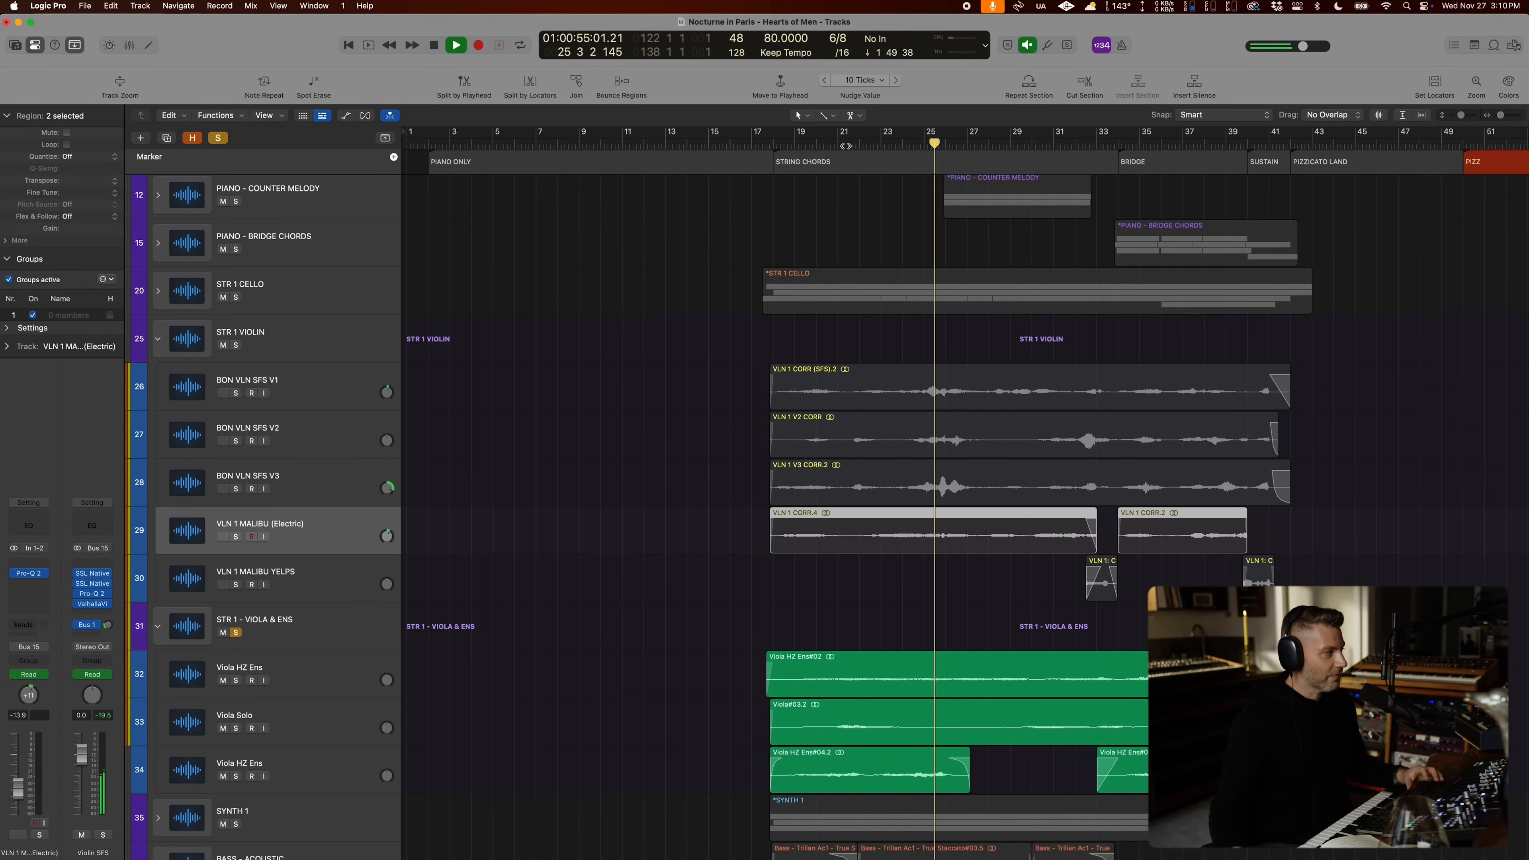
scroll(840, 134, "down", 5)
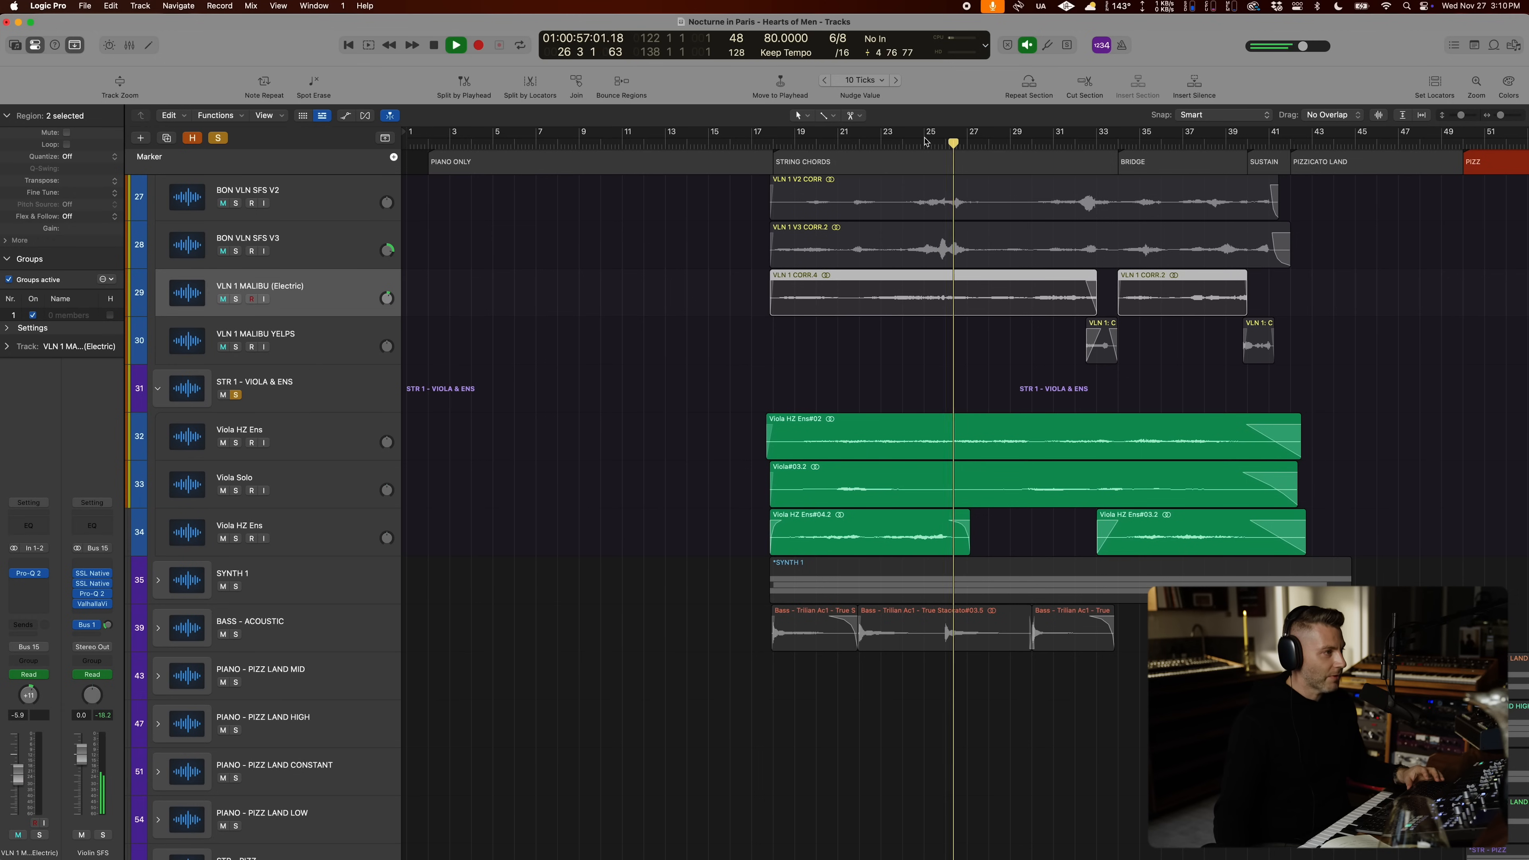
scroll(289, 368, "up", 6)
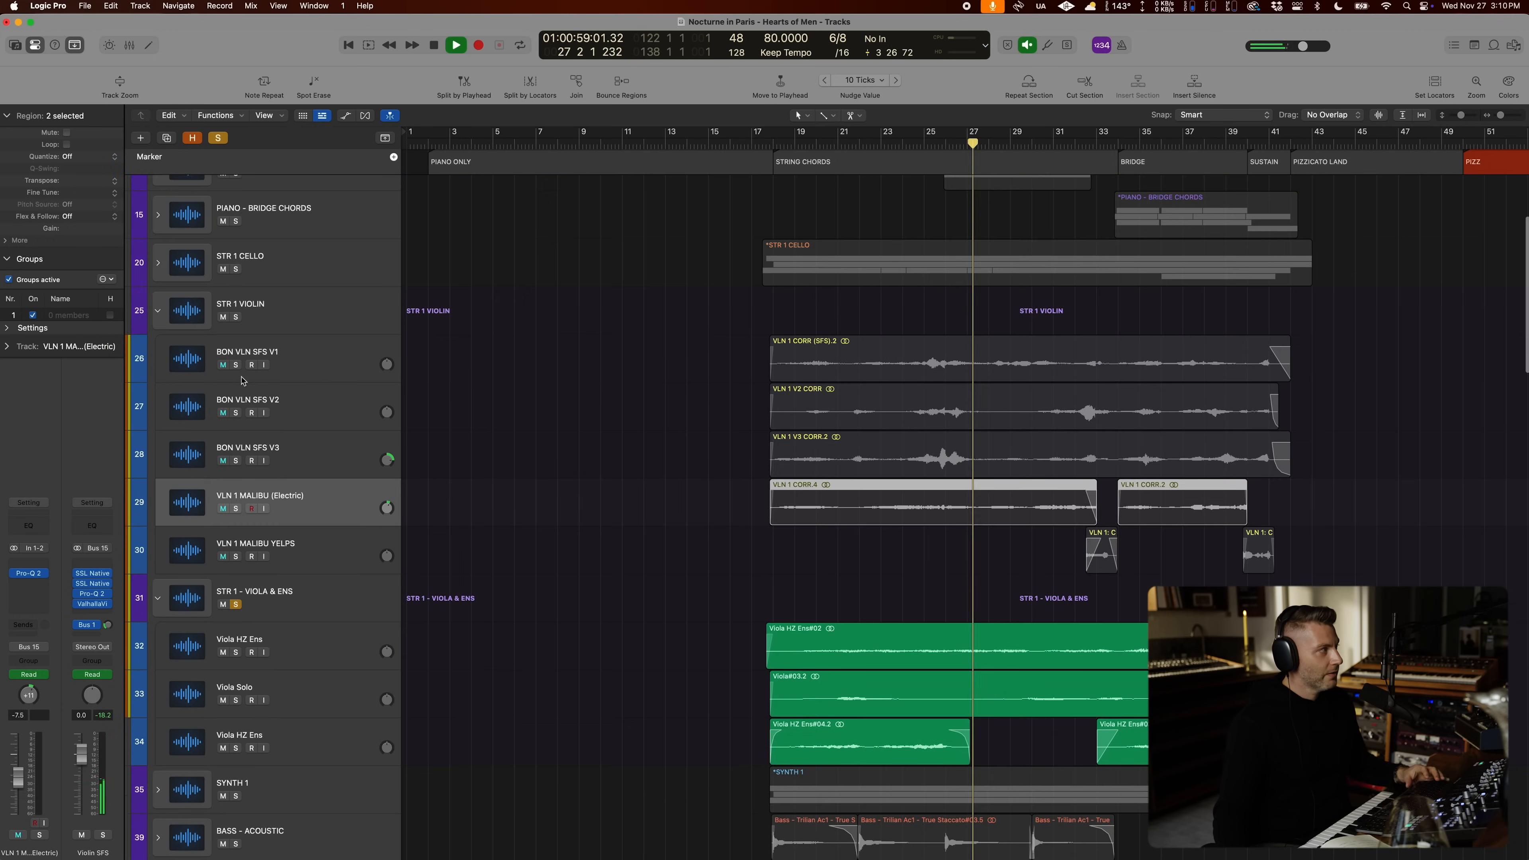
Step: Solo the STR 1 CELLO and STR 1 VIOLIN stacks together with the viola ensemble to hear all the strings
left_click(236, 358)
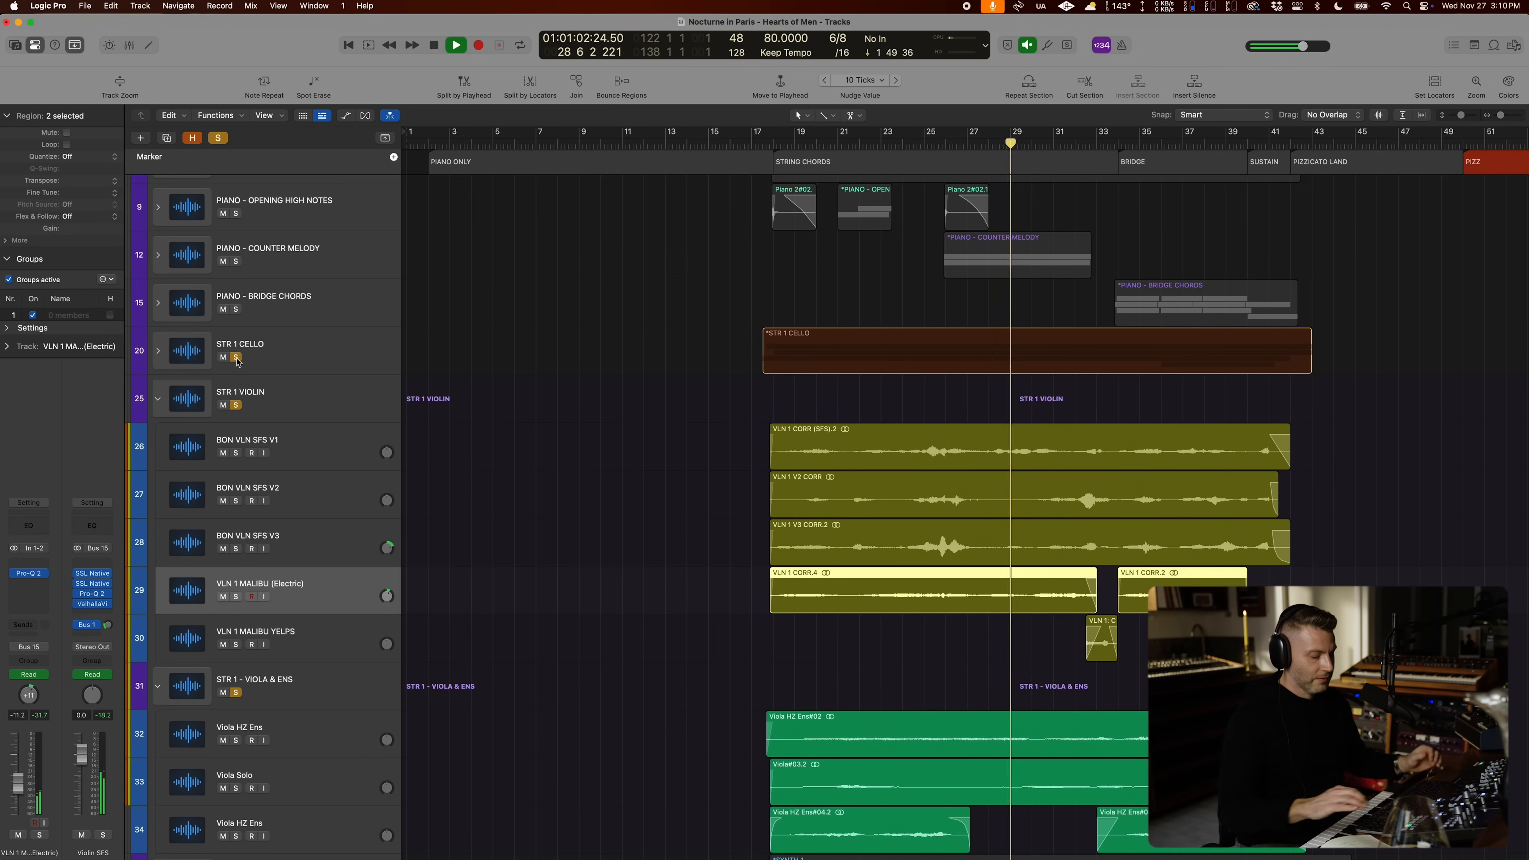
key("z")
key("super+Up")
key("super+Up")
key("super+Up")
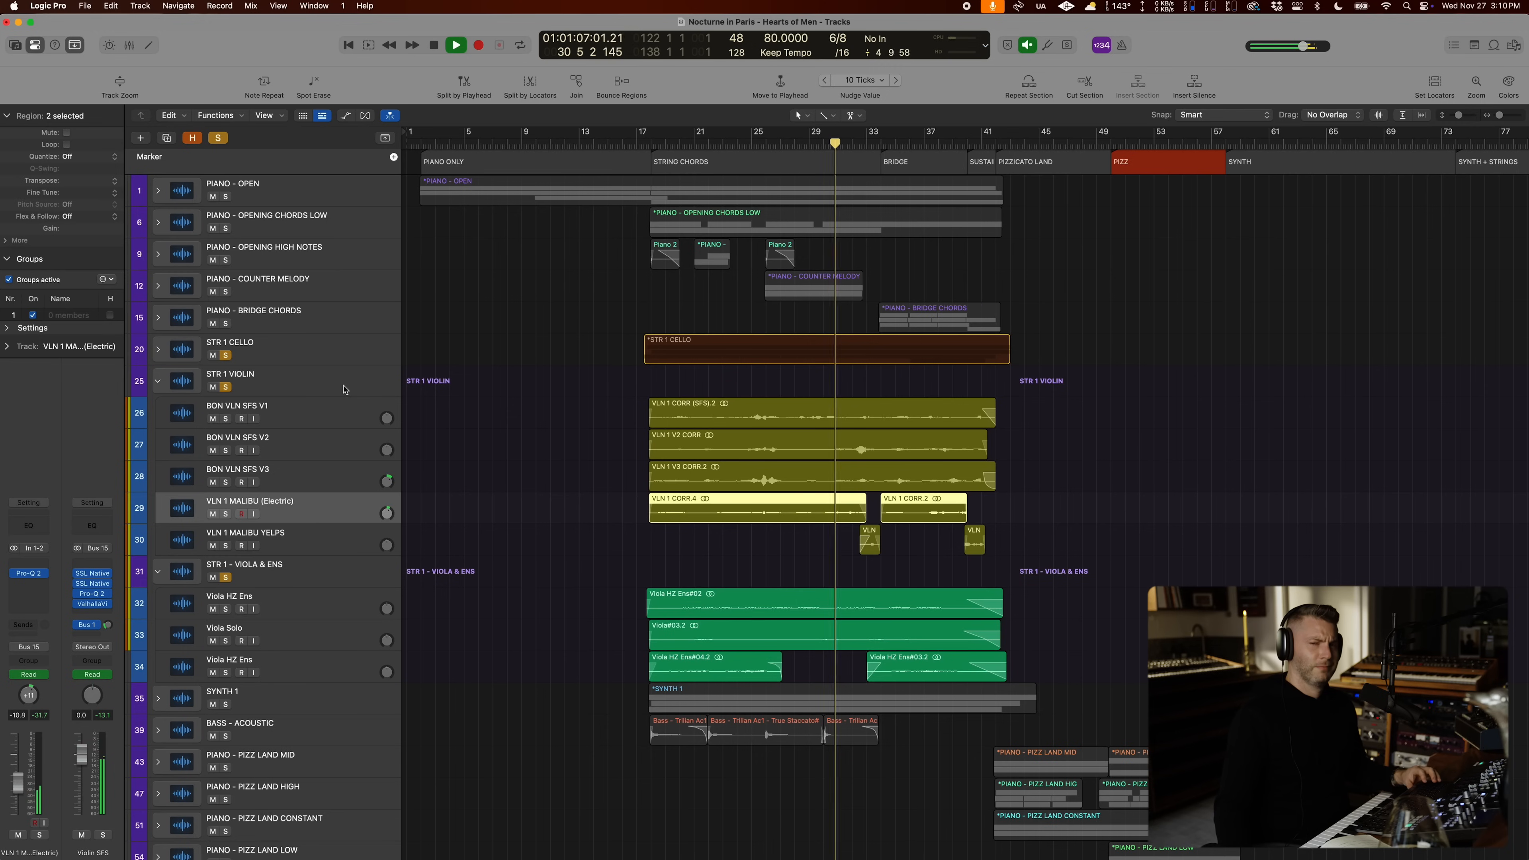
Step: Turn off solo on the cello, violin and viola stacks and collapse the STR 1 VIOLIN stack
left_click(282, 580)
left_click(282, 355, "super")
left_click(225, 358)
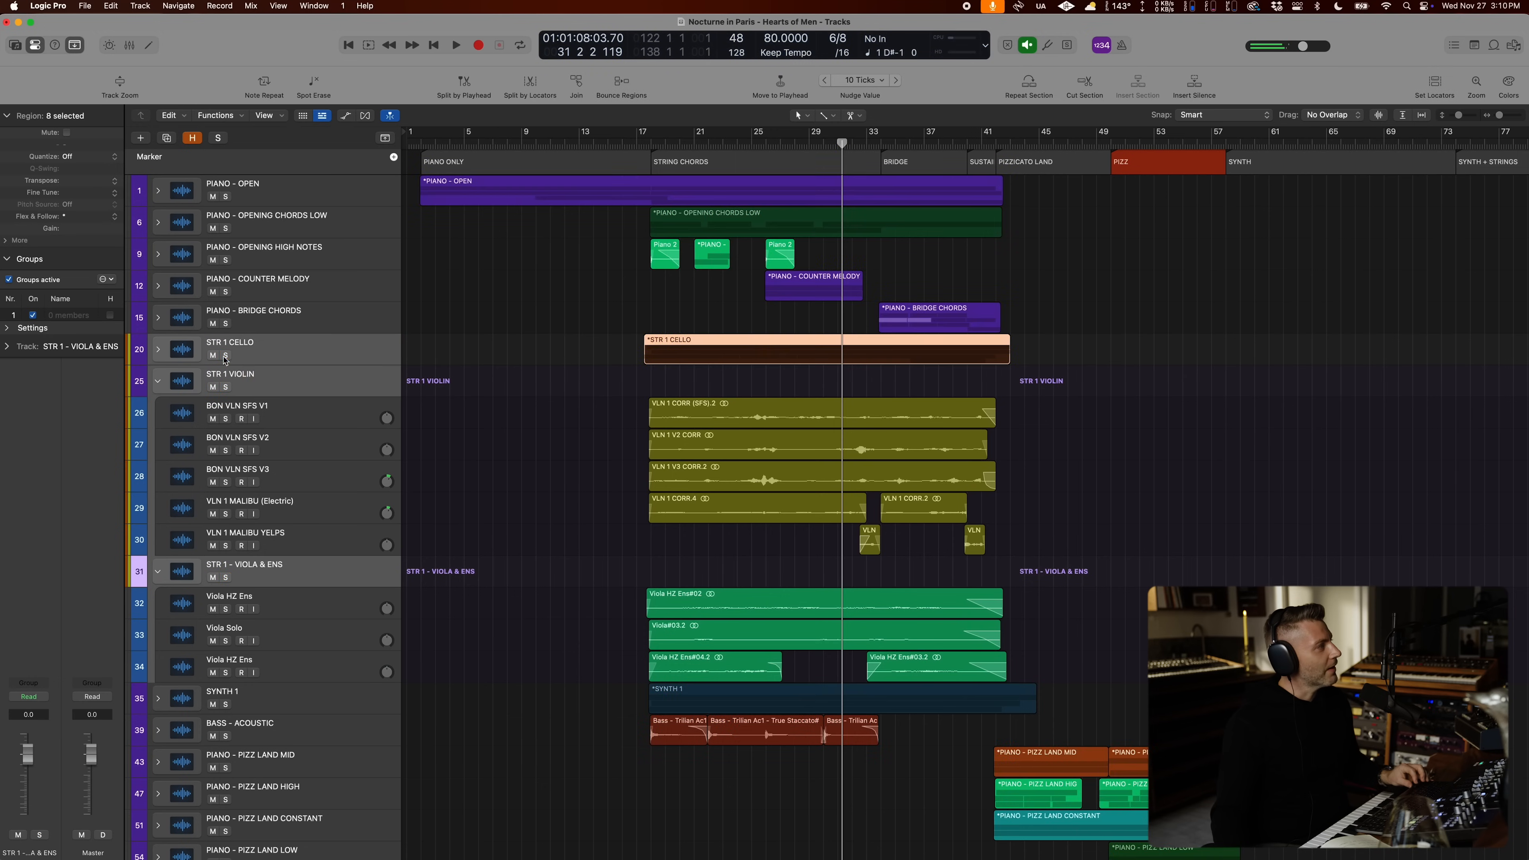
left_click(159, 381)
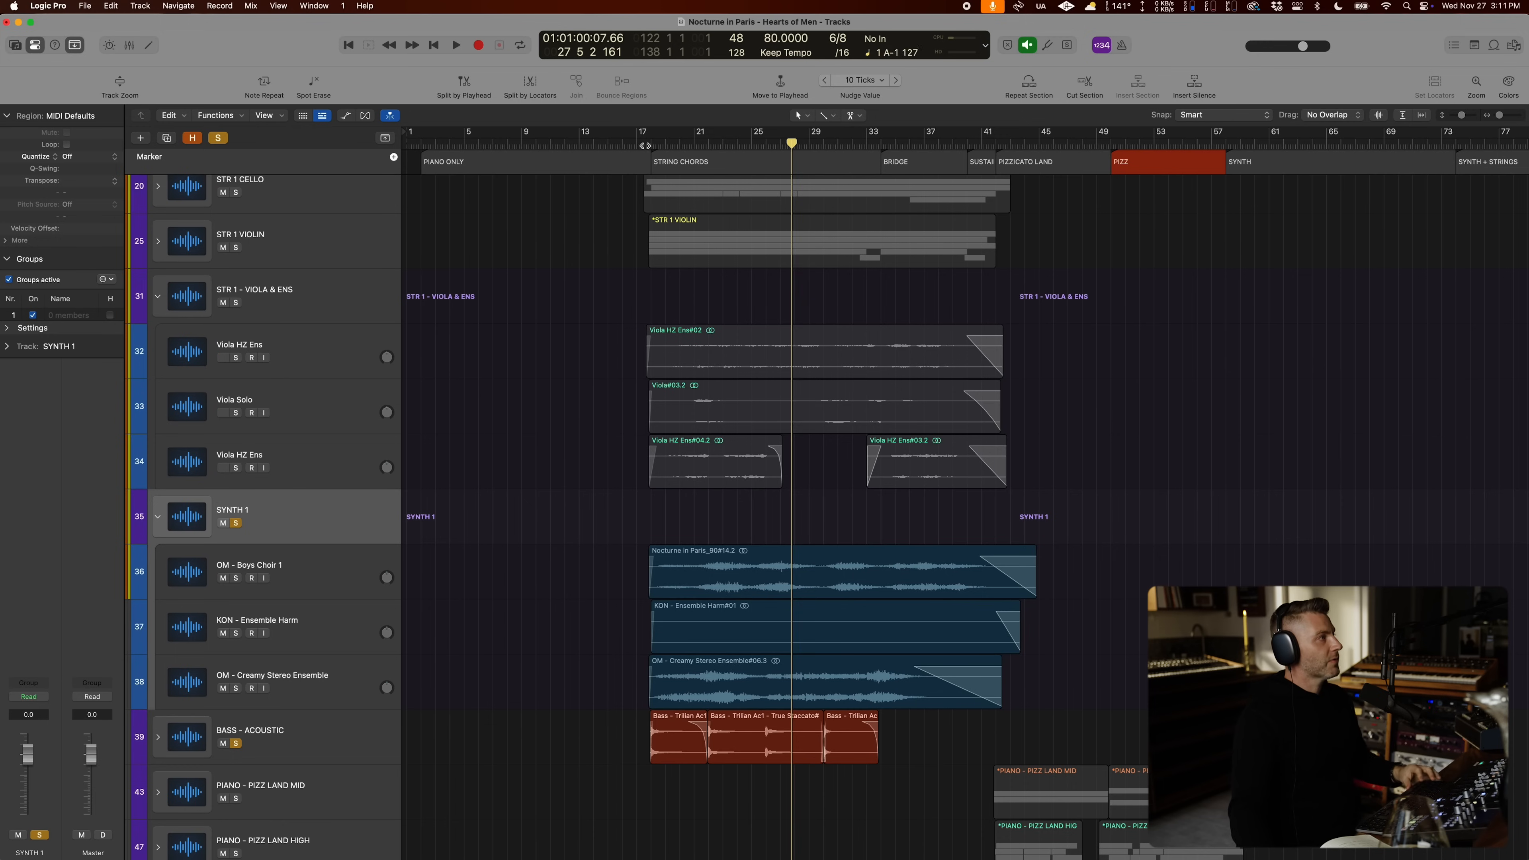
Step: Play the soloed SYNTH 1 and BASS - ACOUSTIC stacks from just before the STRING CHORDS marker
left_click(646, 143)
key("space")
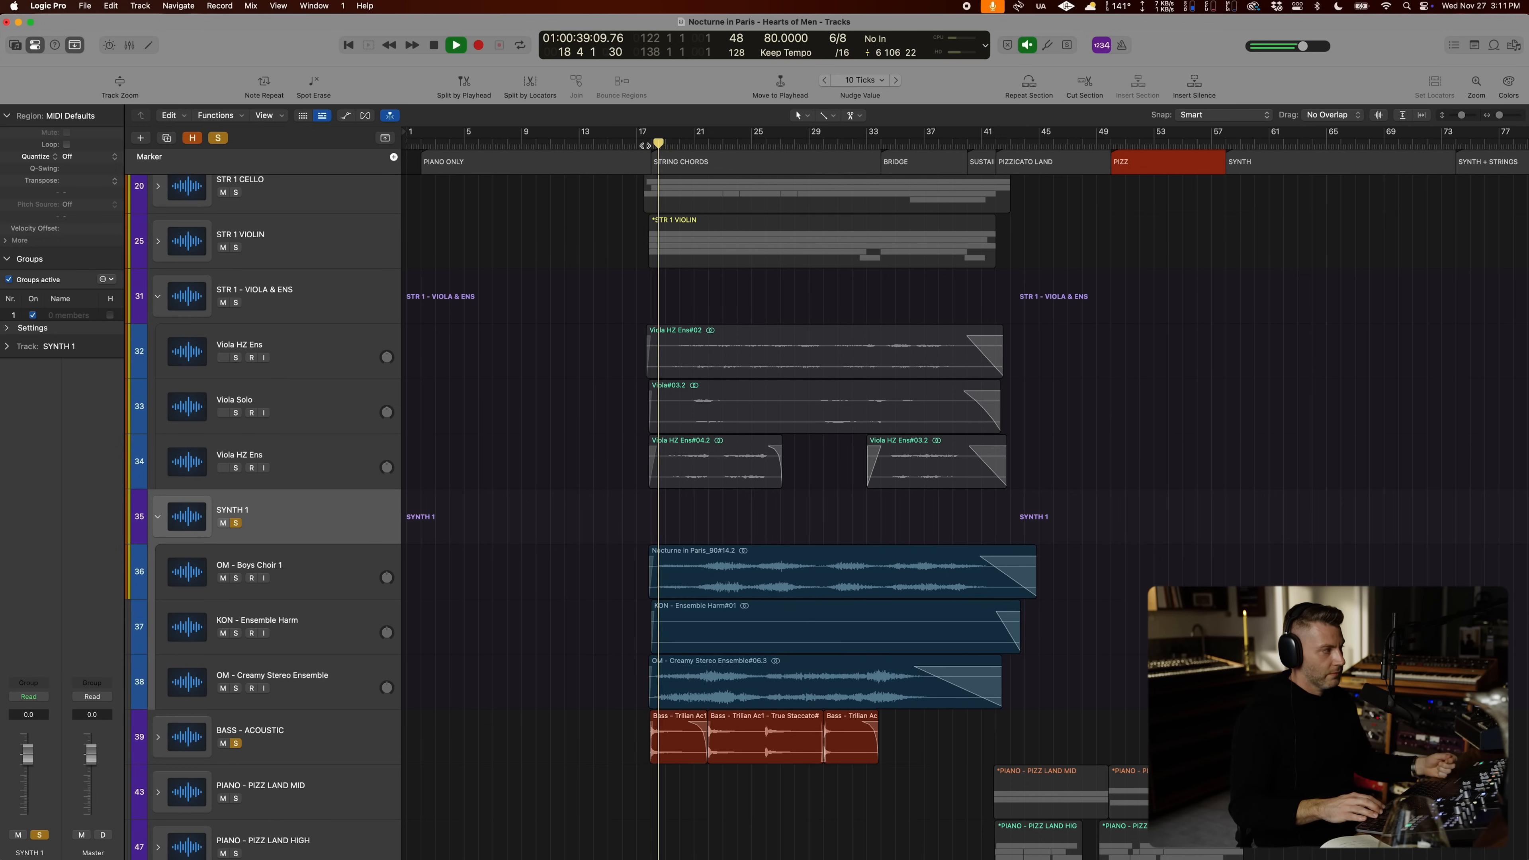
key("super+Down")
key("super+Down")
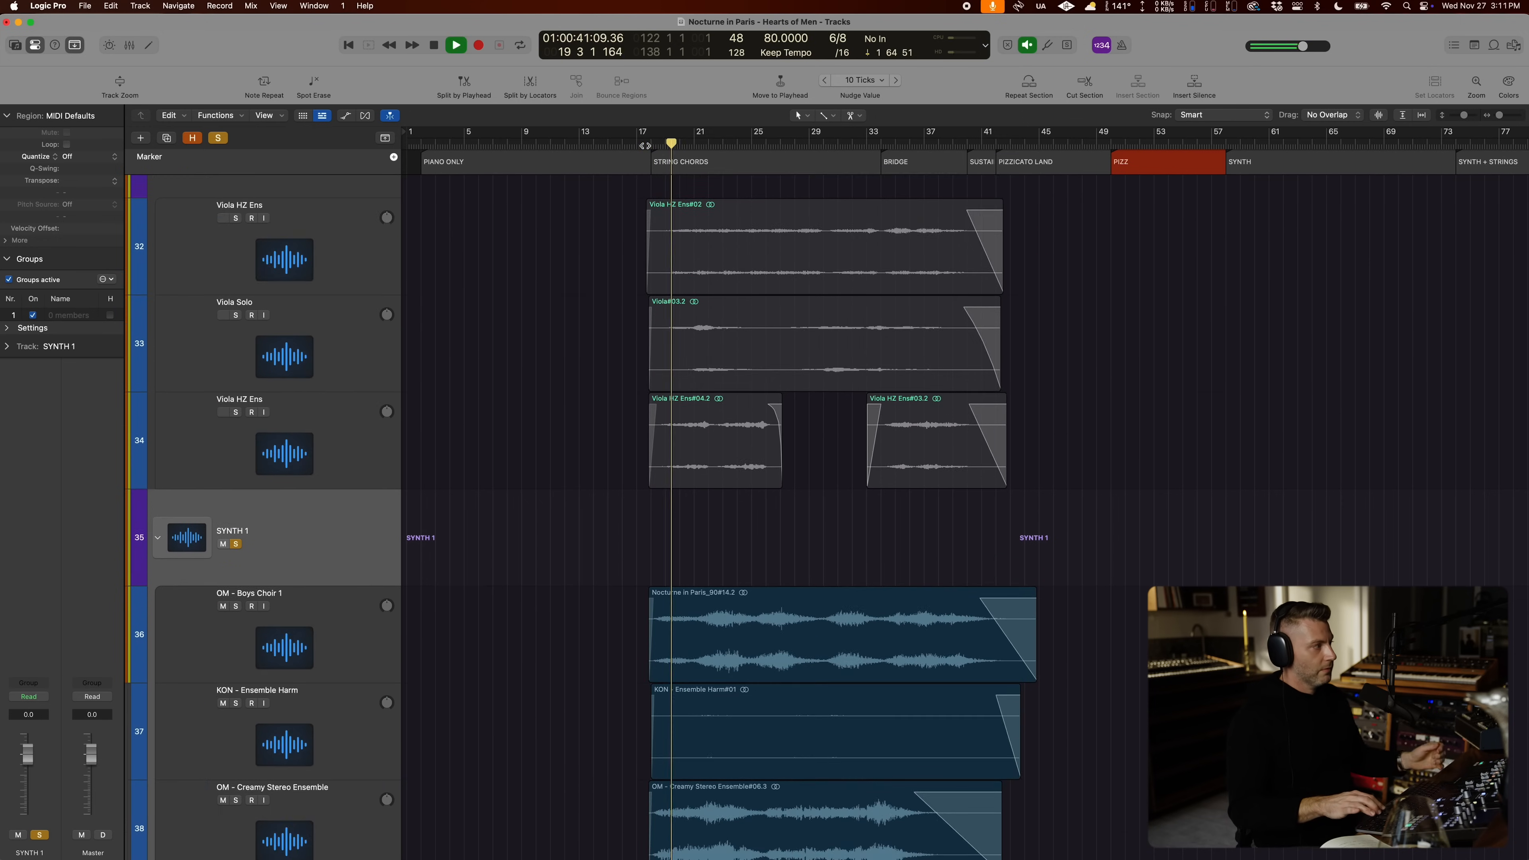
scroll(584, 480, "down", 8)
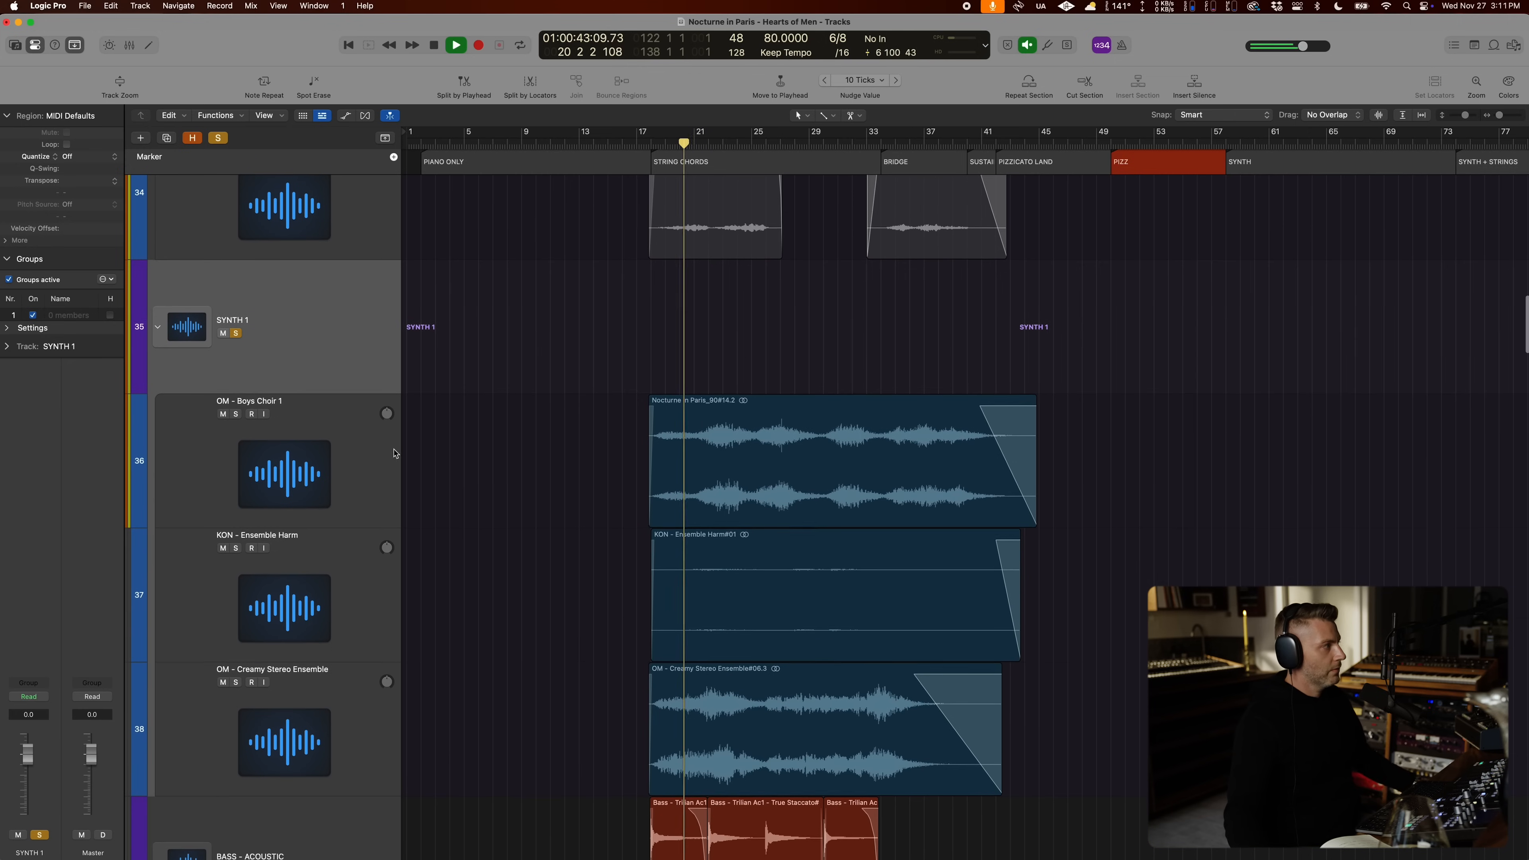
Step: Select the OM - Boys Choir 1 track and examine its waveform alongside the other synth and bass regions during playback
left_click(584, 481)
key("super+Right")
key("super+Right")
key("super+Right")
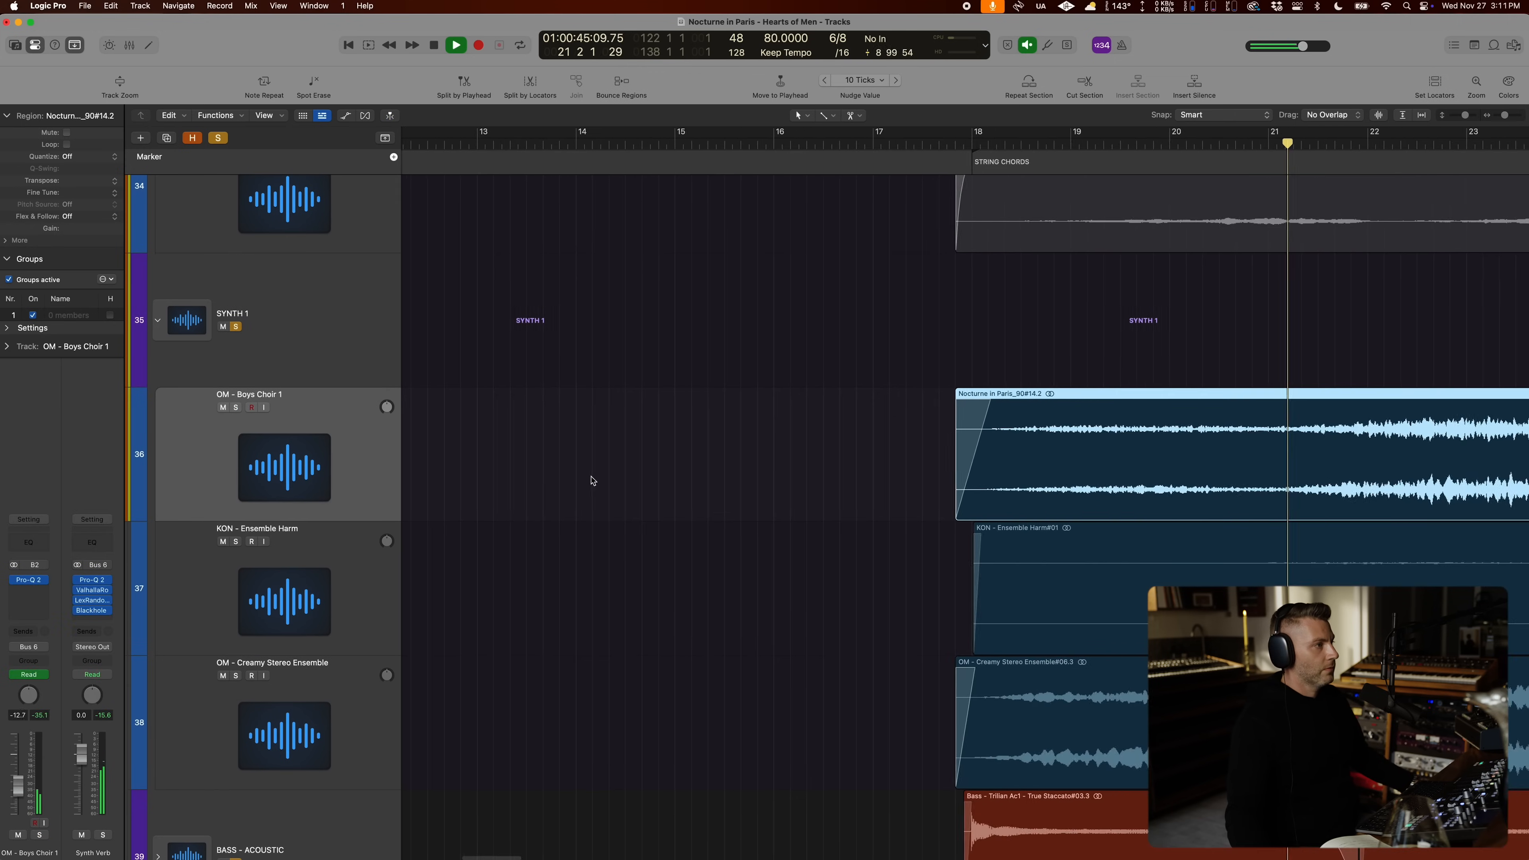
scroll(867, 440, "right", 4)
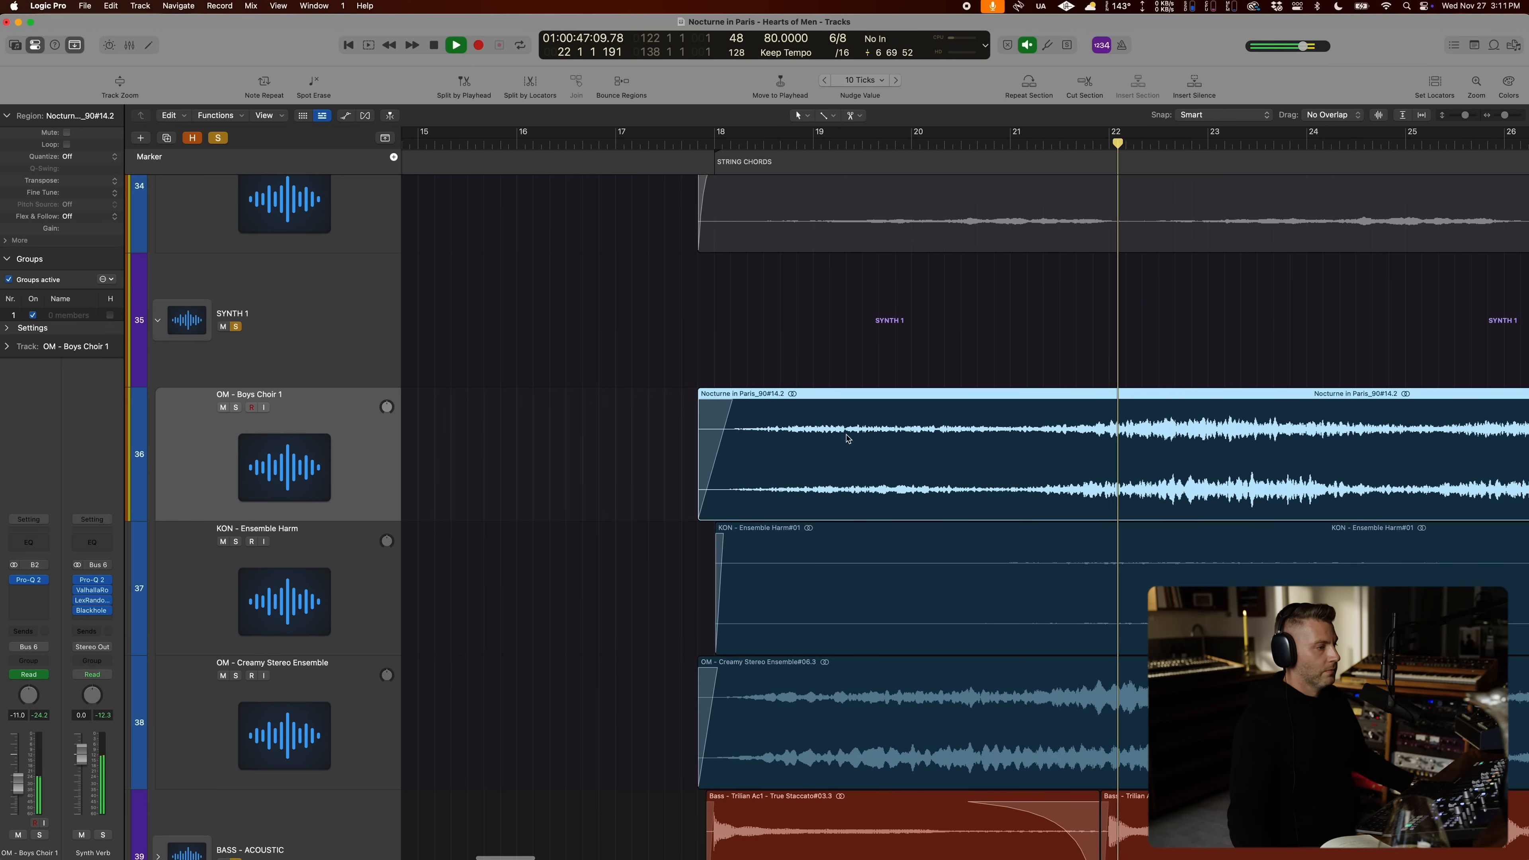
scroll(1023, 445, "down", 4)
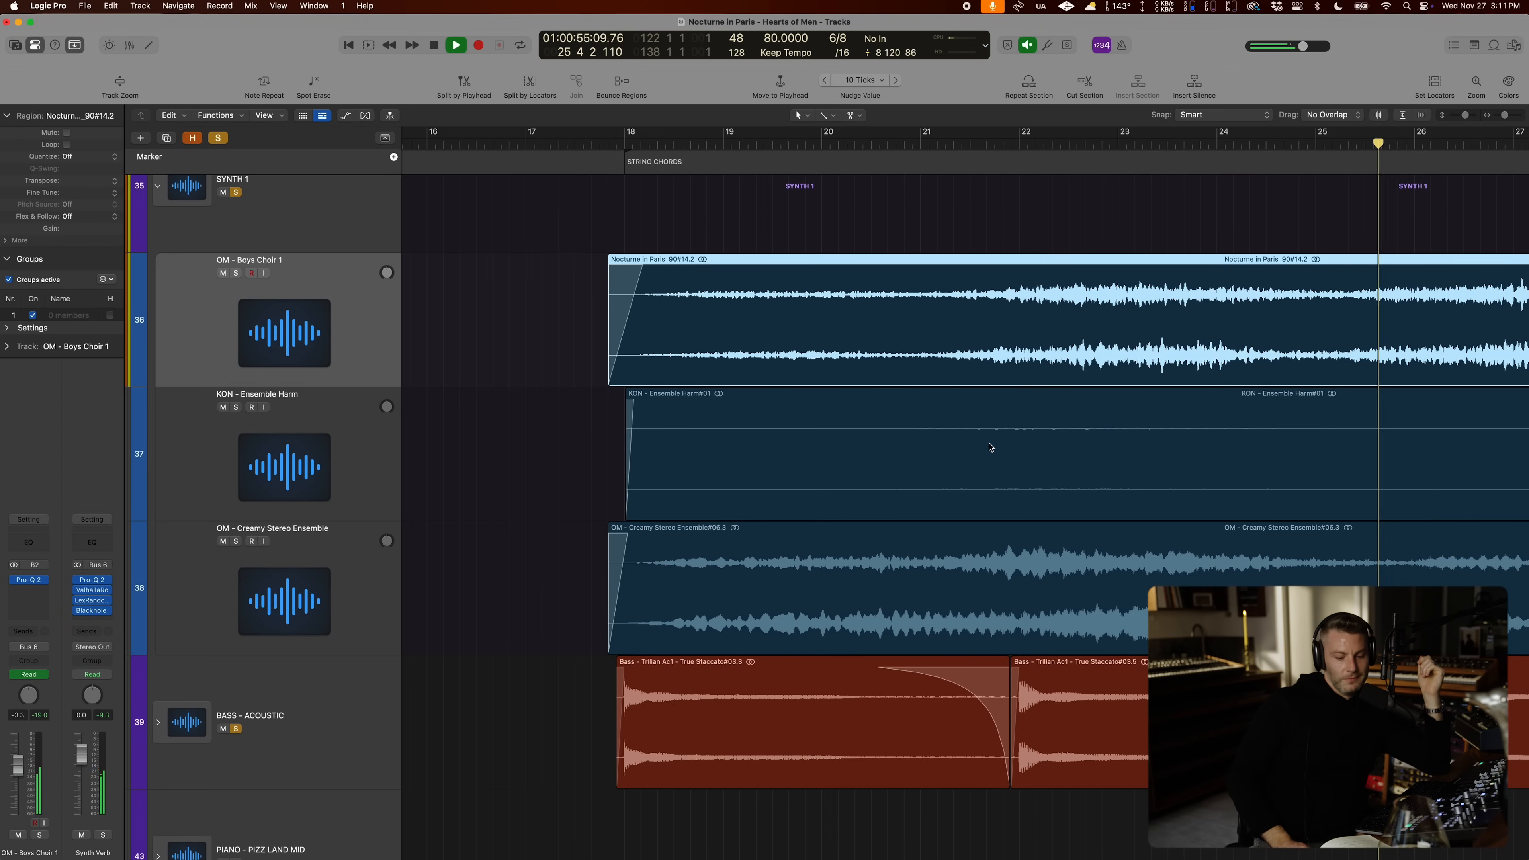
scroll(991, 447, "down", 6)
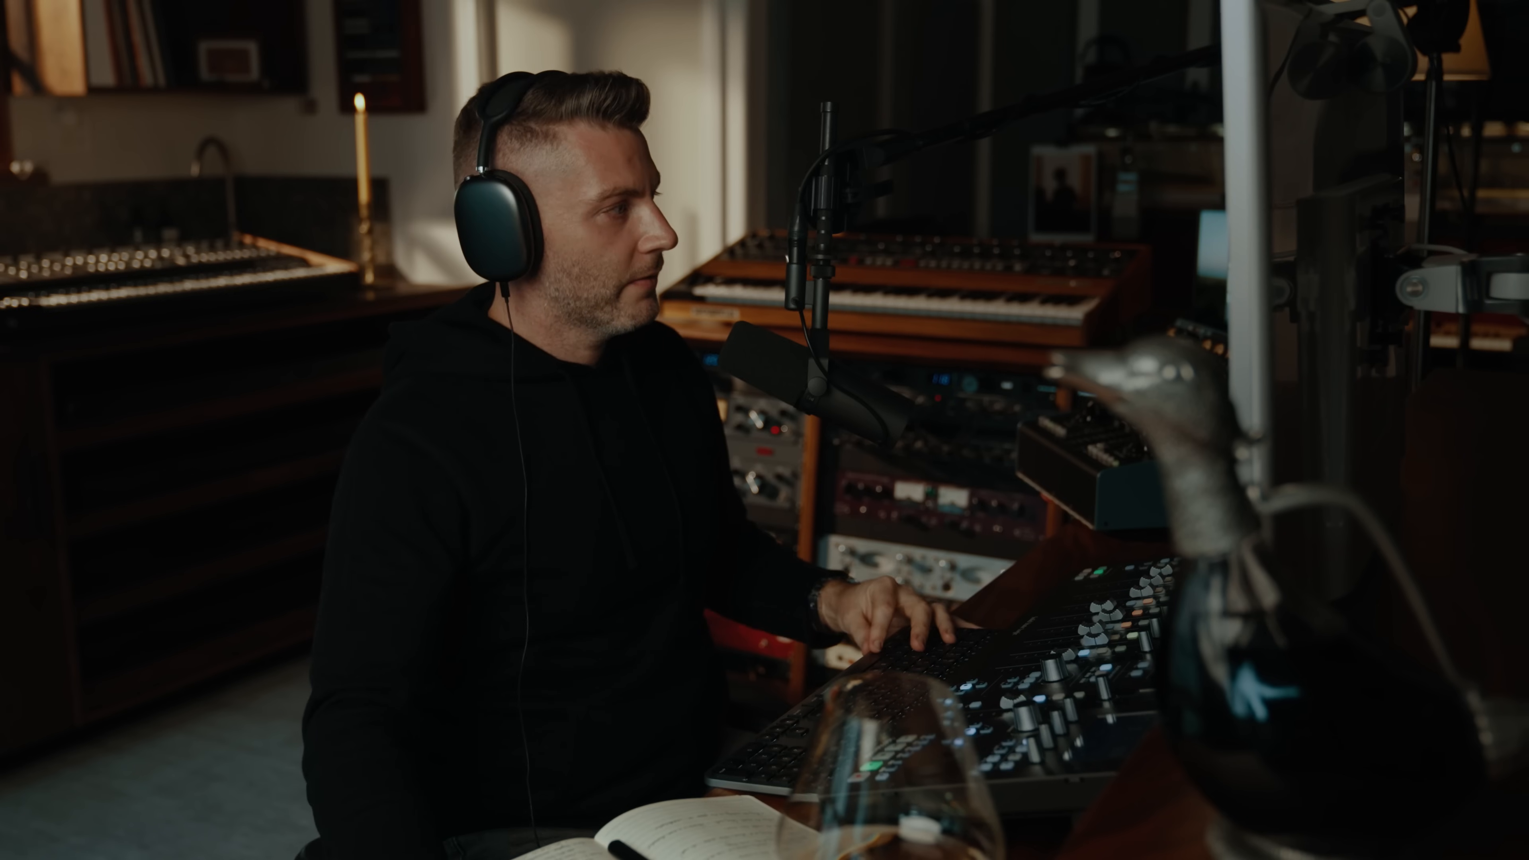
Step: Look over the BASS - ACOUSTIC and SYNTH 1 stacks across the whole string section while they play
left_click(317, 626)
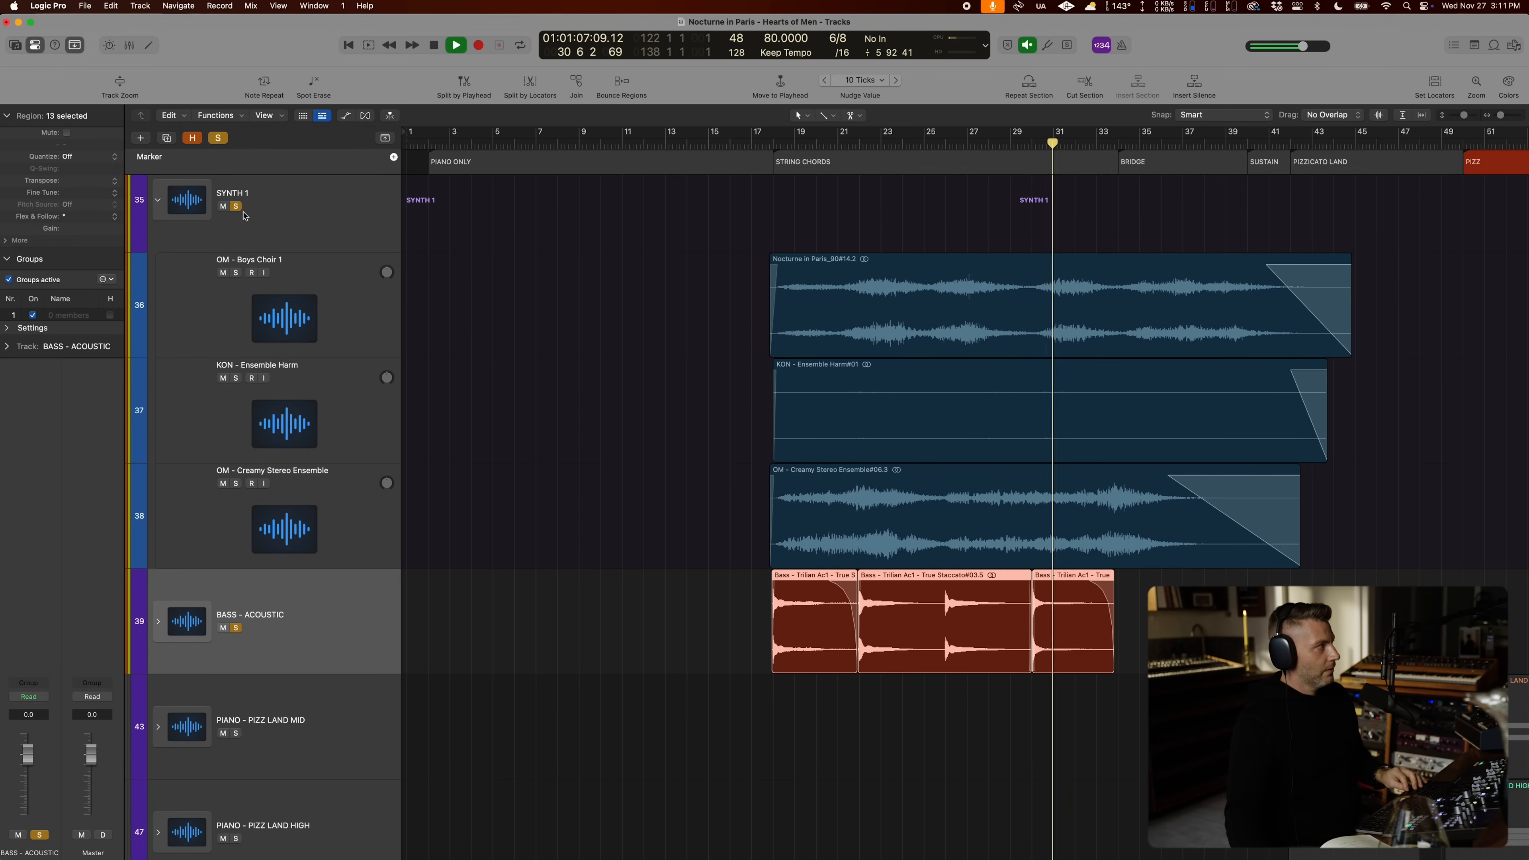
left_click(302, 377)
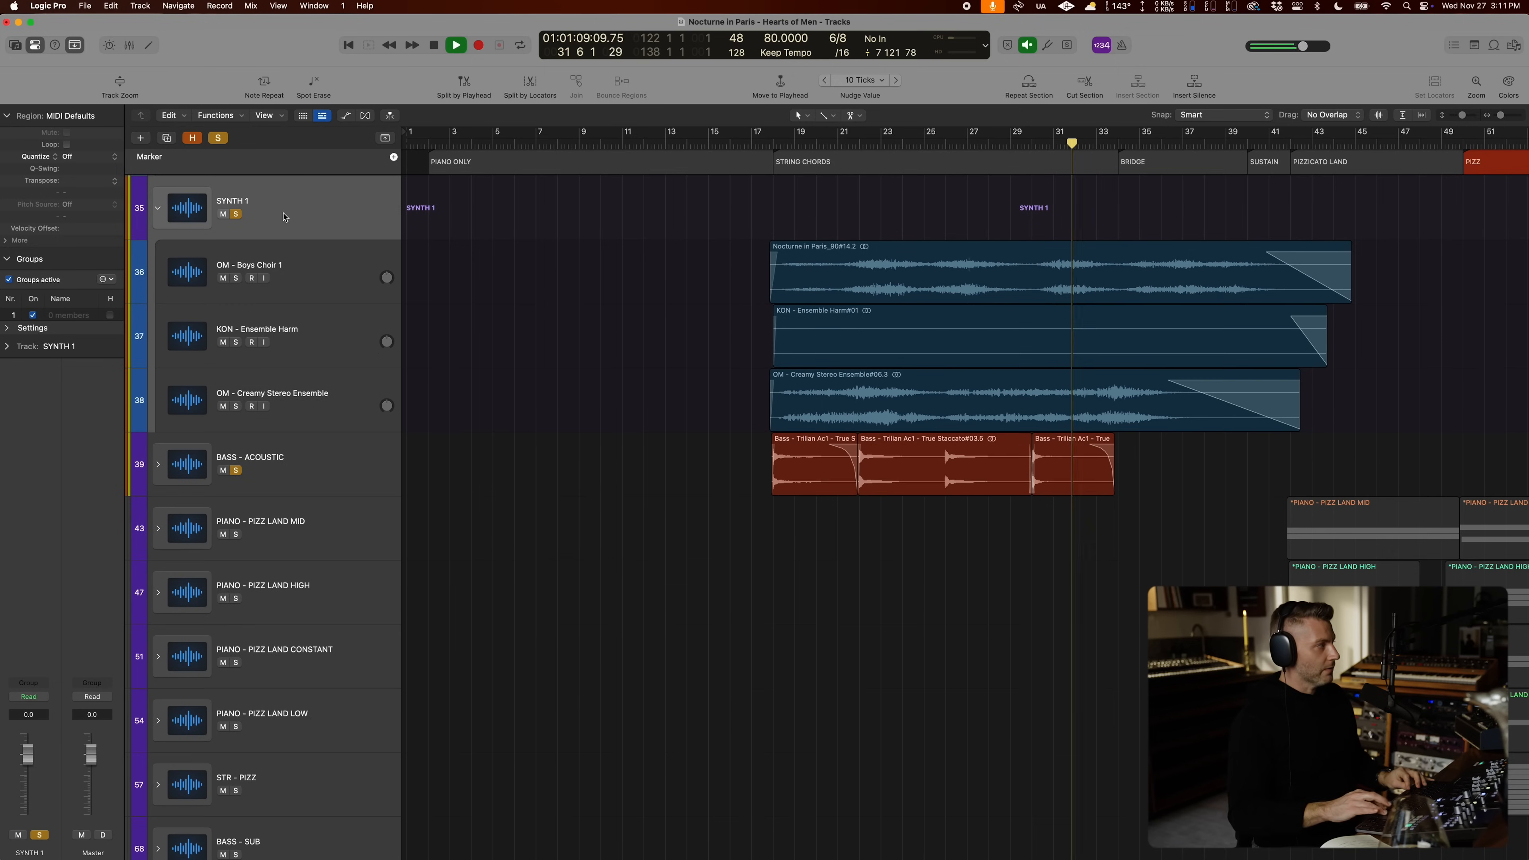
scroll(824, 500, "up", 3)
scroll(518, 354, "right", 3)
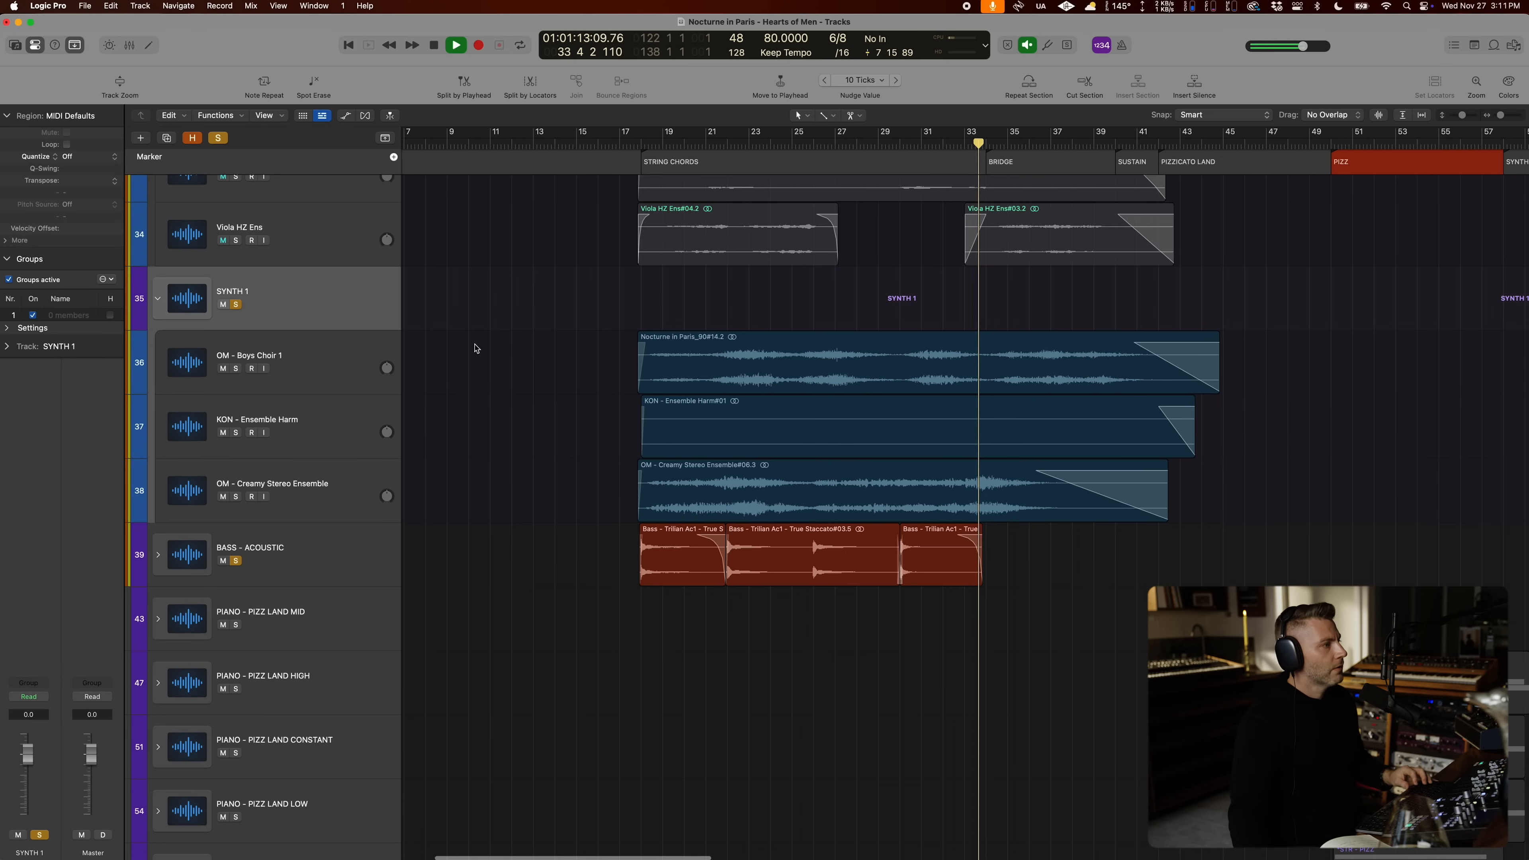
Step: Turn off solo on BASS - ACOUSTIC and SYNTH 1, and audition OM - Boys Choir 1 in solo
left_click(301, 554)
key("space")
left_click(309, 304)
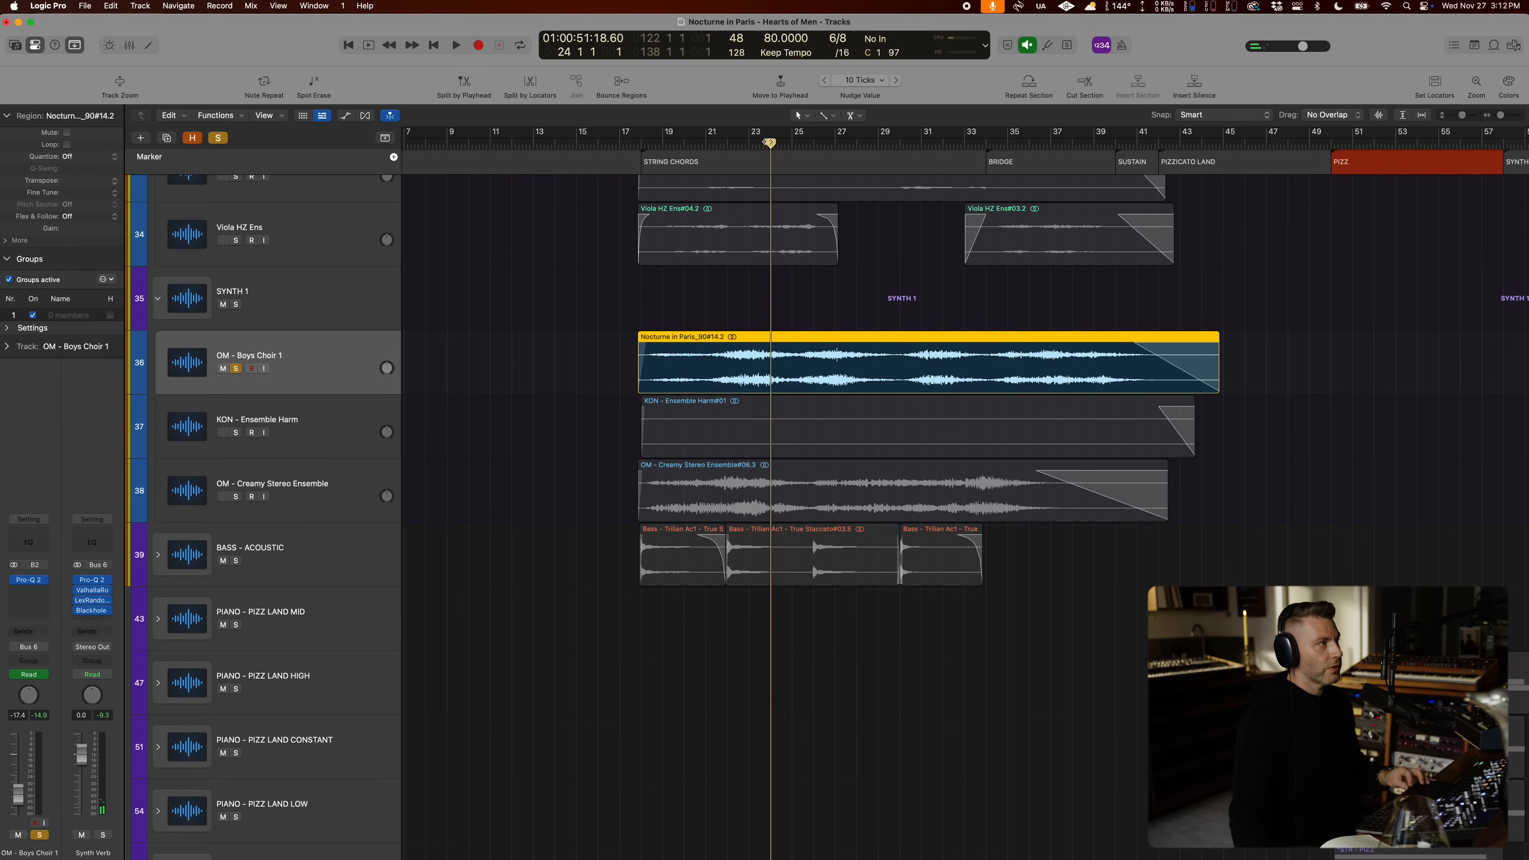
key("space")
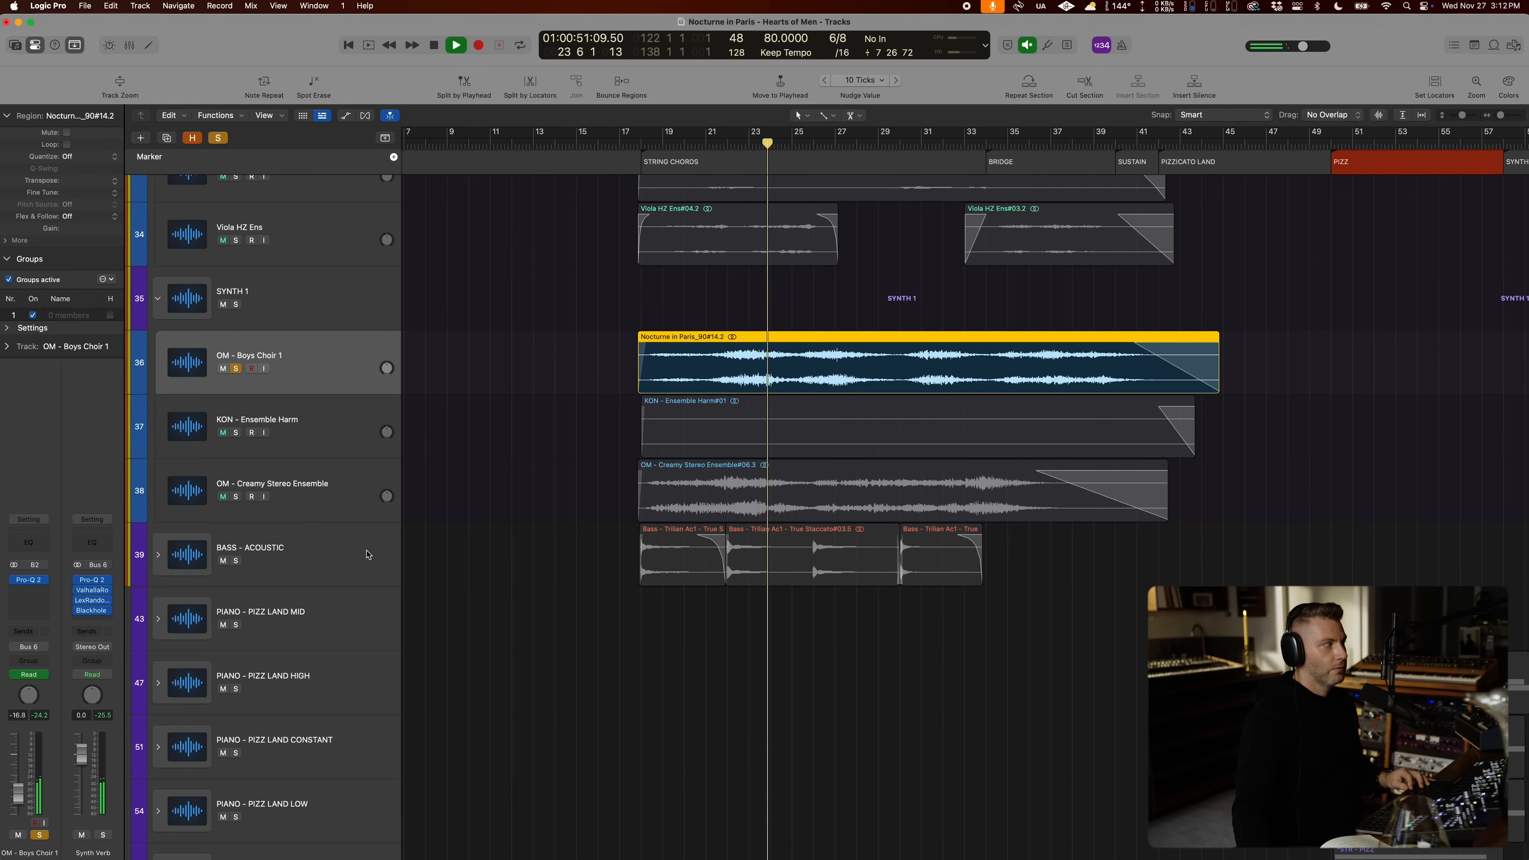
scroll(370, 518, "up", 2)
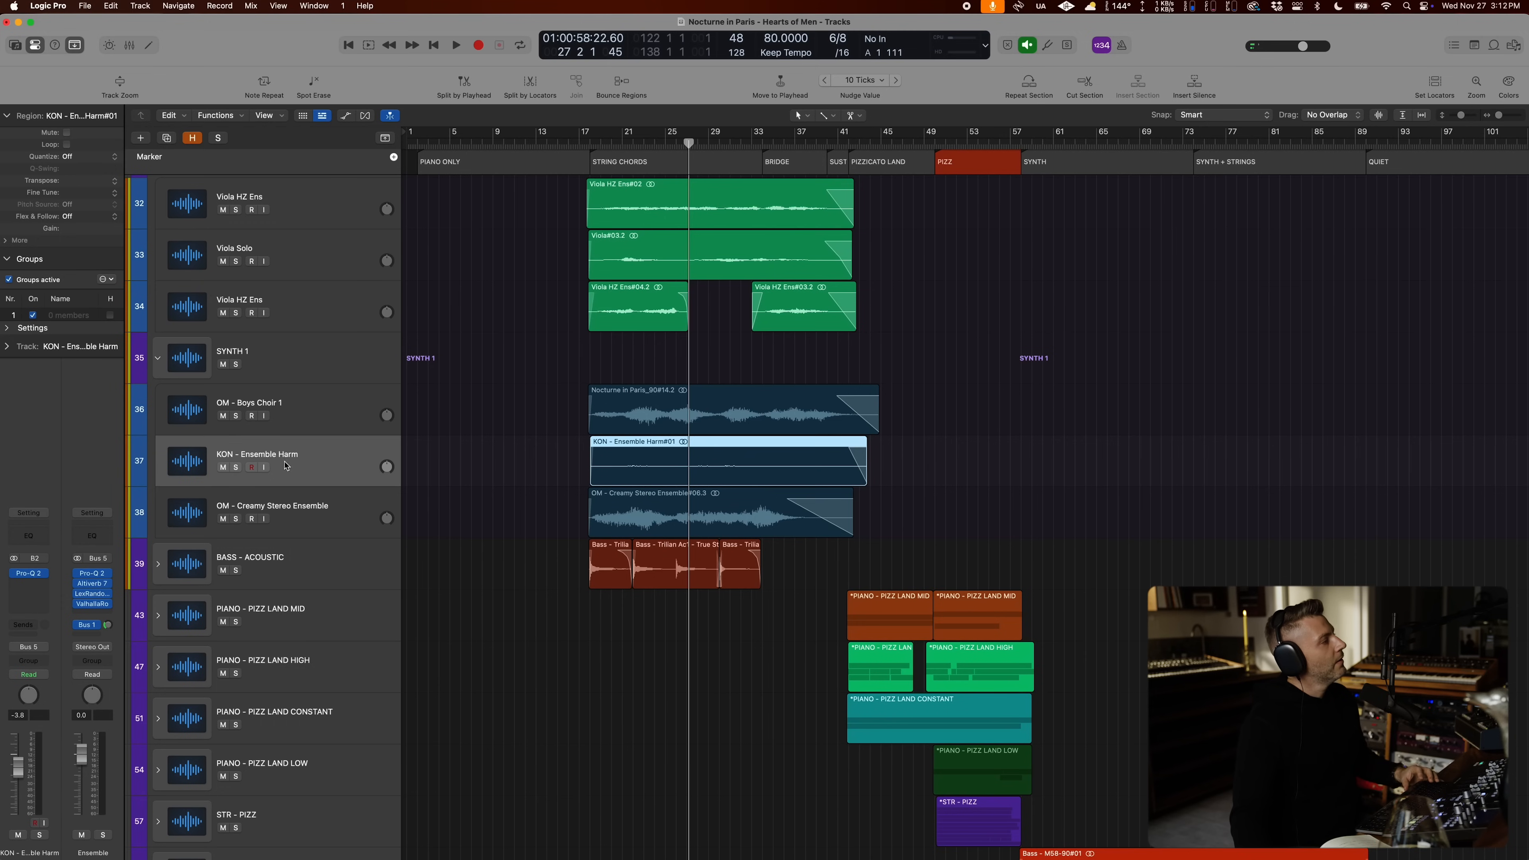
left_click(279, 494)
left_click(279, 481)
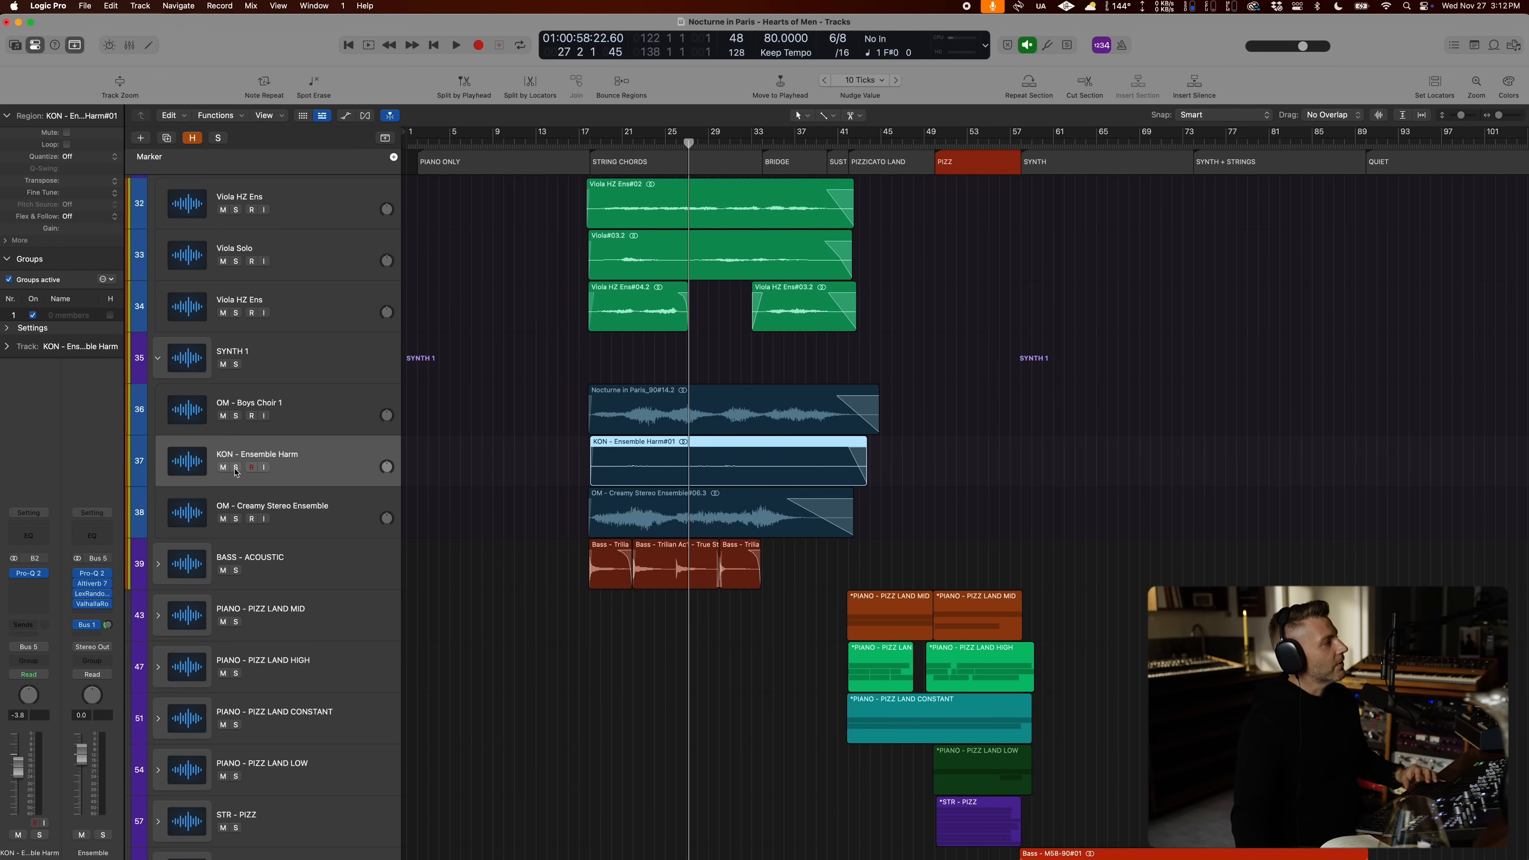
key("z")
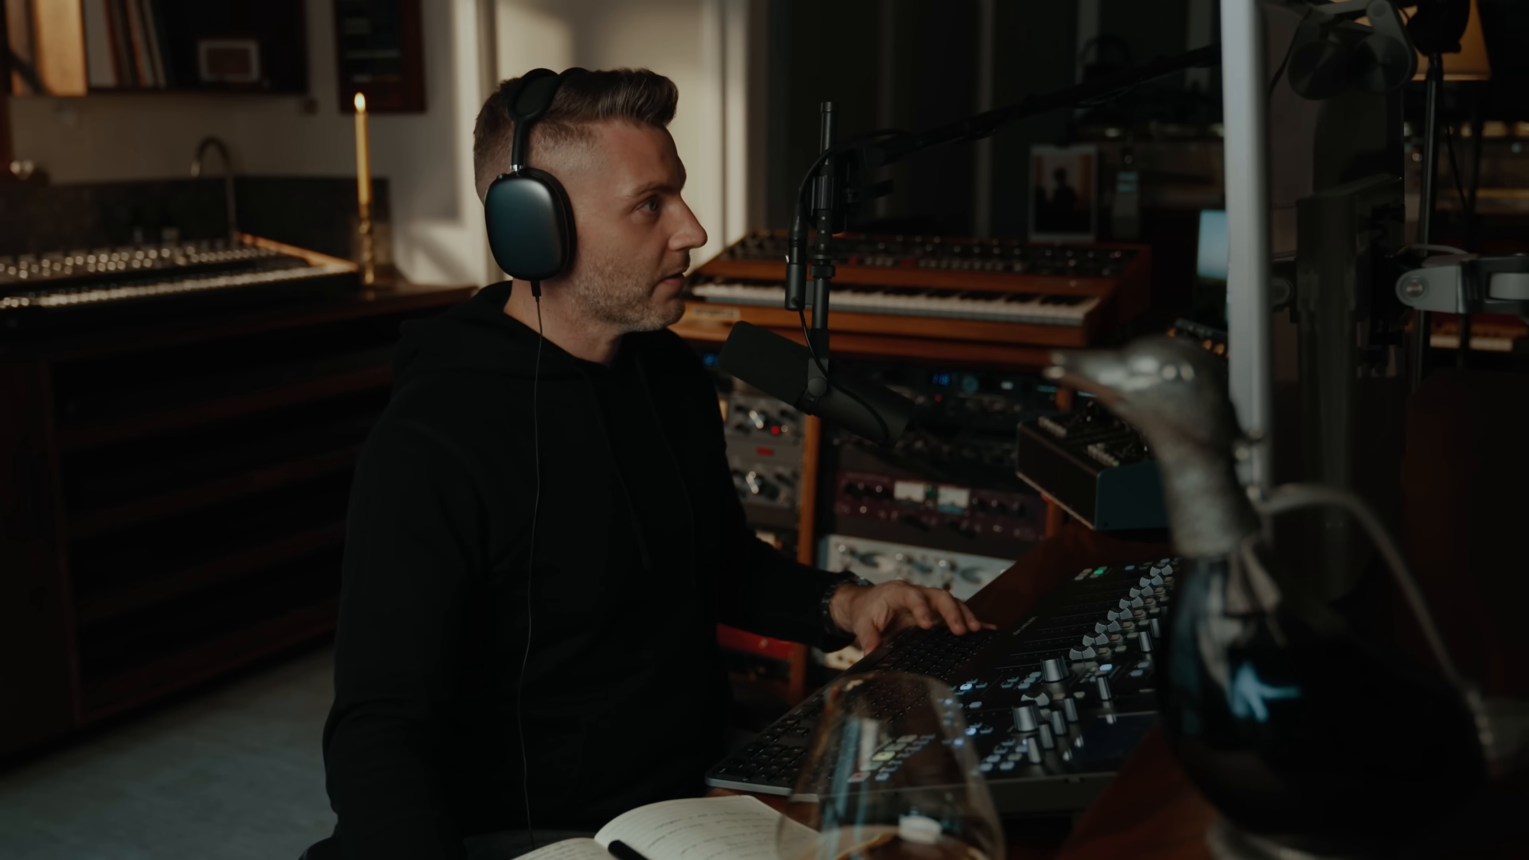
Step: Expand the BASS - ACOUSTIC stack to inspect its three bass tracks, leaving the stack collapsed
left_click(160, 327)
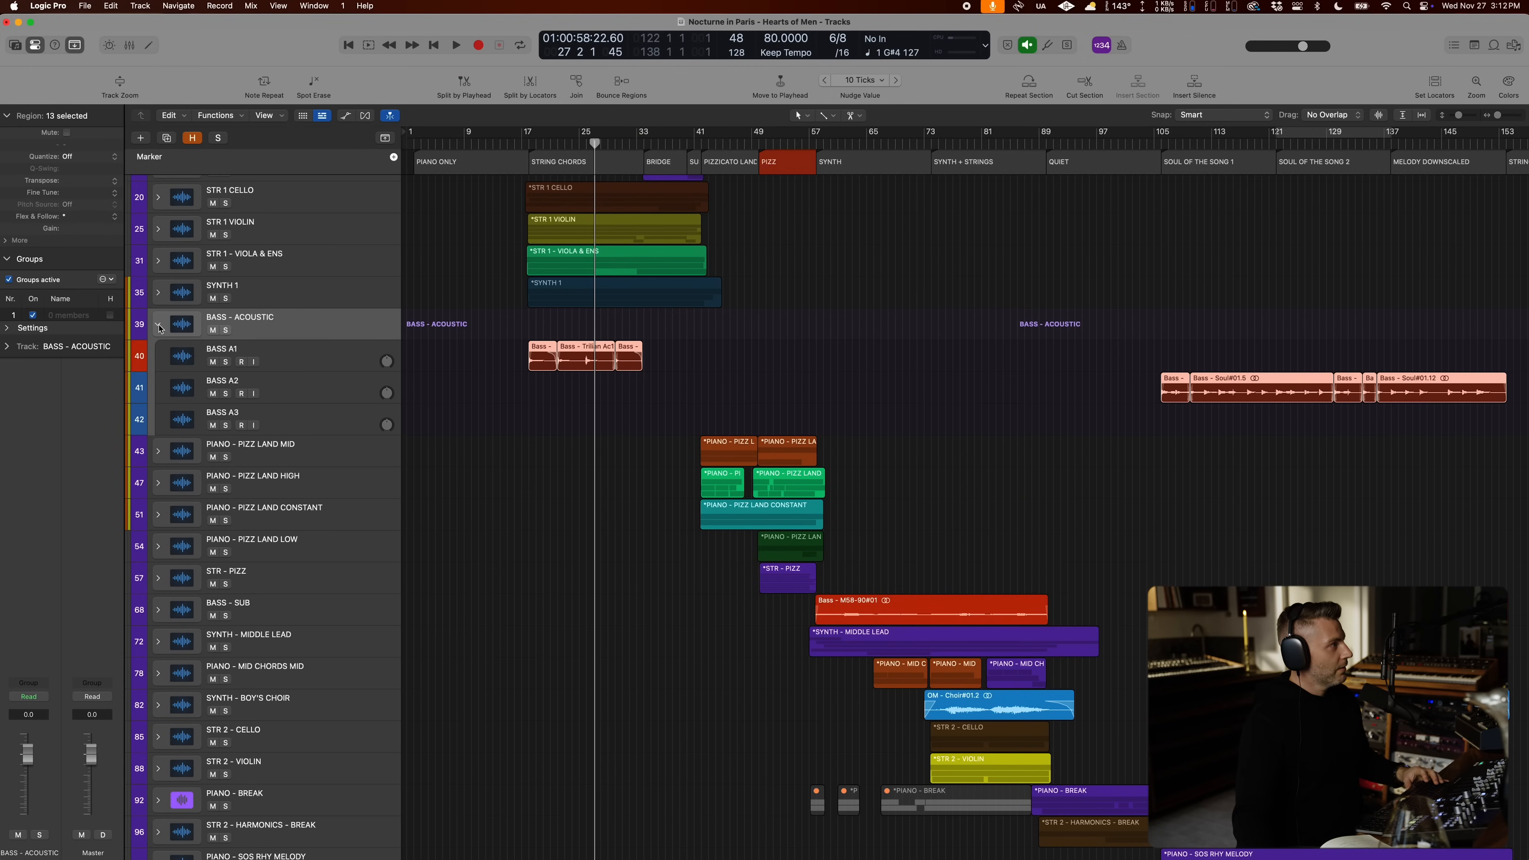
left_click(160, 327)
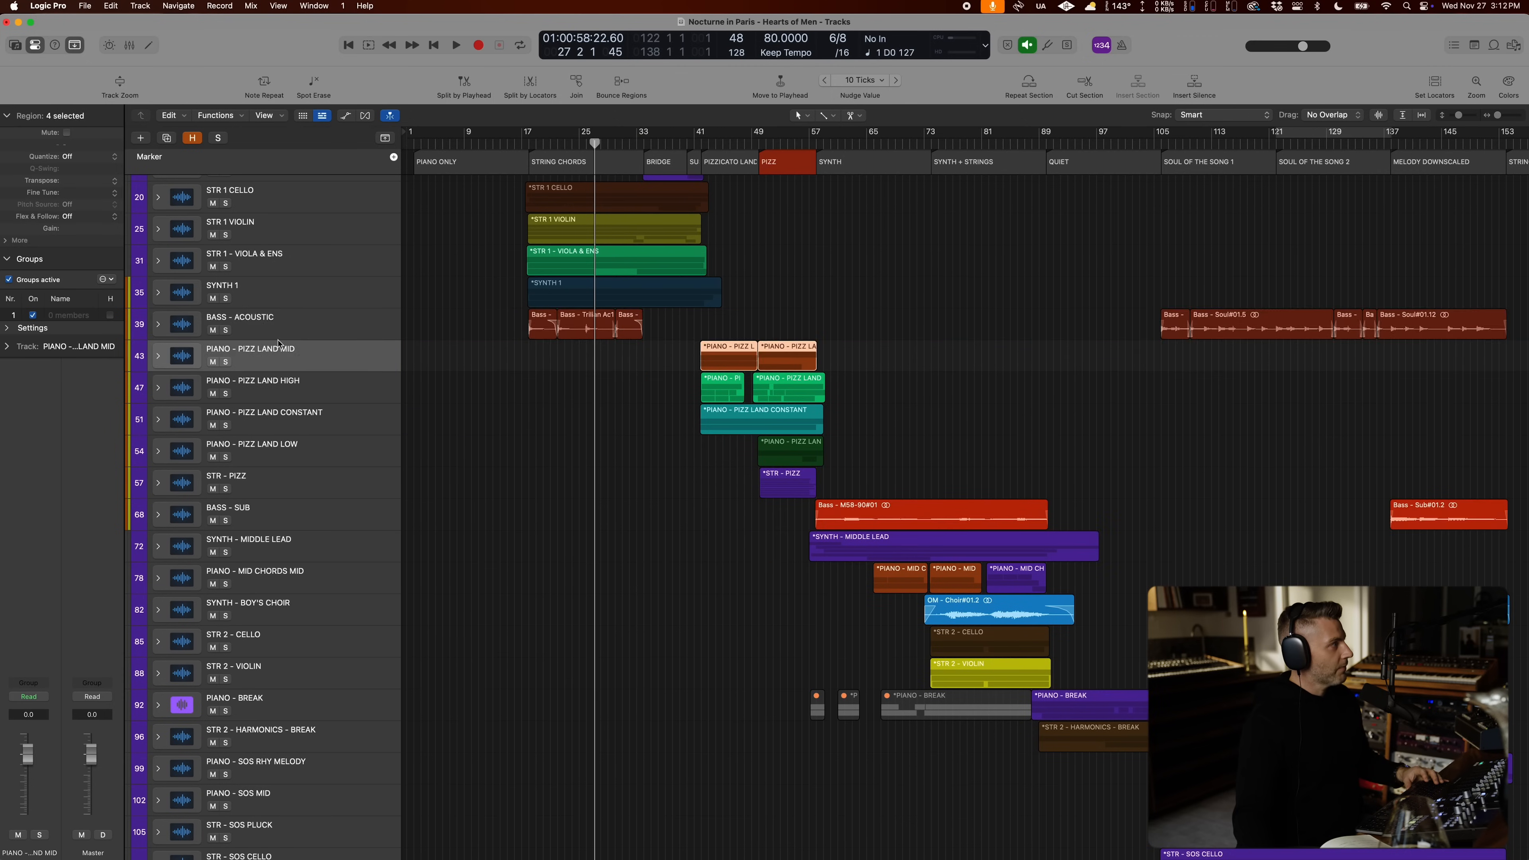
left_click(157, 325)
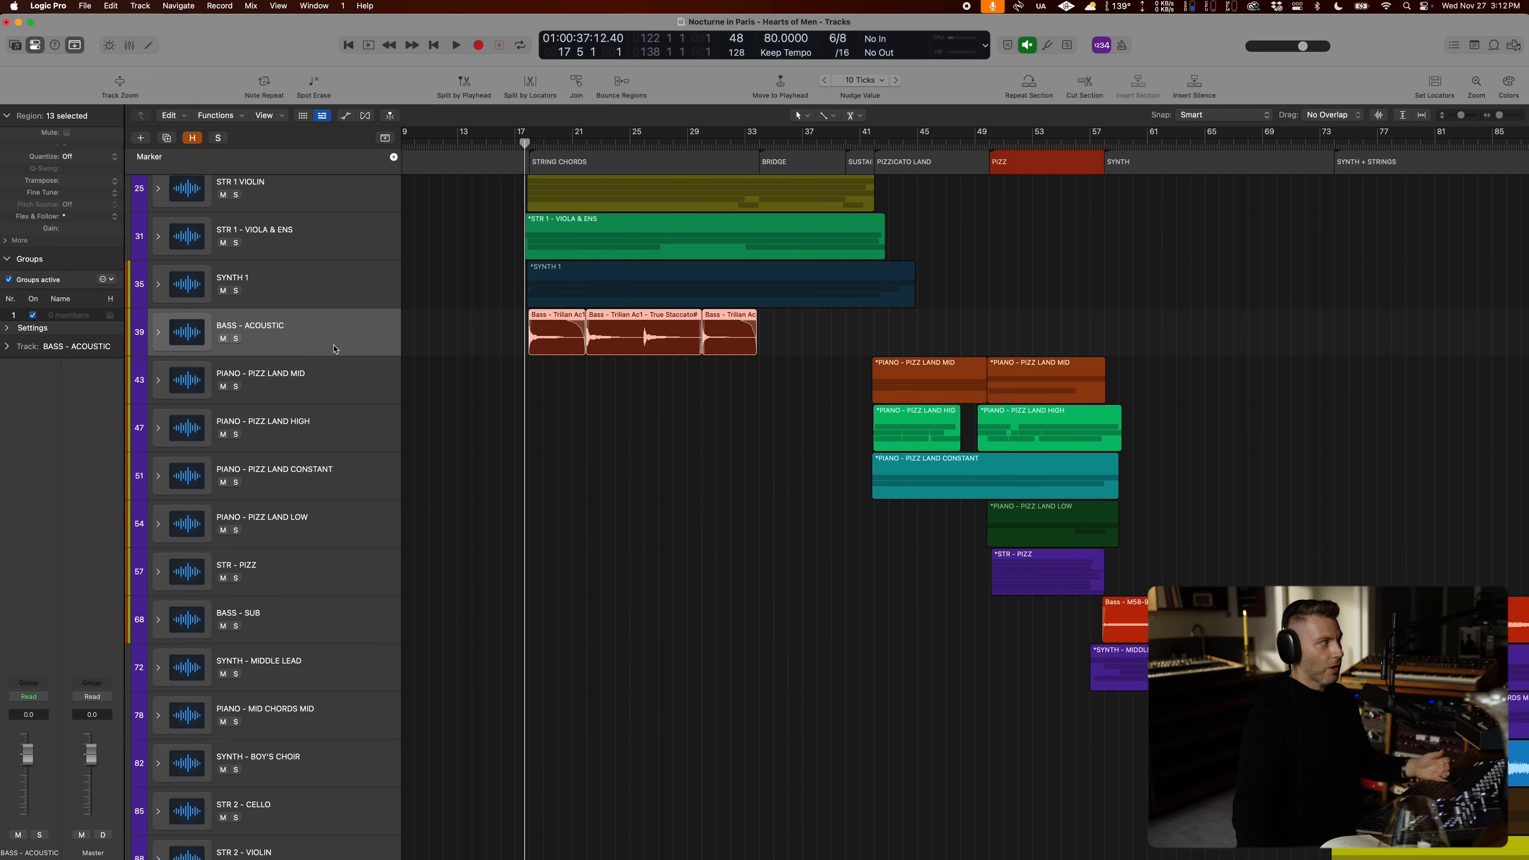
Step: Play the full mix from the STRING CHORDS marker and look over the whole arrangement from the PIANO - OPEN stack downward
left_click(289, 336)
key("z")
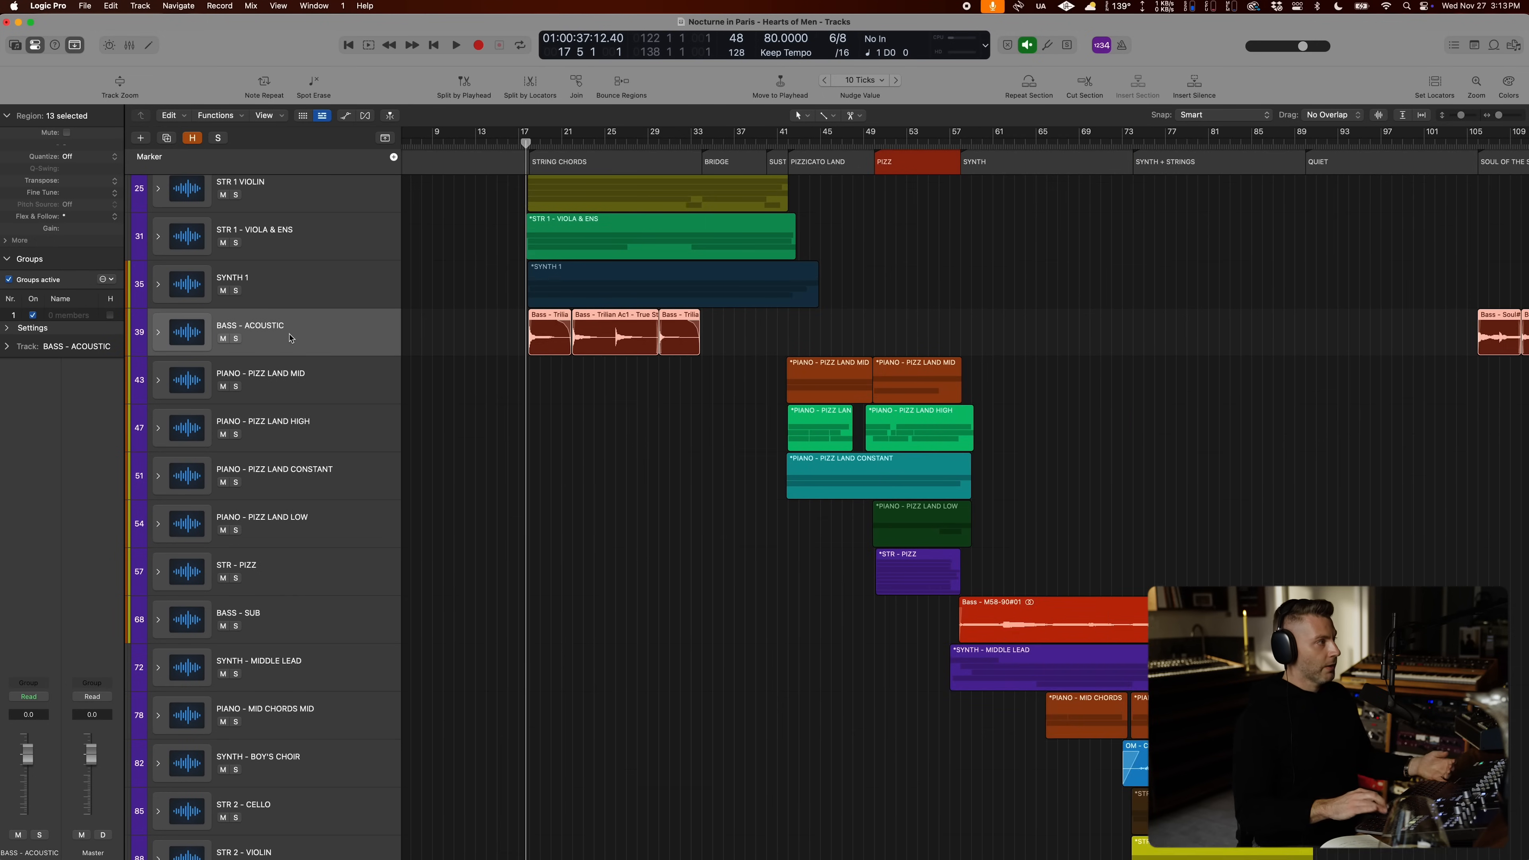
scroll(487, 286, "up", 5)
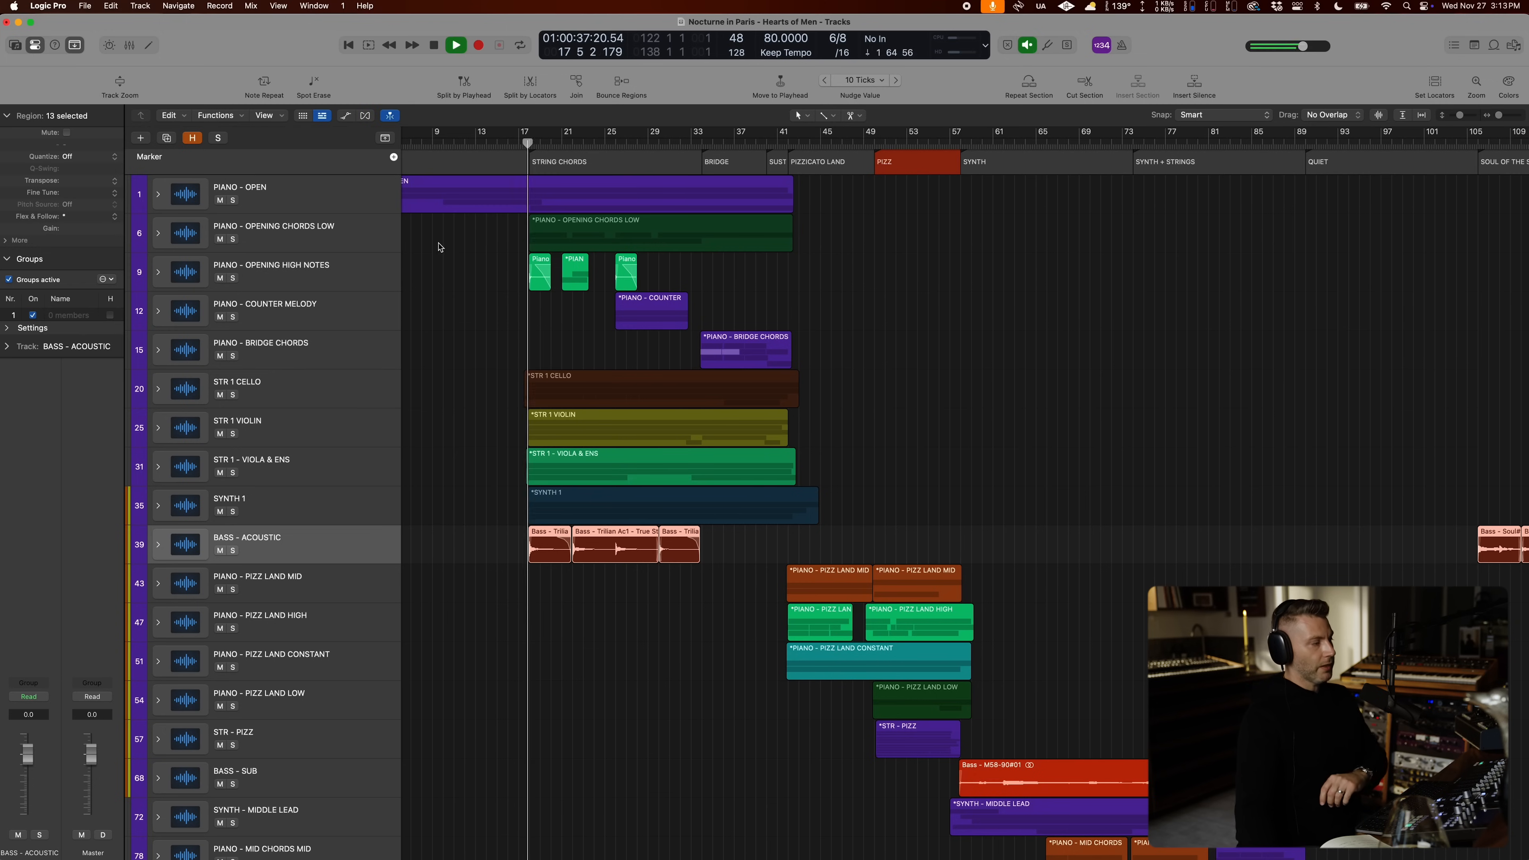
key("super+Left")
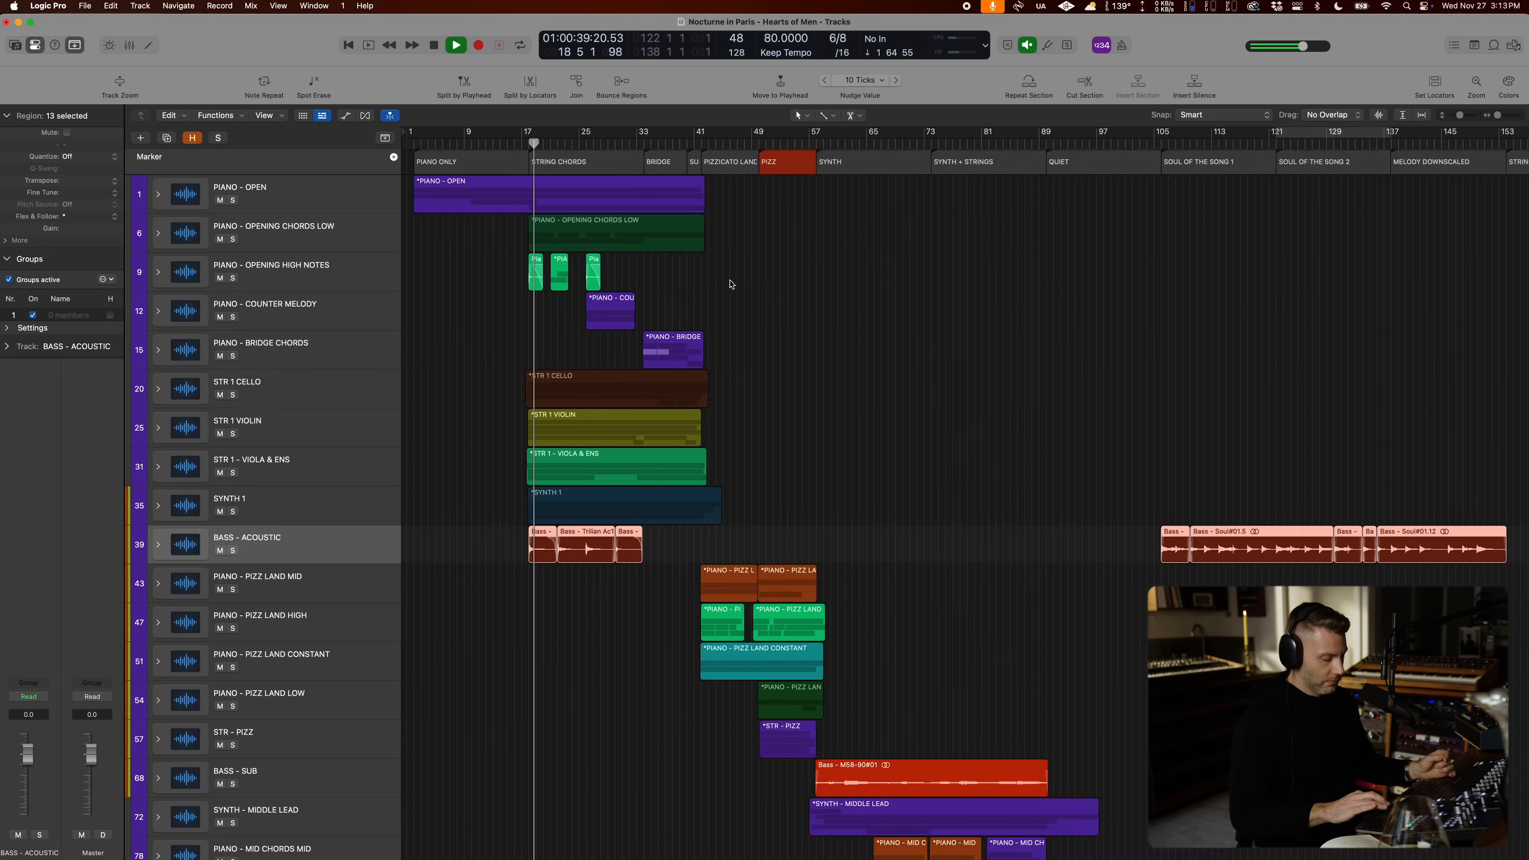
key("super+Up")
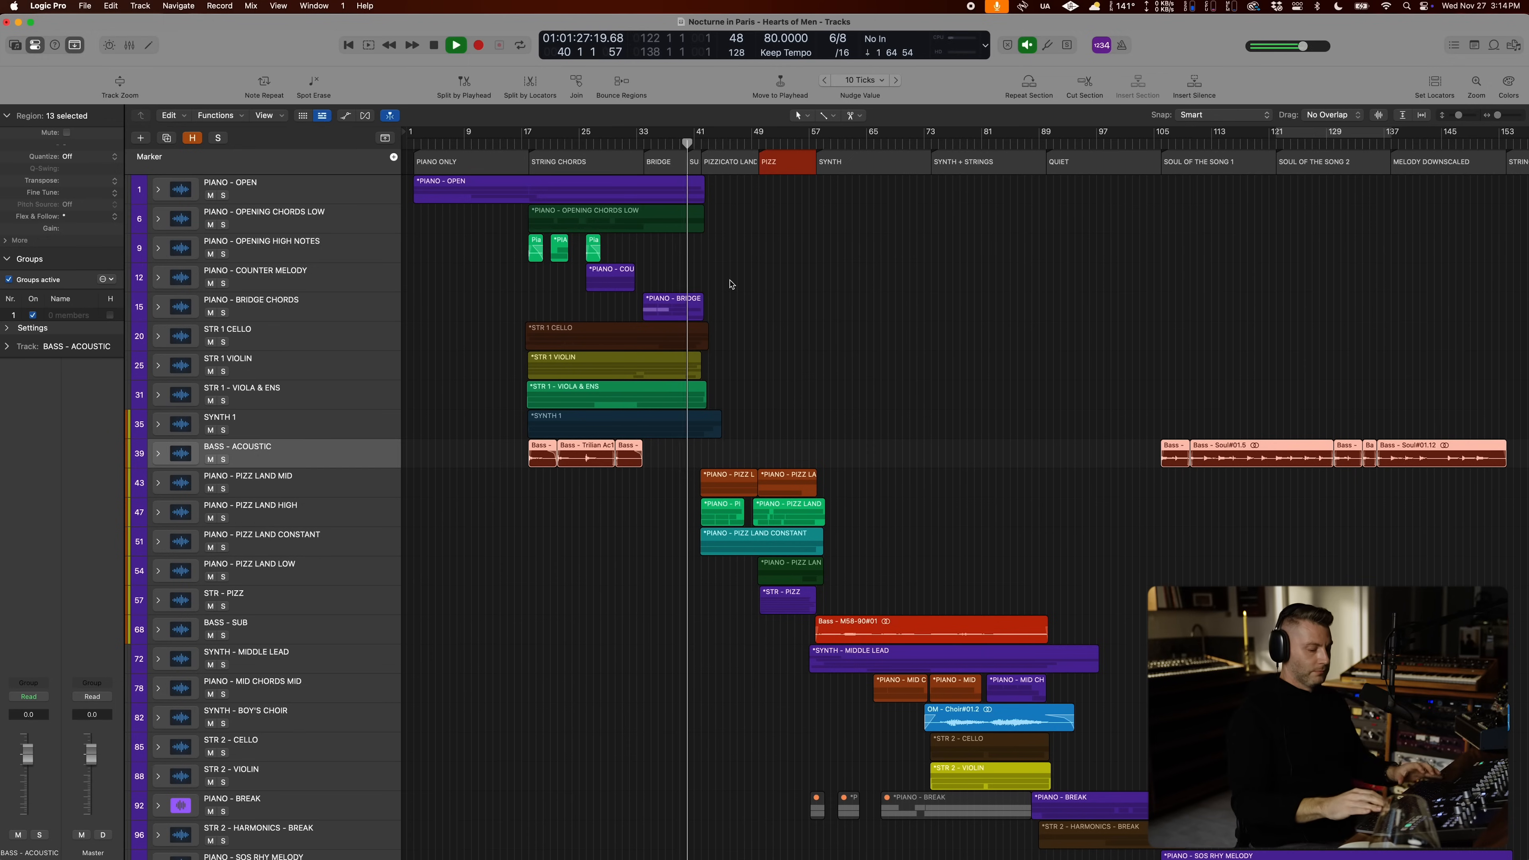
Step: Replay the transition from the SUSTAIN section into PIZZICATO LAND, starting from around bar 39
key("super+Right")
key("super+Right")
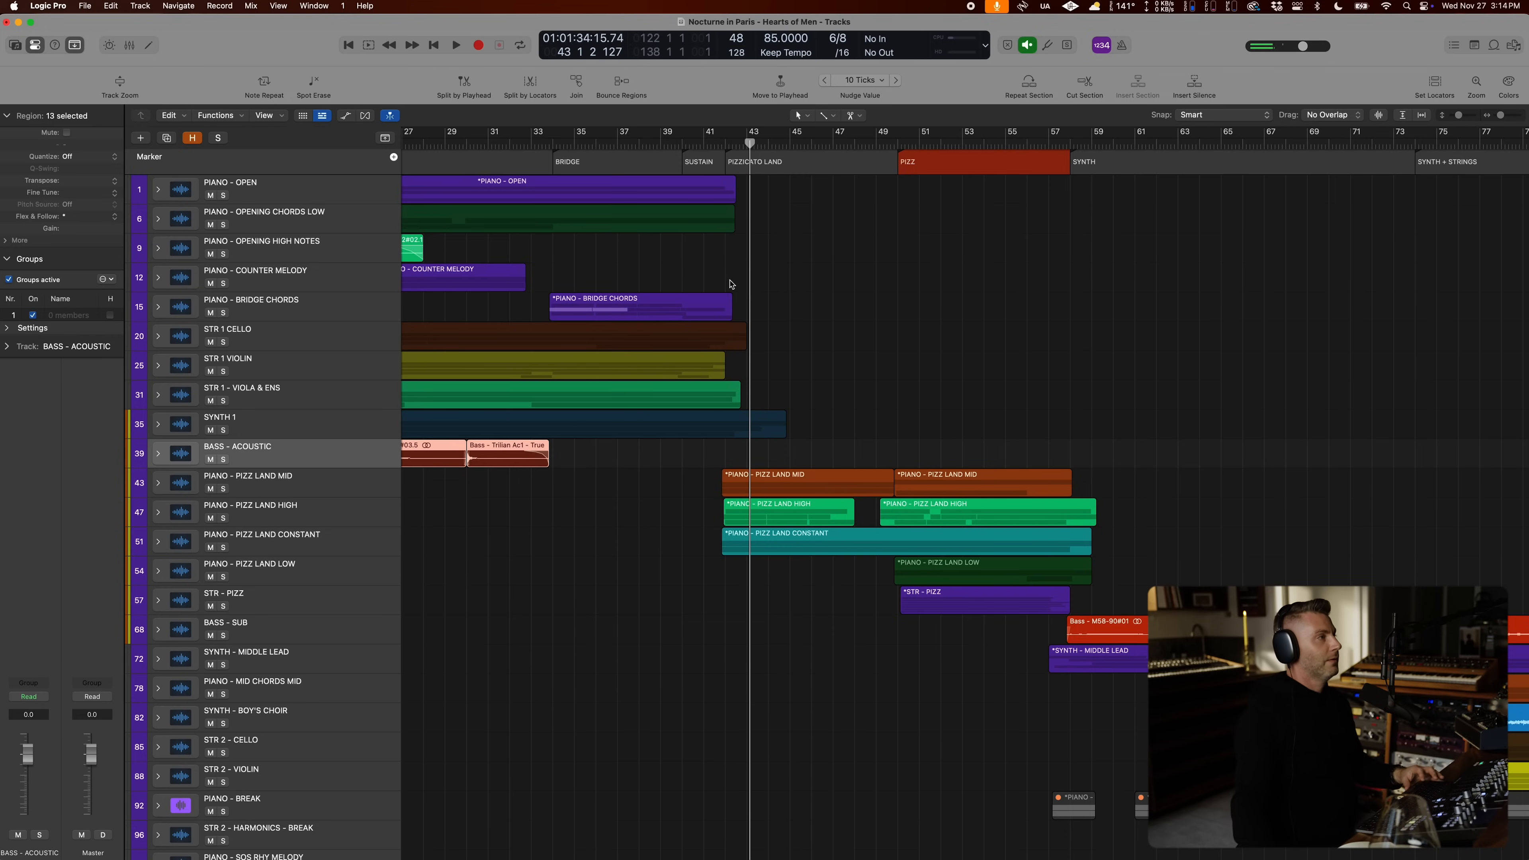
key("super+Right")
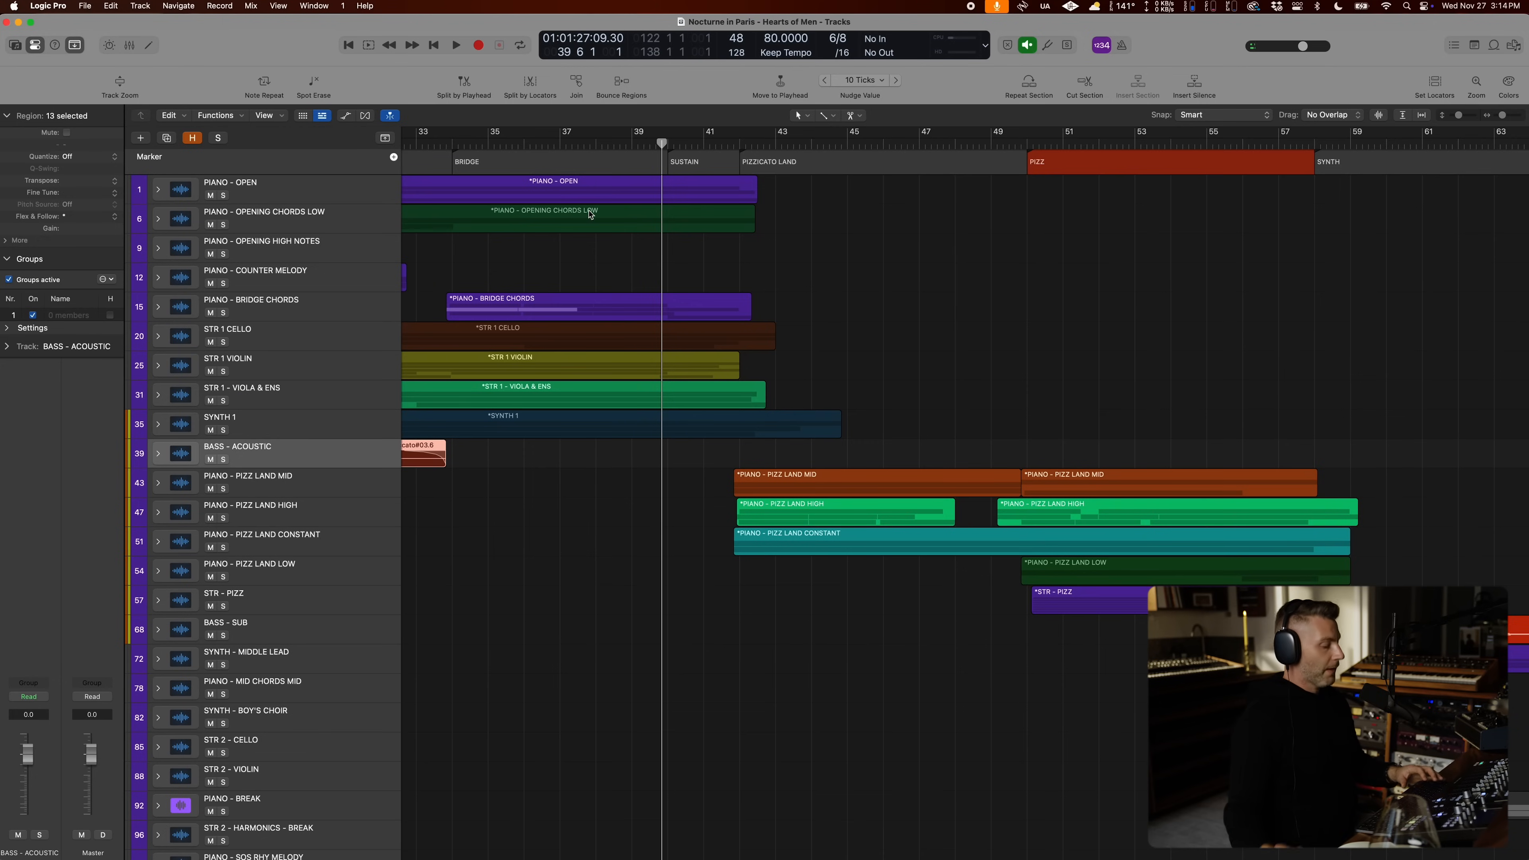
key("super+Down")
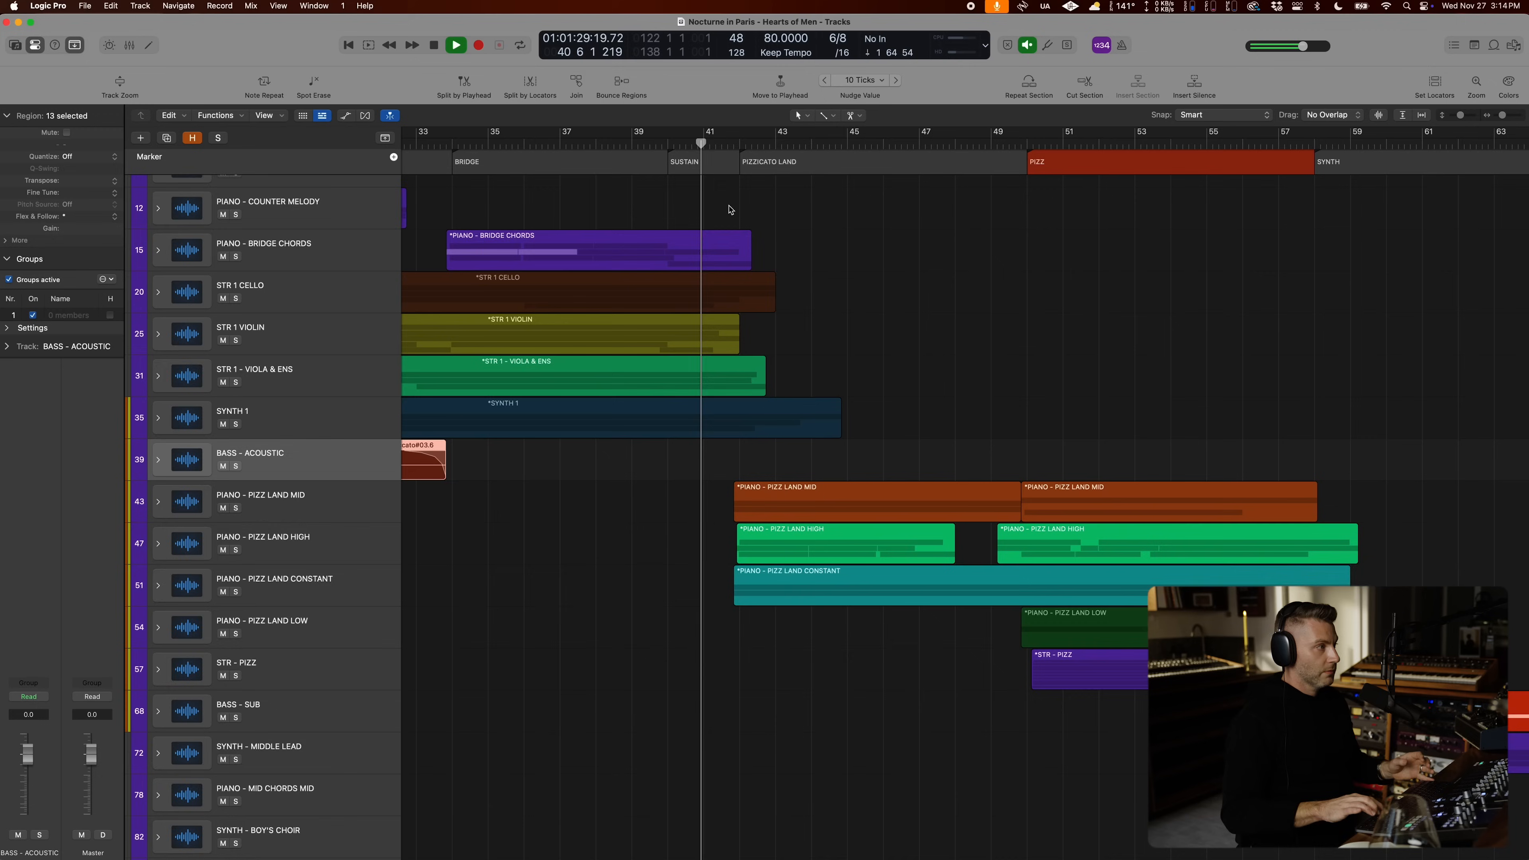
scroll(730, 210, "down", 3)
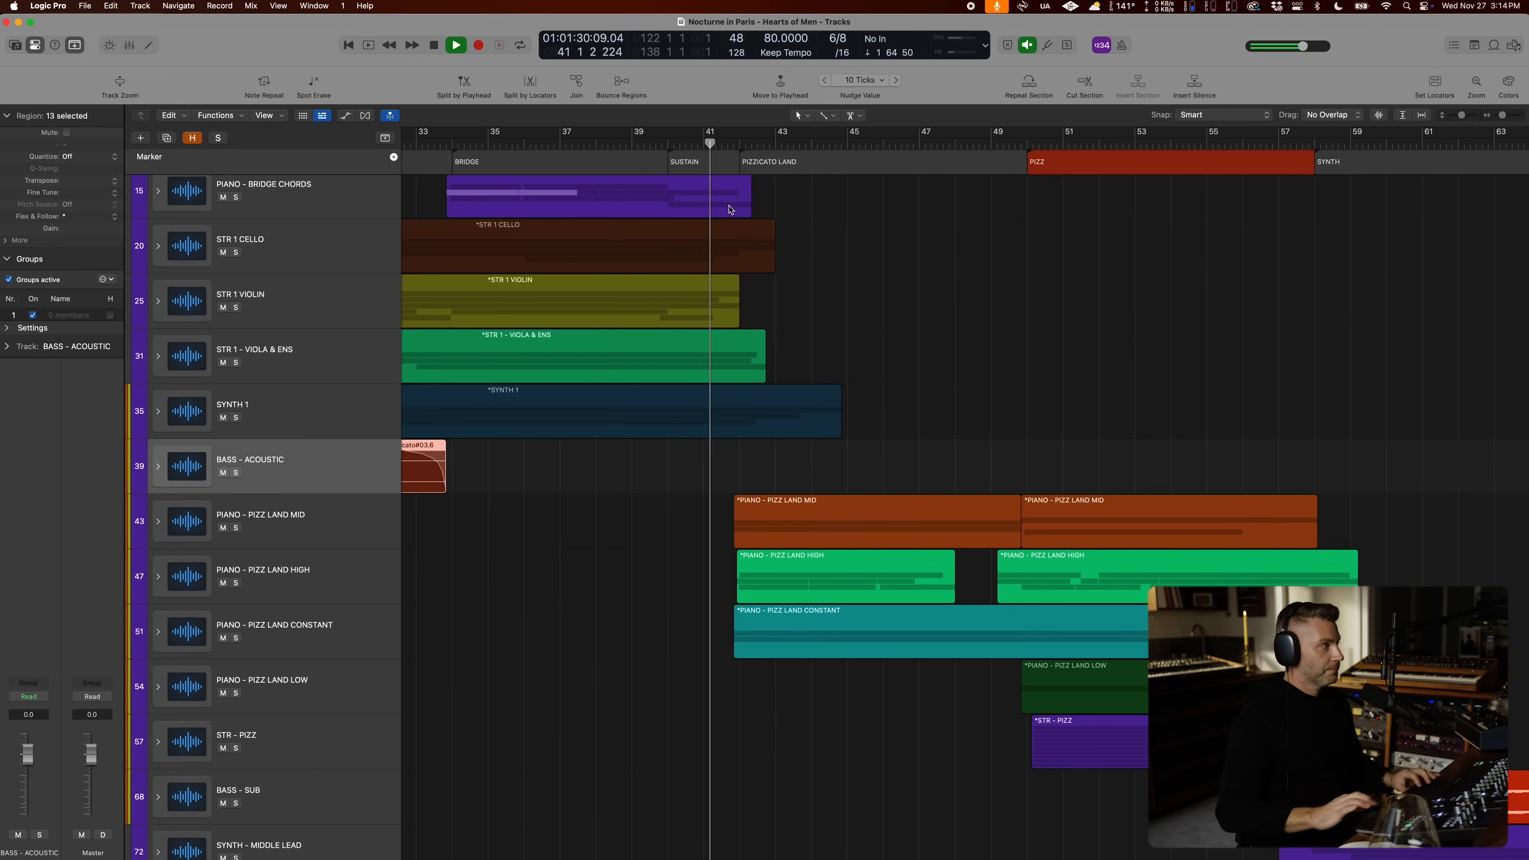
Step: Expand the PIANO - PIZZ LAND MID, HIGH and CONSTANT stacks and examine their piano tracks during playback
left_click(158, 521)
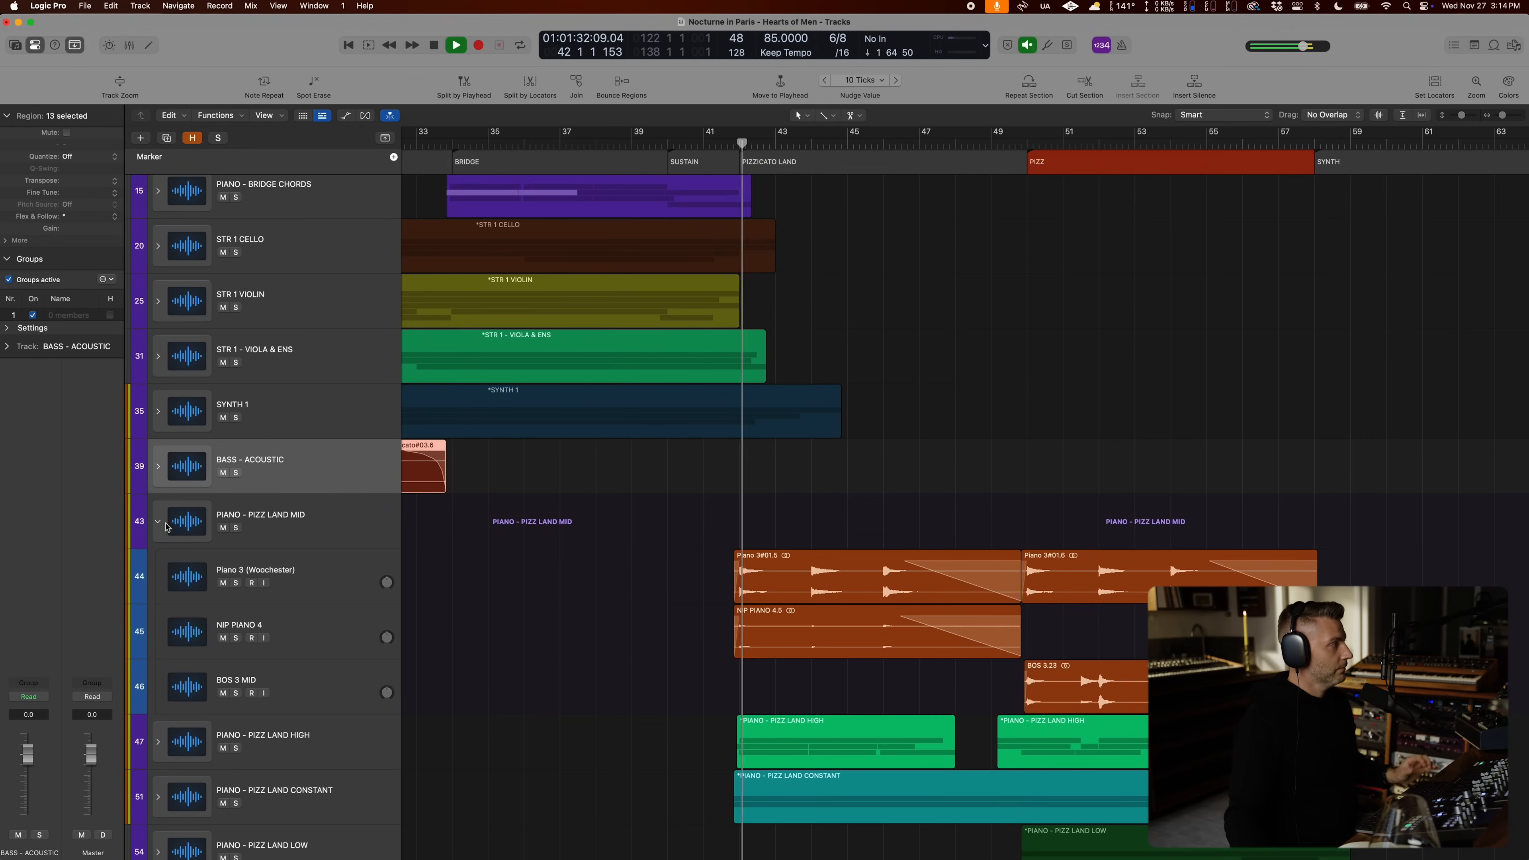
scroll(221, 616, "down", 3)
left_click(158, 624)
scroll(178, 621, "down", 5)
left_click(158, 586)
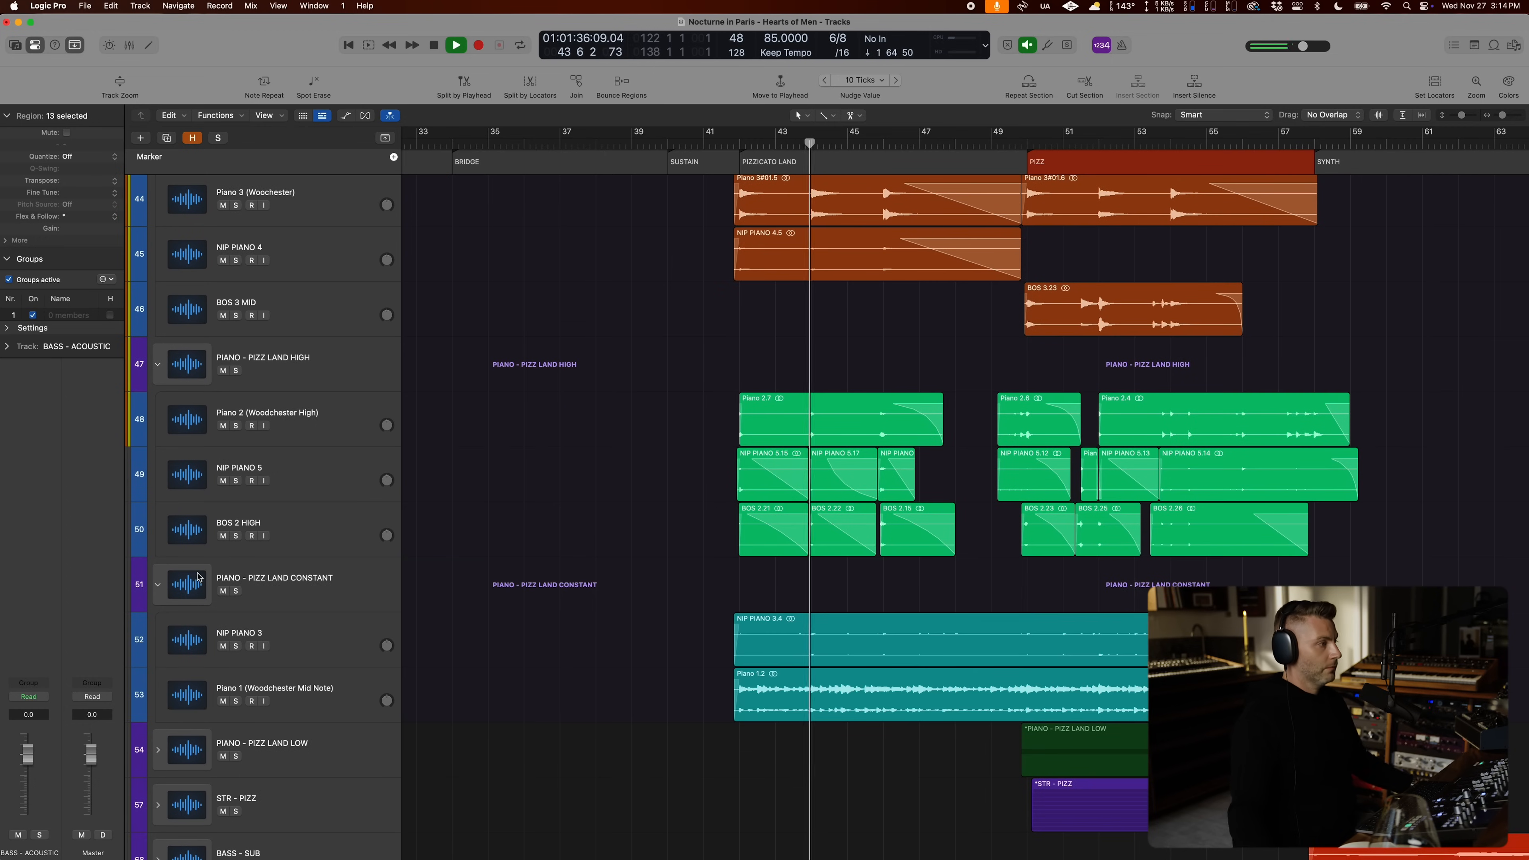
key("super+Left")
key("super+Up")
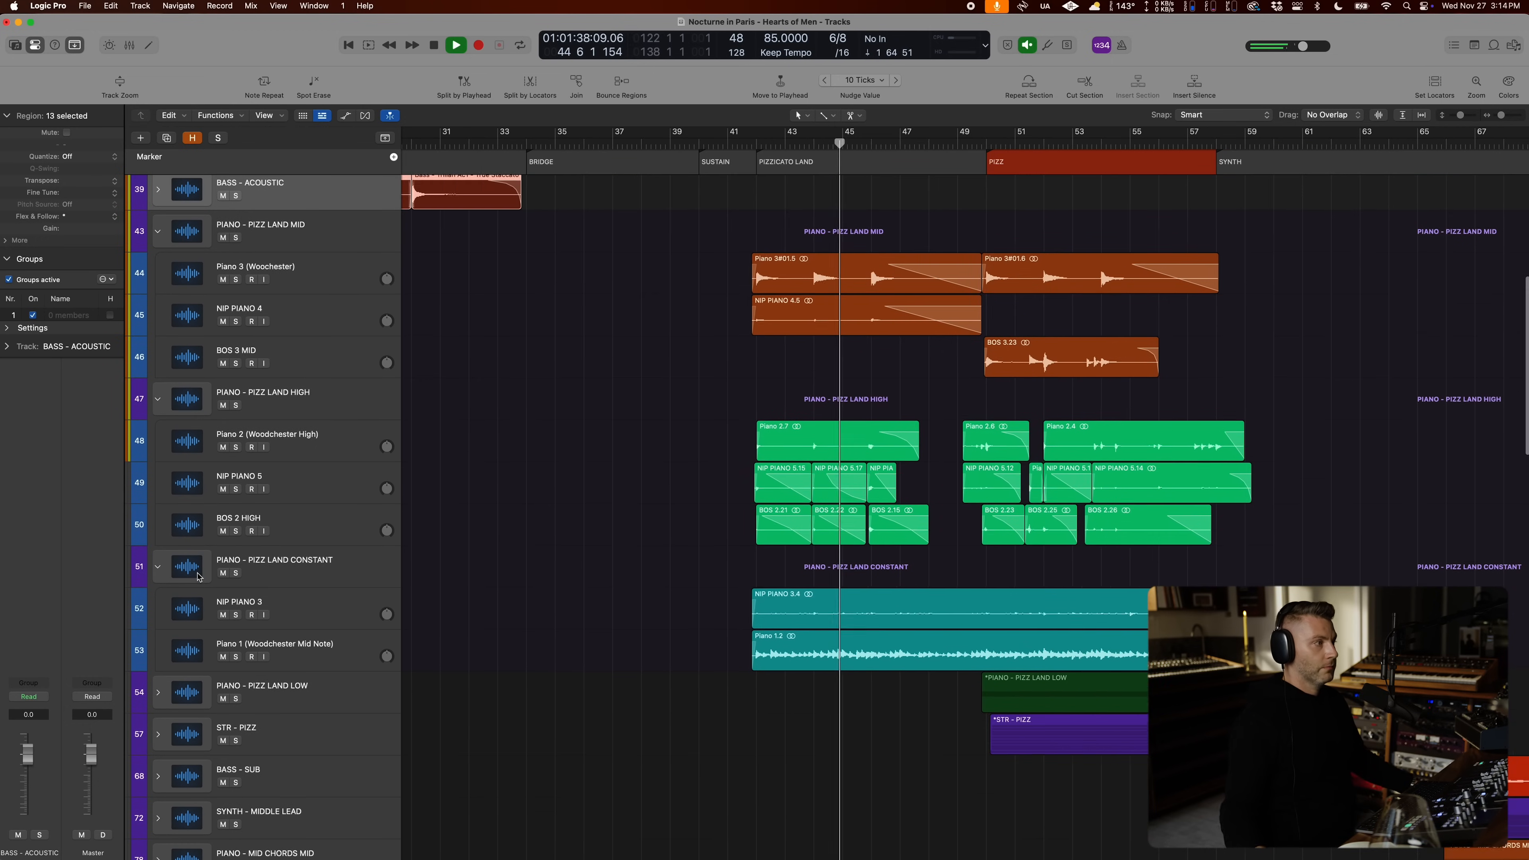
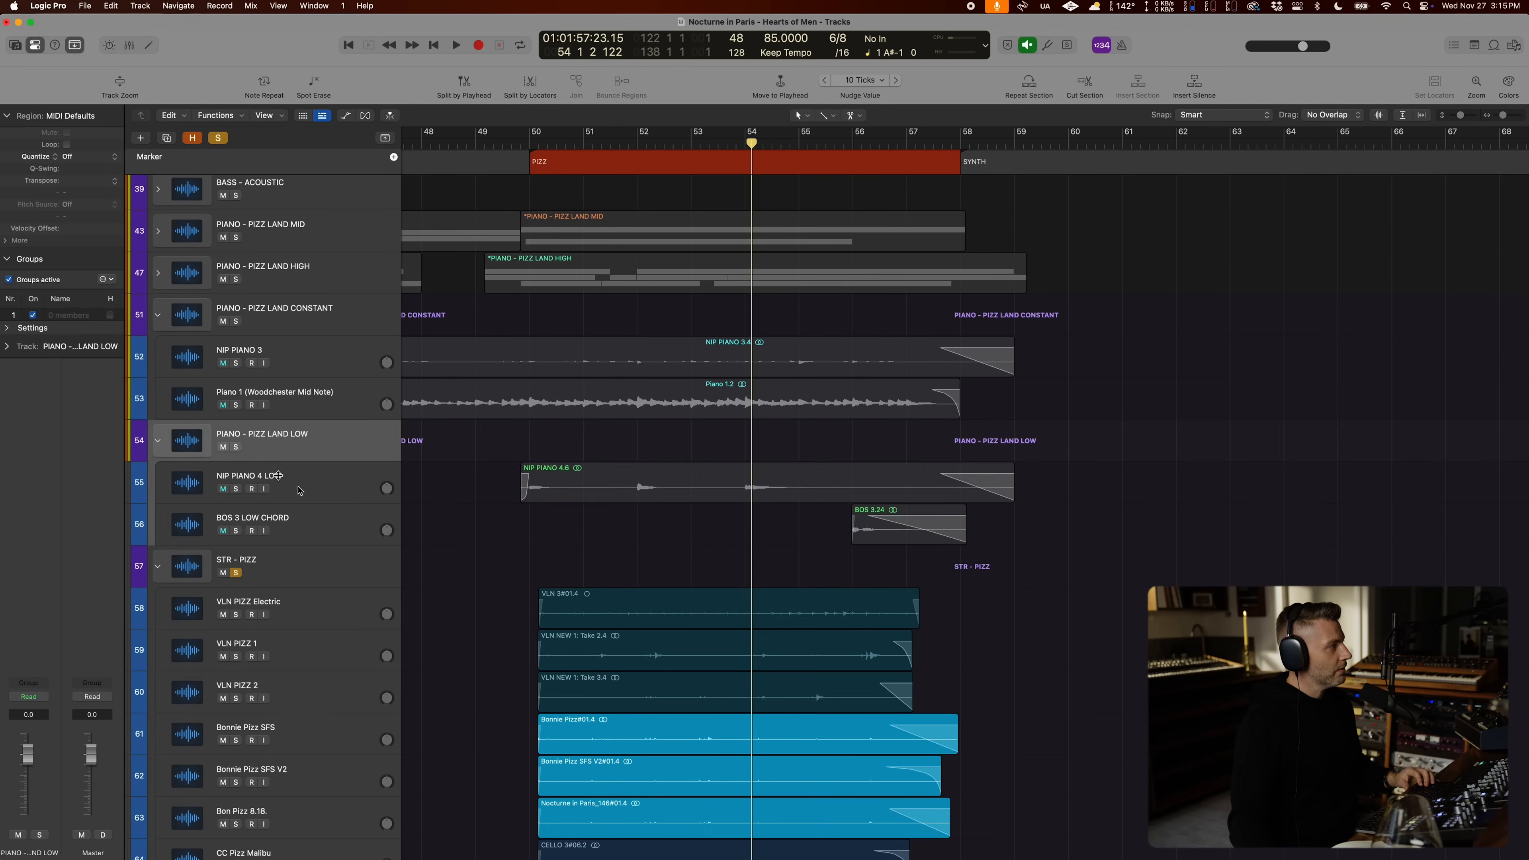
Step: Select the NIP PIANO 4 LOW track, solo PIANO - PIZZ LAND LOW instead of STR - PIZZ, and move the playhead back
left_click(308, 491)
left_click(237, 449)
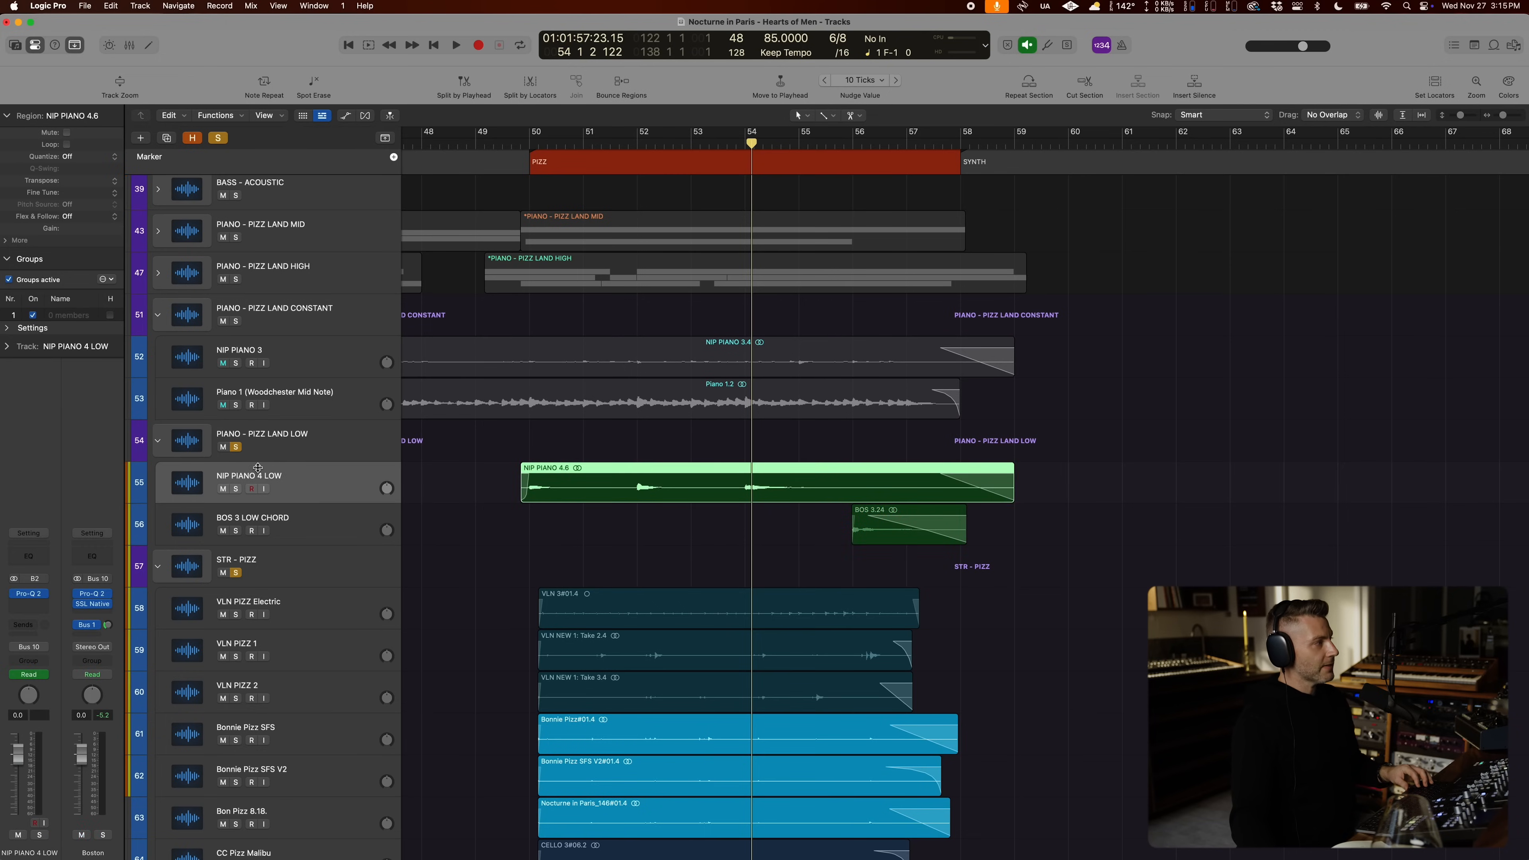
left_click(237, 574)
left_click(512, 137)
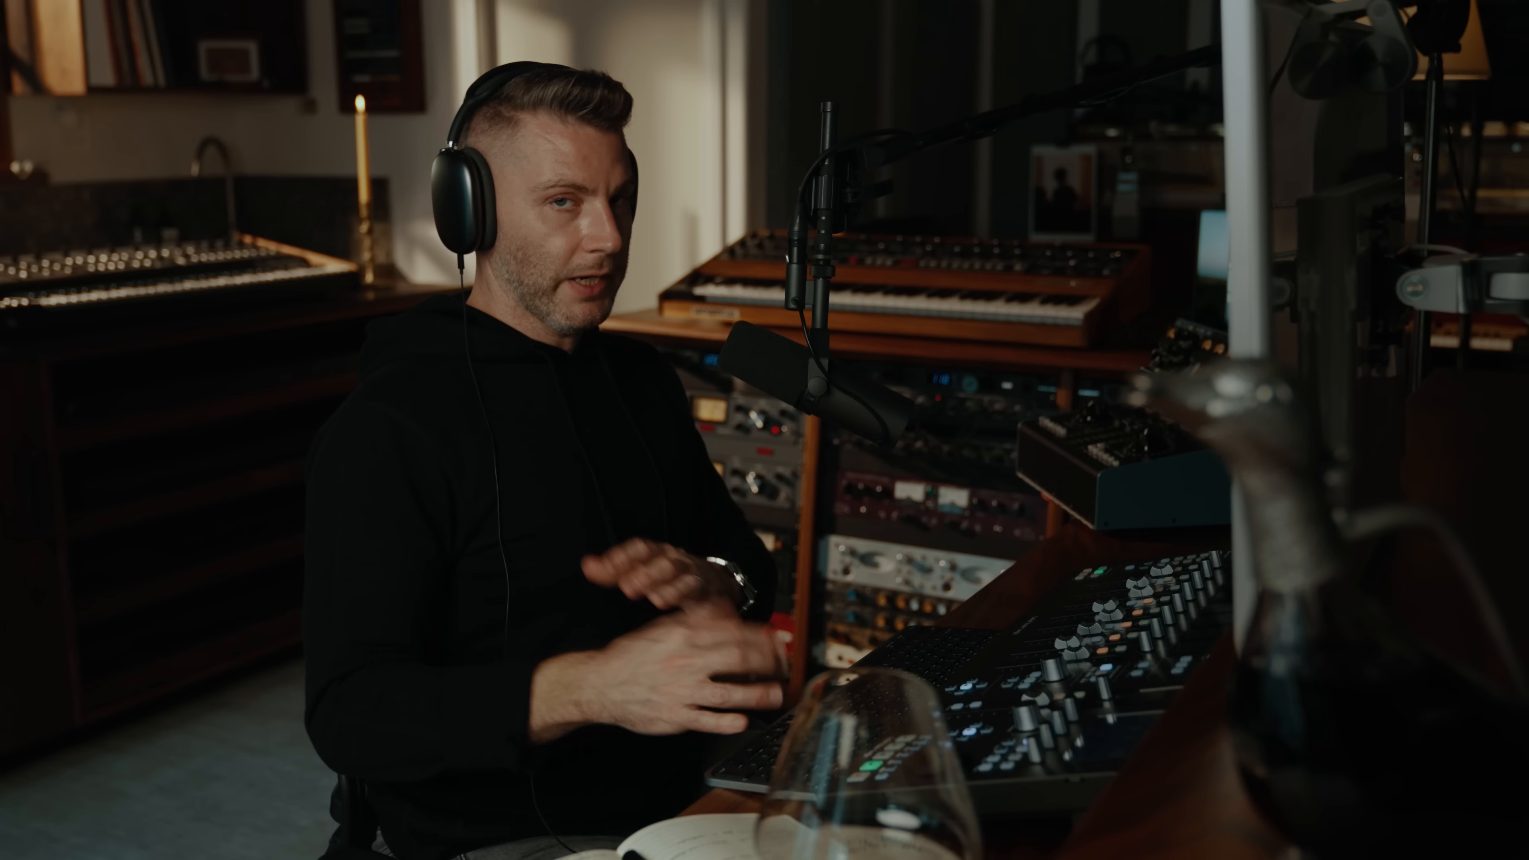
Step: Audition the soloed PIANO - PIZZ LAND LOW stack and cycle the PIZZ section from bar 50 to 58
key("super+Left")
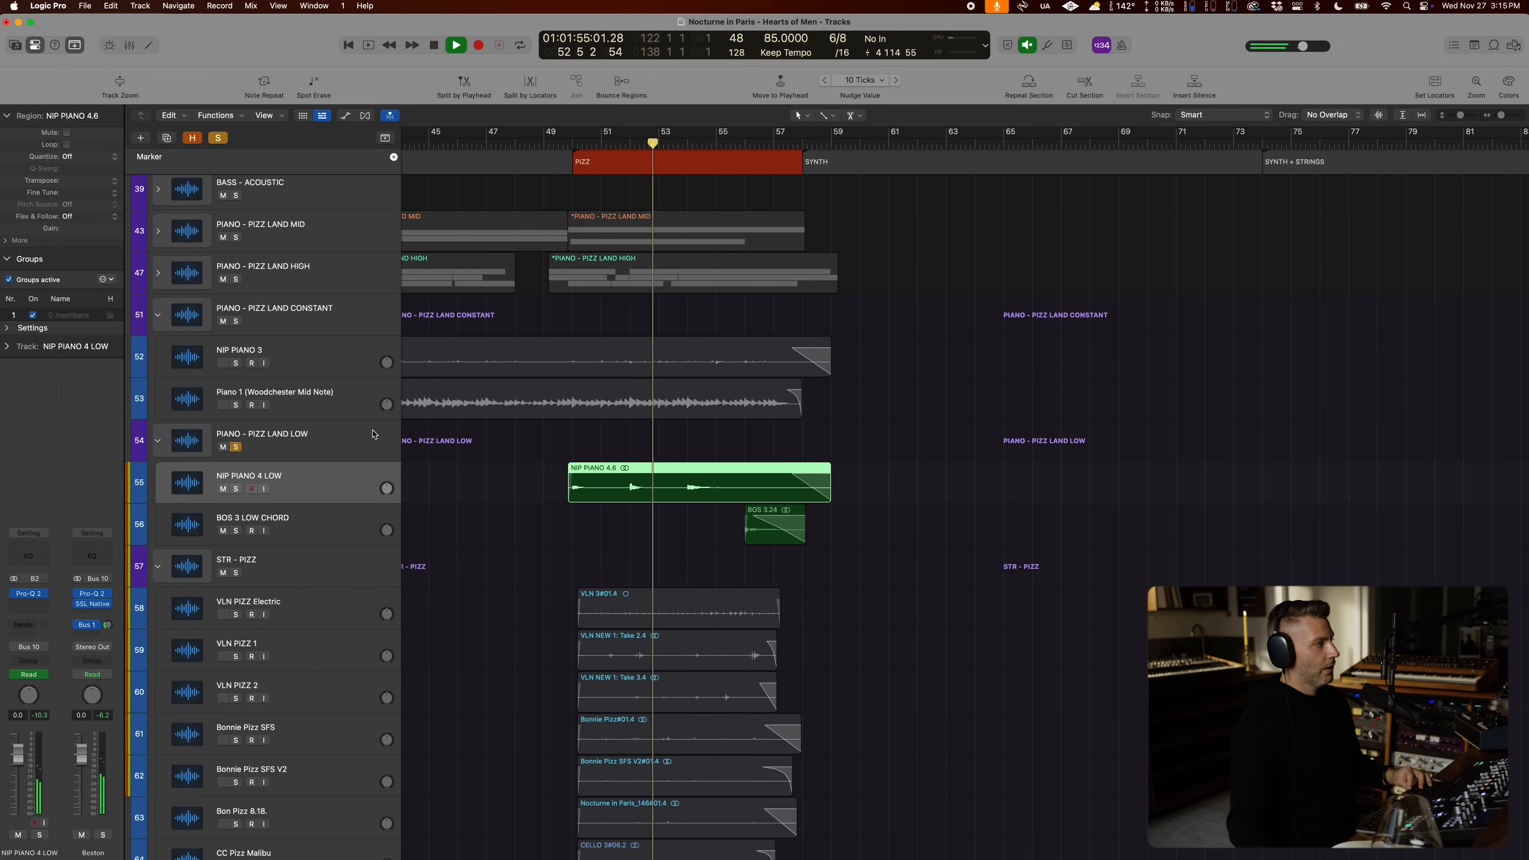
scroll(545, 425, "right", 5)
scroll(545, 425, "left", 5)
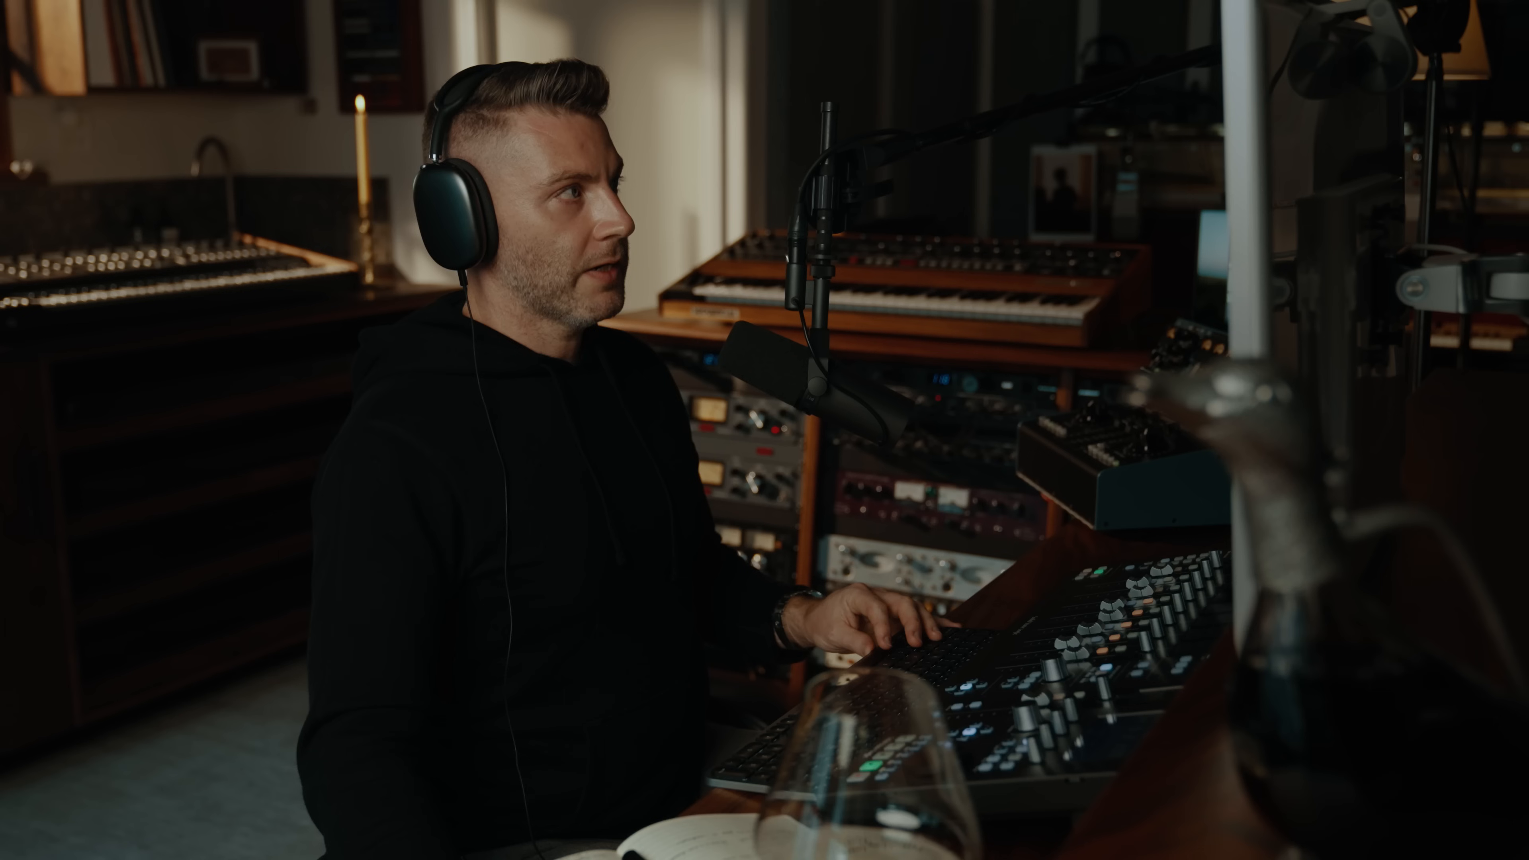
key("c")
Step: Solo VLN PIZZ Electric with the low piano, then layer in VLN PIZZ 1, VLN PIZZ 2 and both Bonnie Pizz SFS tracks
scroll(515, 374, "down", 4)
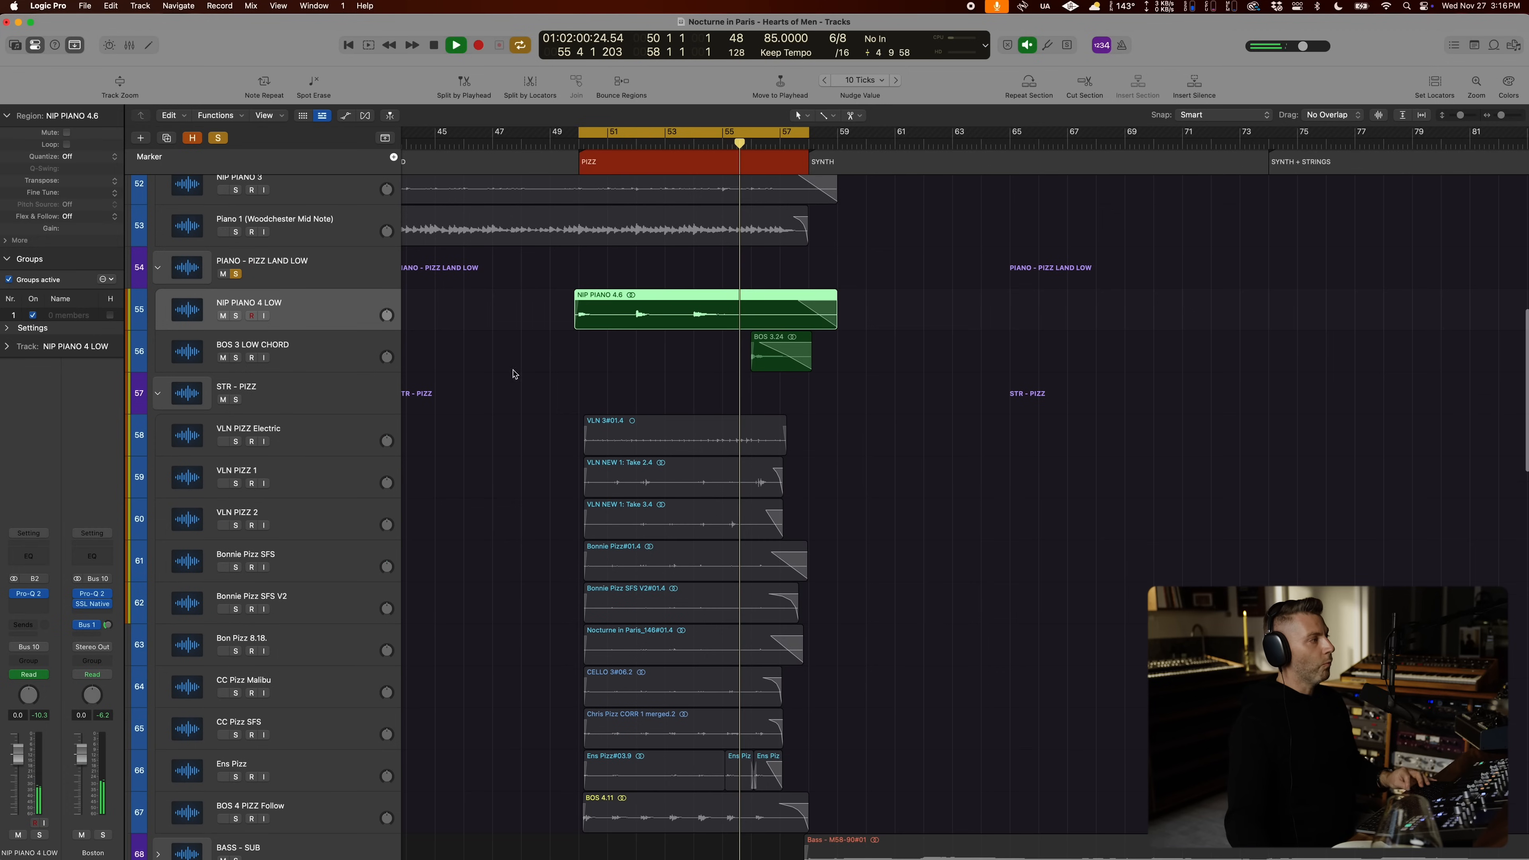
left_click(331, 445)
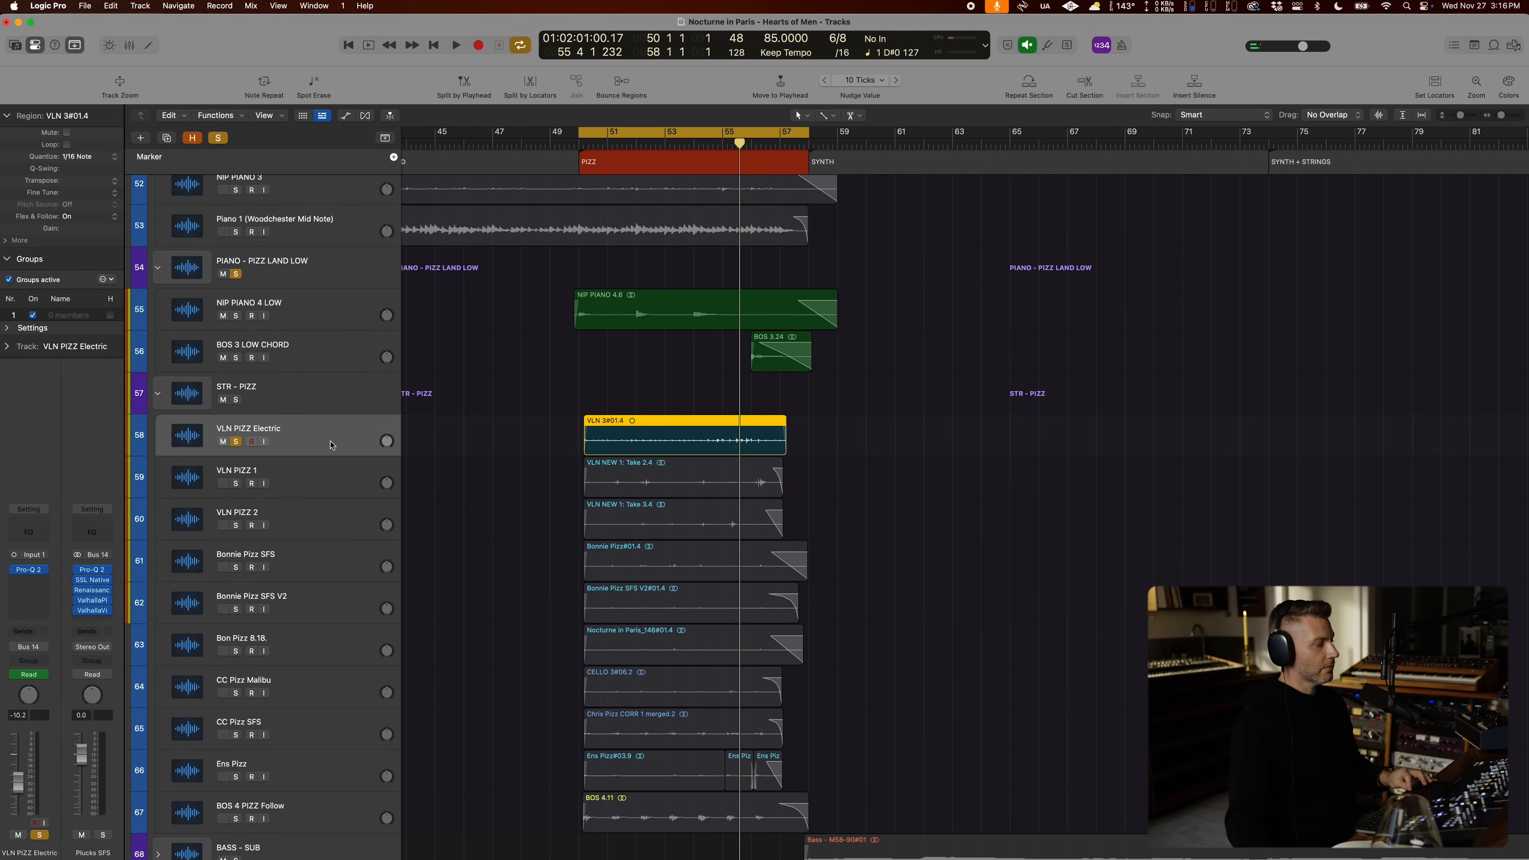
key("space")
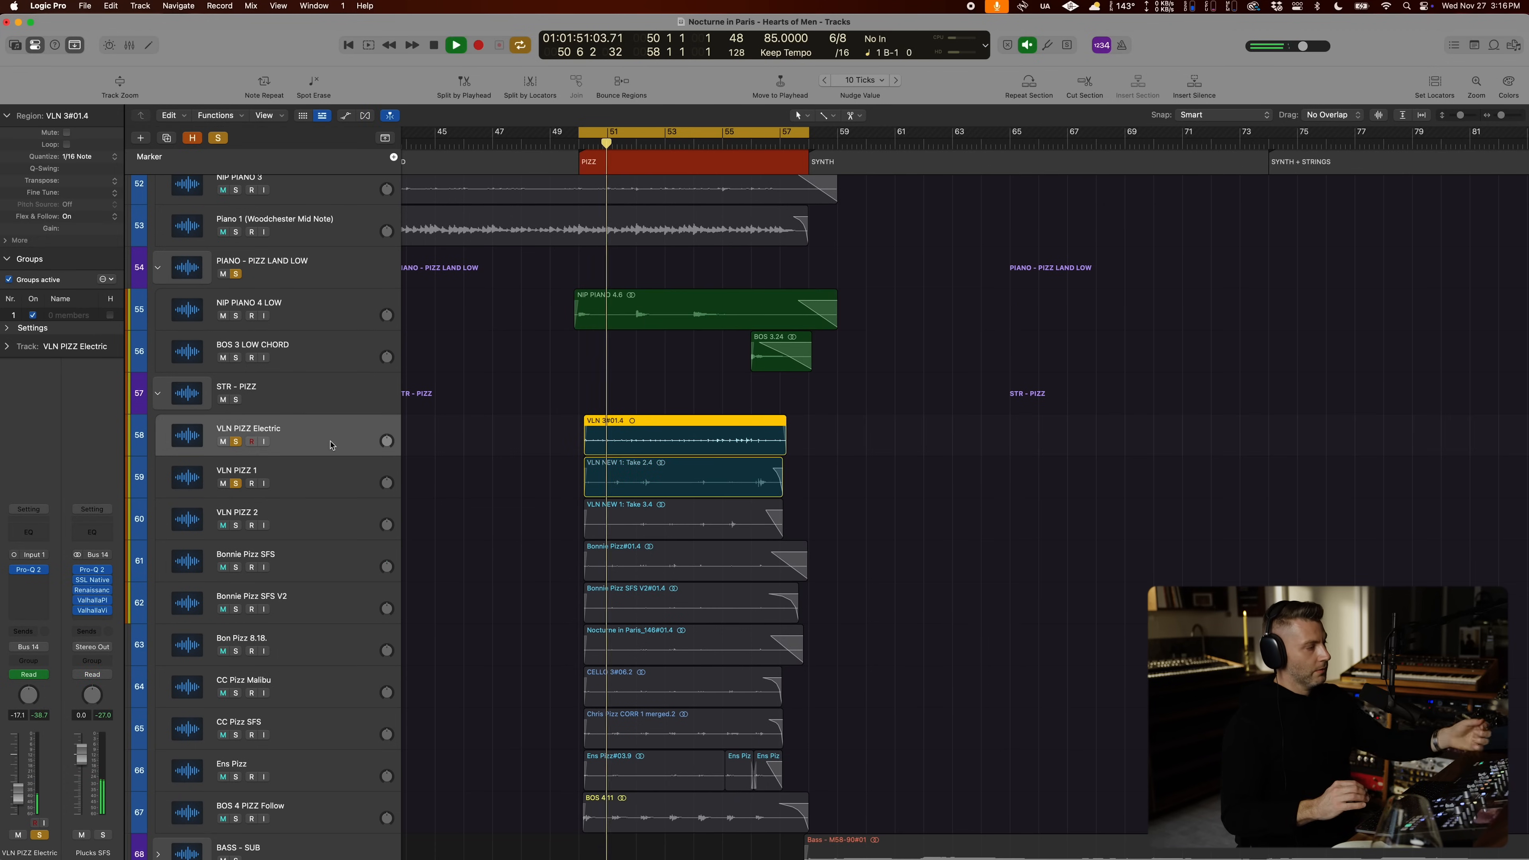
key("super+Right")
key("super+Right")
key("super+Right")
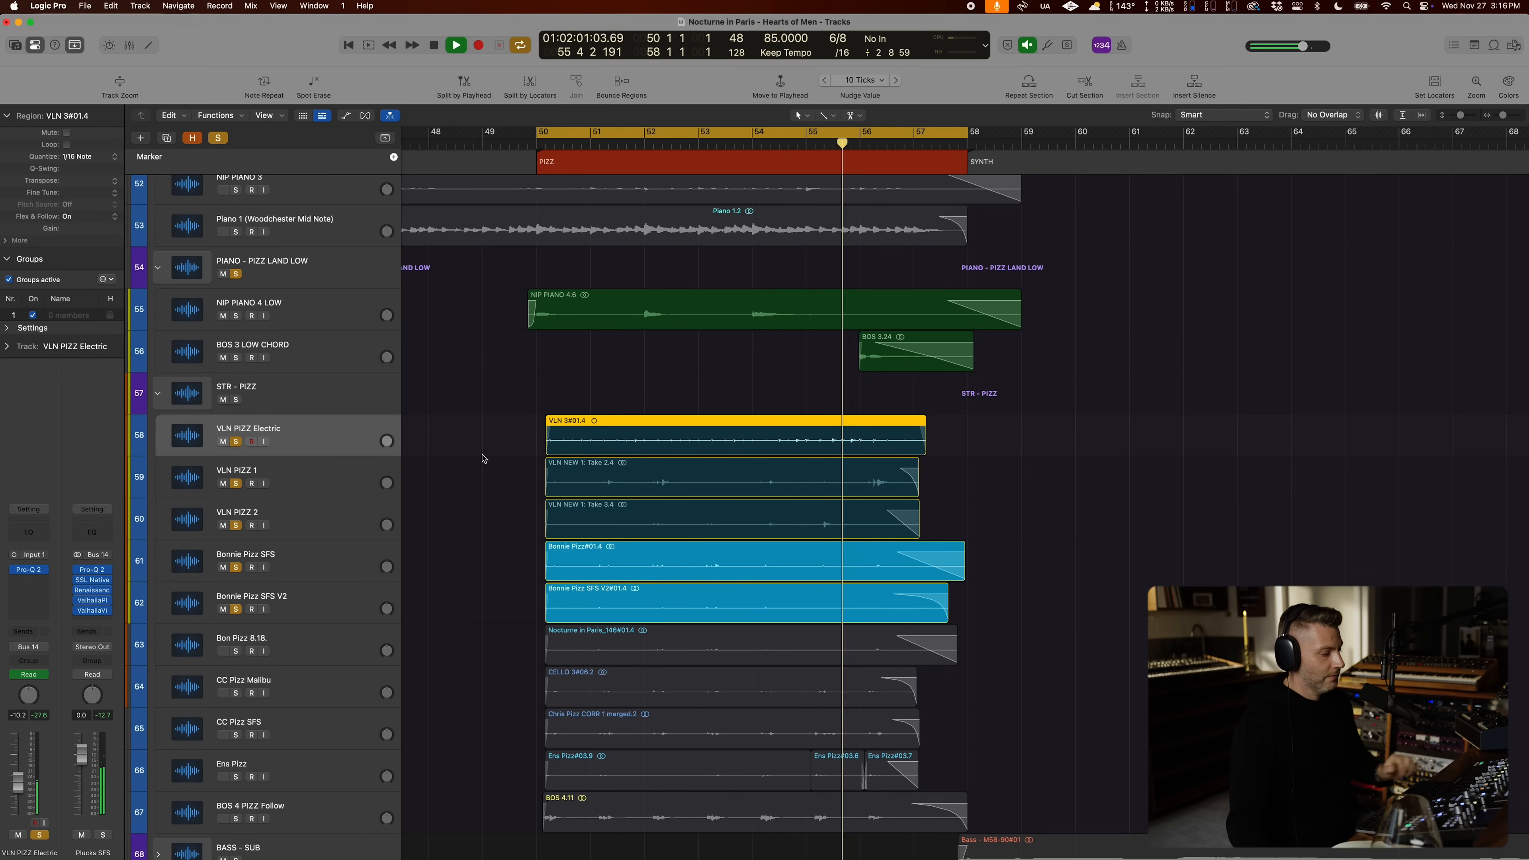
Step: Solo the remaining pizzicato tracks from Bon Pizz 8.18. through BOS 4 PIZZ Follow and audition the full layer over the cycled section
scroll(478, 460, "right", 3)
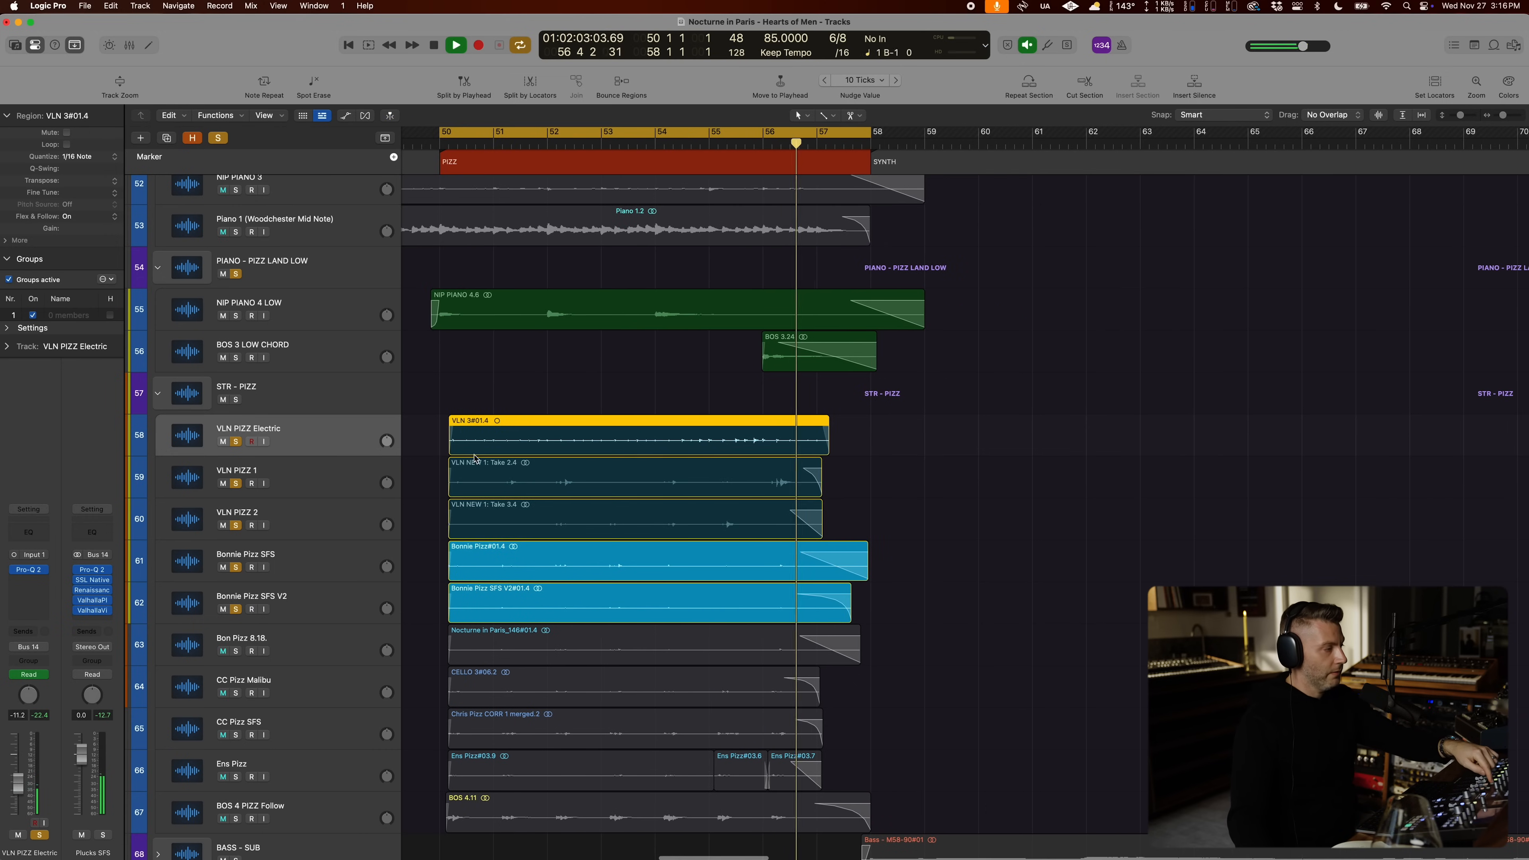
scroll(415, 472, "down", 2)
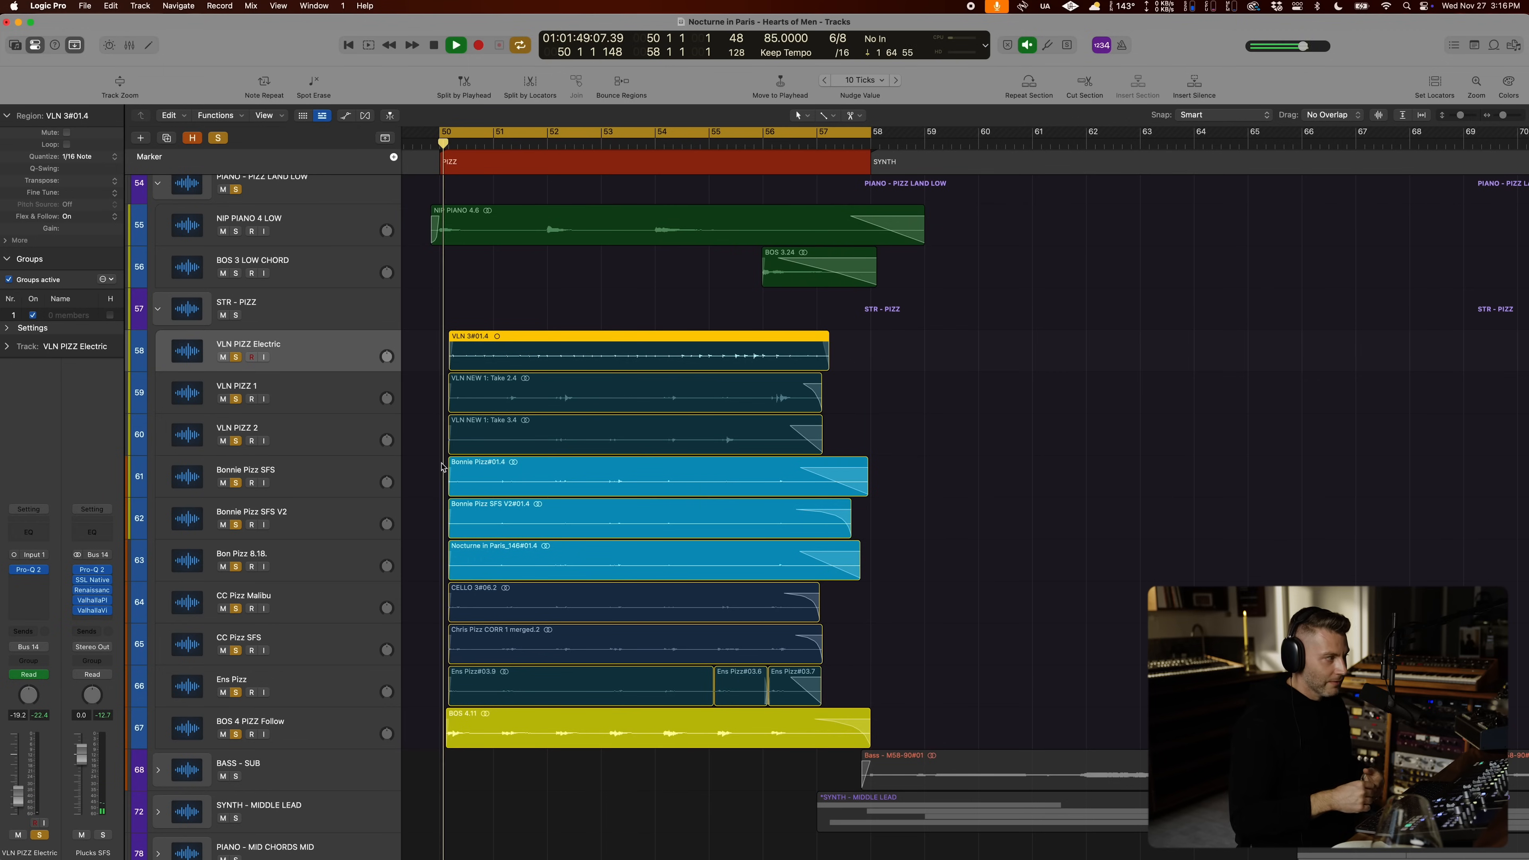
key("super+Left")
key("super+Left")
key("super+Right")
key("super+Right")
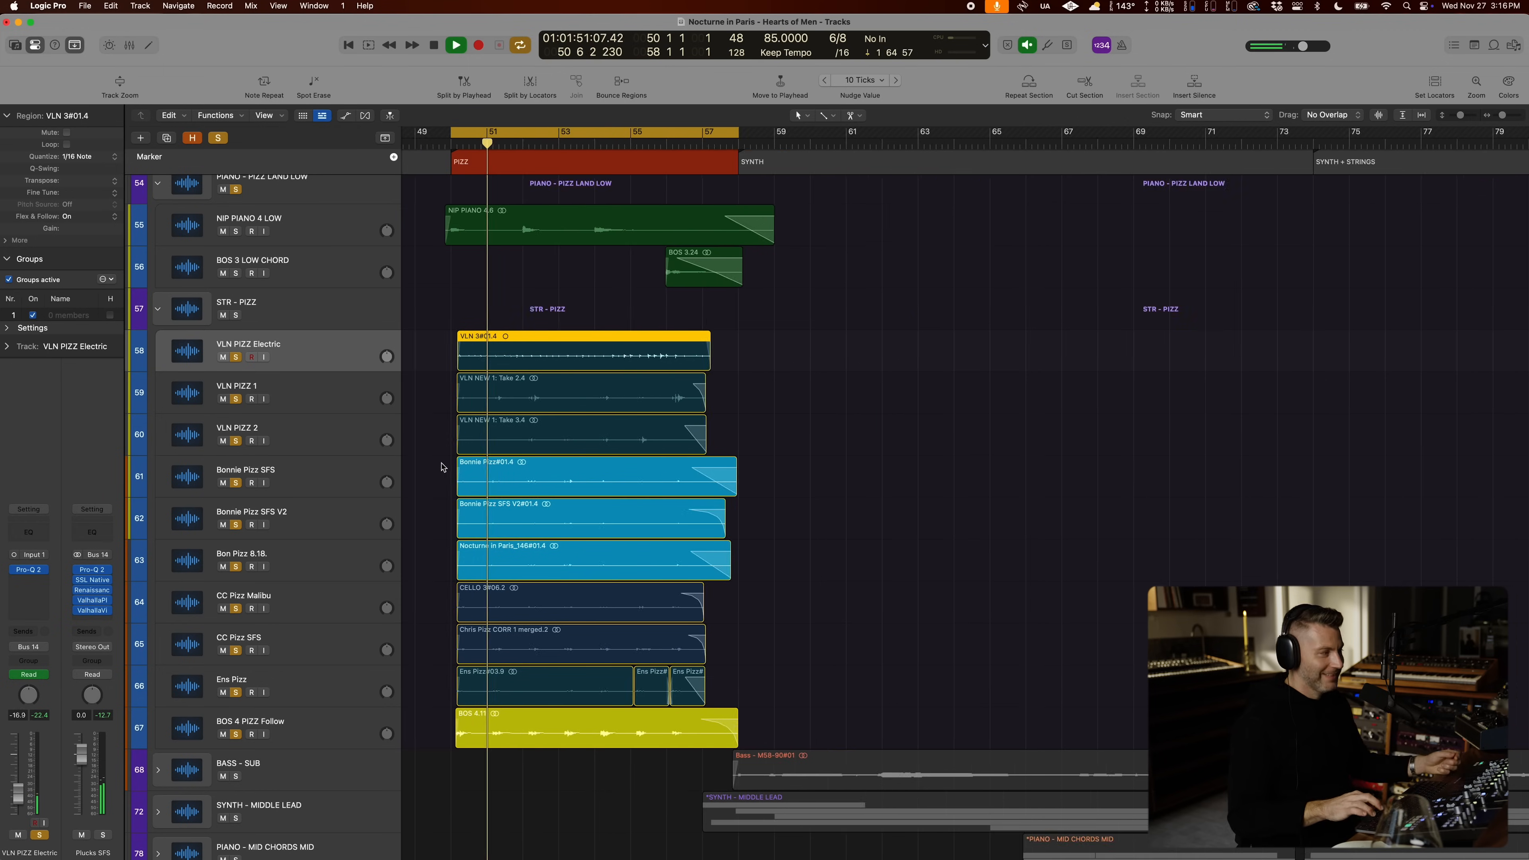
scroll(613, 451, "left", 5)
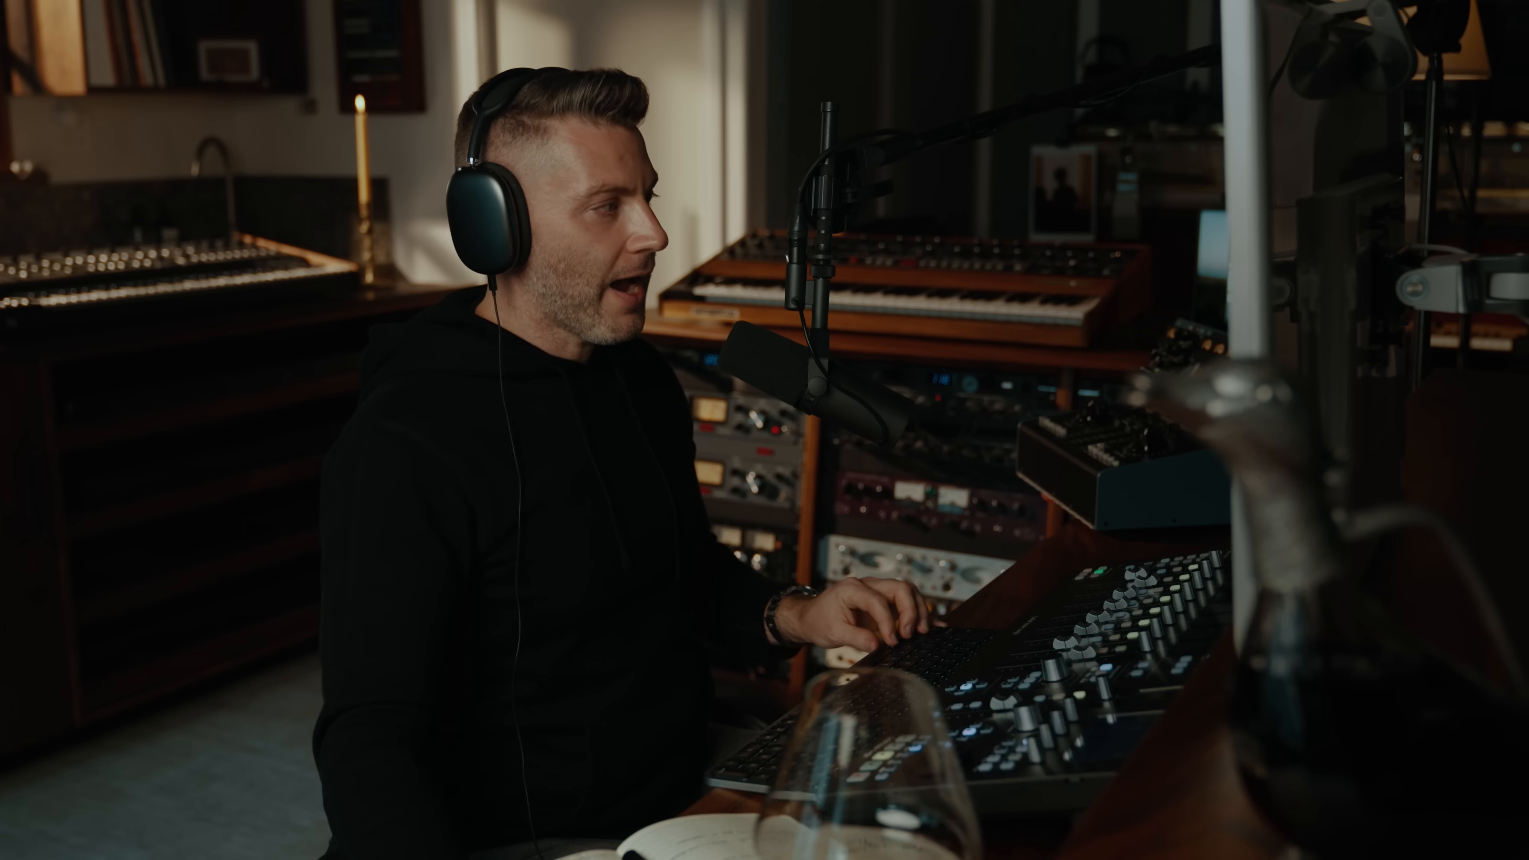
Step: Select all the STR - PIZZ tracks, clear the solos and cycle, and play the full mix from just before the PIZZ section
key("space")
left_click(307, 370, "shift")
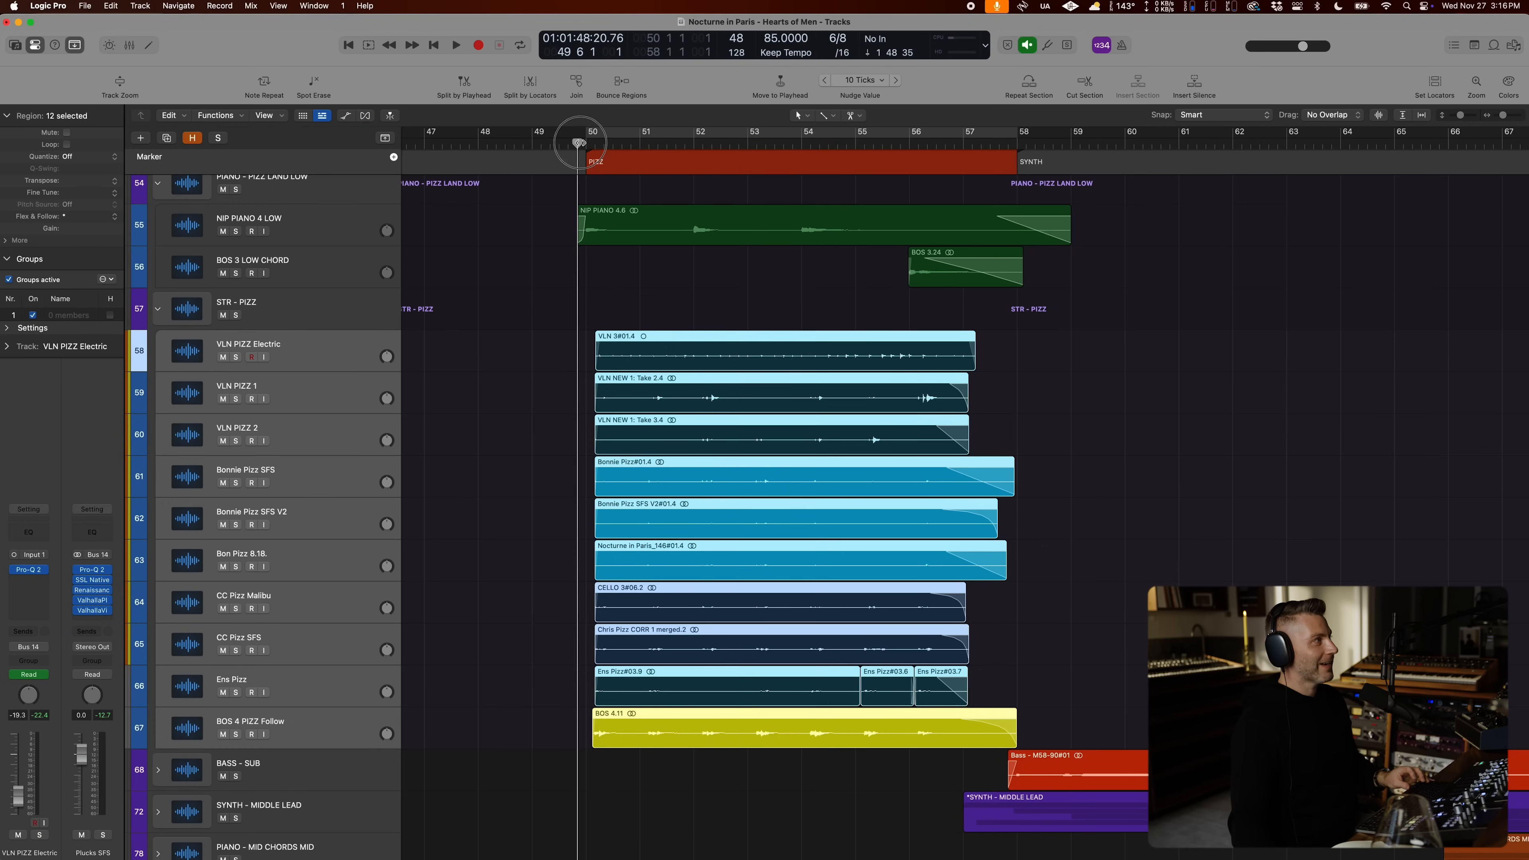
key("space")
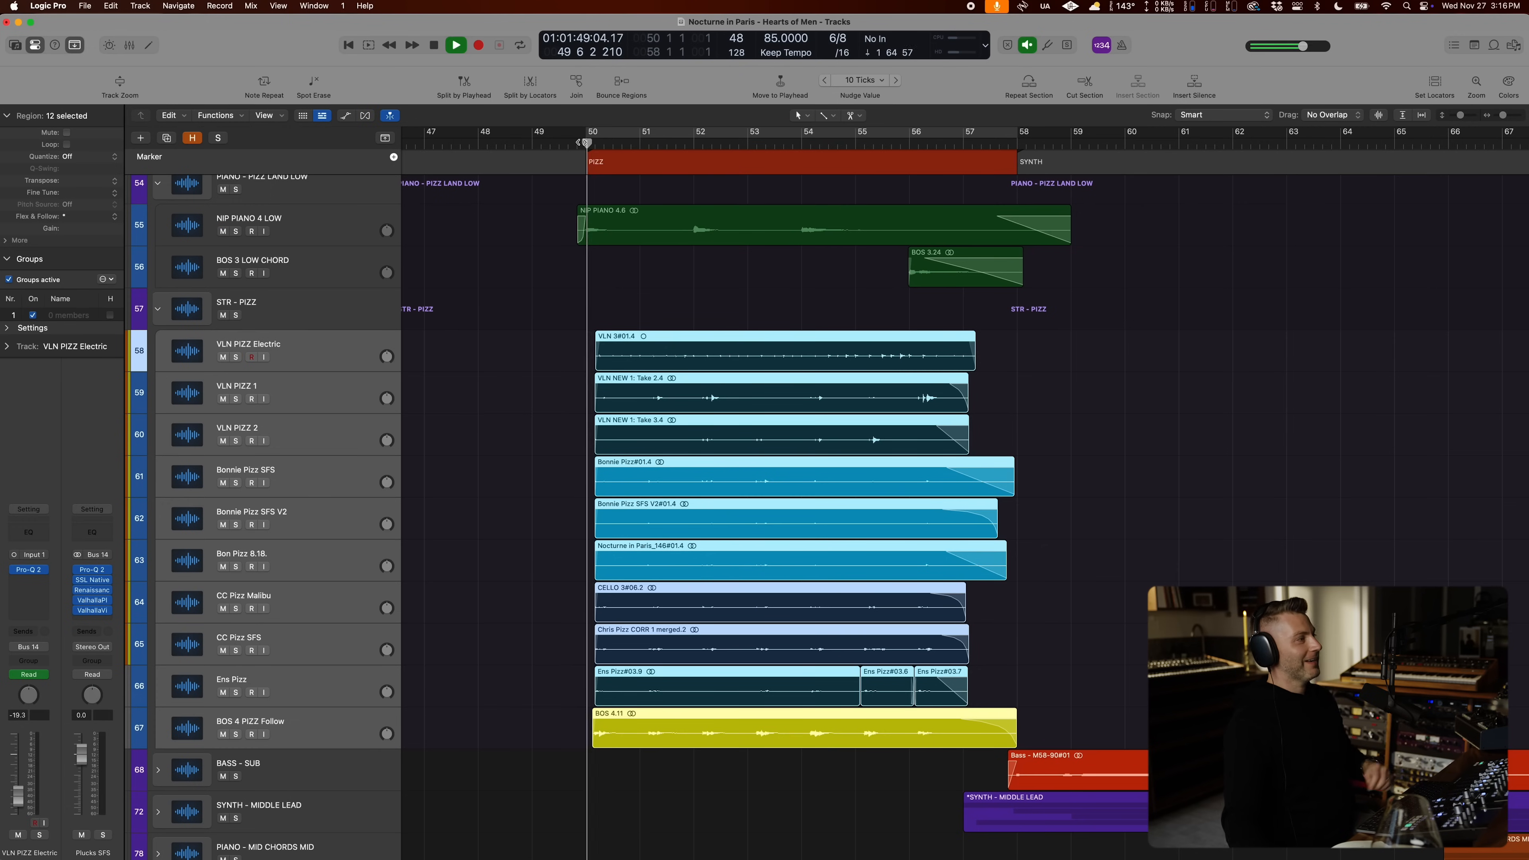
Step: Look over the piano and pizzicato string tracks around the PIZZ section while the full mix plays
scroll(581, 142, "down", 2)
scroll(581, 142, "down", 2)
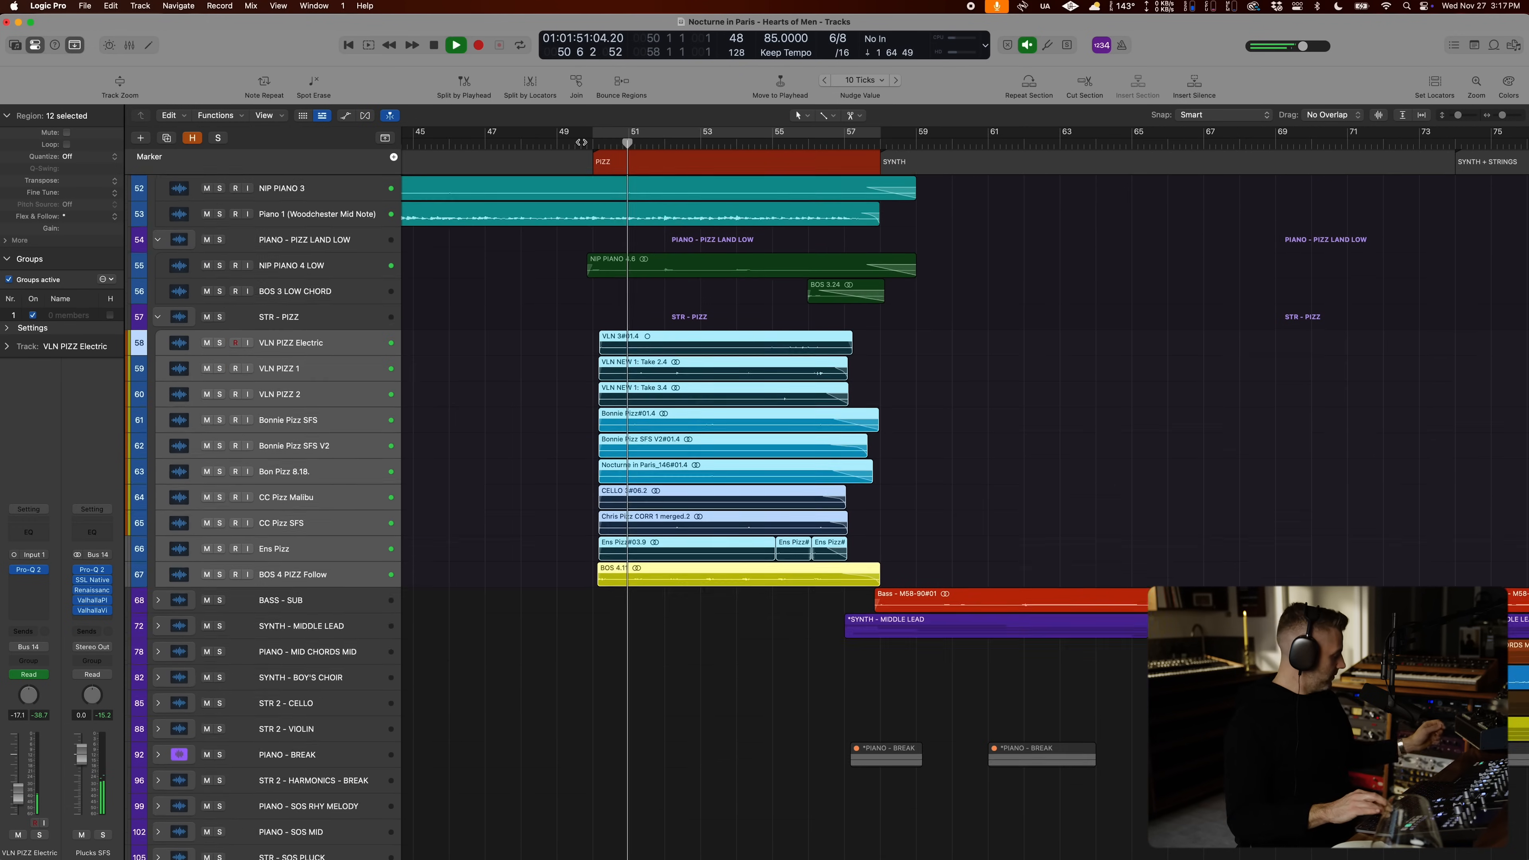
scroll(687, 291, "right", 5)
scroll(687, 290, "left", 4)
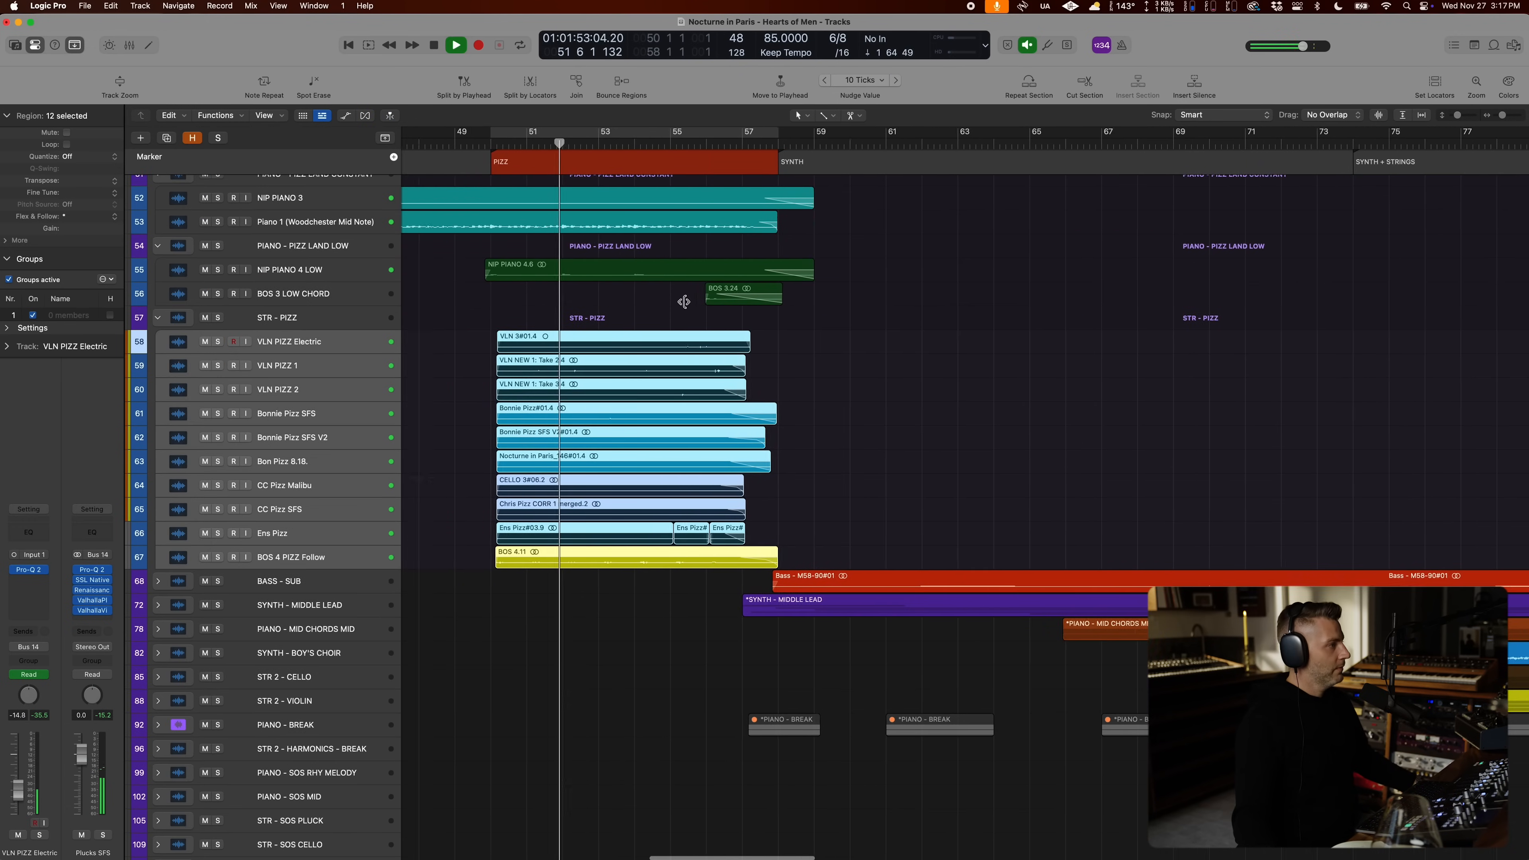
scroll(683, 301, "up", 8)
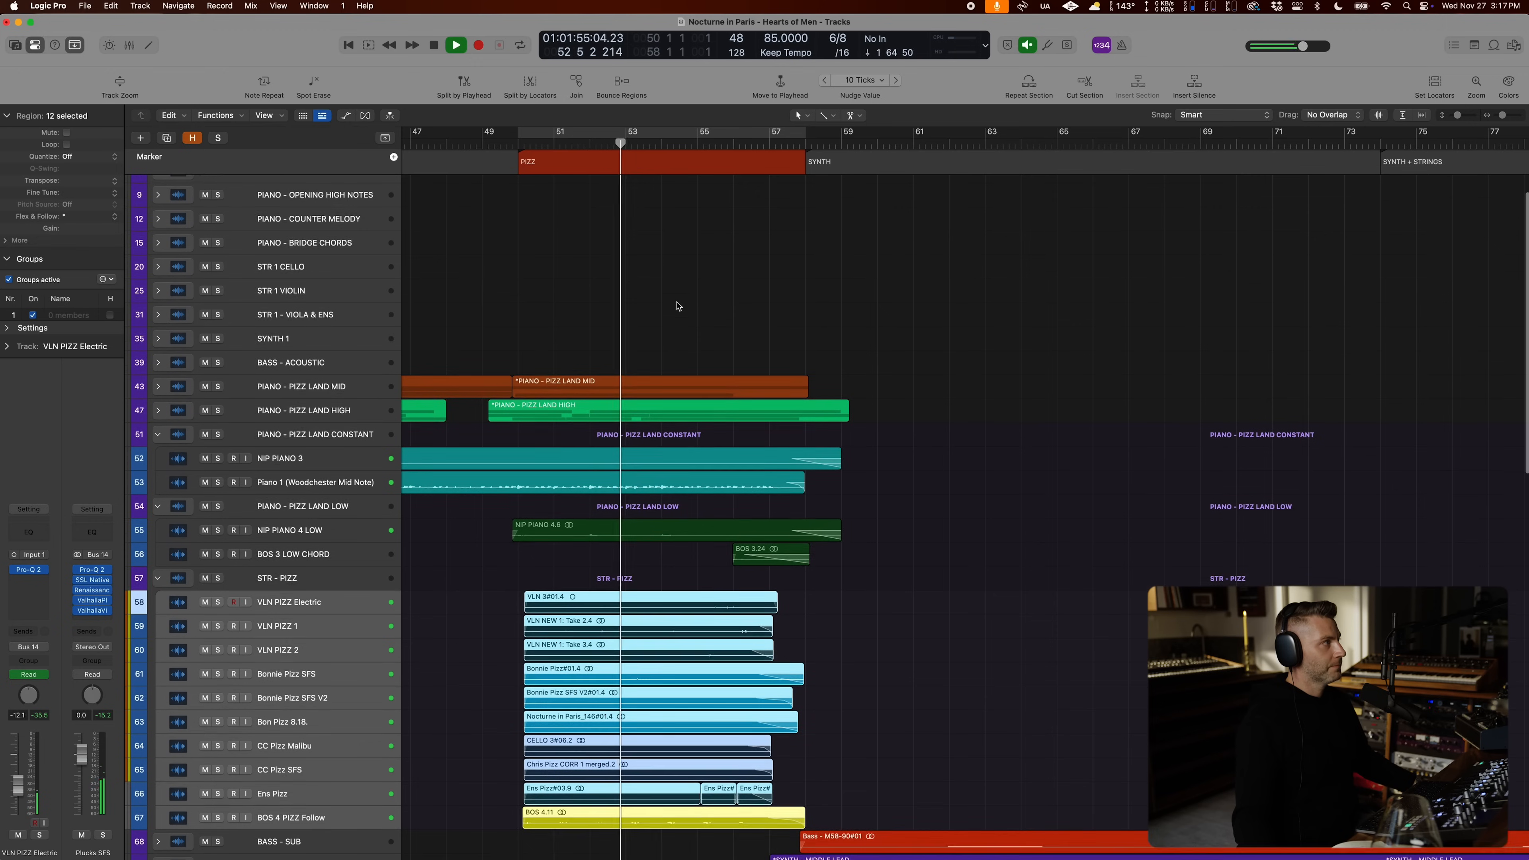
scroll(677, 306, "down", 8)
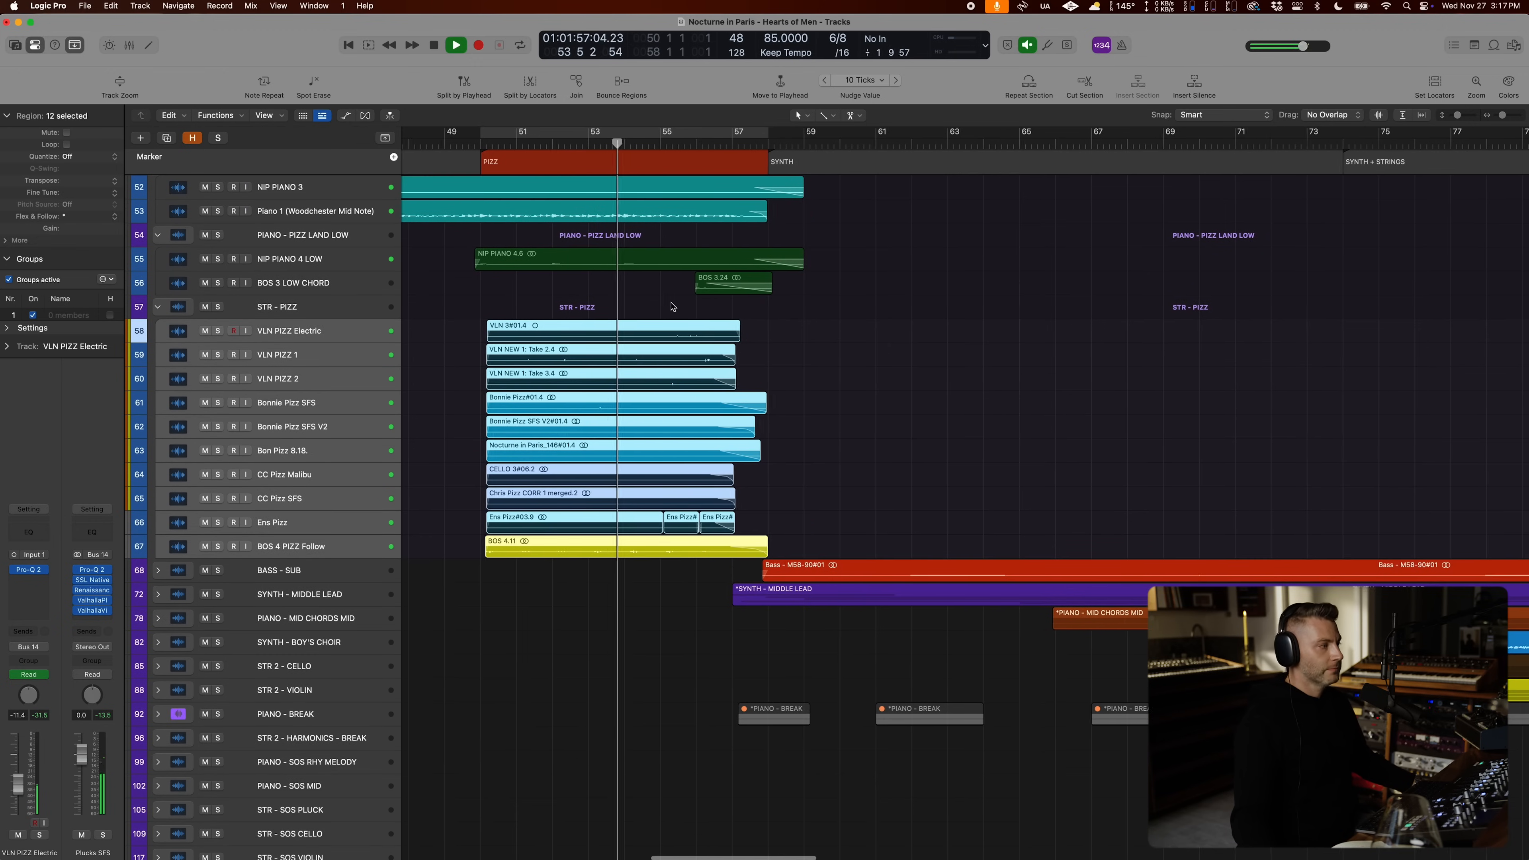
scroll(673, 305, "right", 2)
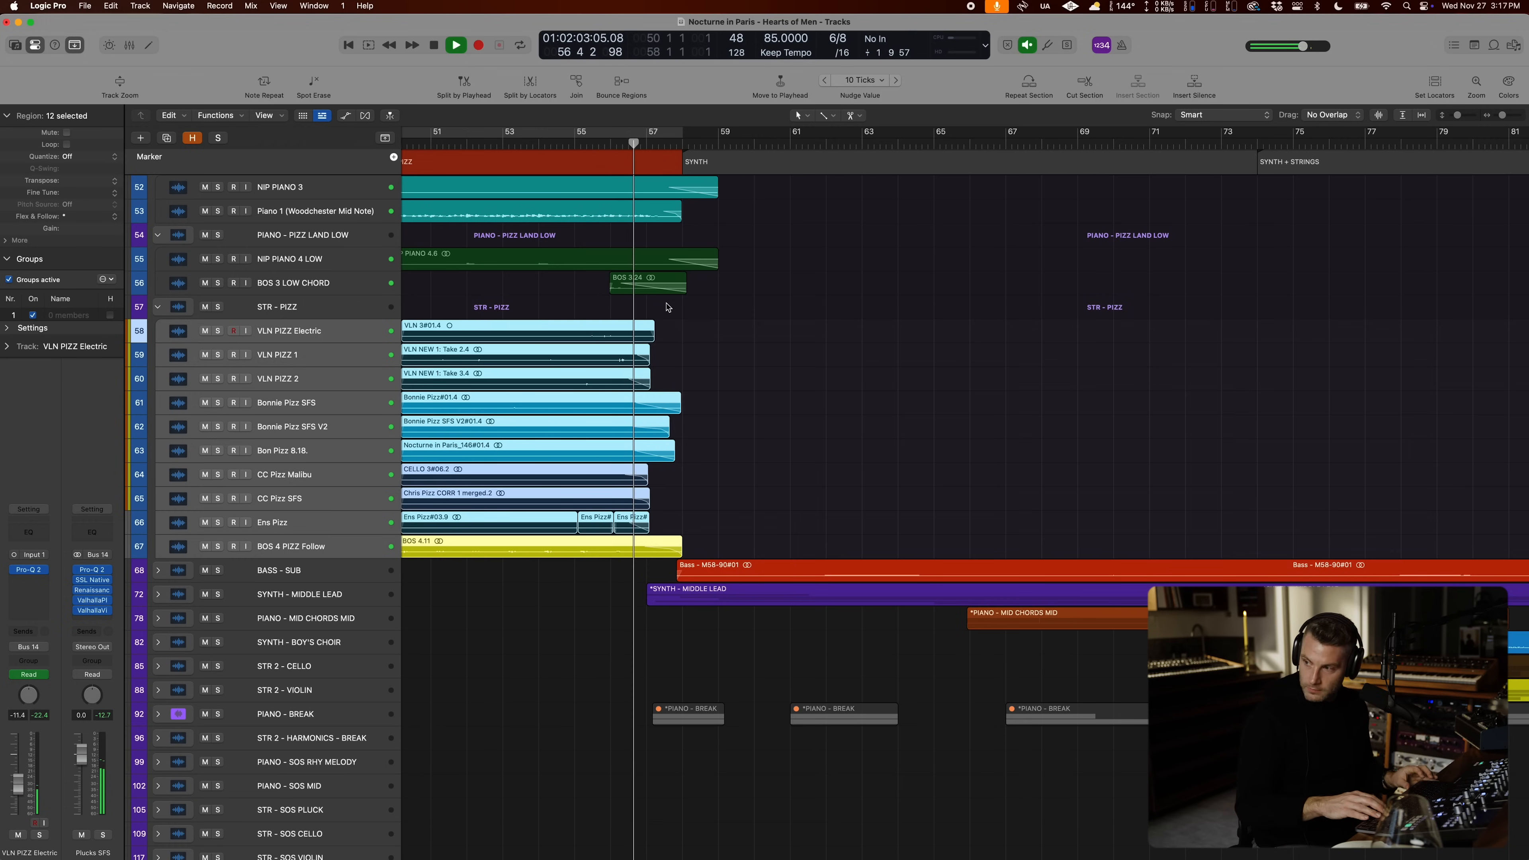
Step: Expand the SYNTH - MIDDLE LEAD stack to inspect its synth tracks as the SYNTH section plays
key("super+Down")
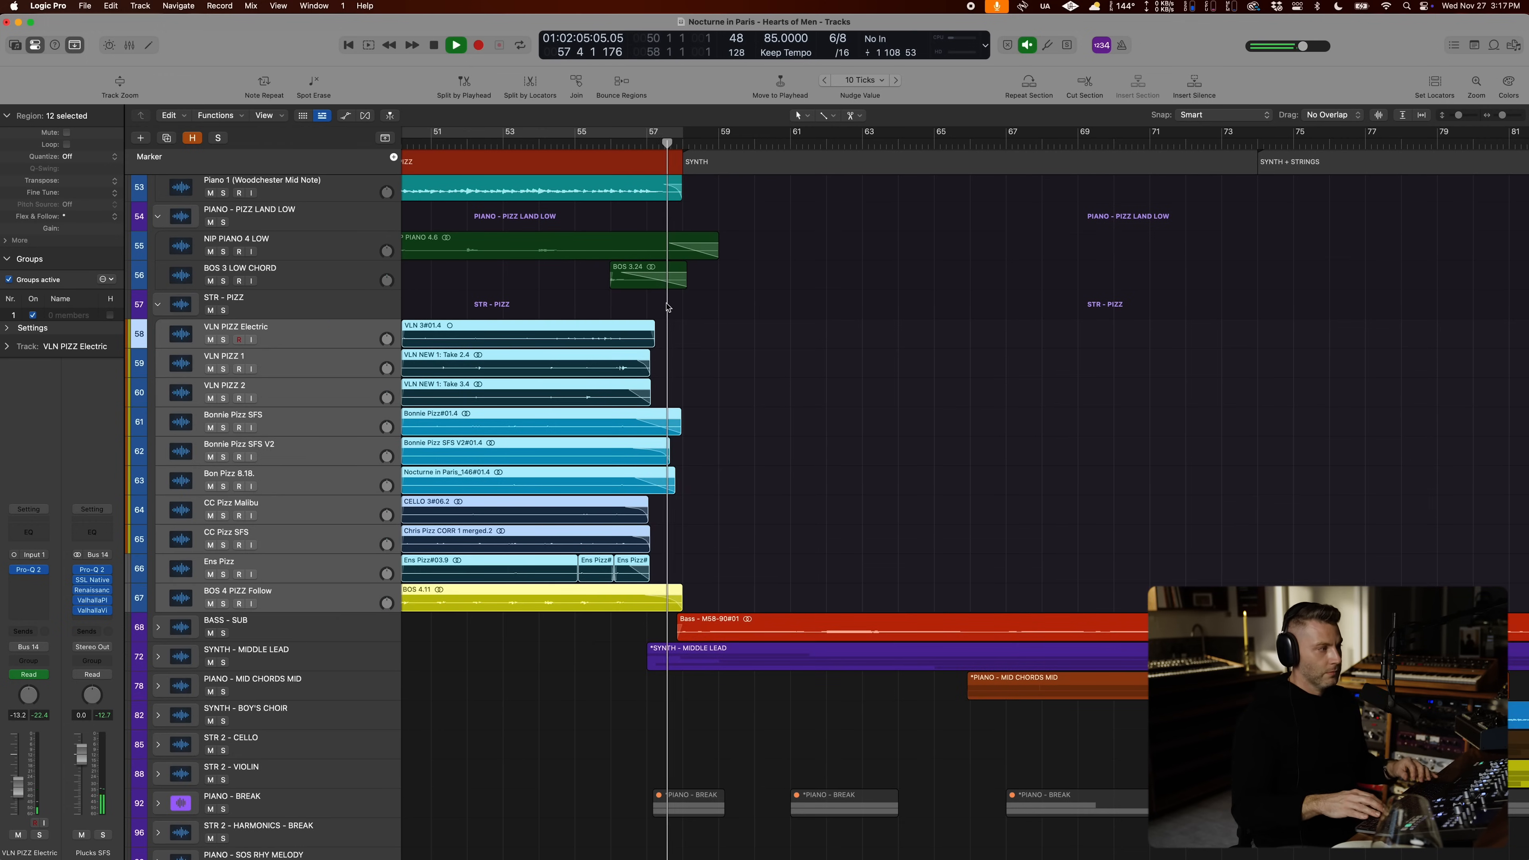
scroll(799, 331, "down", 3)
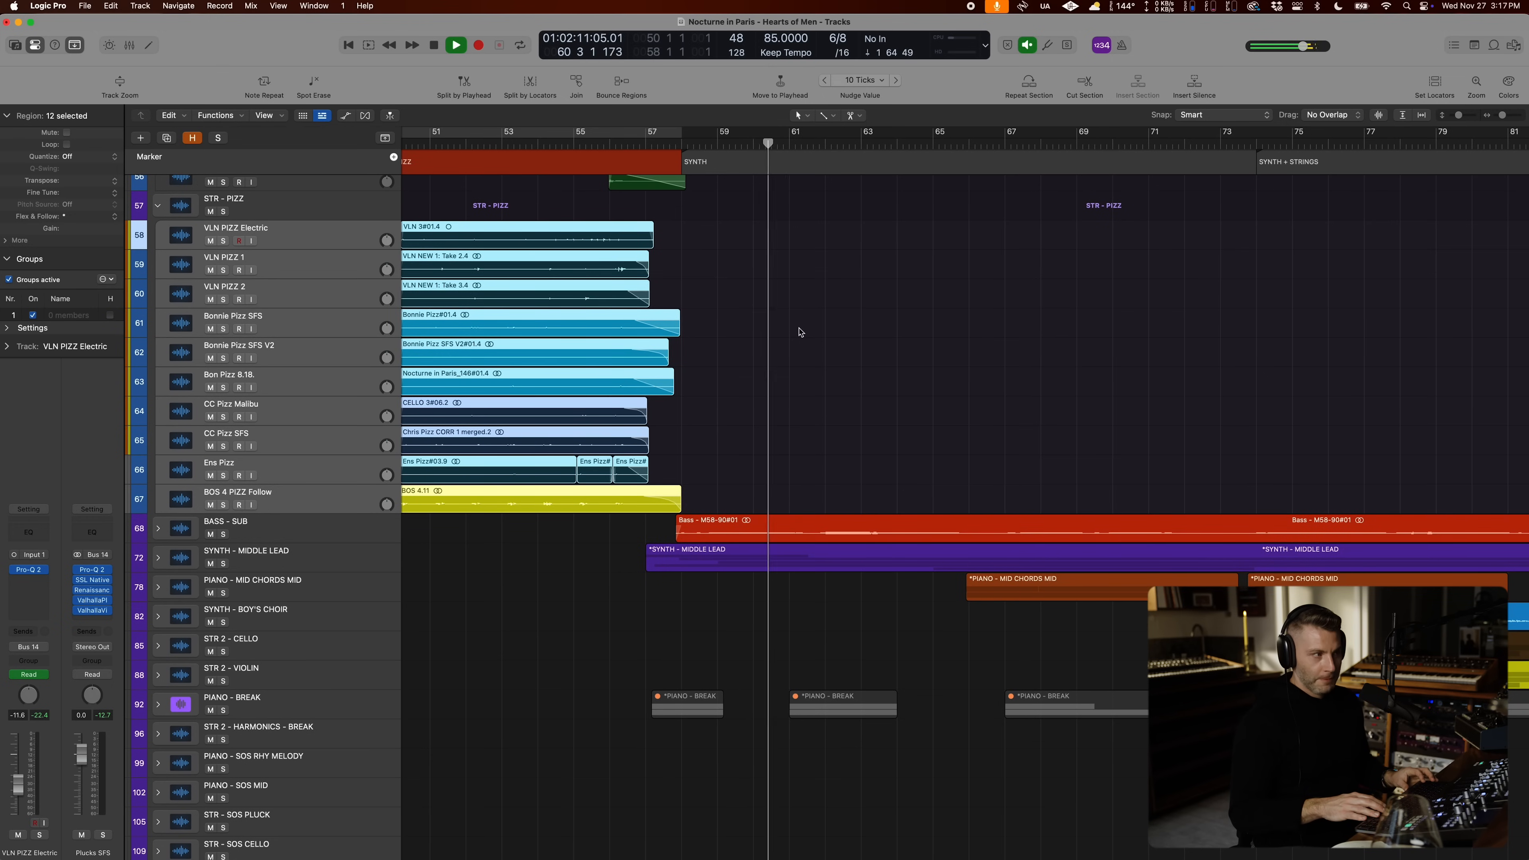
scroll(800, 332, "up", 5)
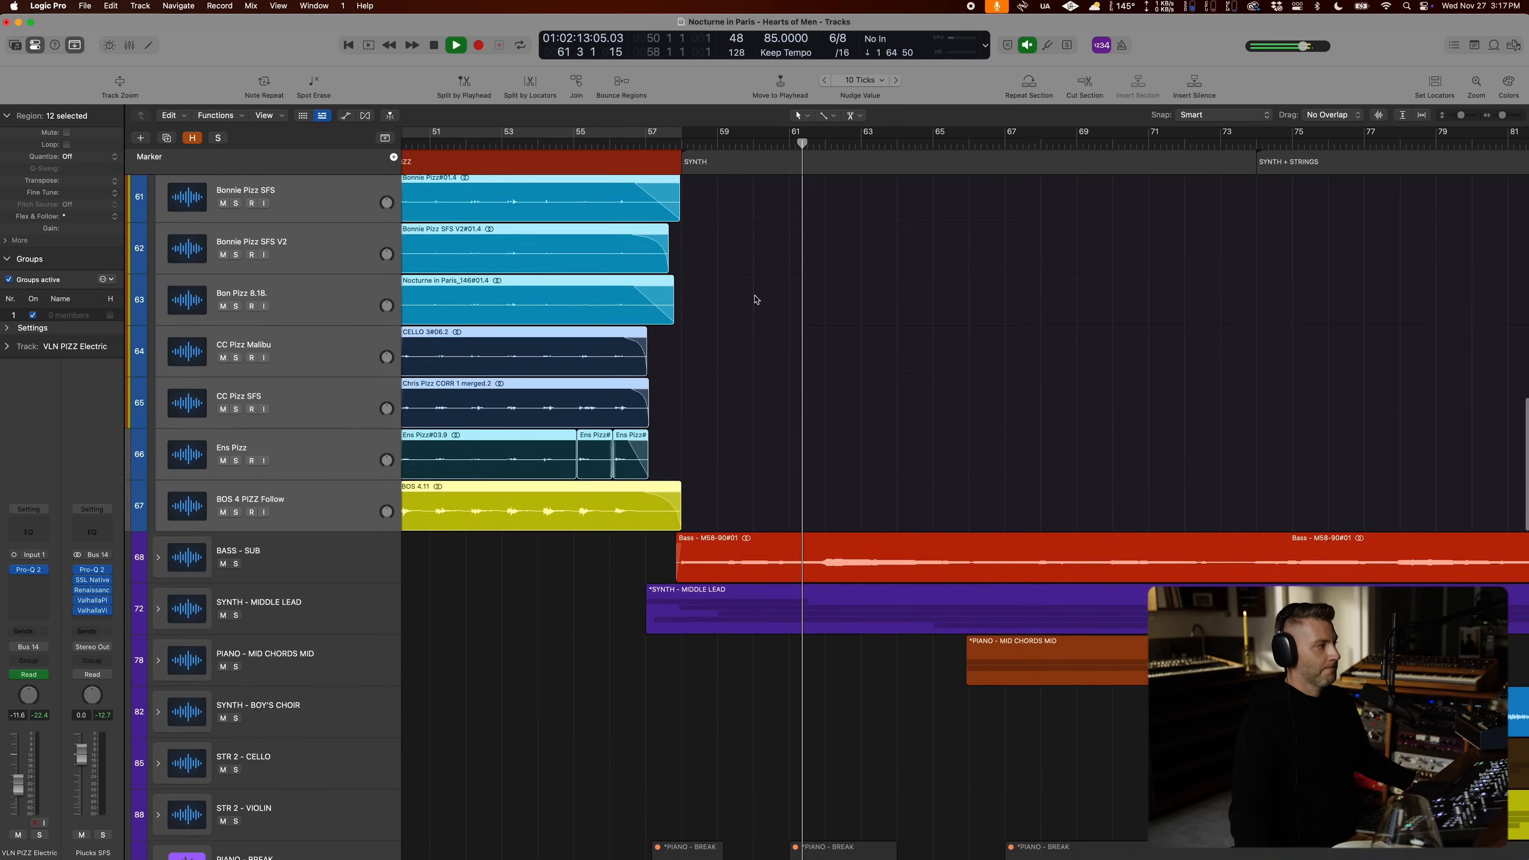
left_click(158, 573)
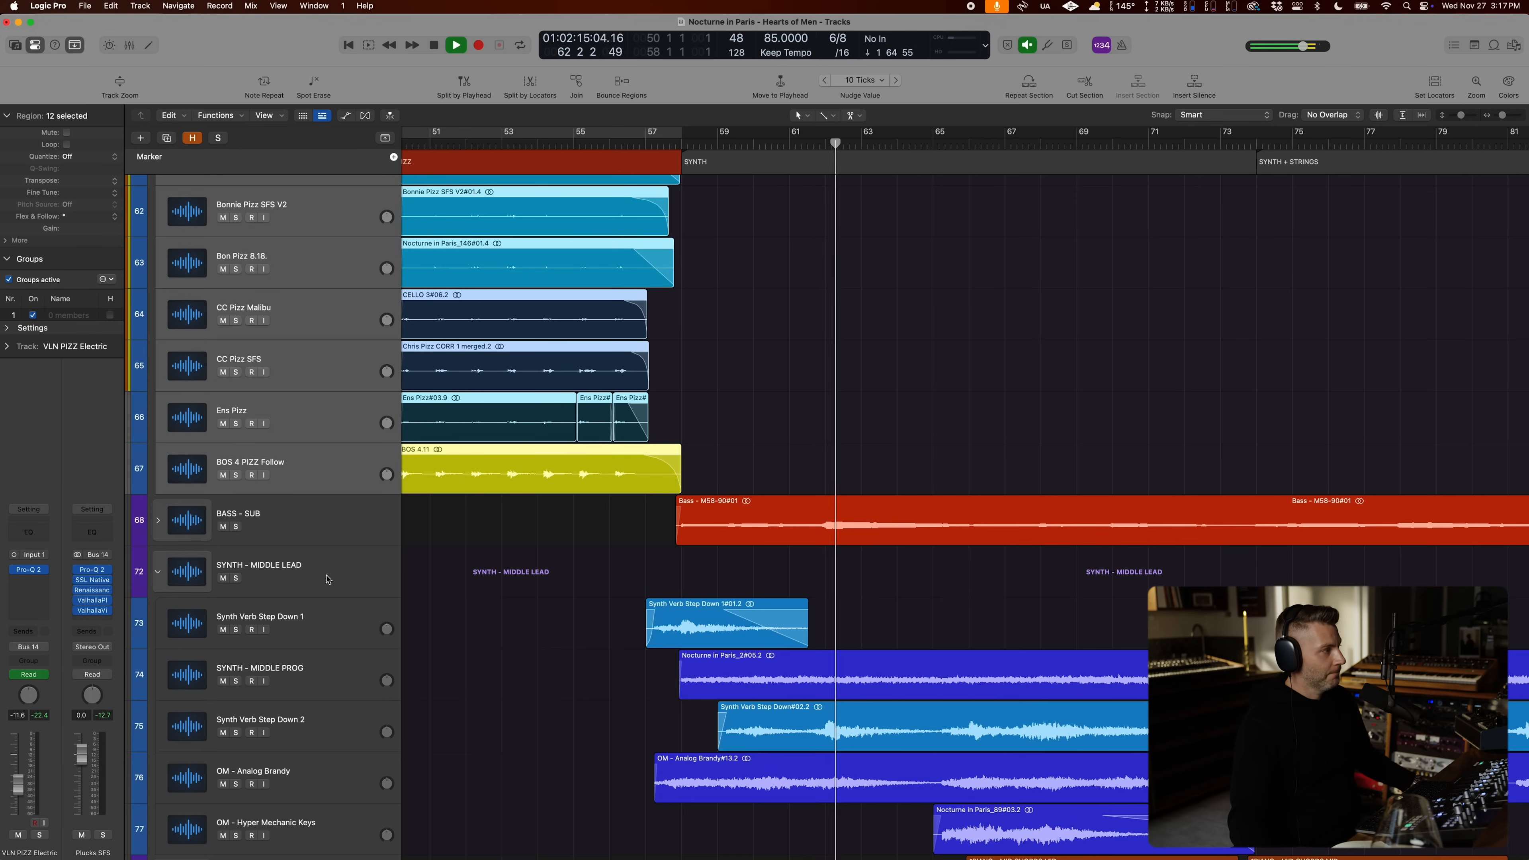
Step: Collapse the STR - PIZZ stack and expand the BASS - SUB stack to show its individual bass tracks
scroll(253, 518, "up", 10)
left_click(158, 455)
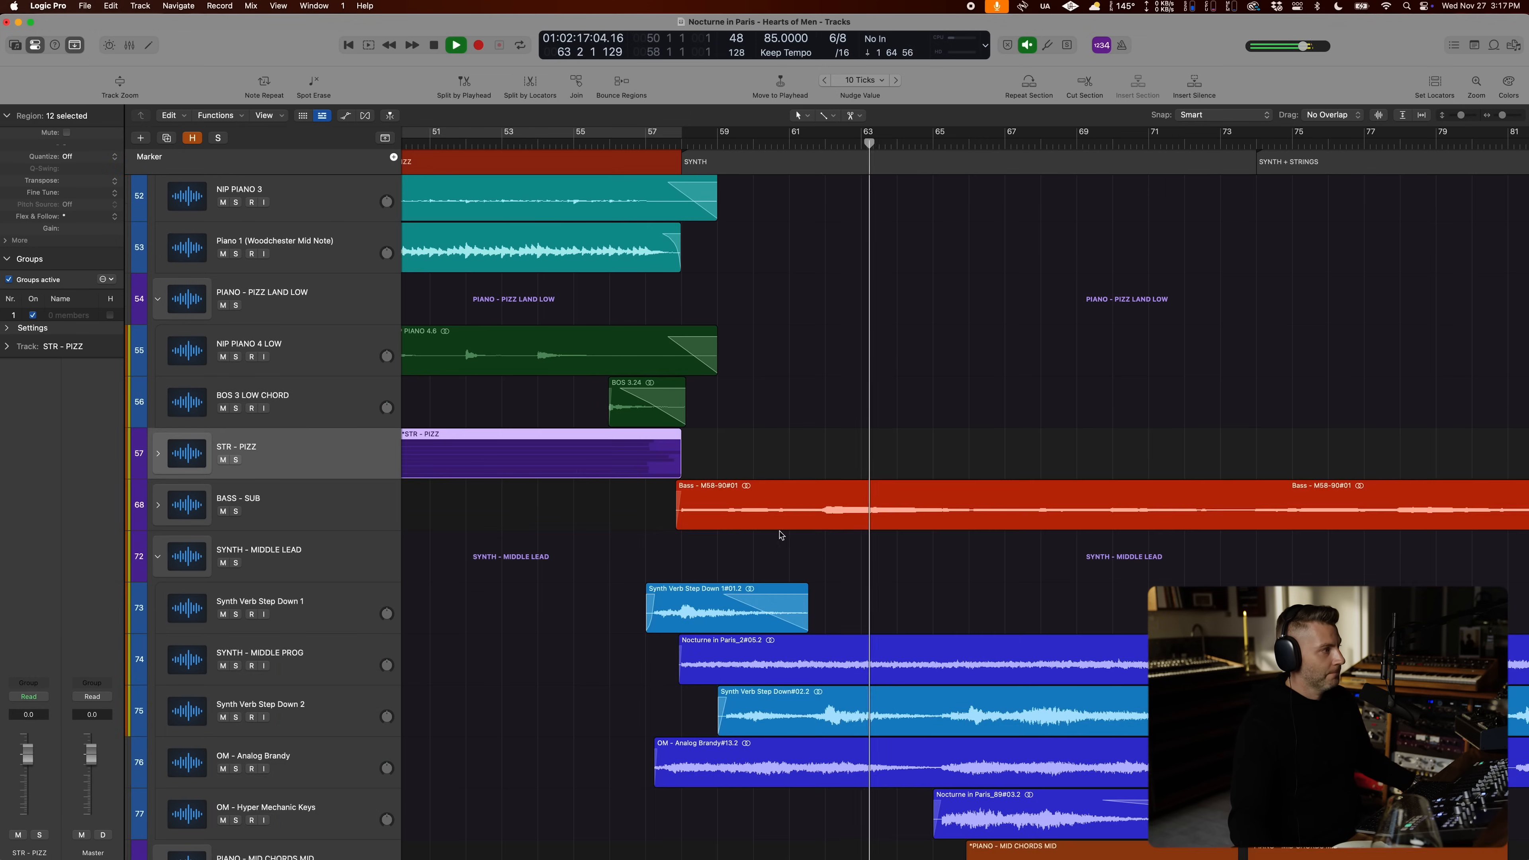
scroll(231, 355, "down", 3)
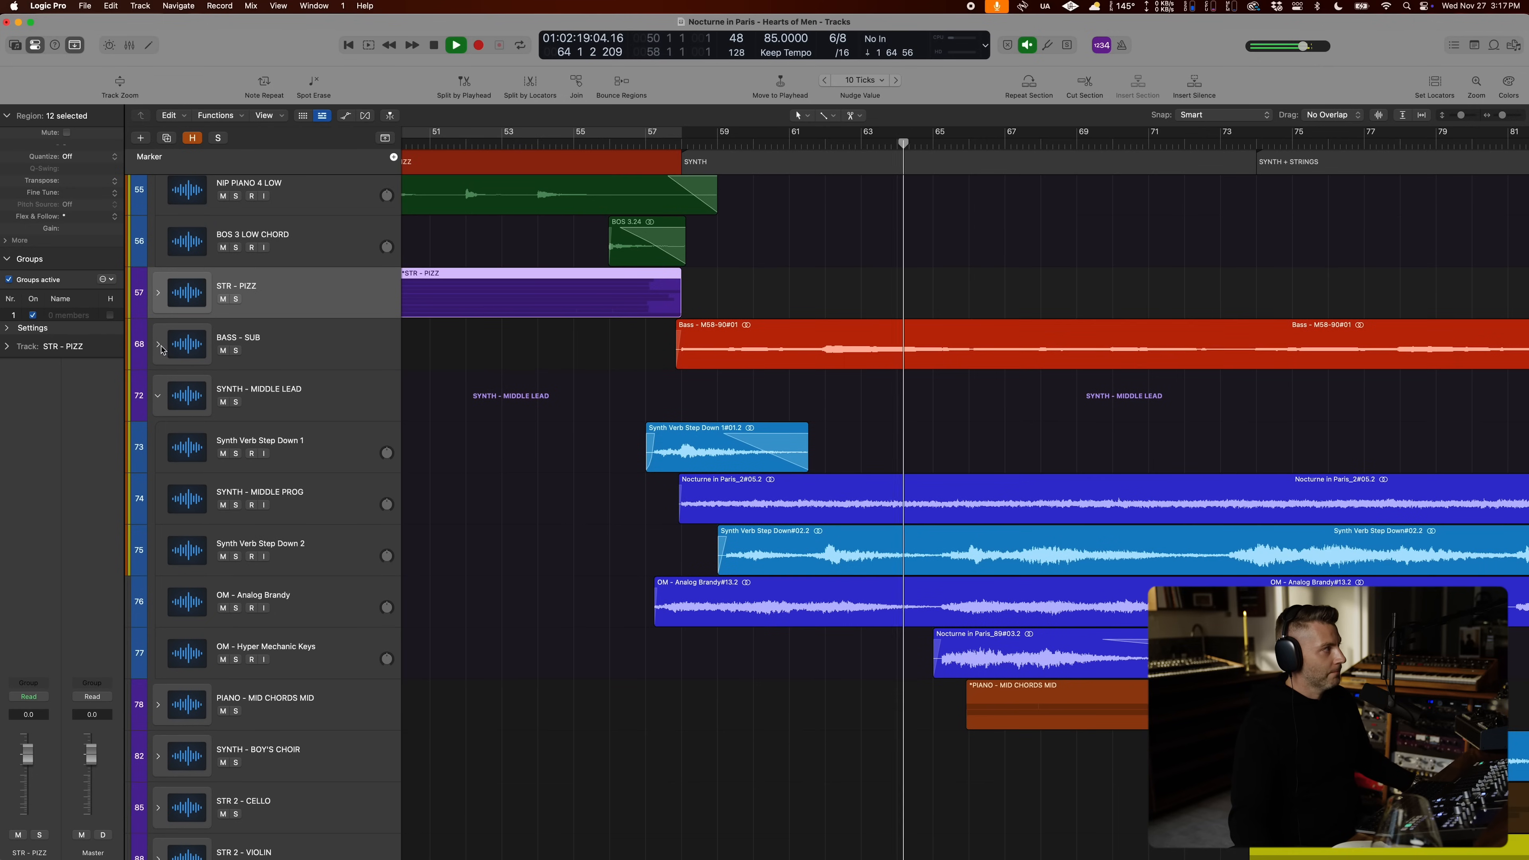
left_click(159, 344)
scroll(448, 331, "down", 3)
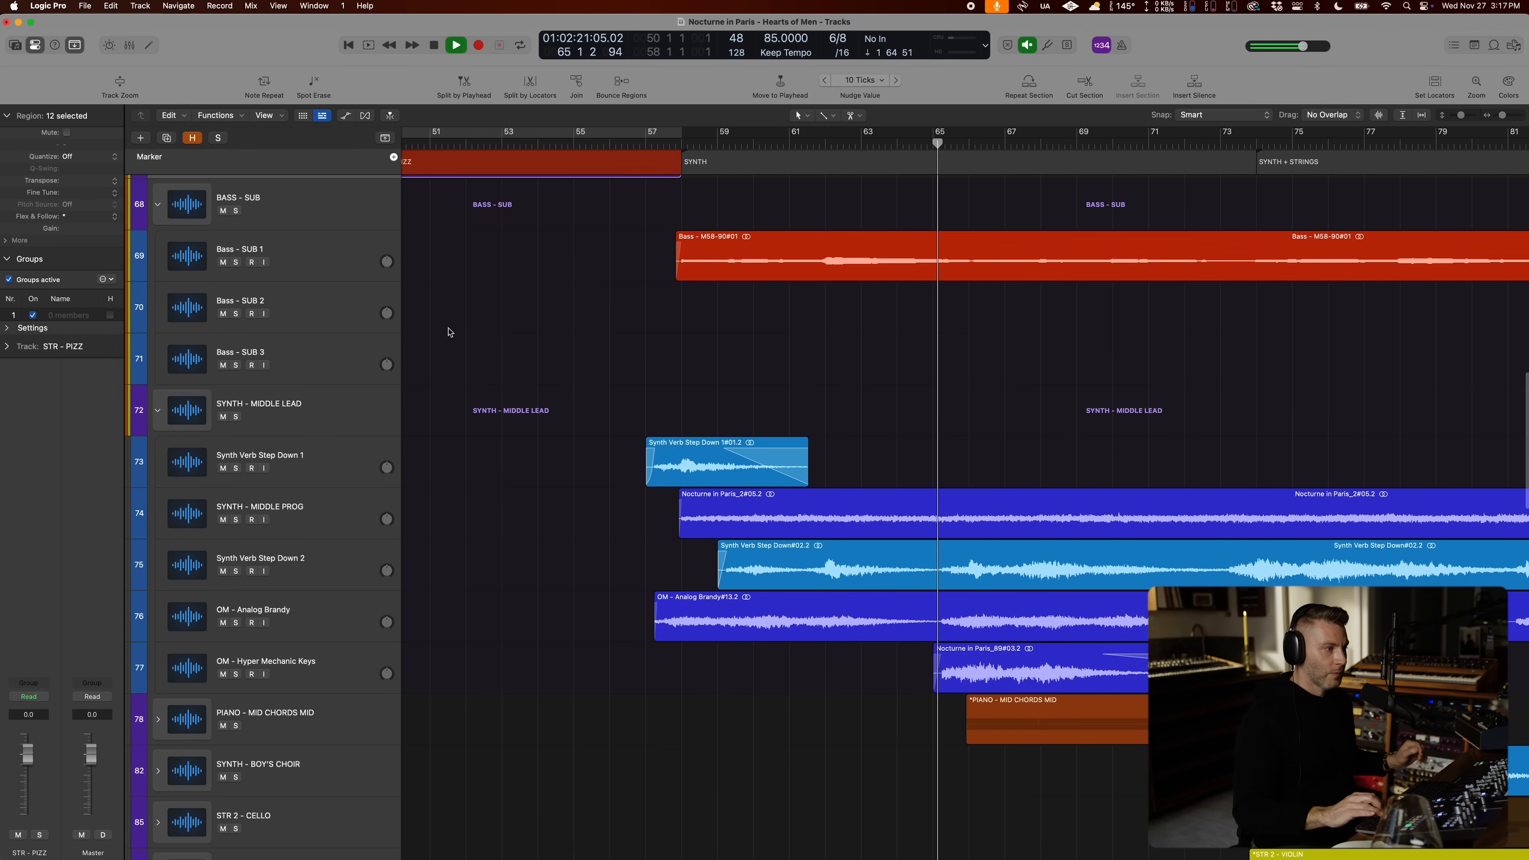
Step: Solo the SYNTH - MIDDLE PROG track and play it from bar 57, just before the SYNTH section
key("super+Left")
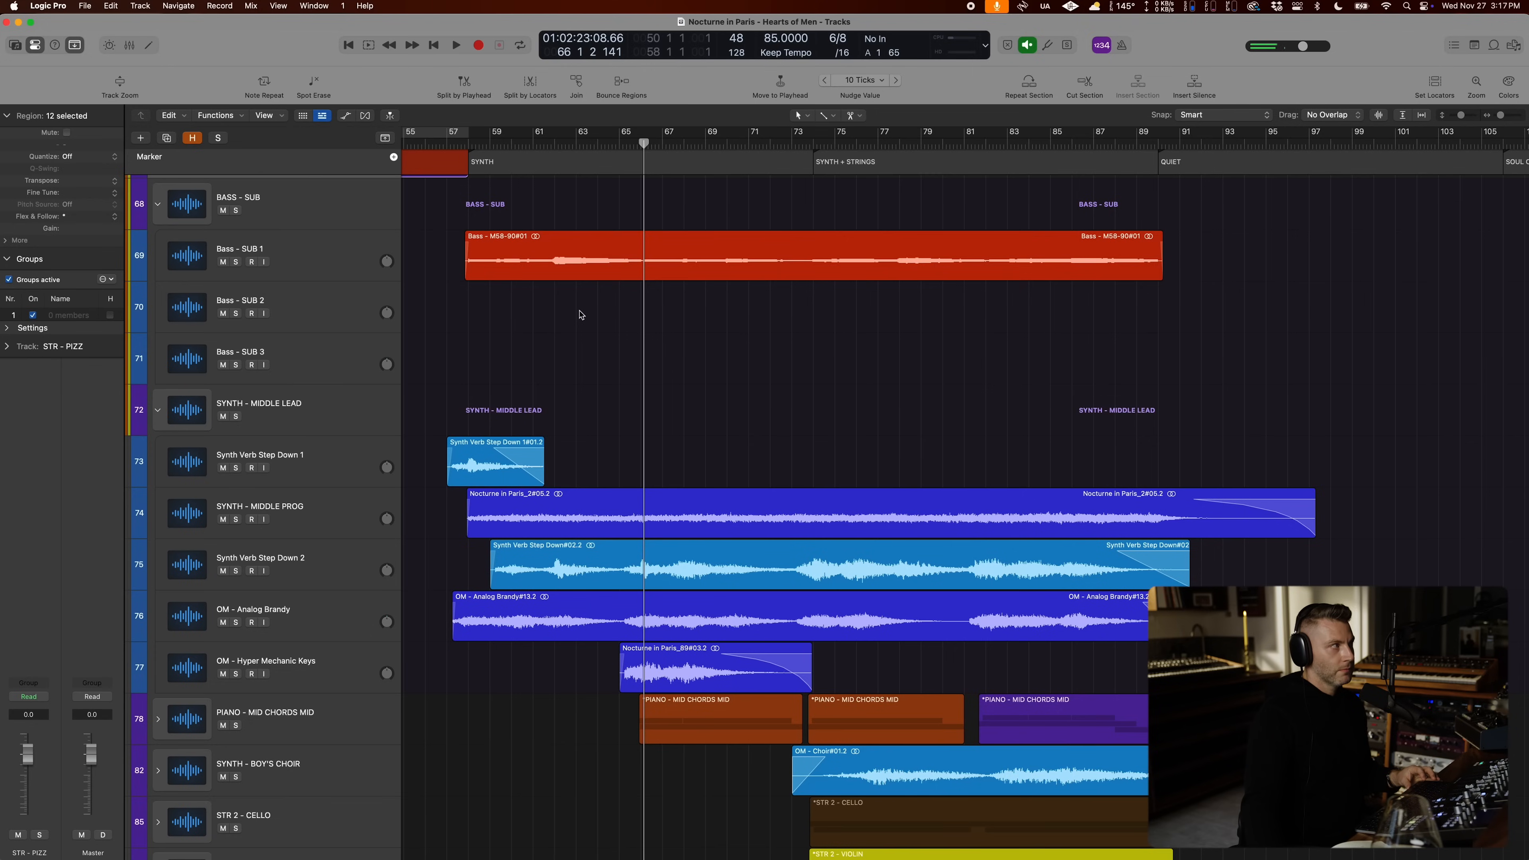
scroll(566, 315, "left", 4)
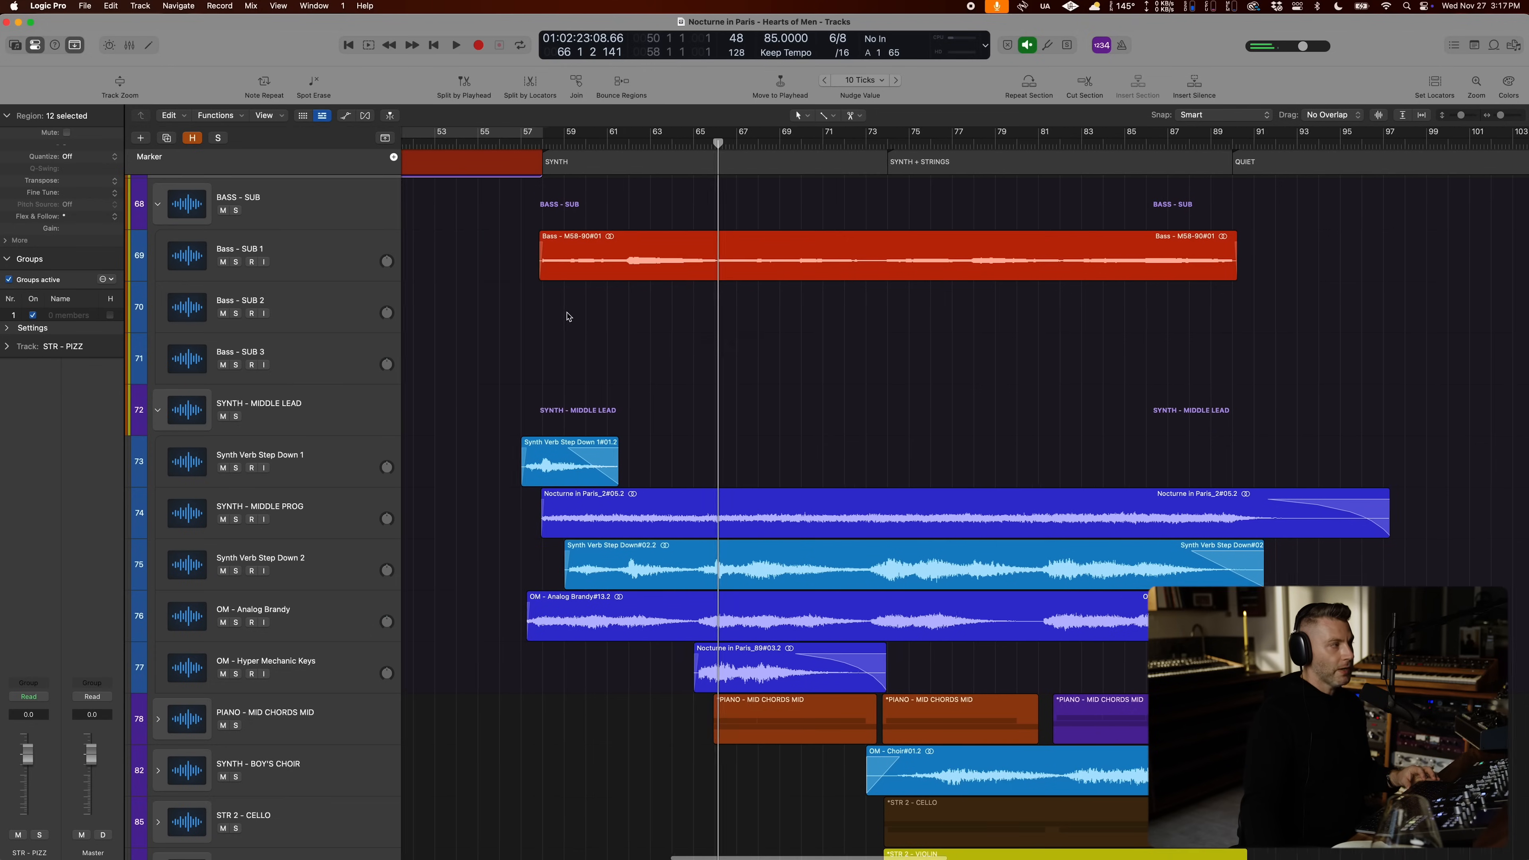
left_click(562, 146)
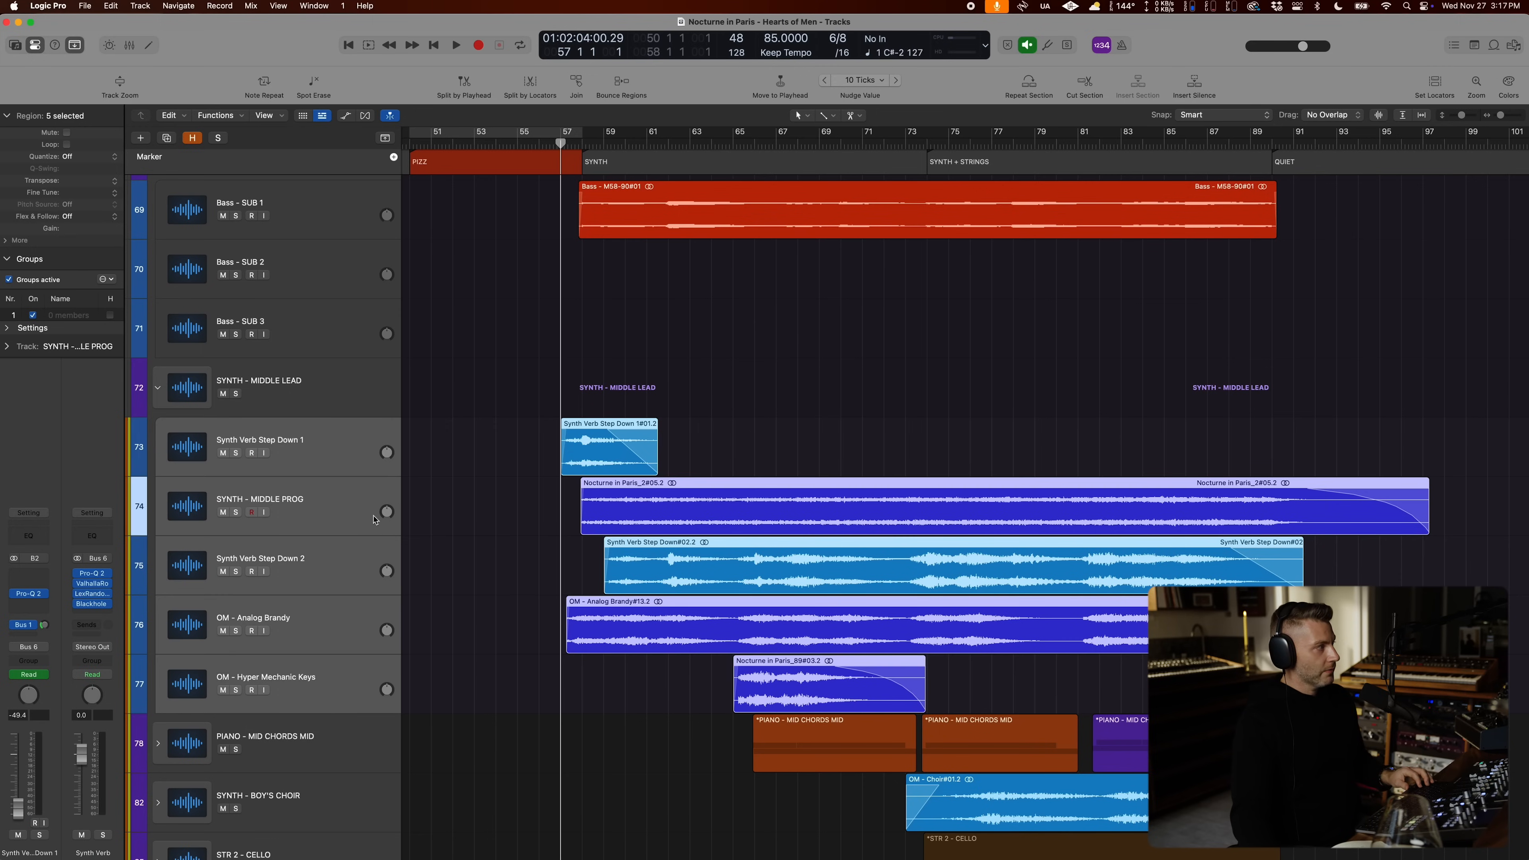
left_click(373, 520)
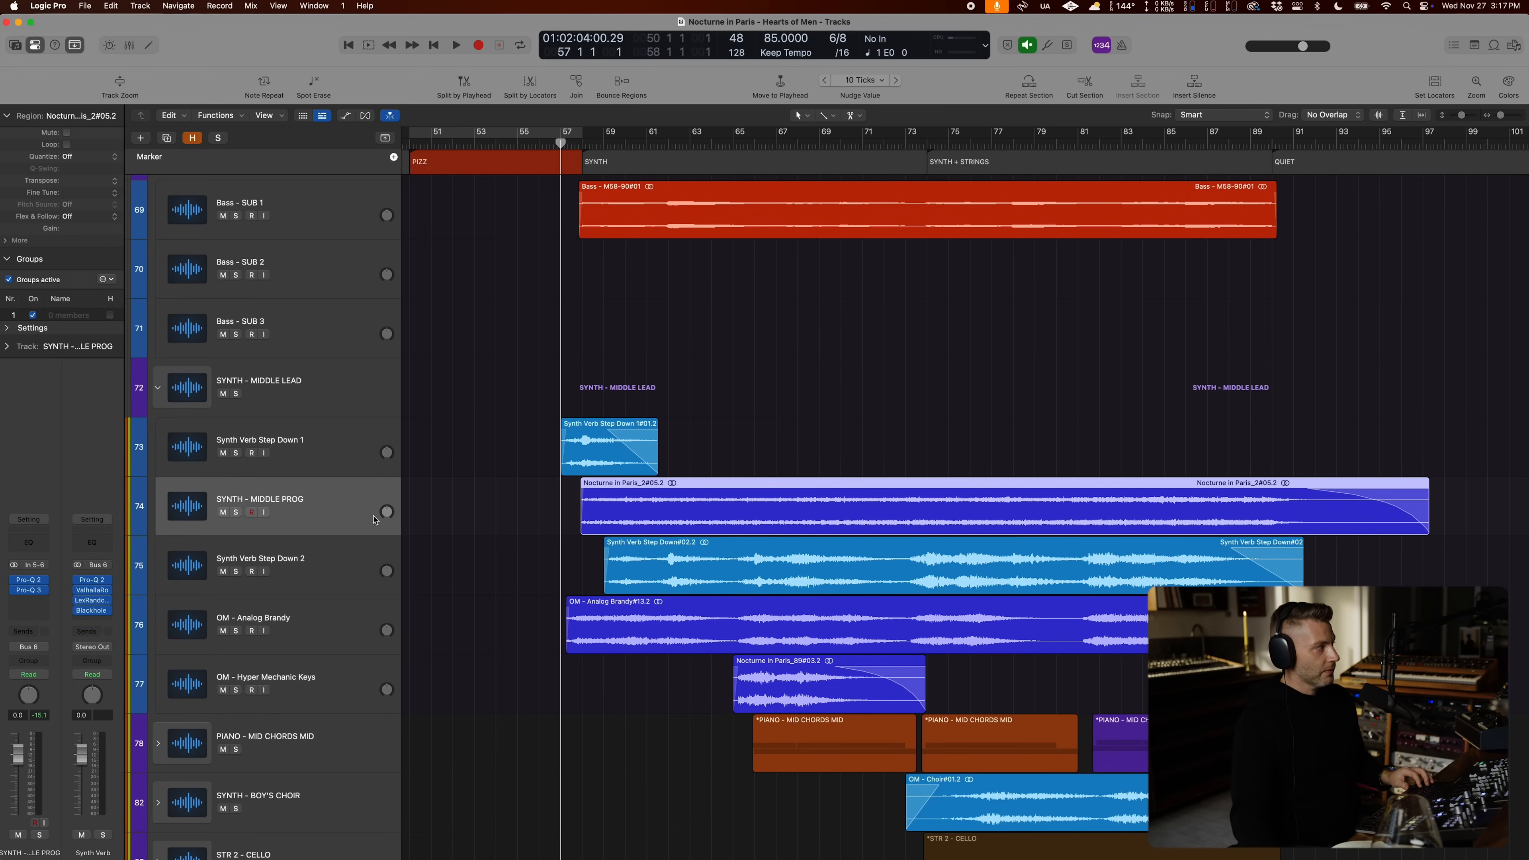
key("s")
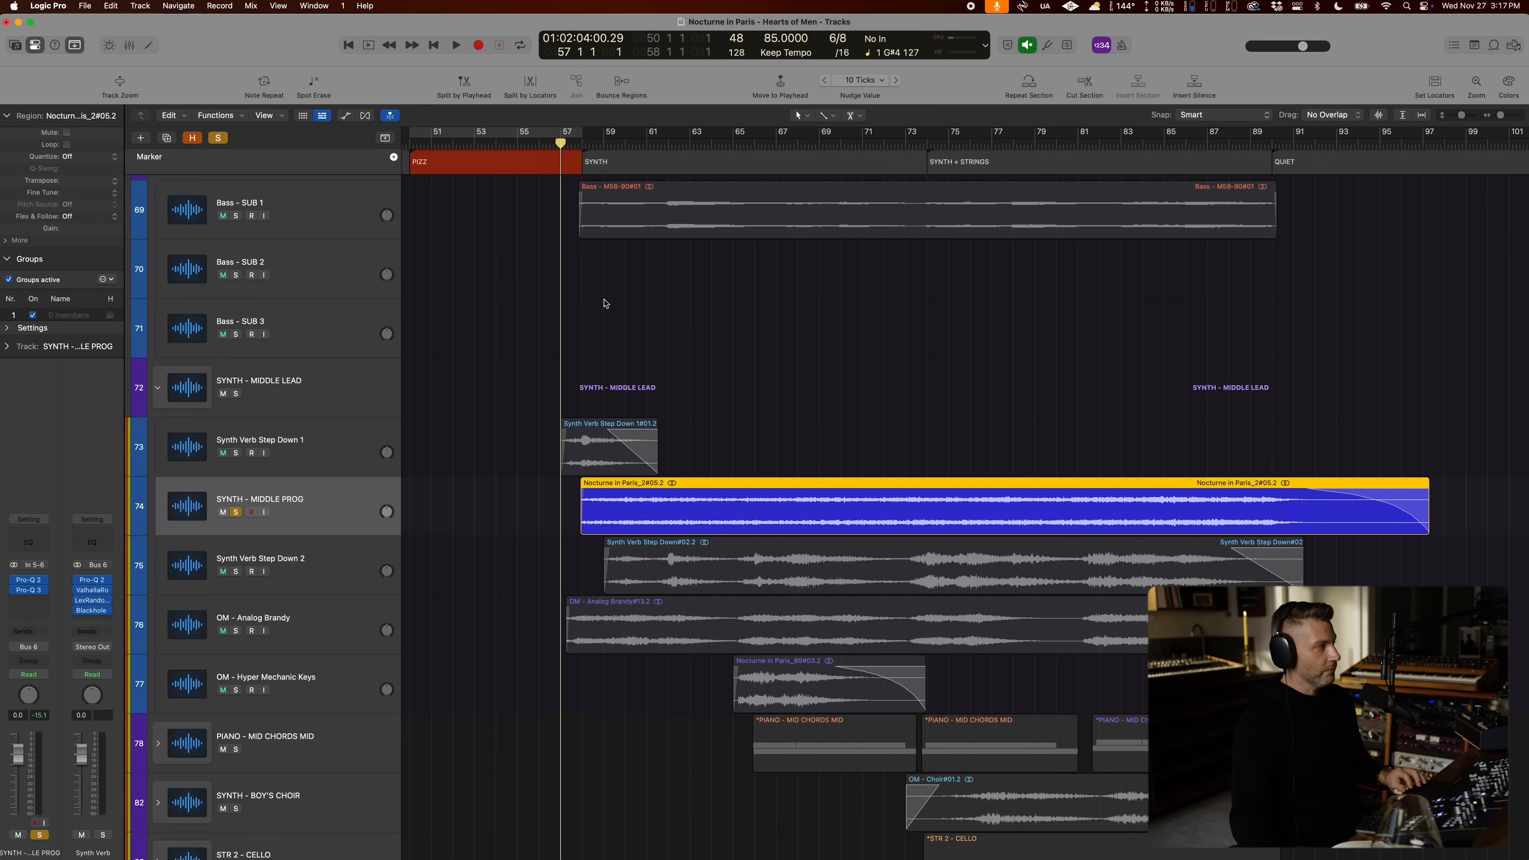
key("space")
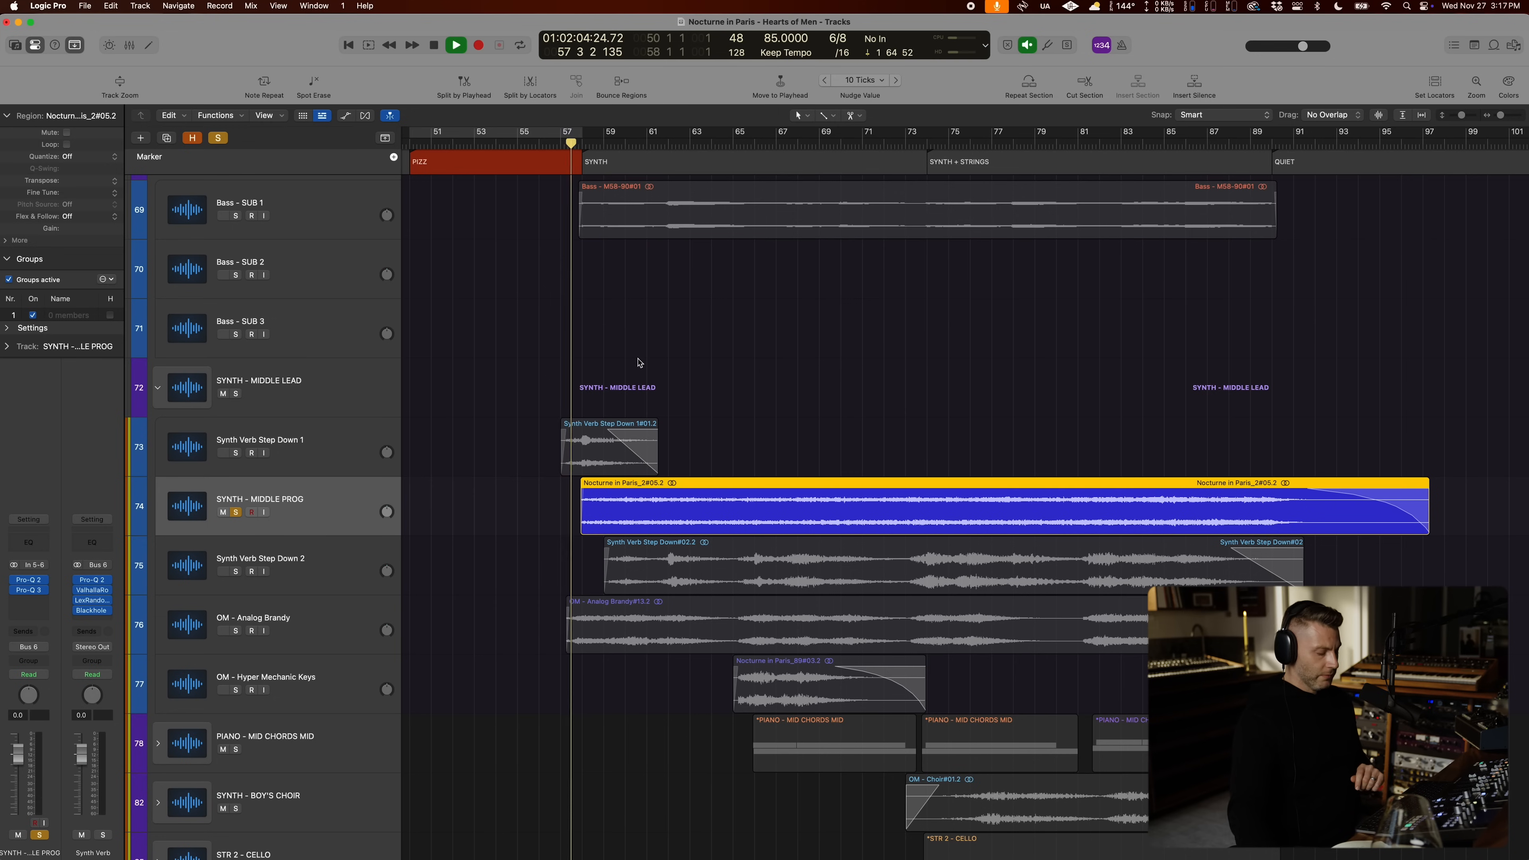
Step: Inspect the Pro-Q 3 curve on SYNTH - MIDDLE PROG, and compare the sound with the channel and Synth Verb plug-ins bypassed and enabled
key("super+Down")
key("super+Down")
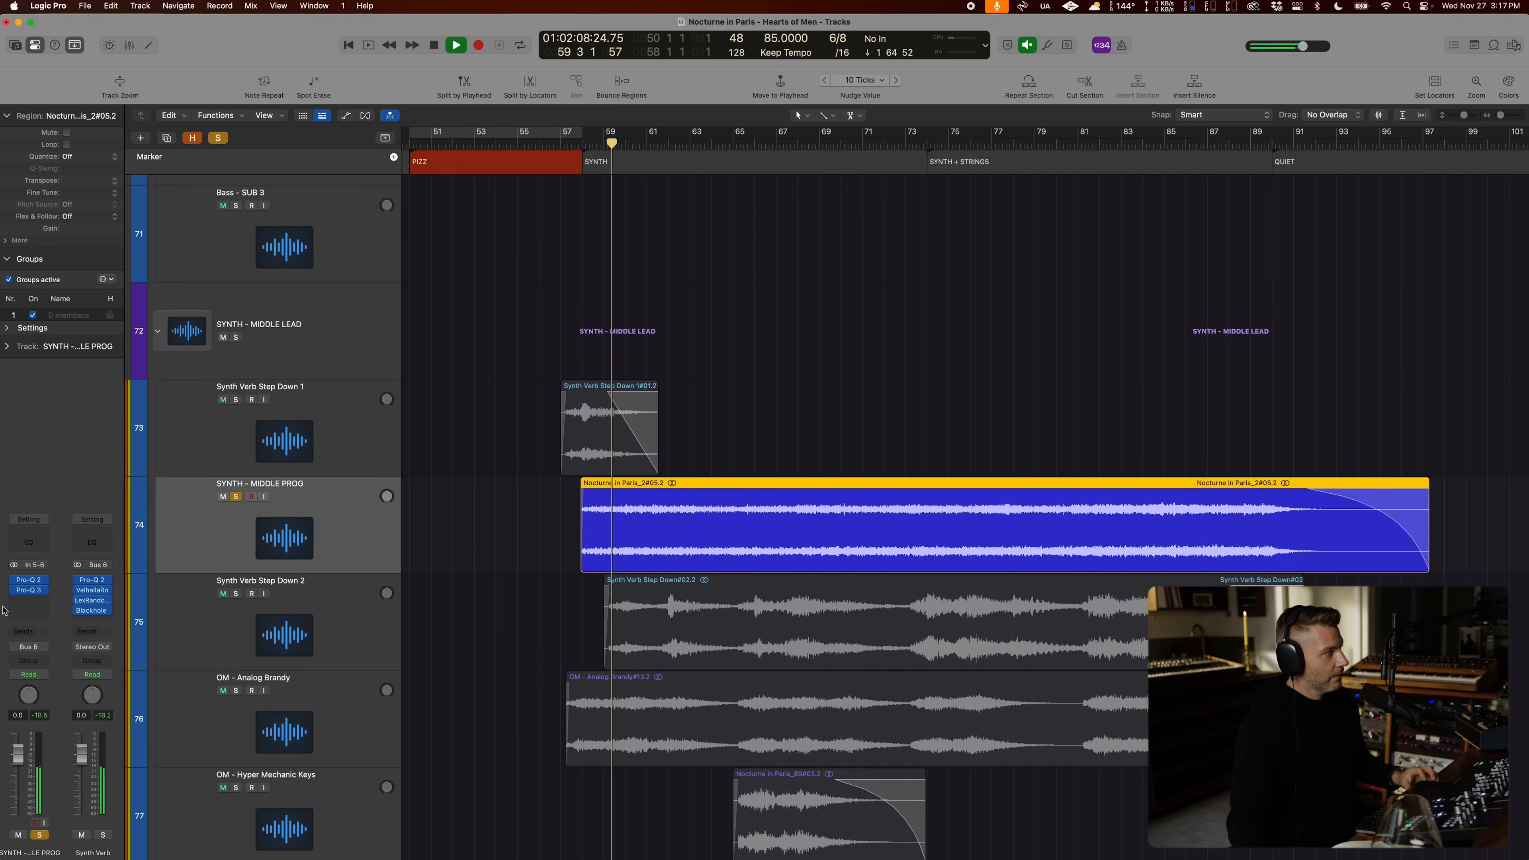
left_click(31, 593)
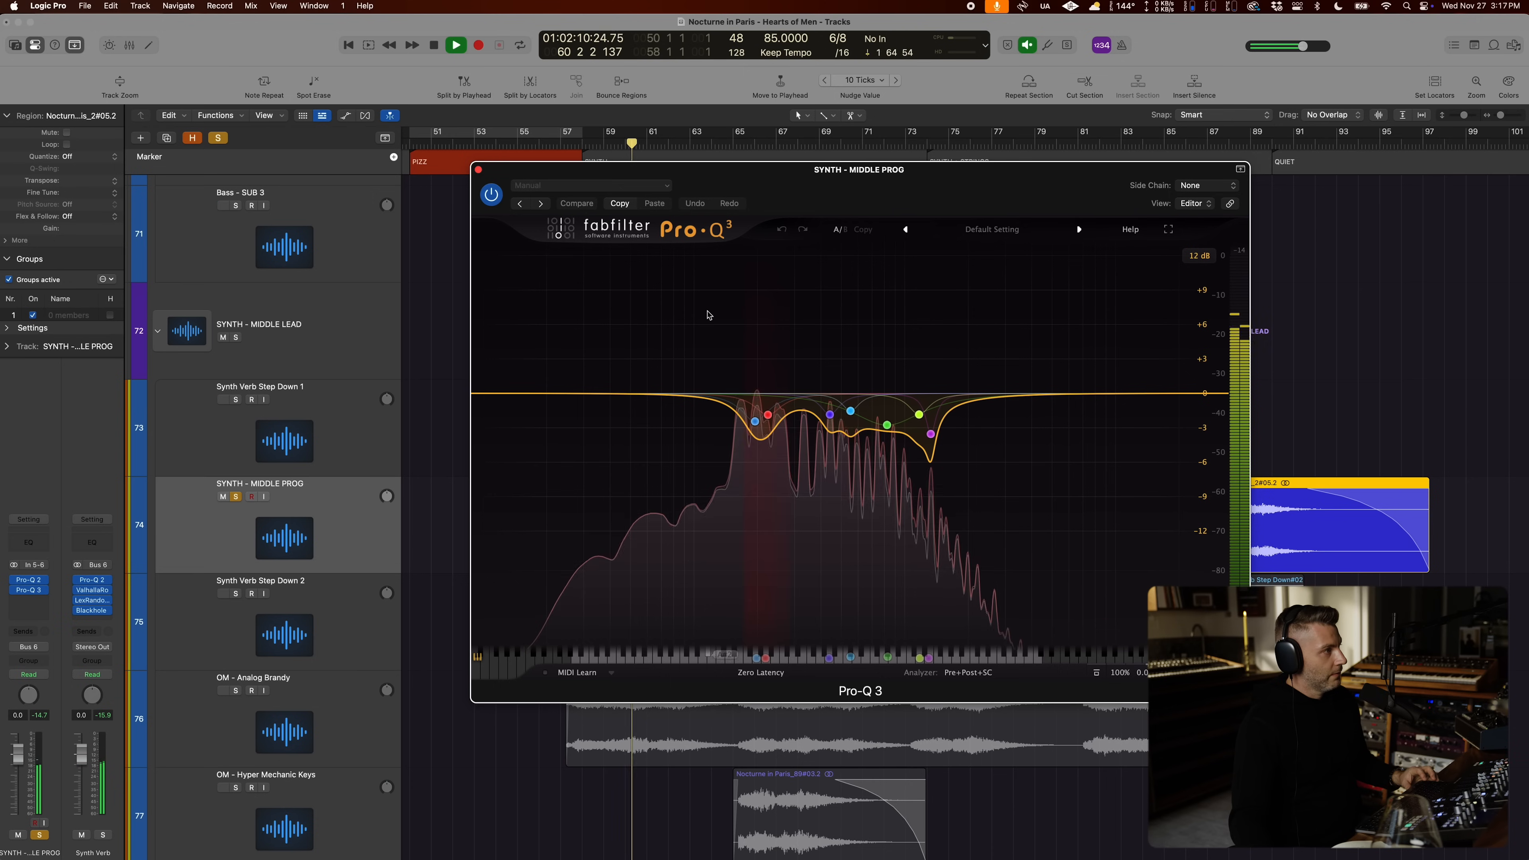
left_click(478, 169)
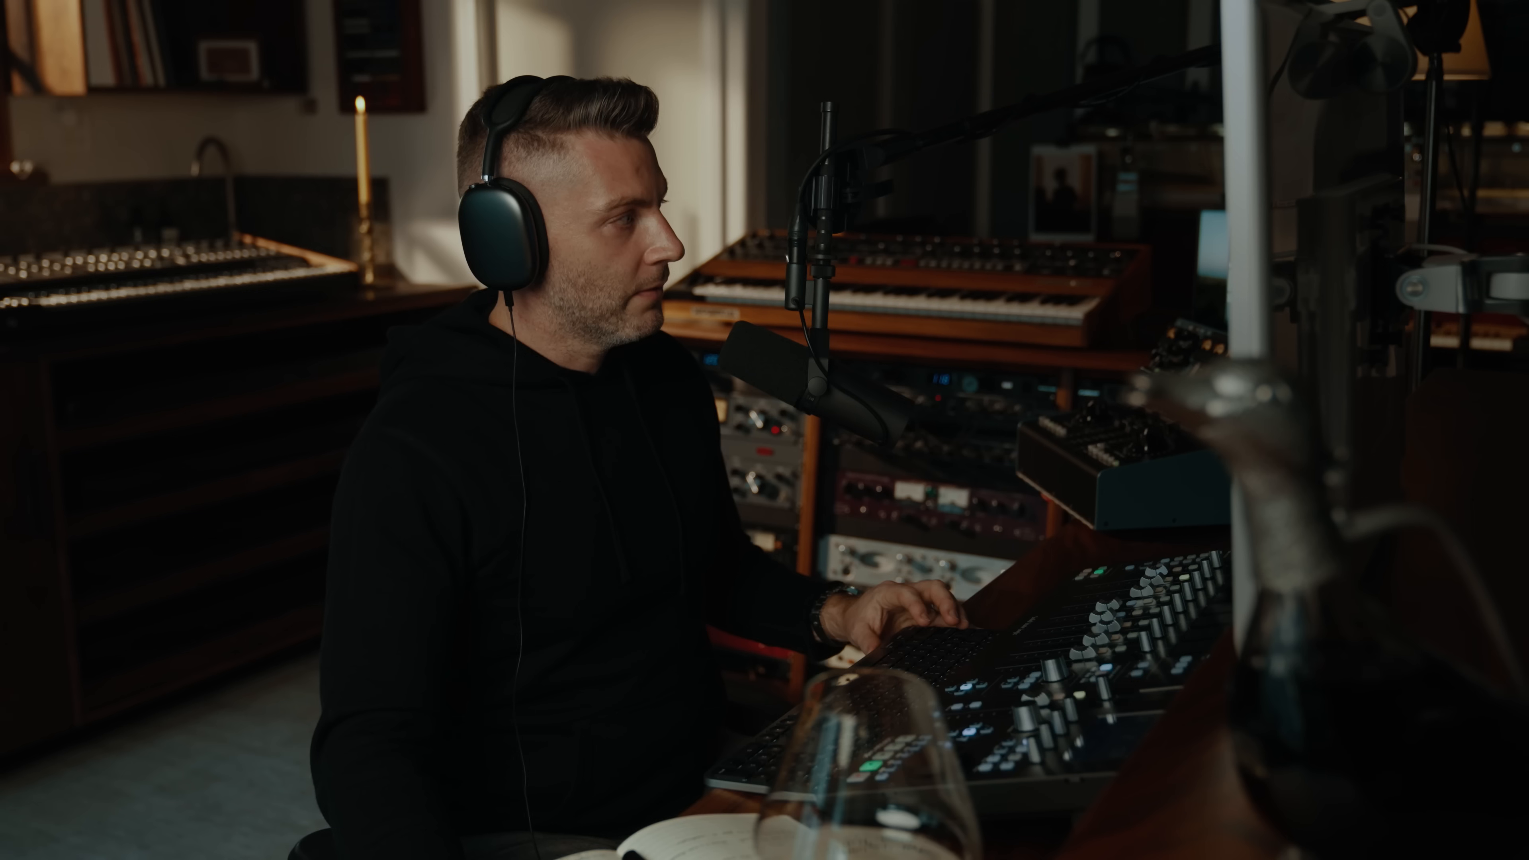
mouse_move(78, 594)
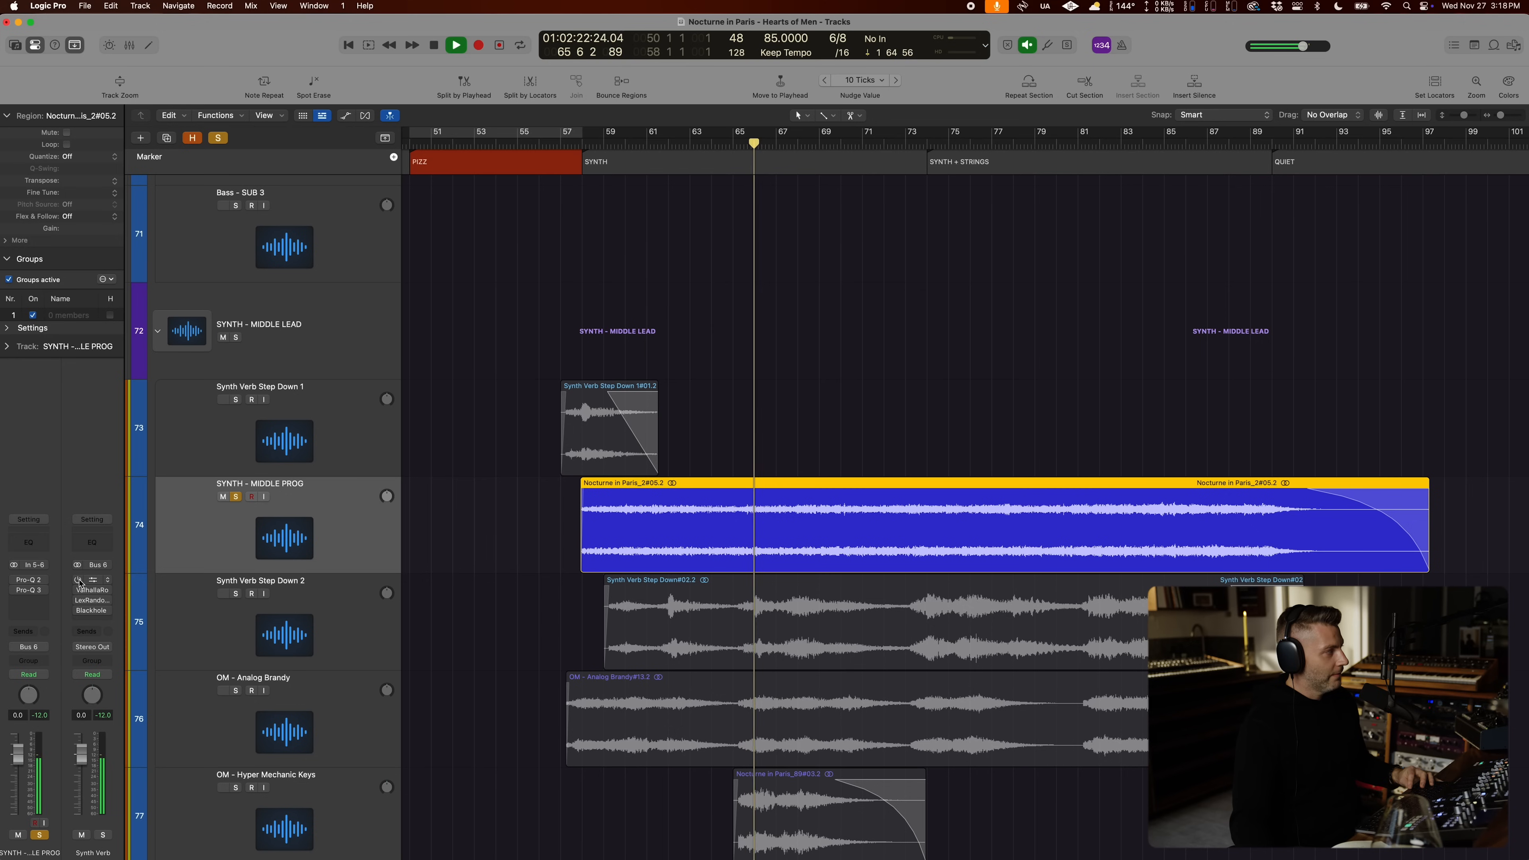
left_click(78, 600)
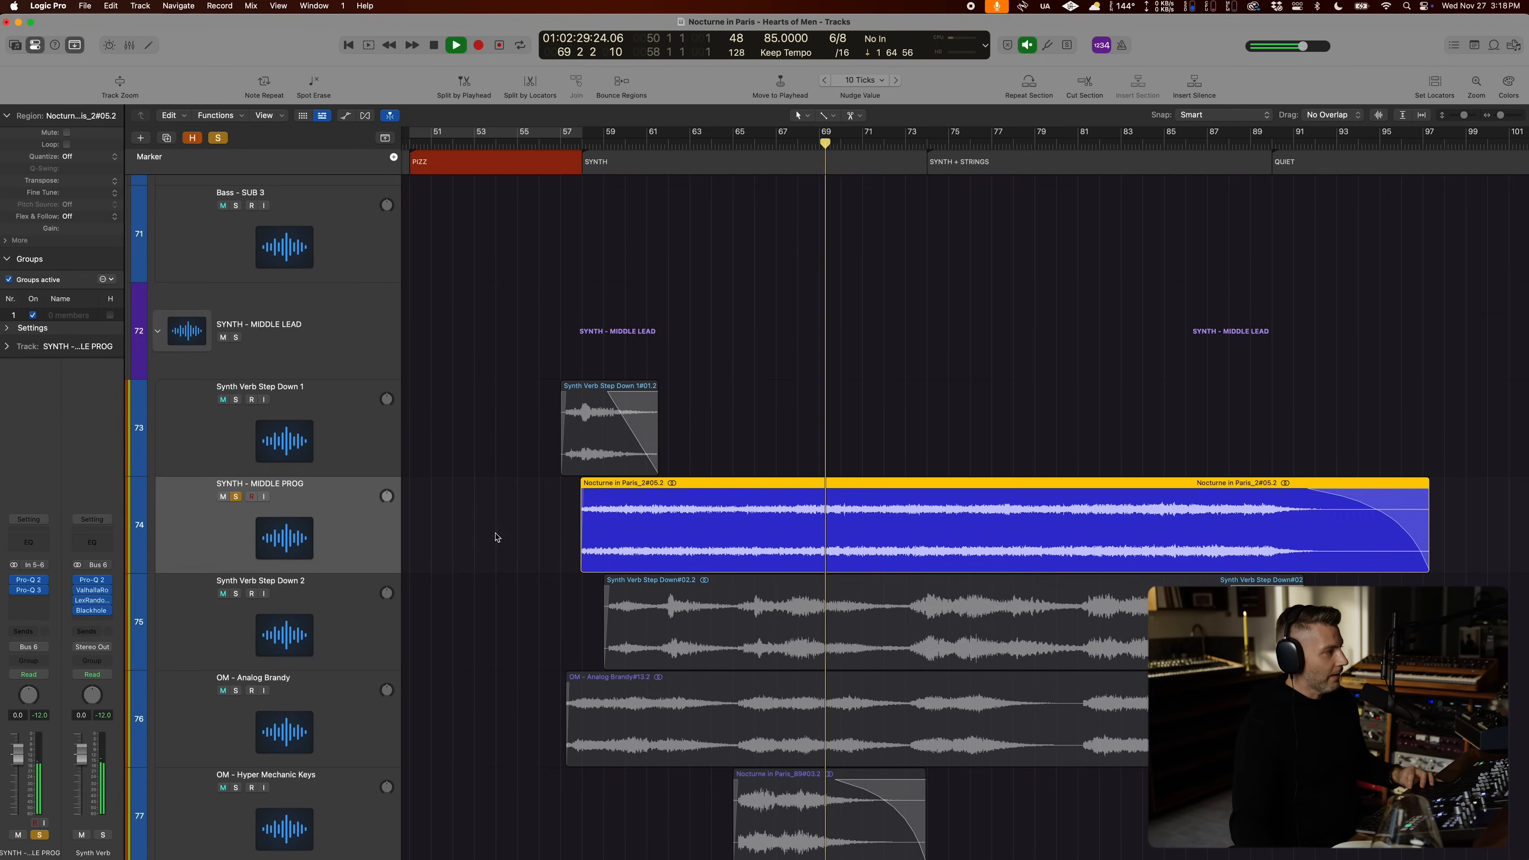
Step: Solo Bass - SUB 1 together with the whole SYNTH - MIDDLE LEAD stack and play from about bar 55
scroll(472, 524, "up", 5)
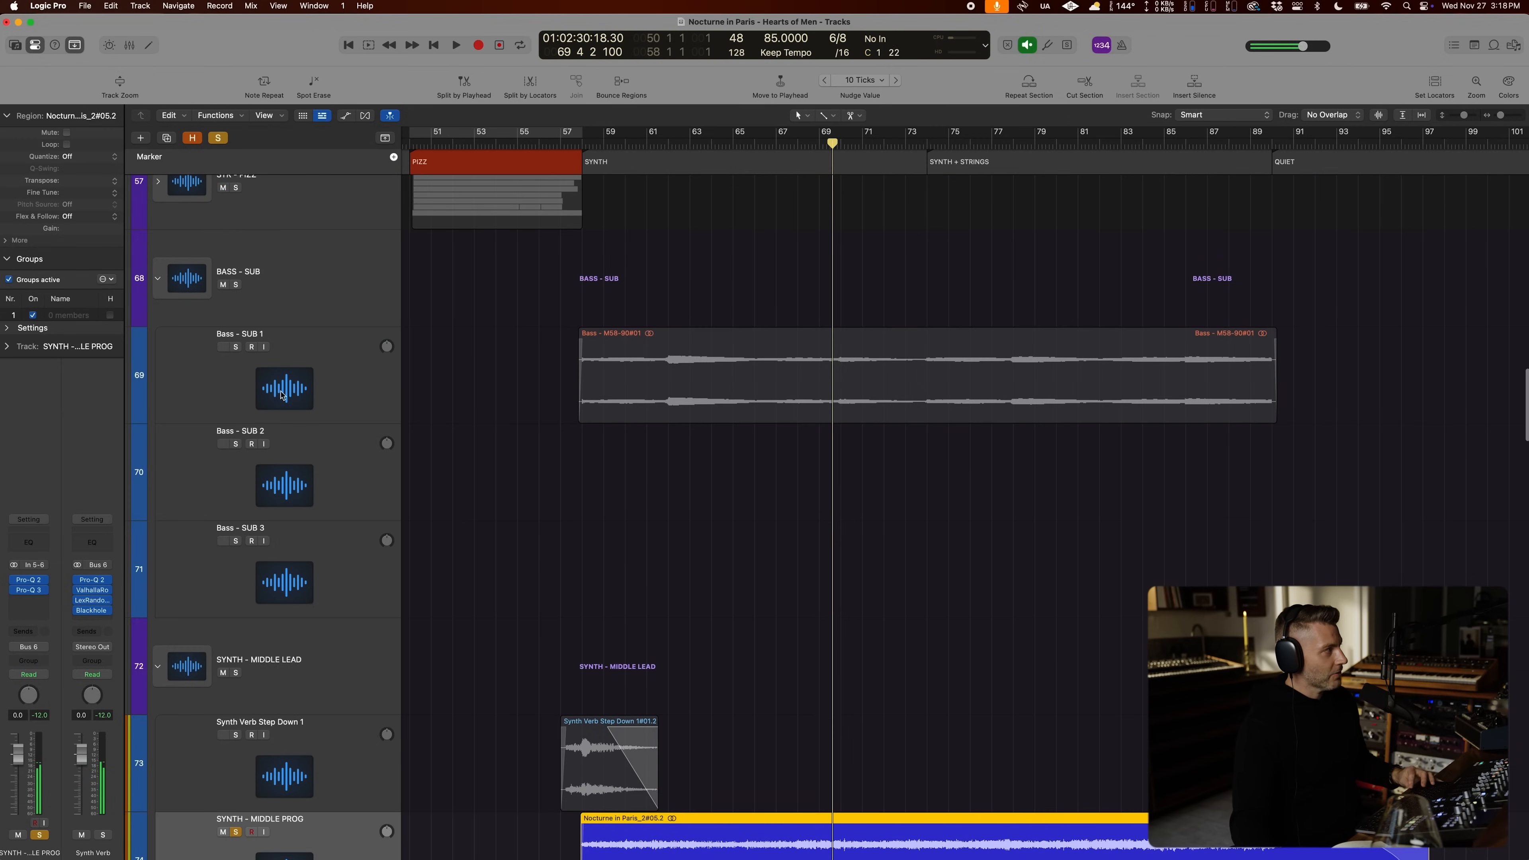
left_click(245, 353)
scroll(663, 482, "down", 3)
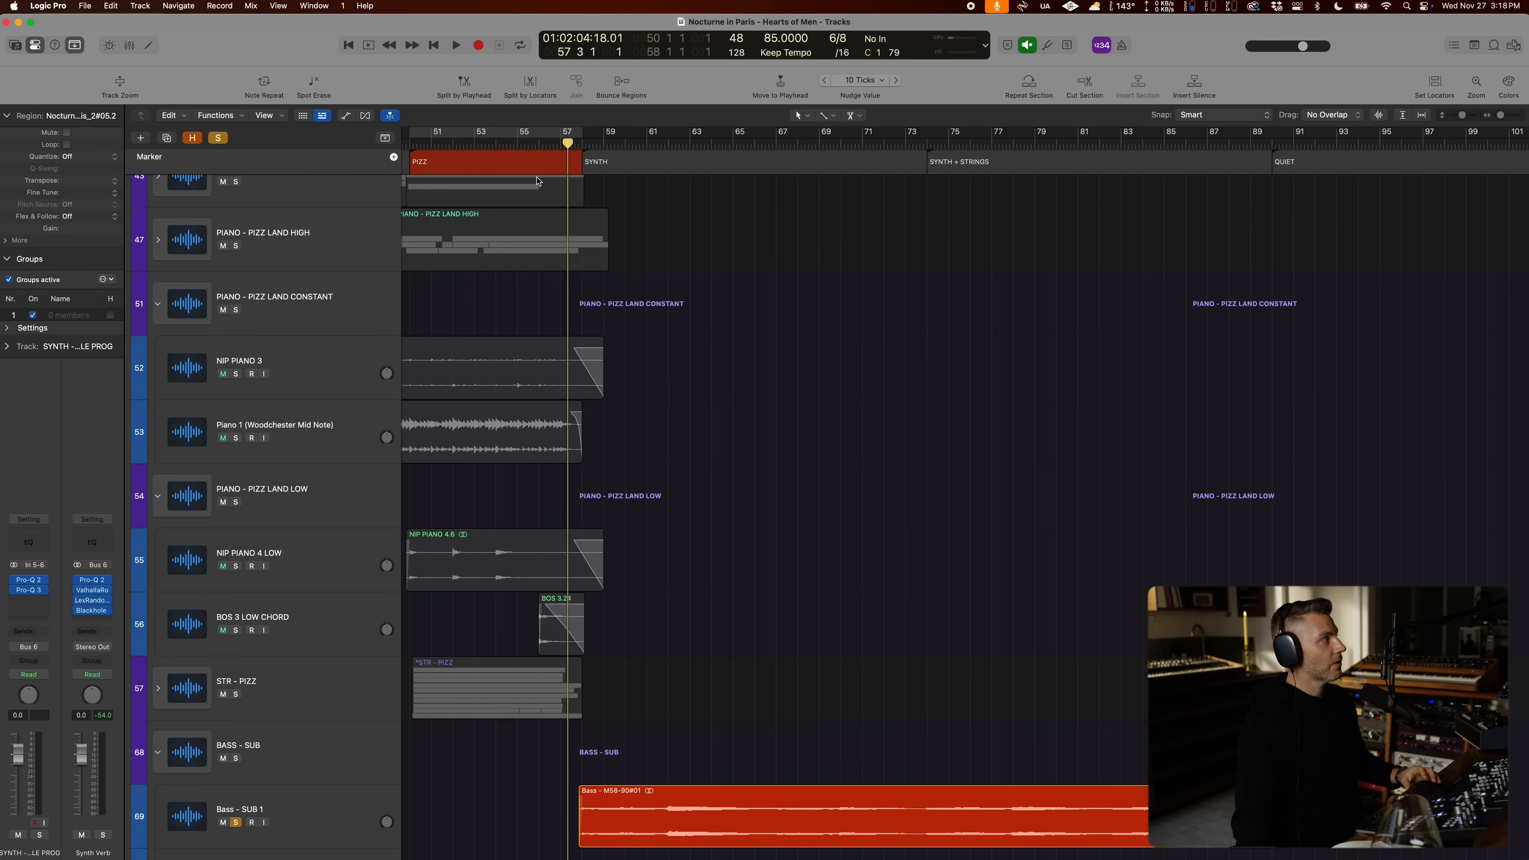
left_click(235, 630)
scroll(247, 630, "down", 10)
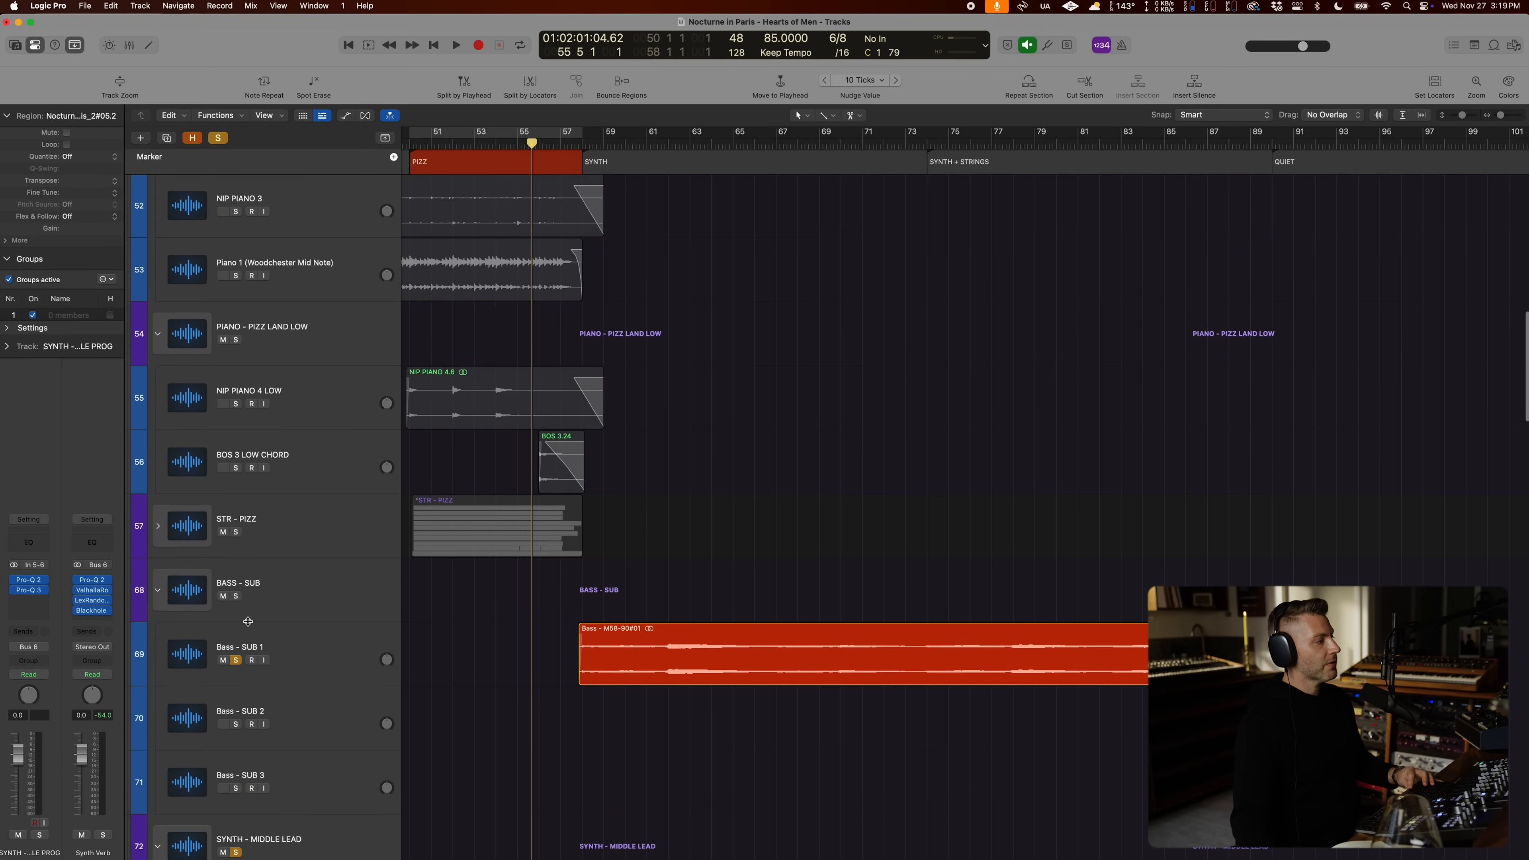
scroll(252, 625, "down", 5)
scroll(457, 567, "down", 4)
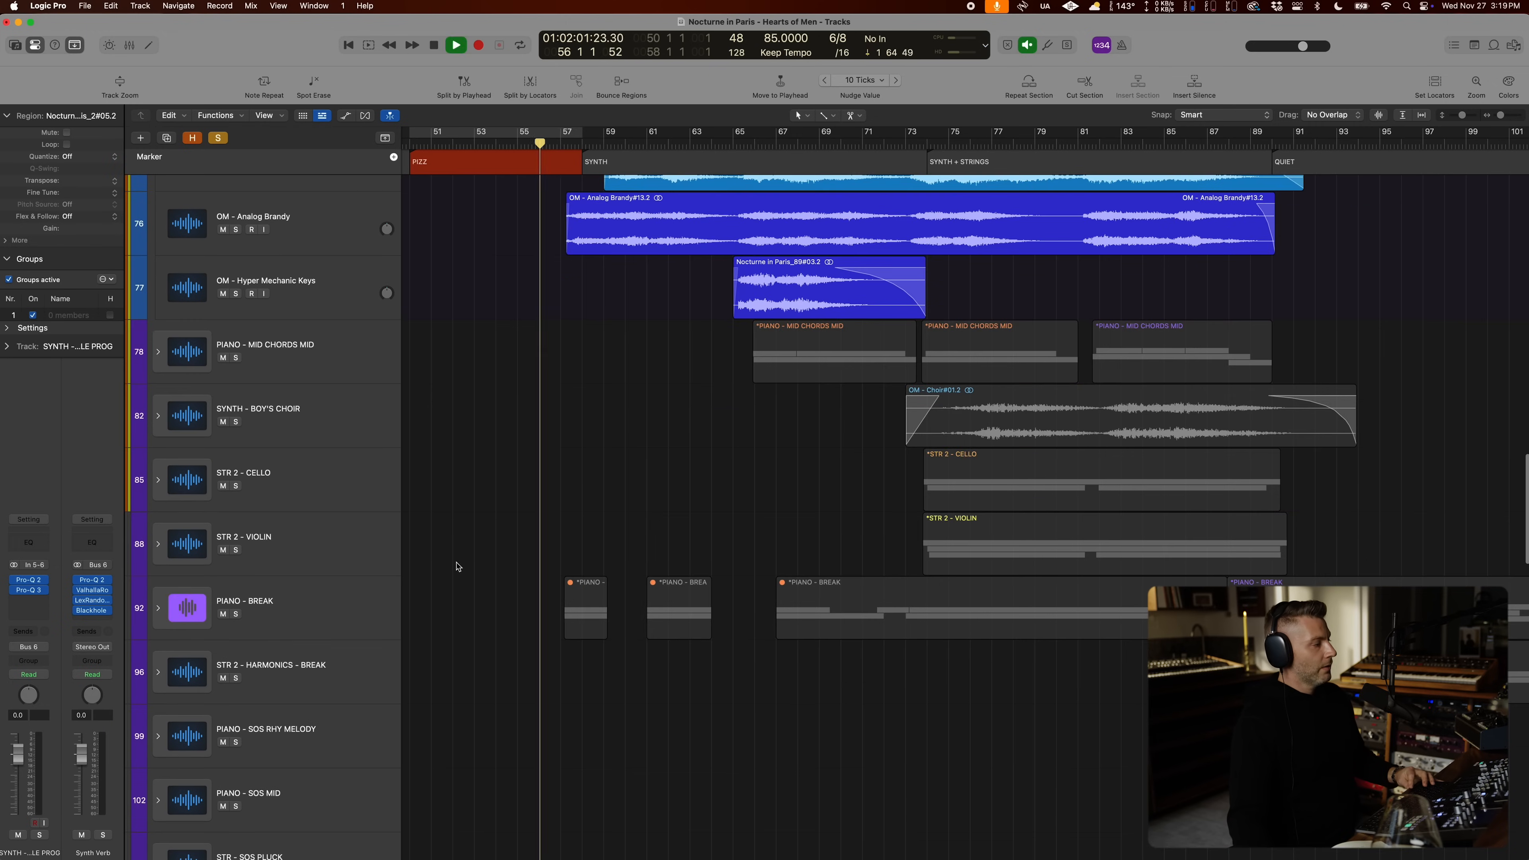
Step: Look over the soloed bass and synth regions and the surrounding piano and string stacks while the SYNTH section plays
left_click(237, 614)
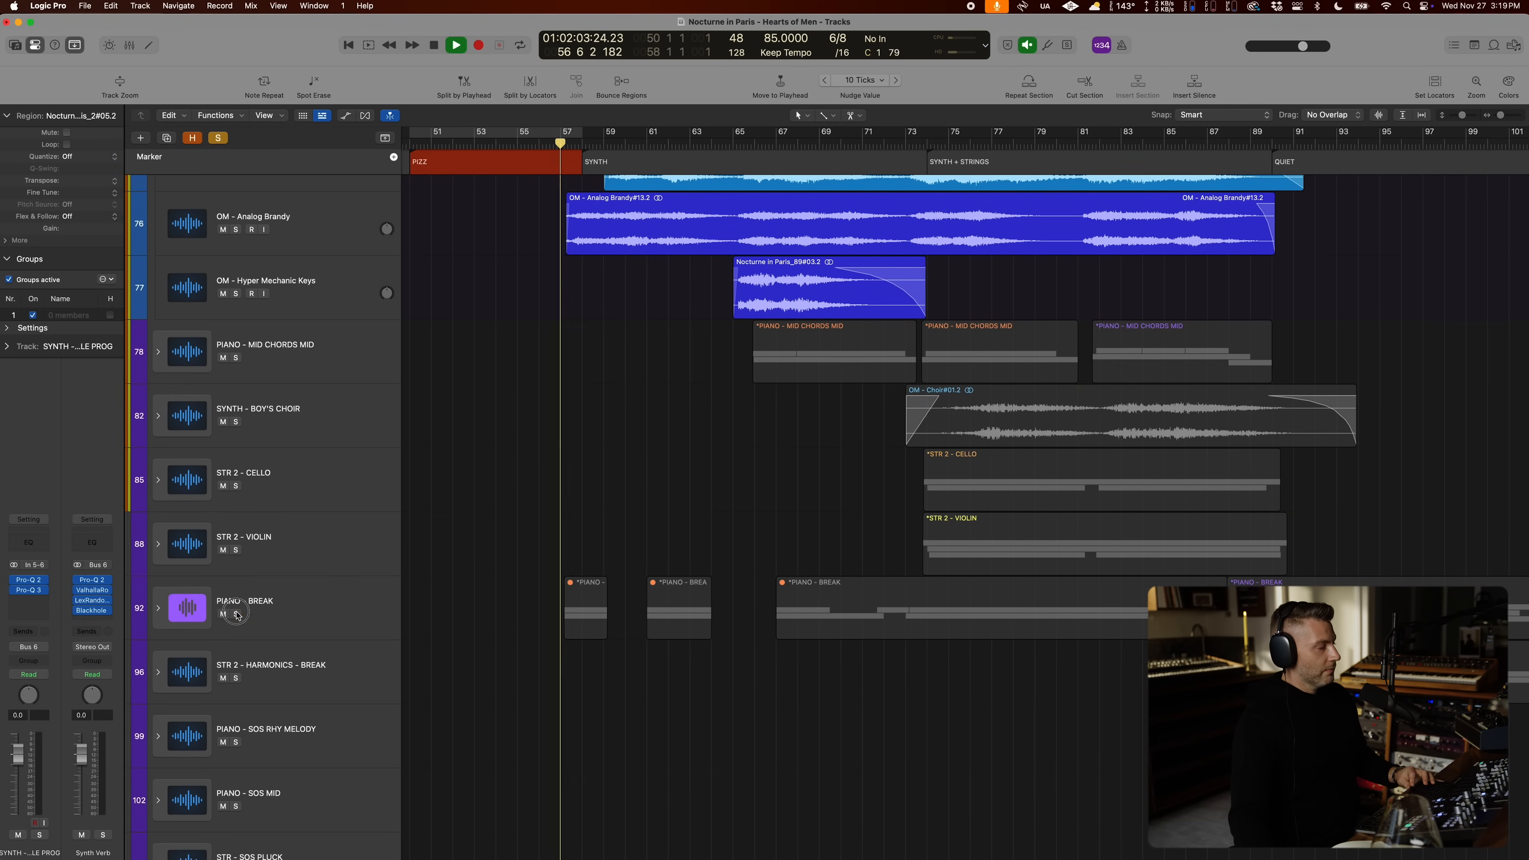
key("super+Up")
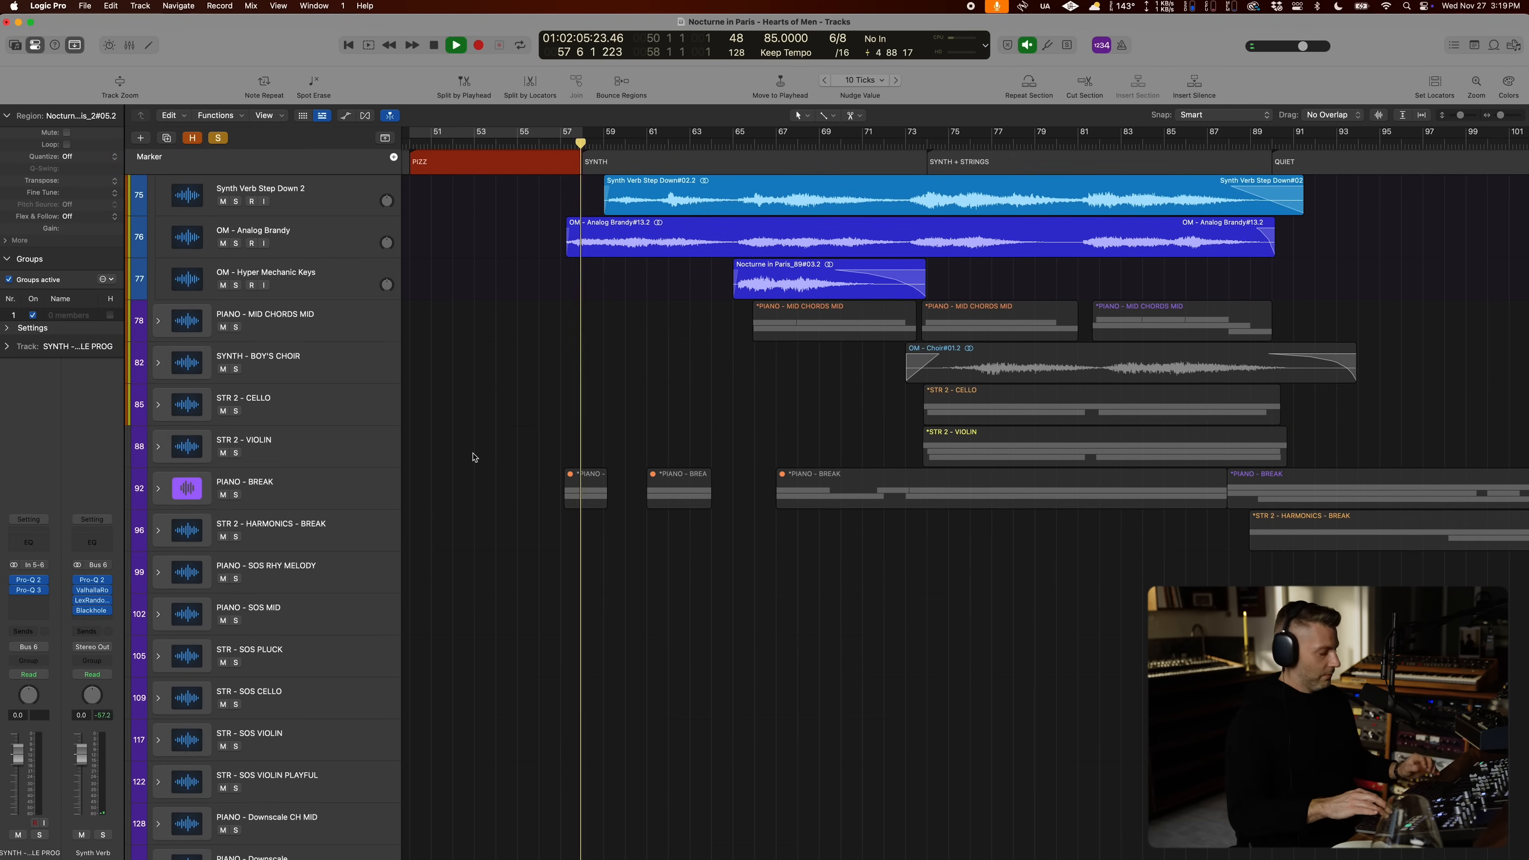
scroll(473, 457, "up", 10)
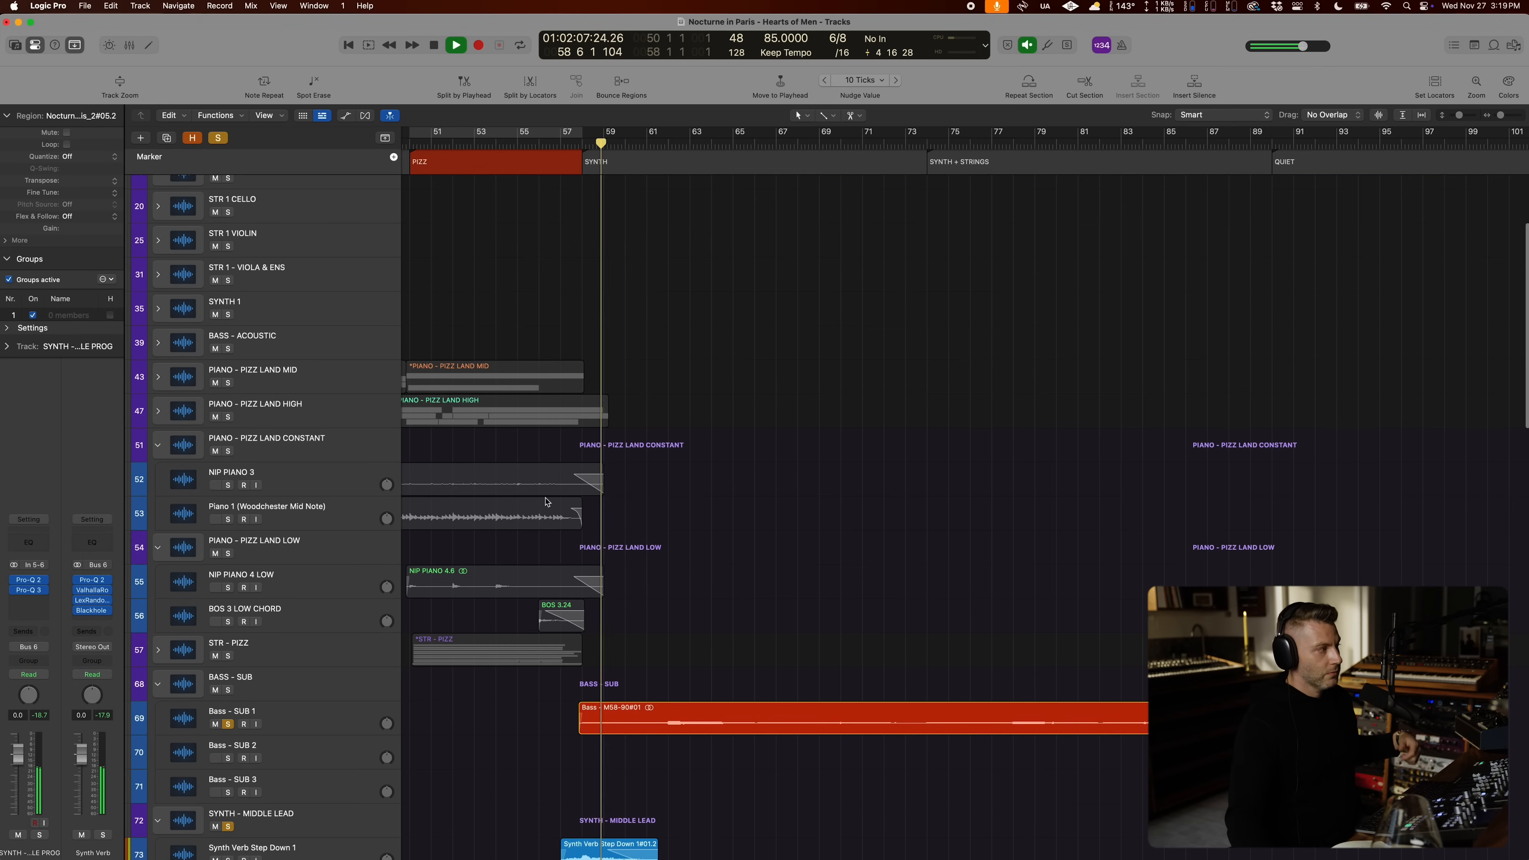
scroll(546, 501, "down", 4)
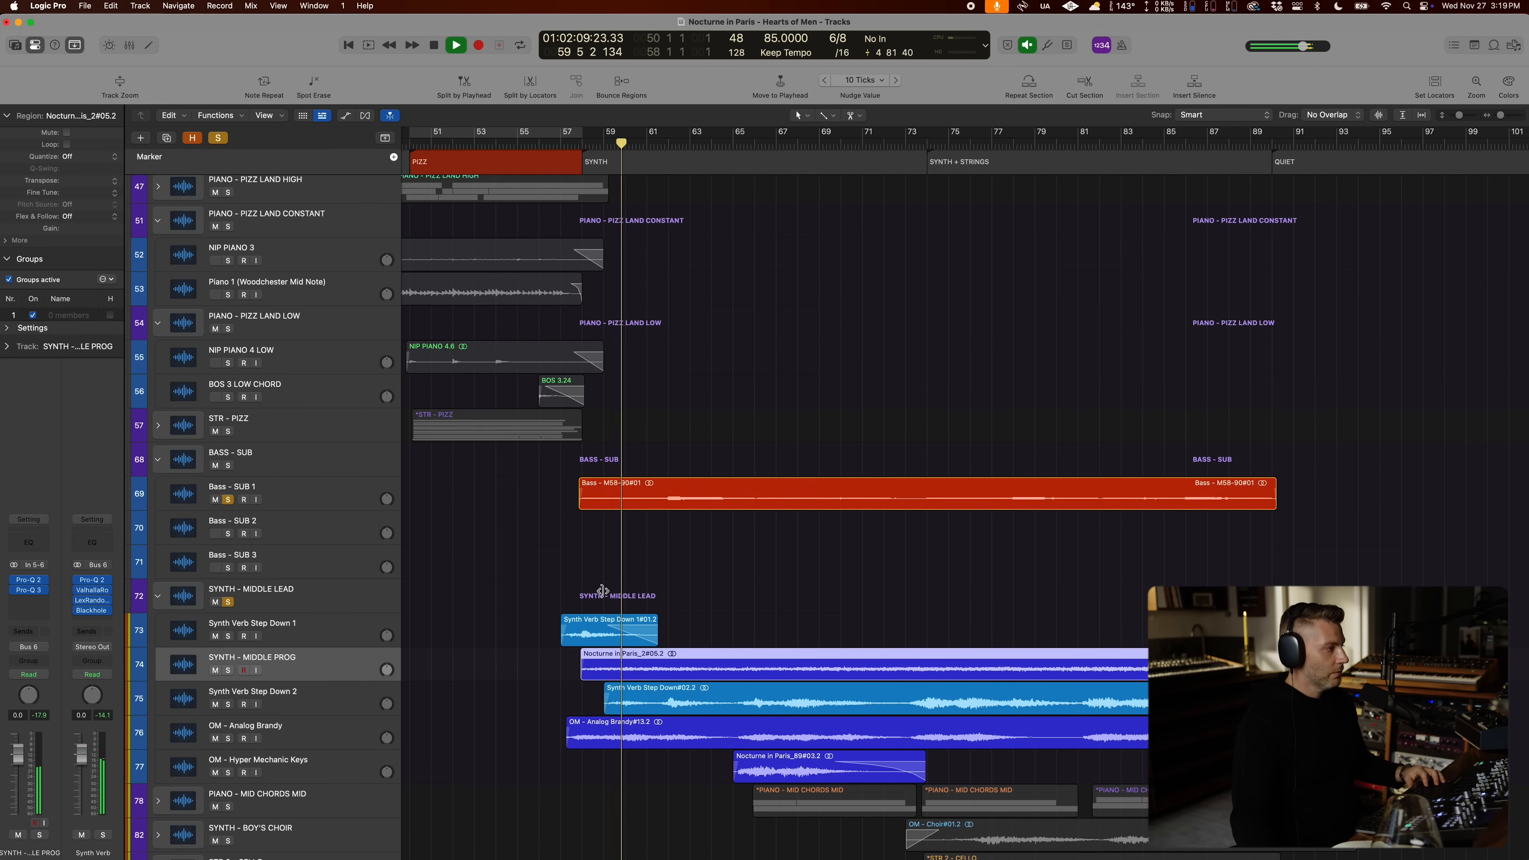
key("super+Up")
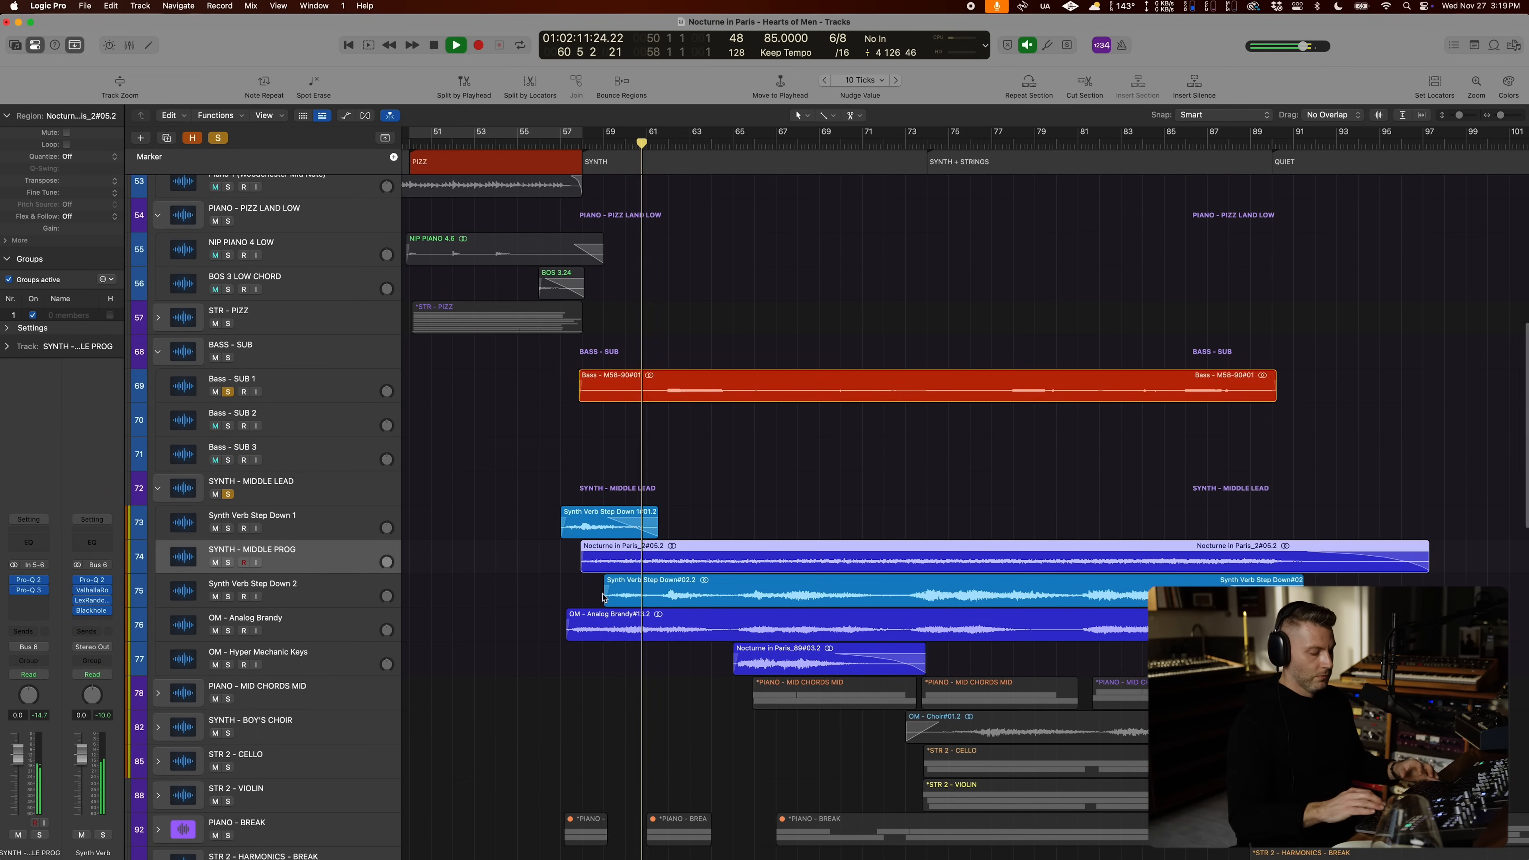
Step: Clear the solos and collapse the BASS - SUB stack while the full mix plays through the SYNTH section
key("super+Left")
scroll(604, 599, "down", 10)
scroll(602, 603, "up", 10)
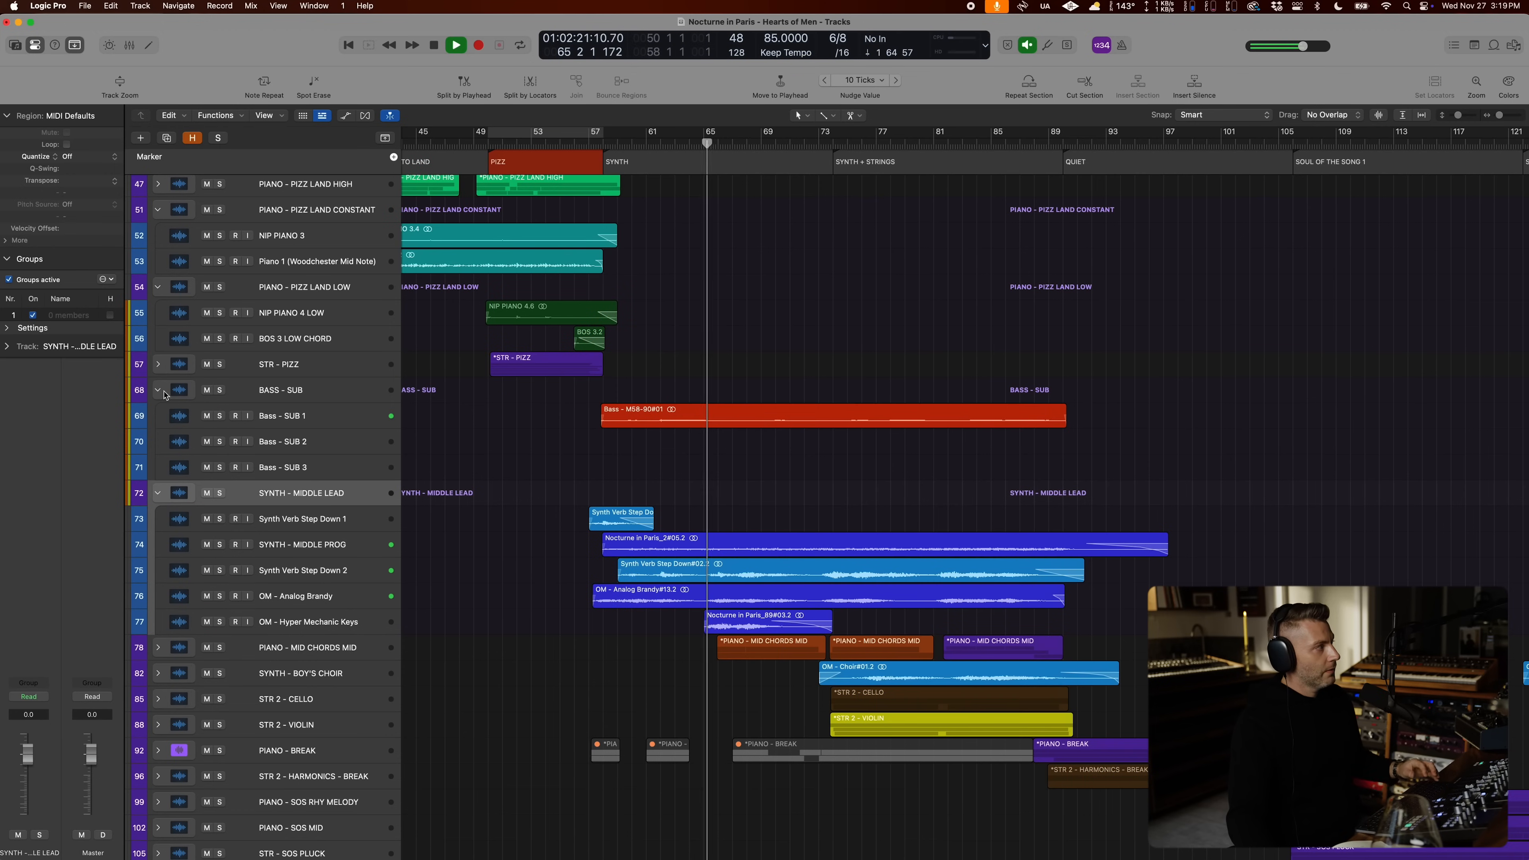
left_click(160, 391)
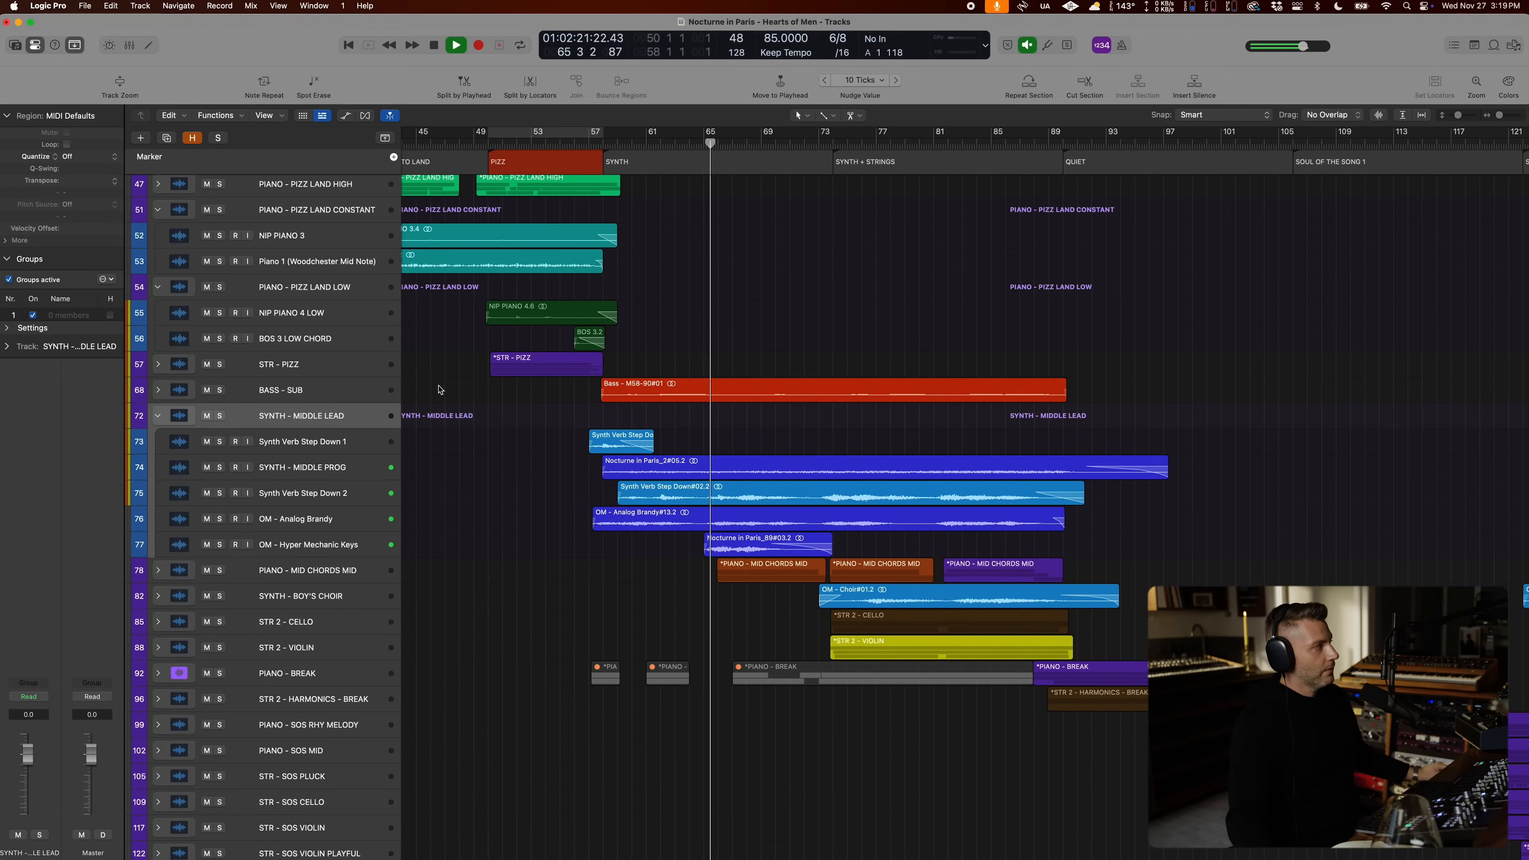
scroll(414, 392, "down", 3)
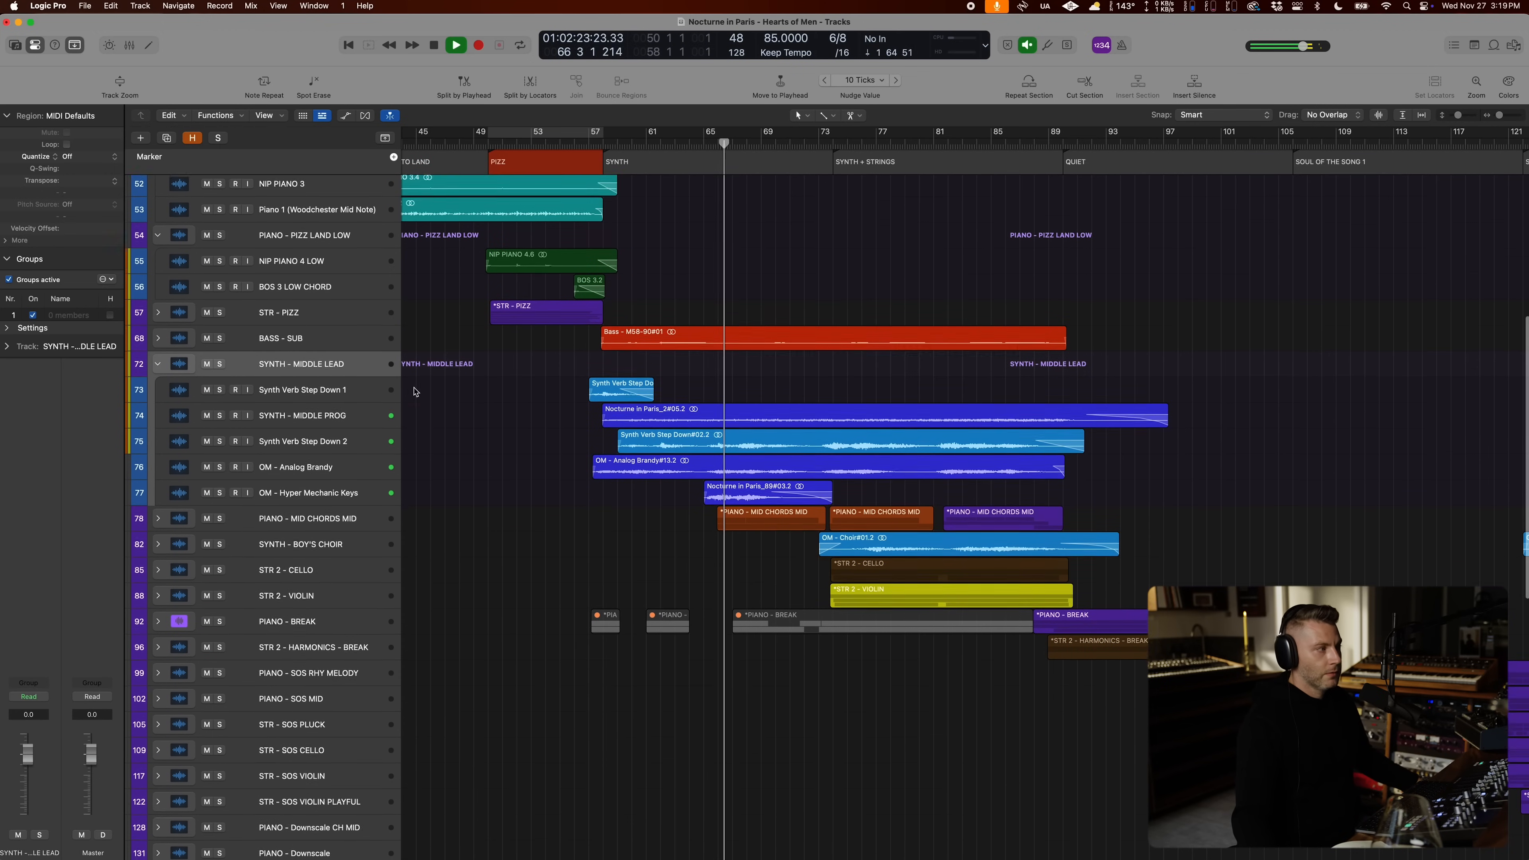
Step: Expand the PIANO - MID CHORDS MID stack, audition it soloed, and return to the full mix
scroll(409, 395, "right", 2)
key("super+Down")
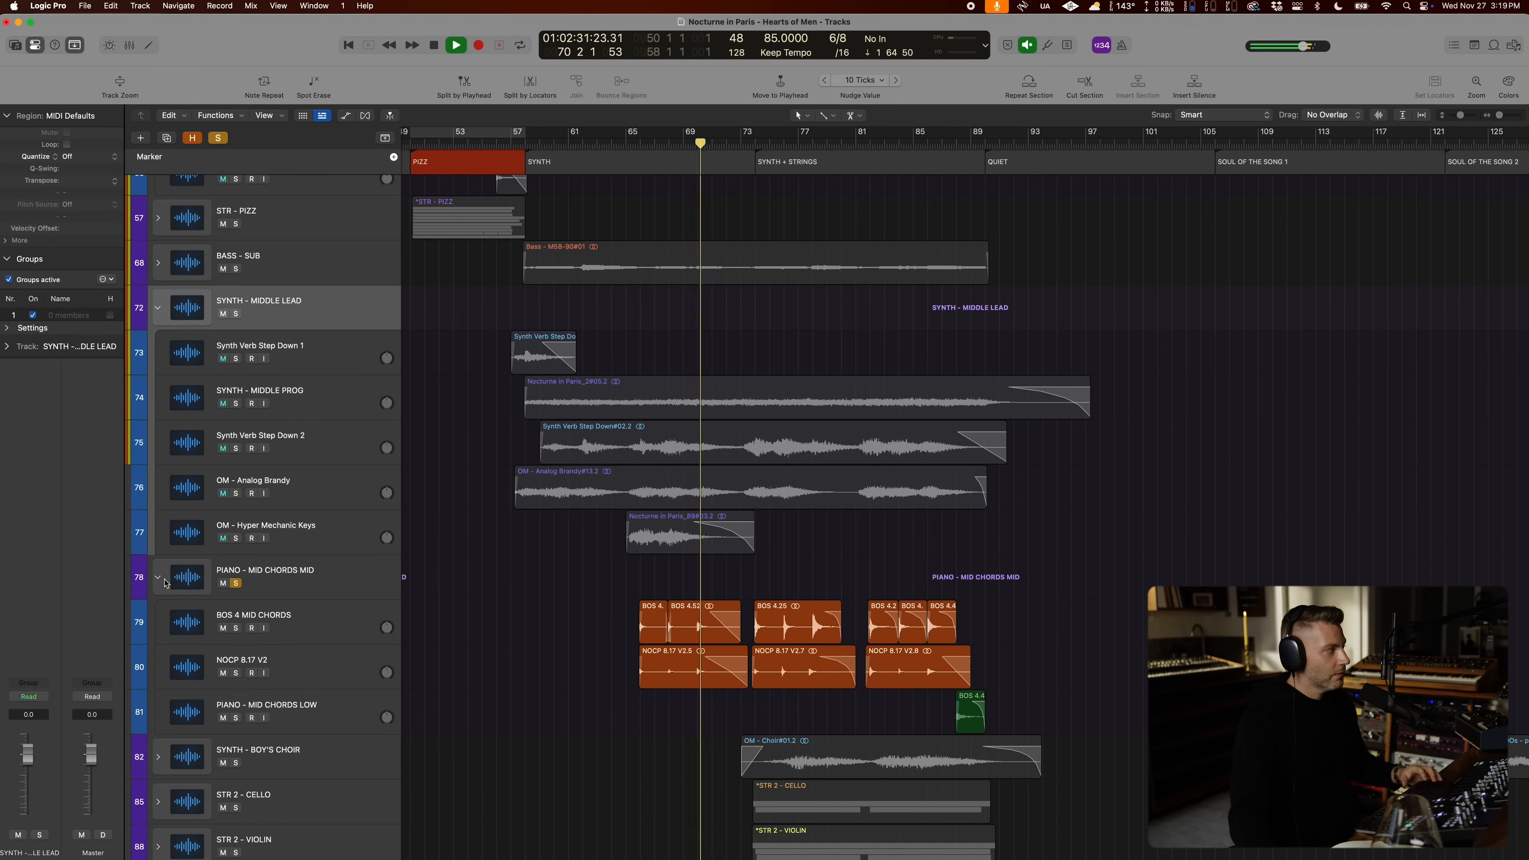
left_click(236, 584)
key("super+Right")
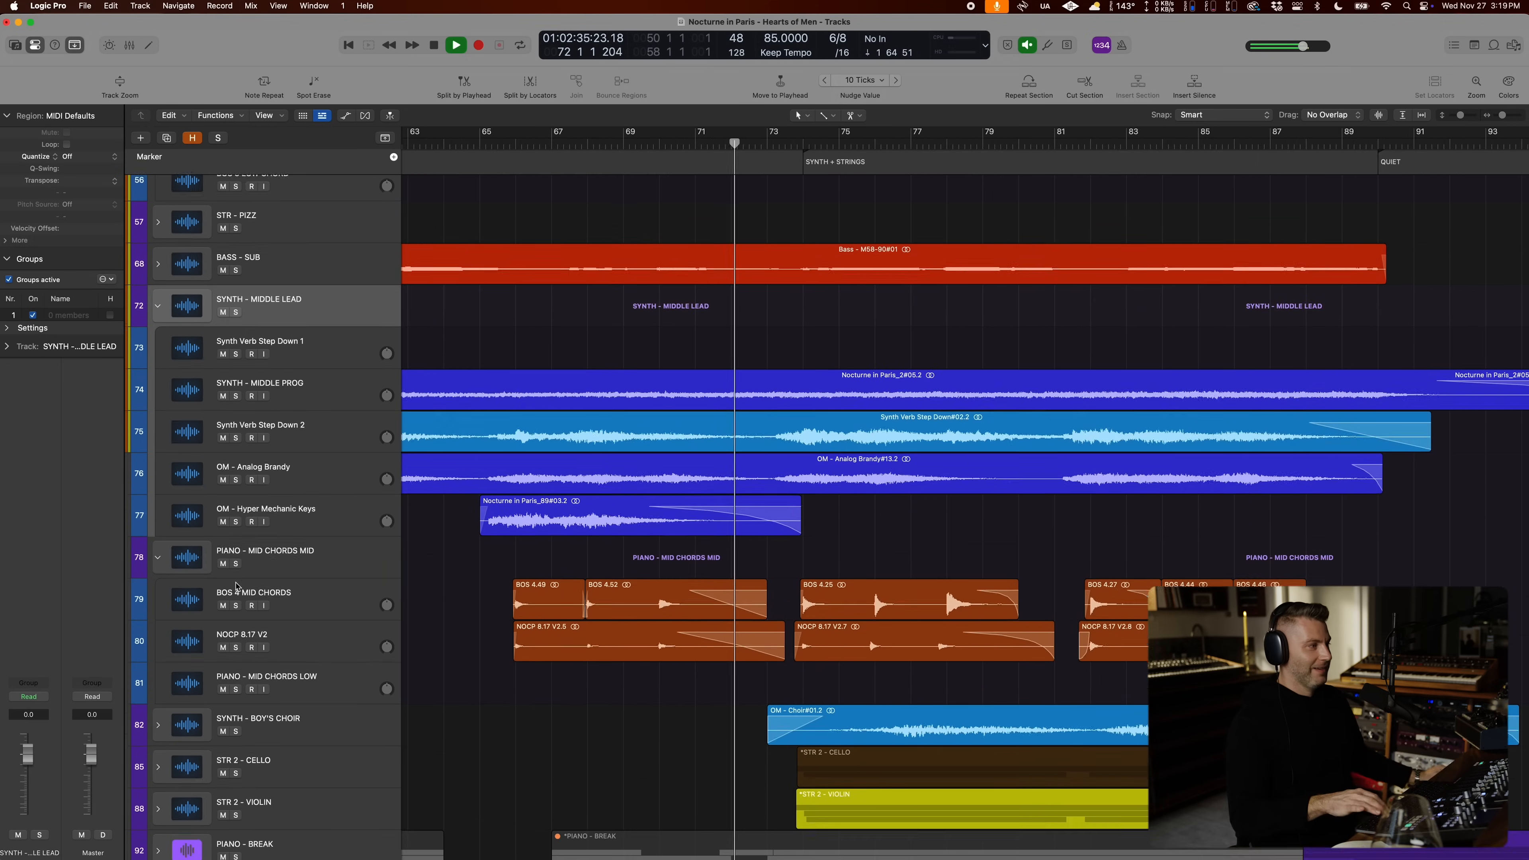
Step: Select the SYNTH - BOY'S CHOIR stack and look over its choir regions around the SYNTH + STRINGS section as the mix plays
key("super+Up")
scroll(295, 563, "down", 5)
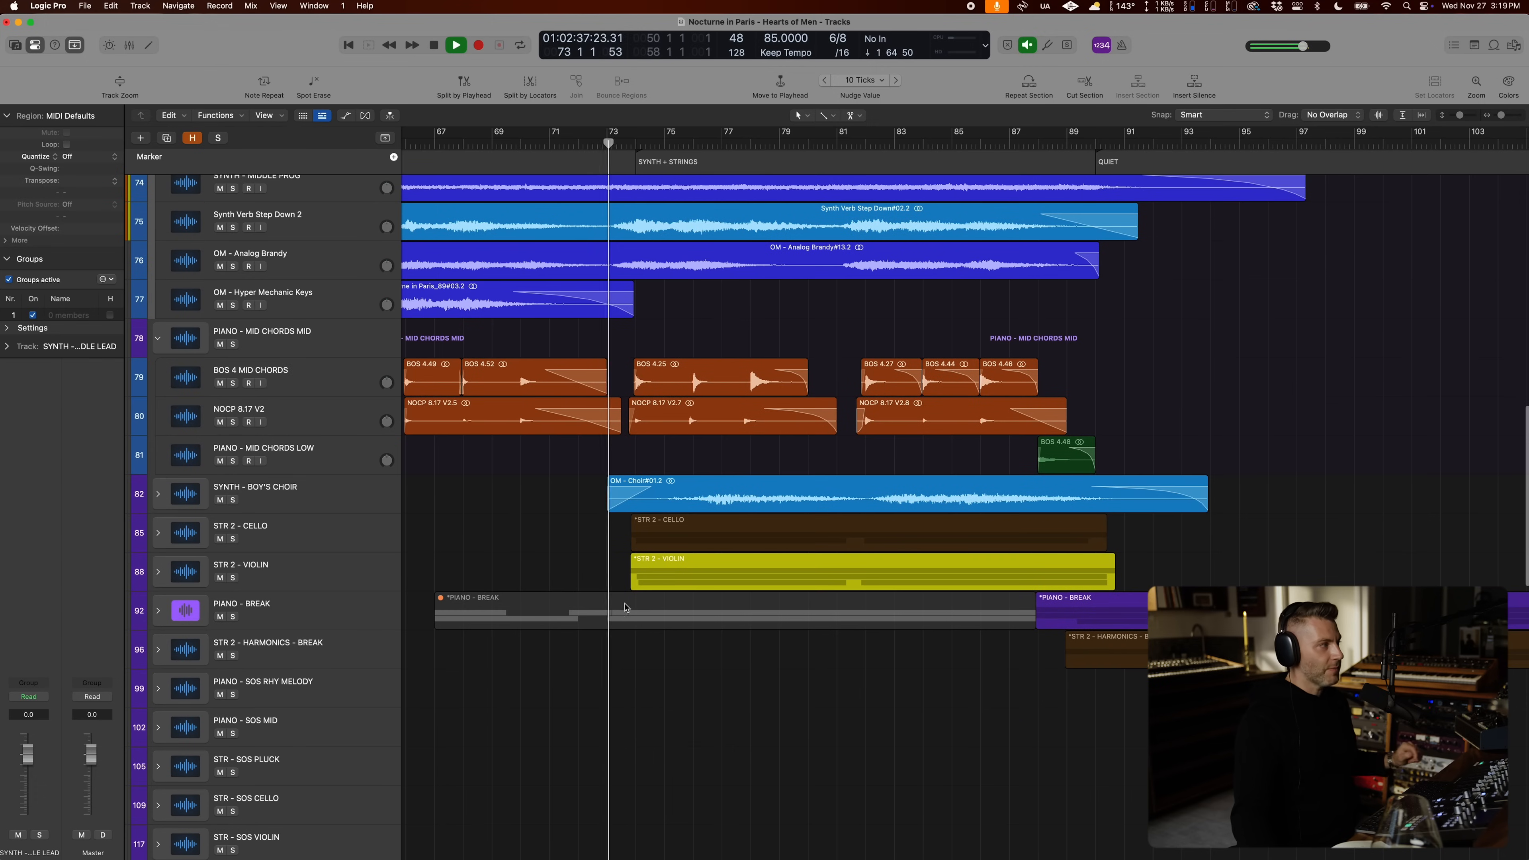
left_click(321, 490)
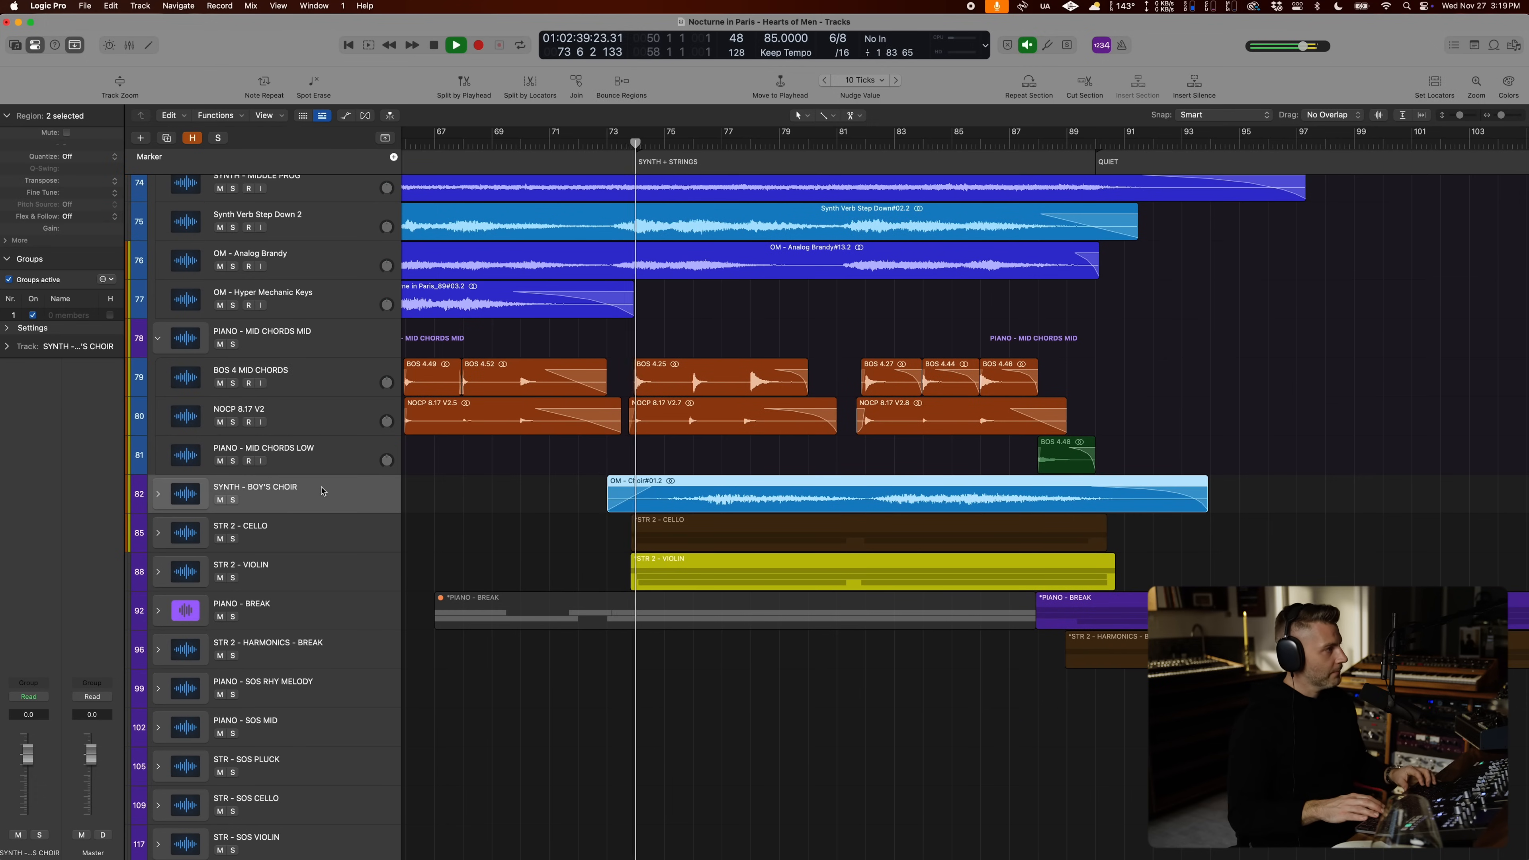
key("super+Down")
key("super+Down")
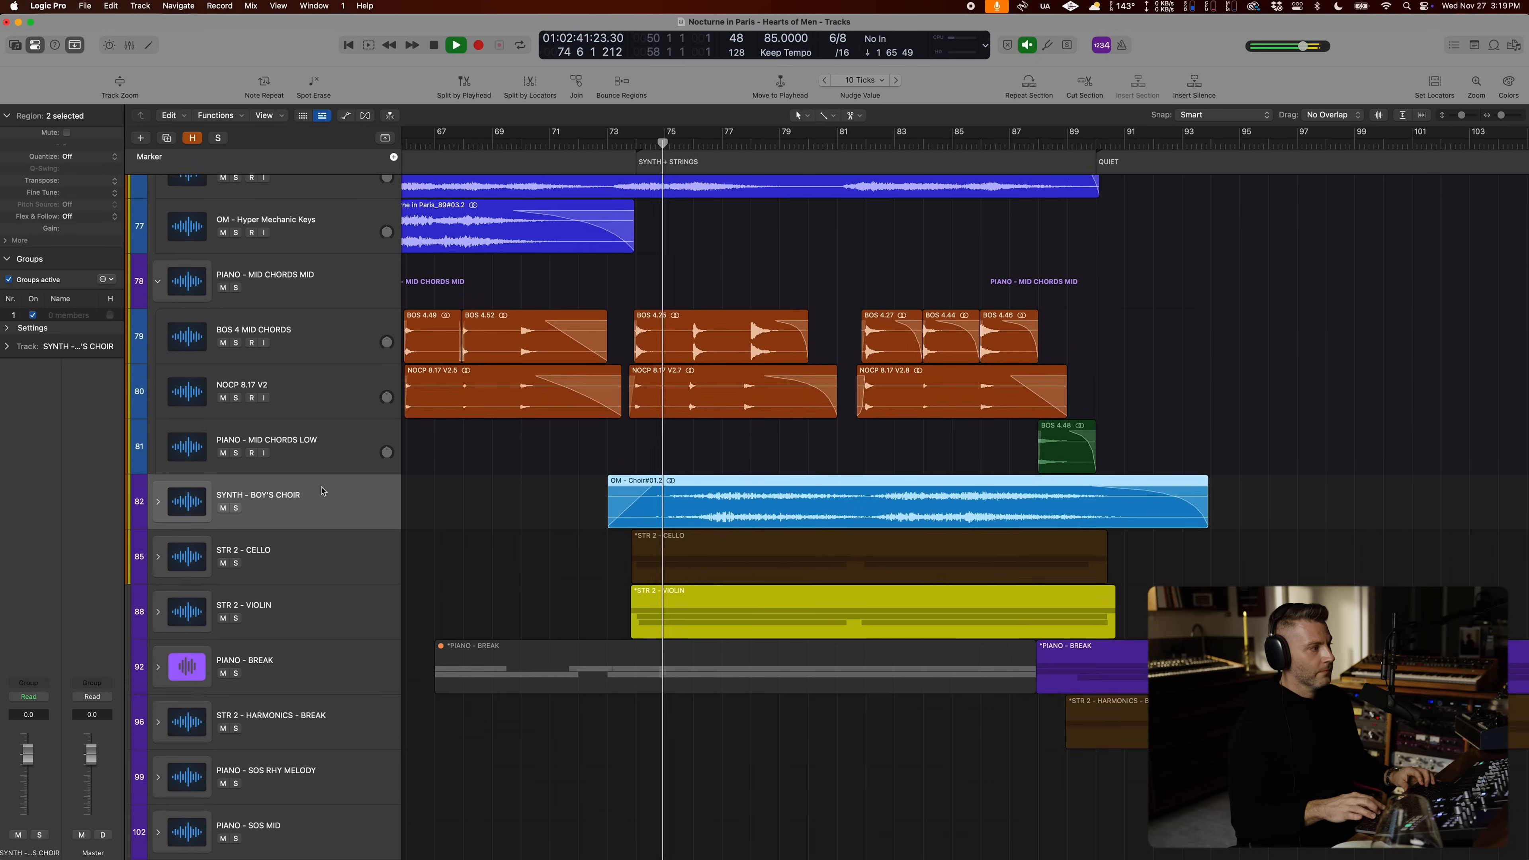
key("super+Left")
scroll(662, 515, "left", 1)
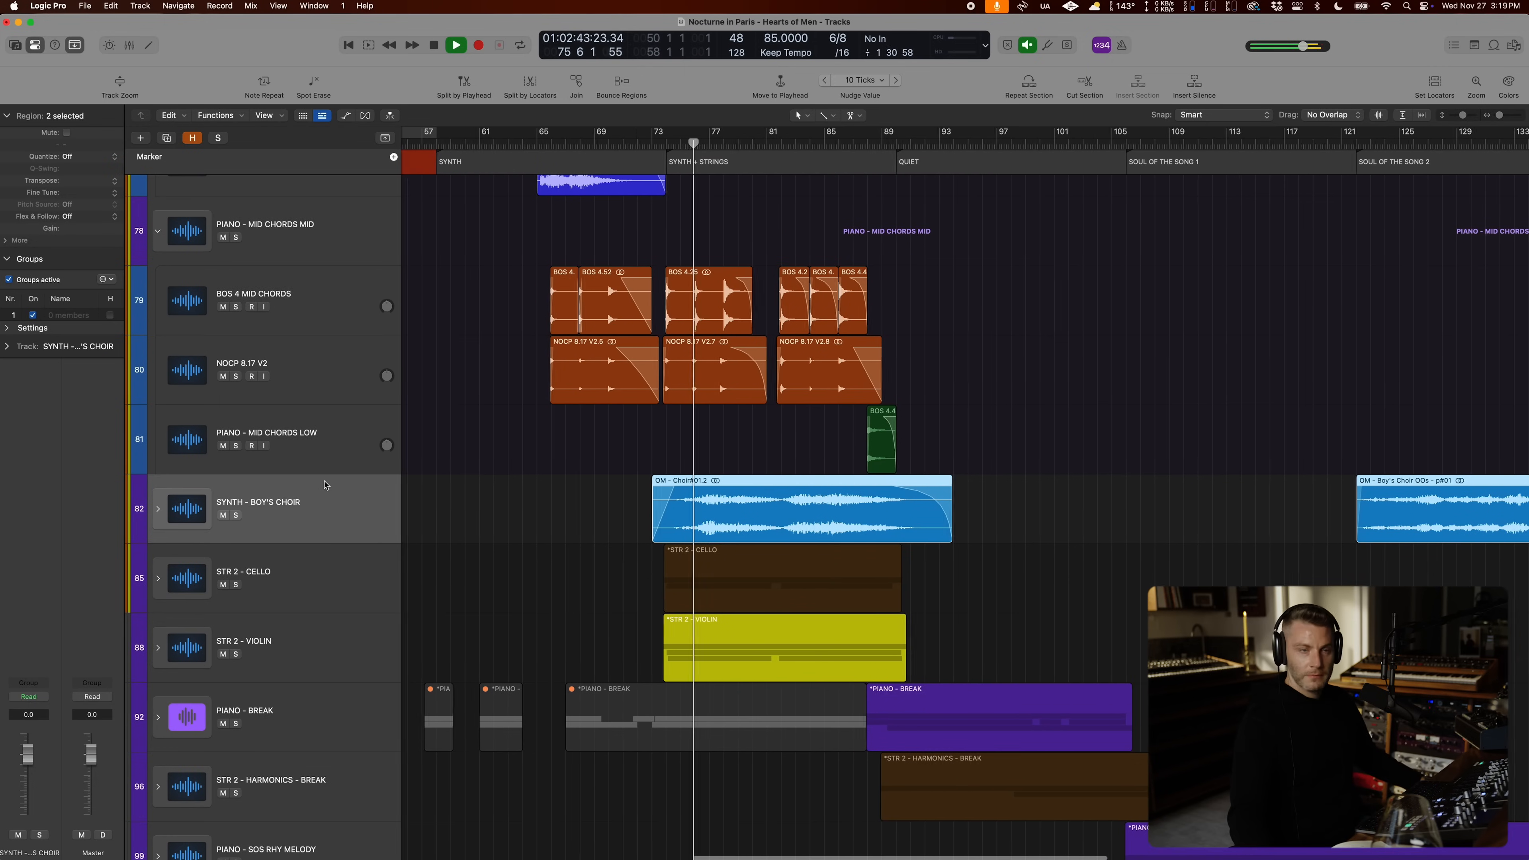
scroll(665, 523, "right", 4)
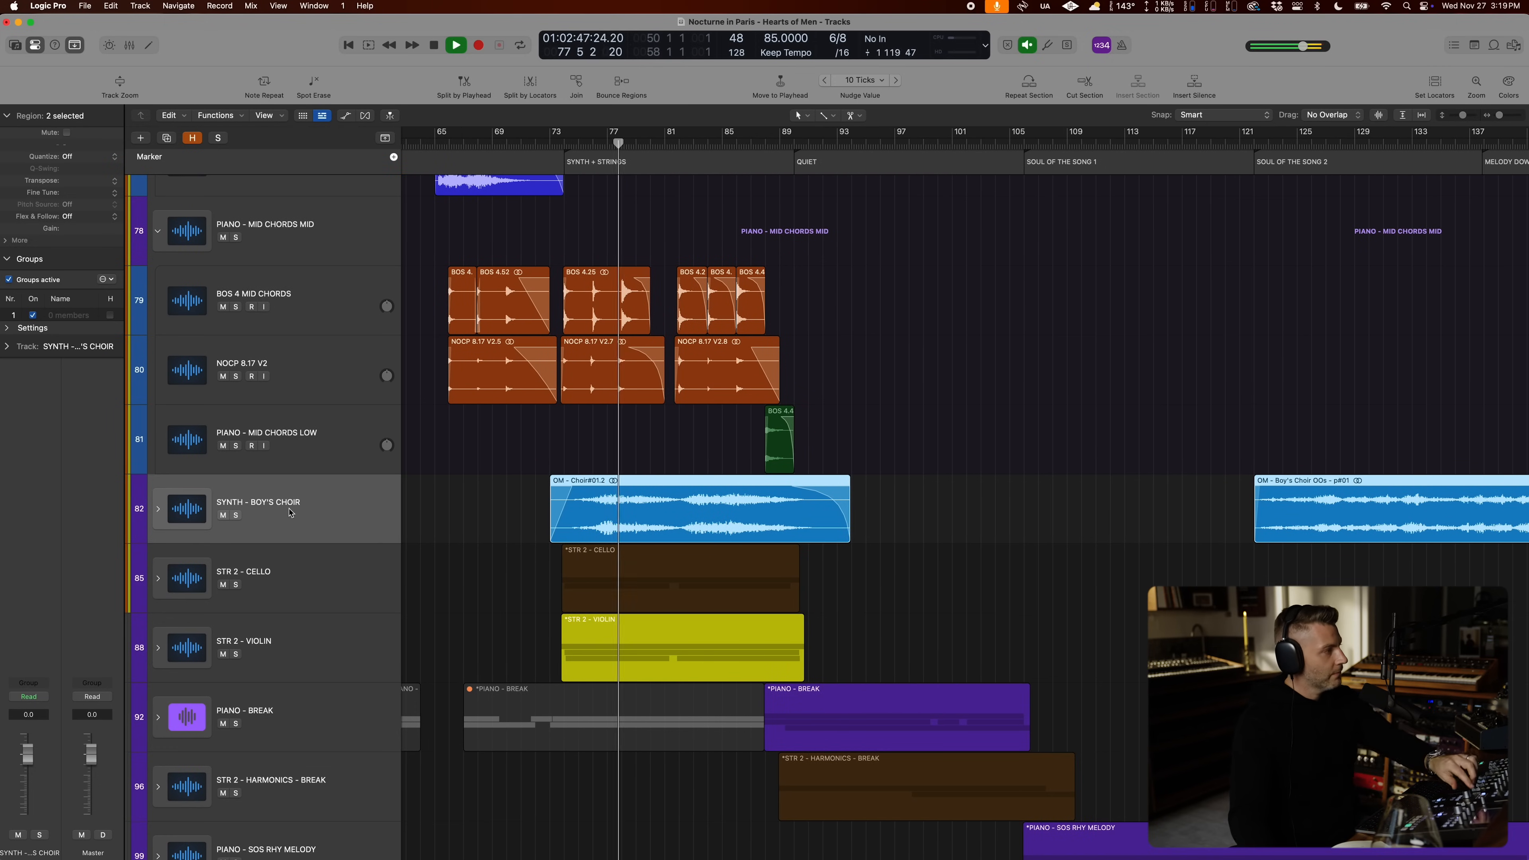
Step: Solo the STR 2 - CELLO stack and audition it from the start of the SYNTH + STRINGS section
left_click(296, 566)
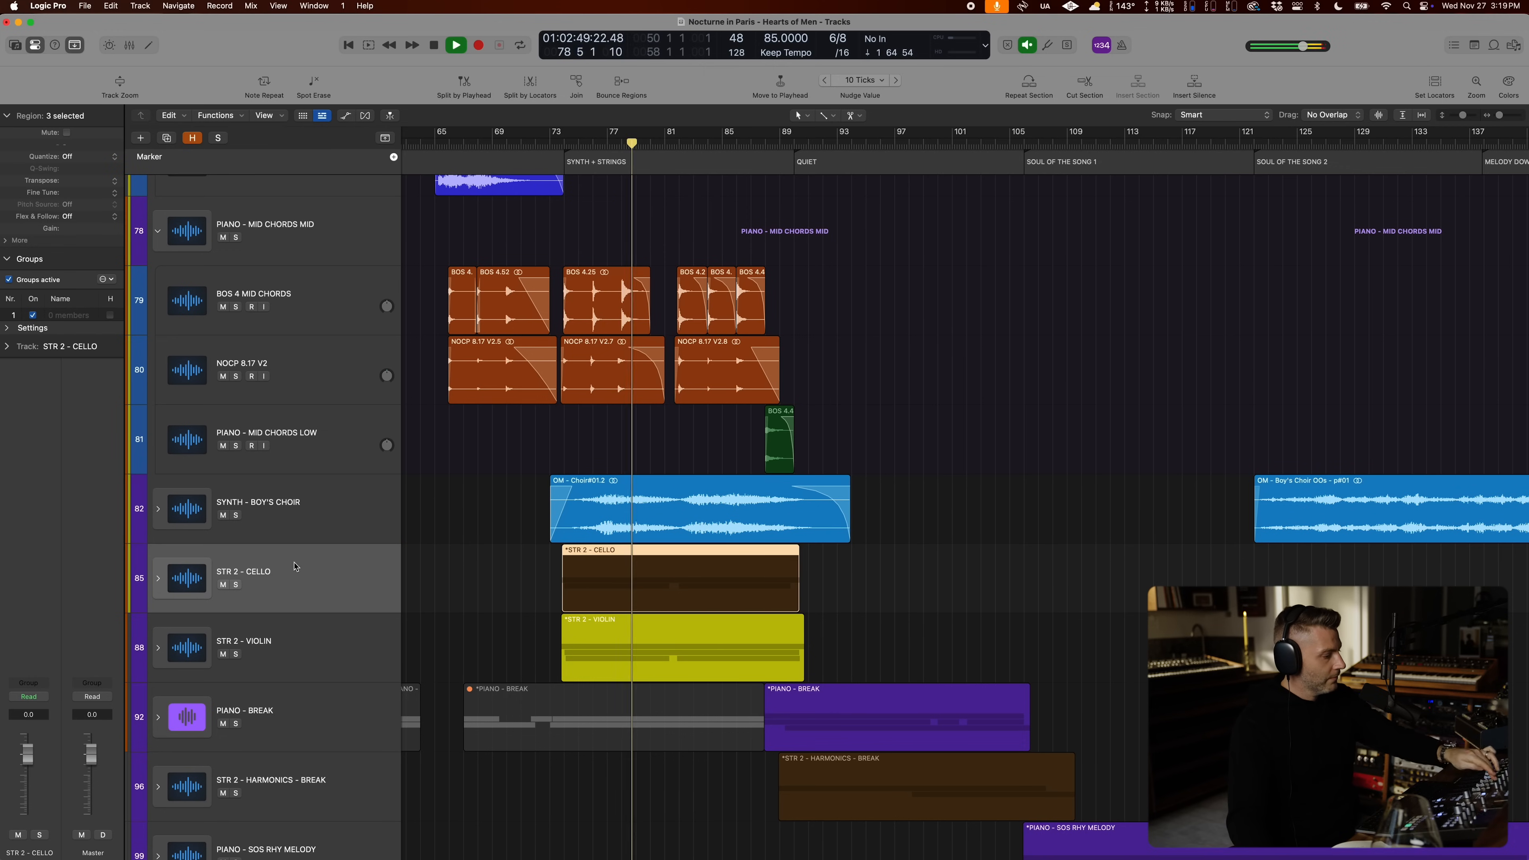
key("s")
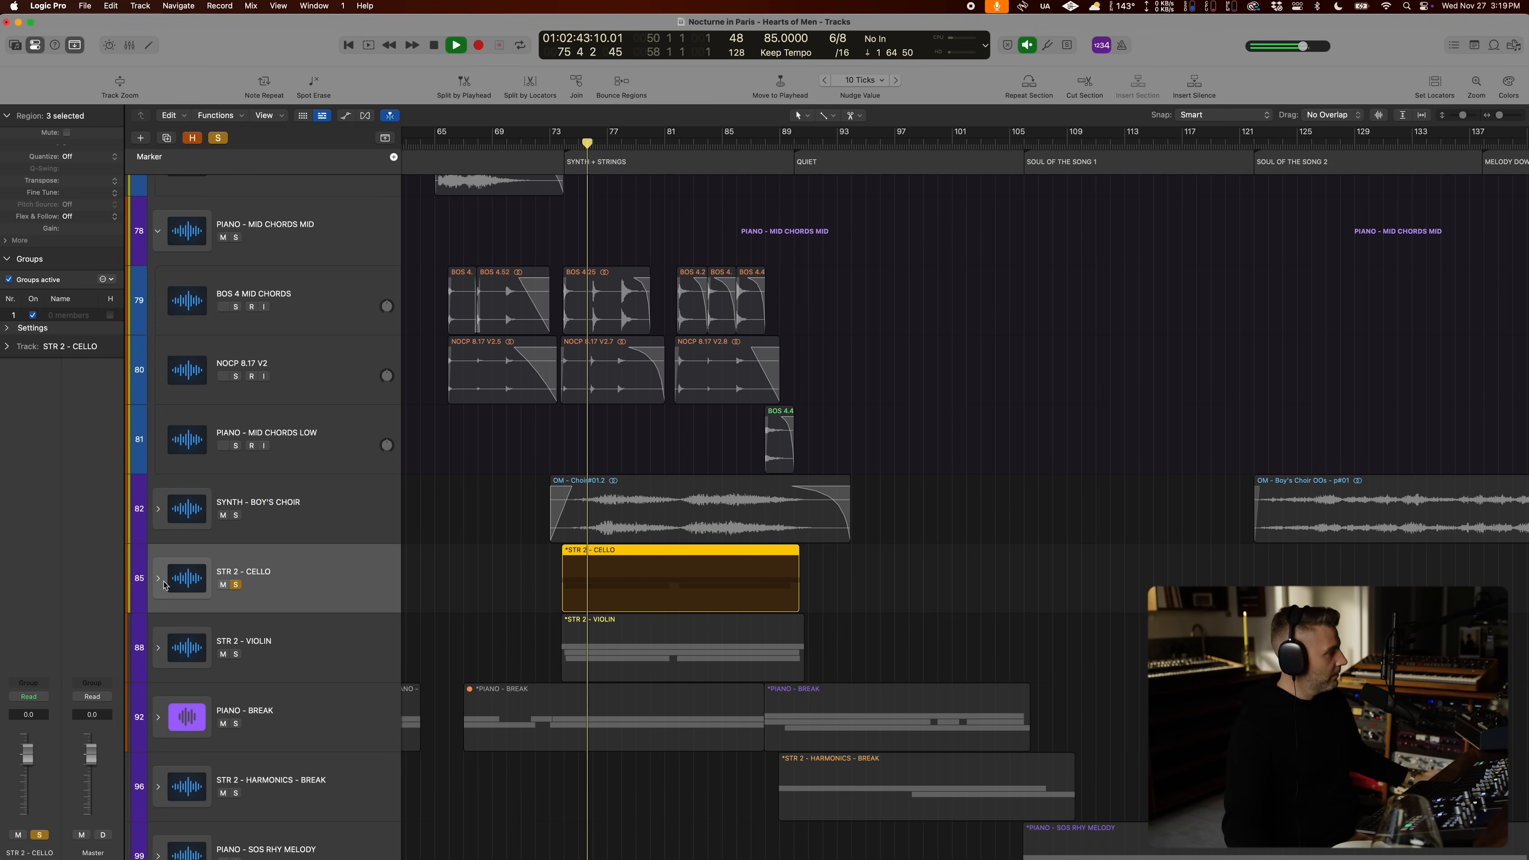
Step: Expand the STR 2 - CELLO and STR 2 - VIOLIN stacks and audition both soloed from the start of the SYNTH + STRINGS section
left_click(158, 578)
scroll(454, 558, "down", 2)
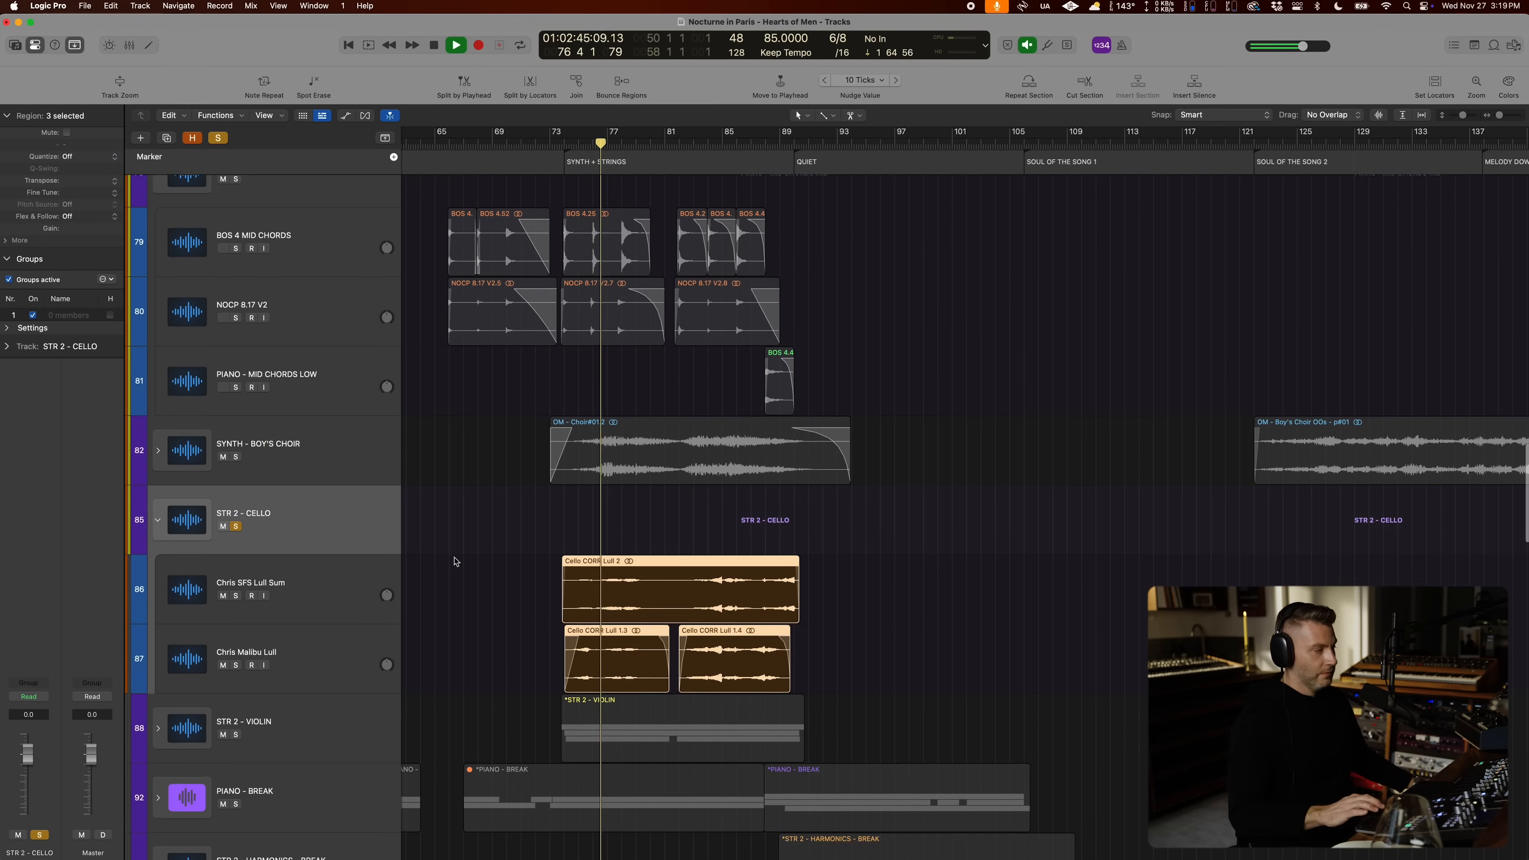
key("super+Right")
key("super+Right")
scroll(454, 562, "down", 3)
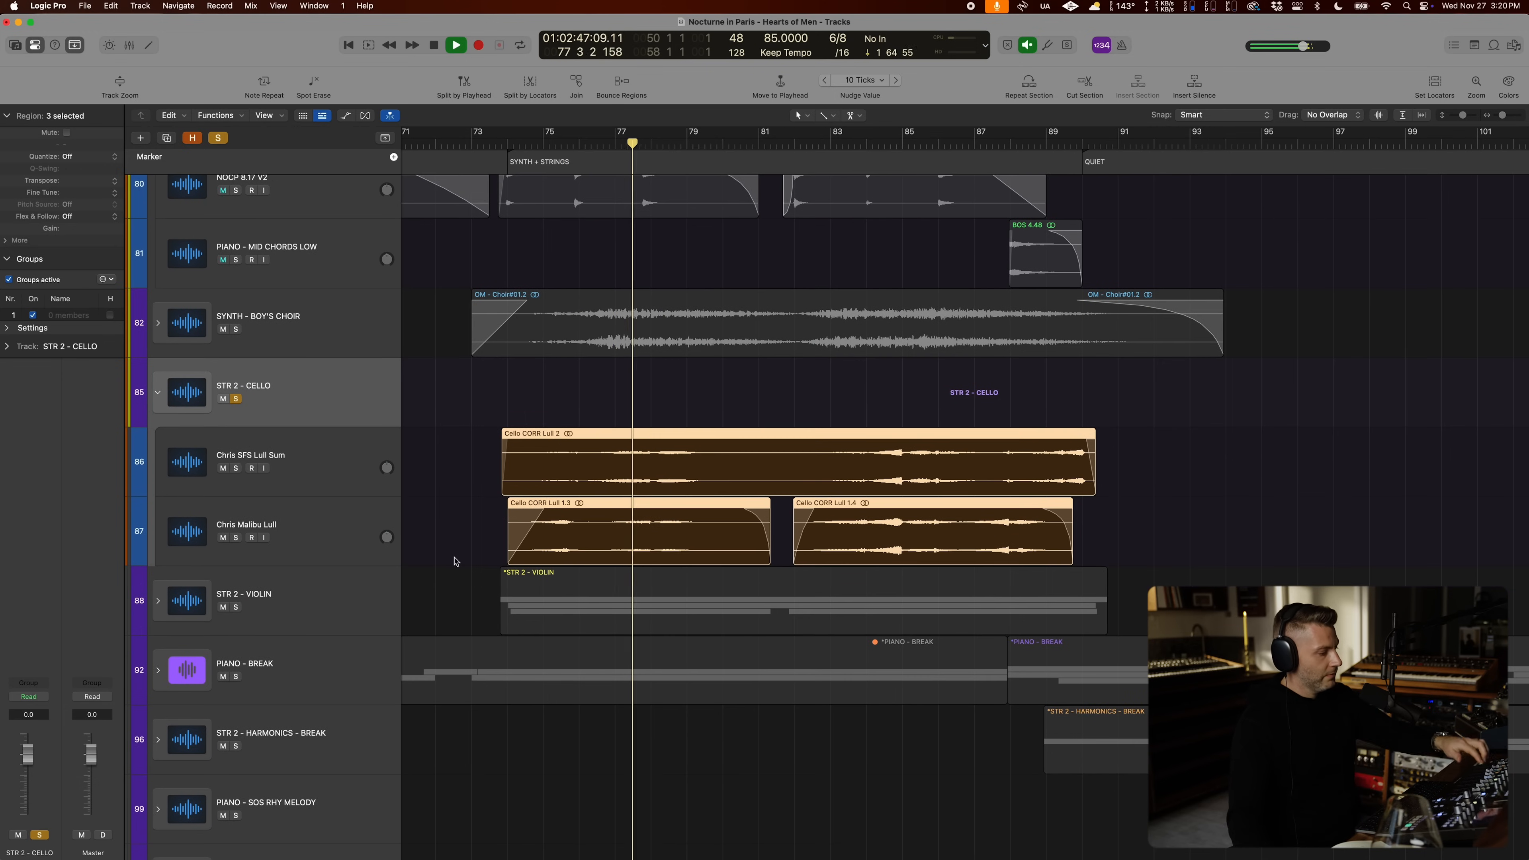
left_click(158, 601)
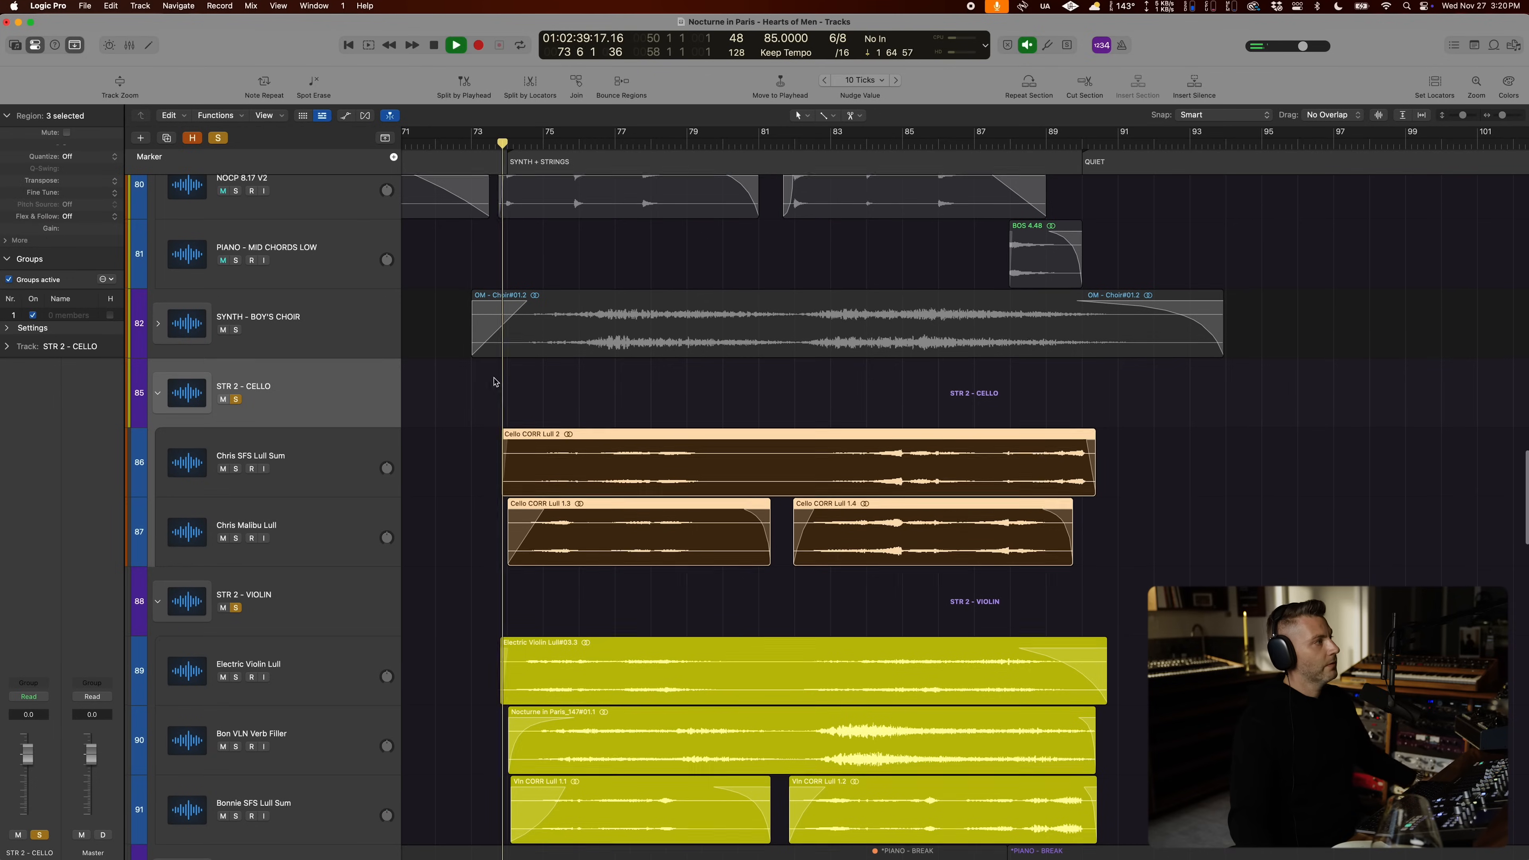
Step: Add the BASS - SUB and SYNTH - BOY'S CHOIR stacks to the soloed cello and violin while the SYNTH + STRINGS section plays
scroll(700, 443, "up", 15)
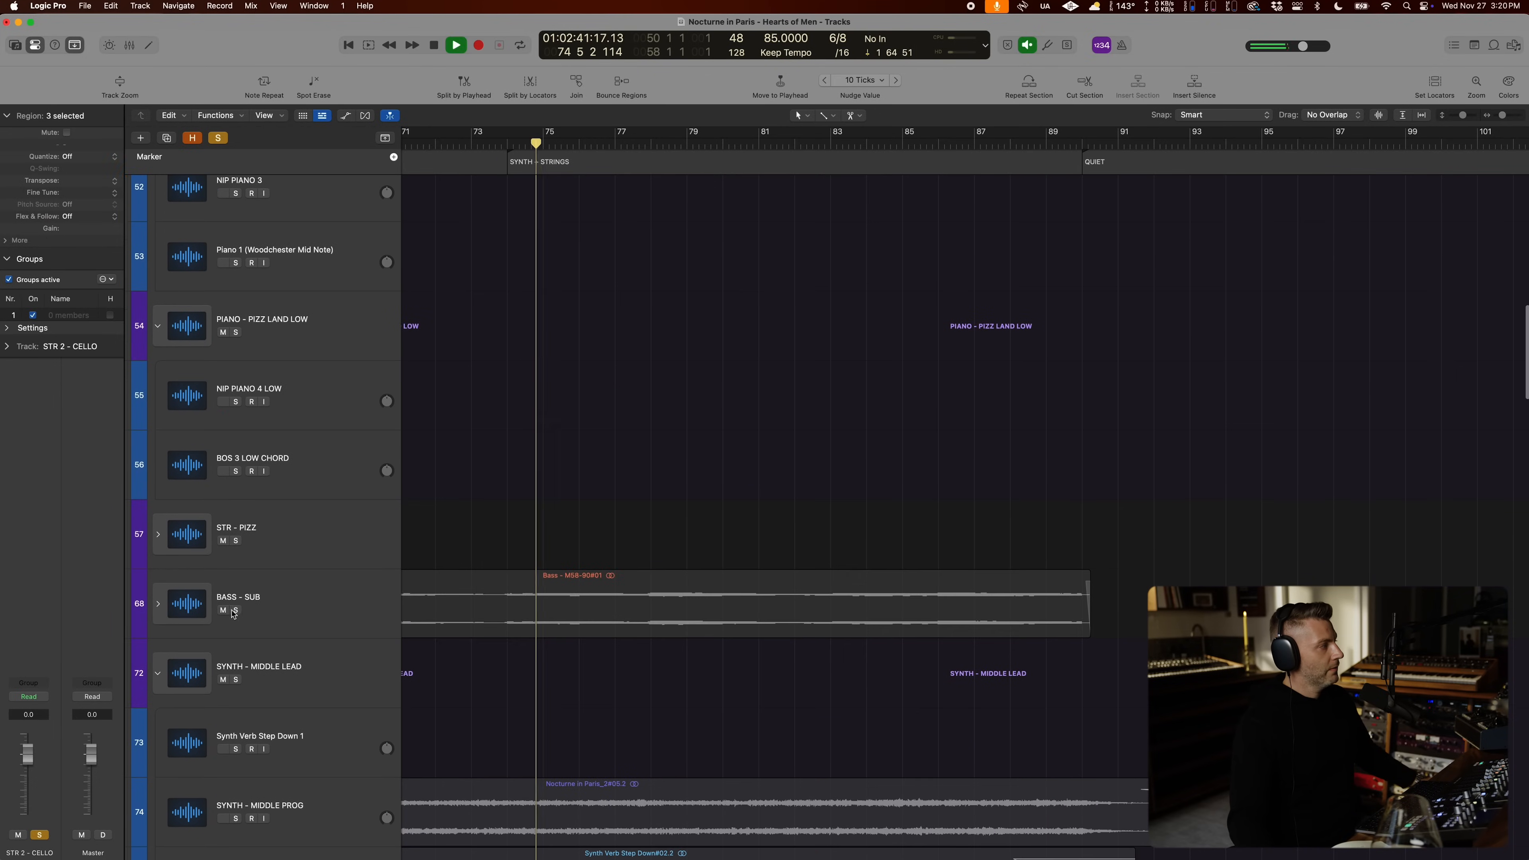
scroll(620, 603, "down", 10)
scroll(620, 603, "down", 3)
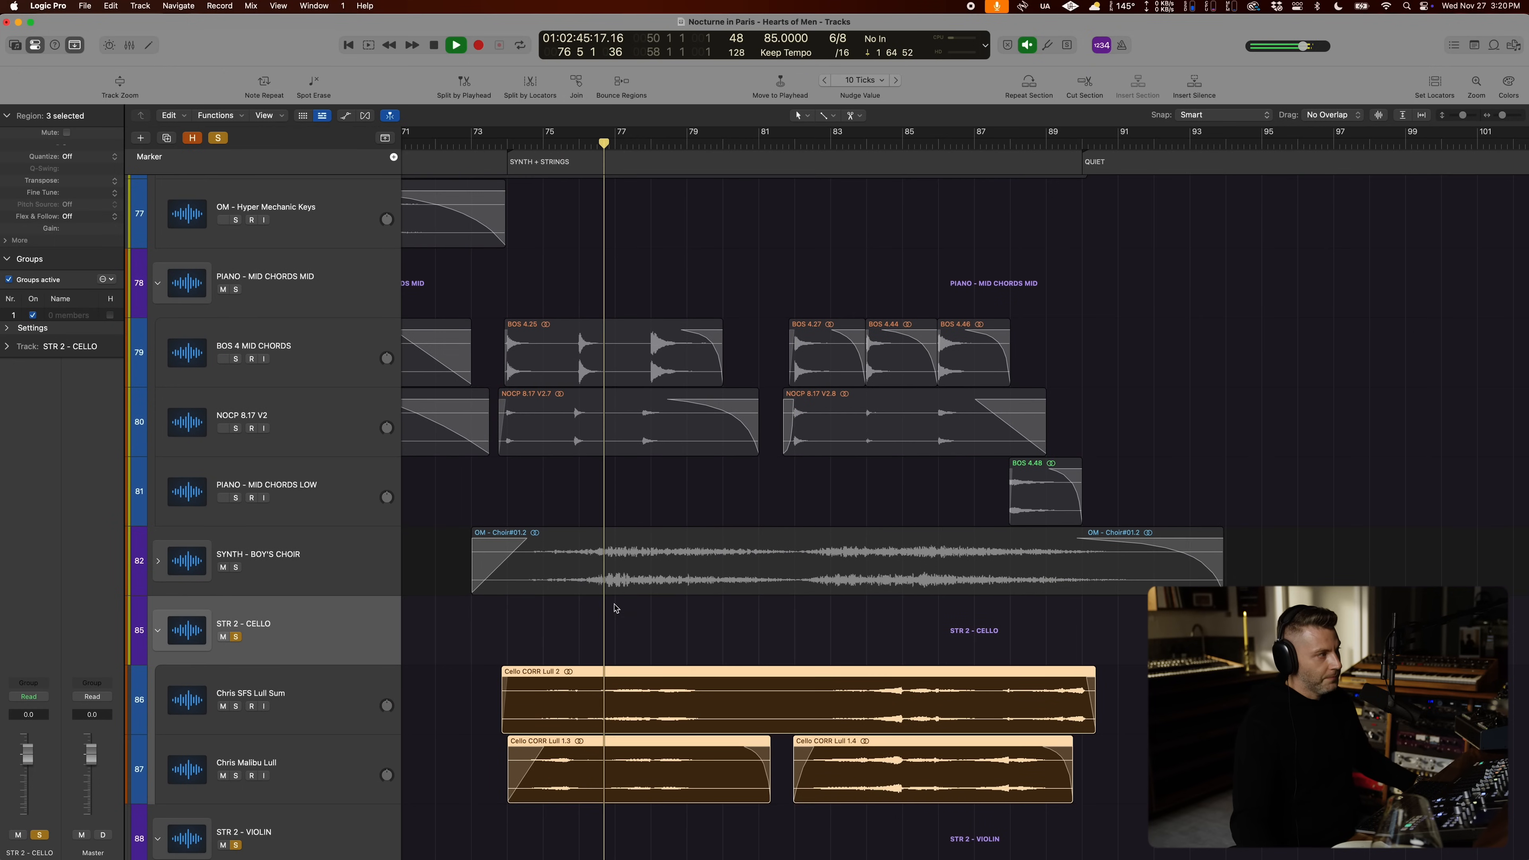
scroll(528, 544, "up", 8)
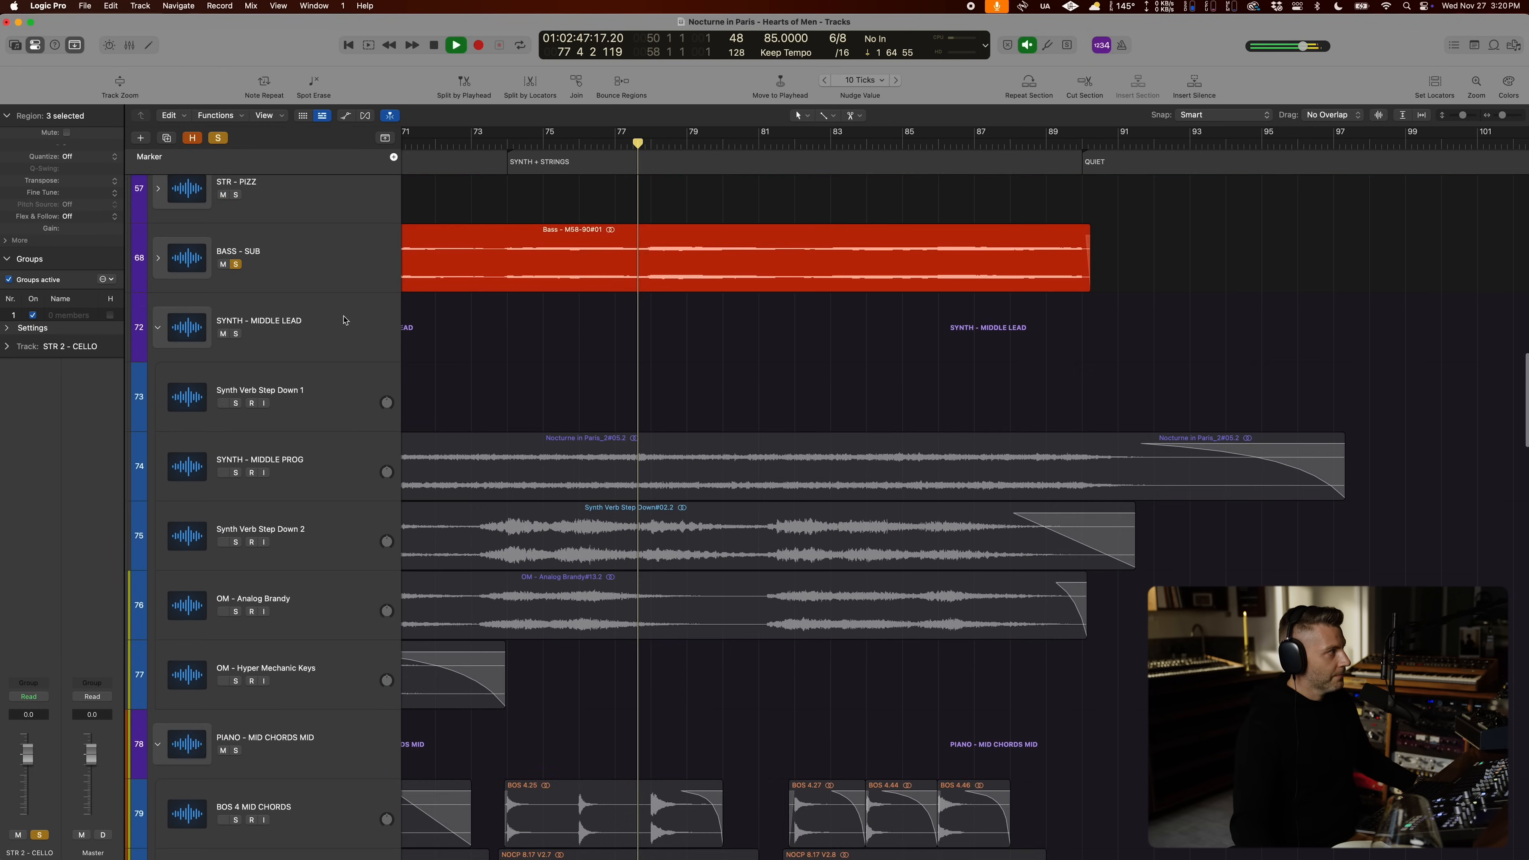
left_click(231, 324)
scroll(621, 555, "down", 8)
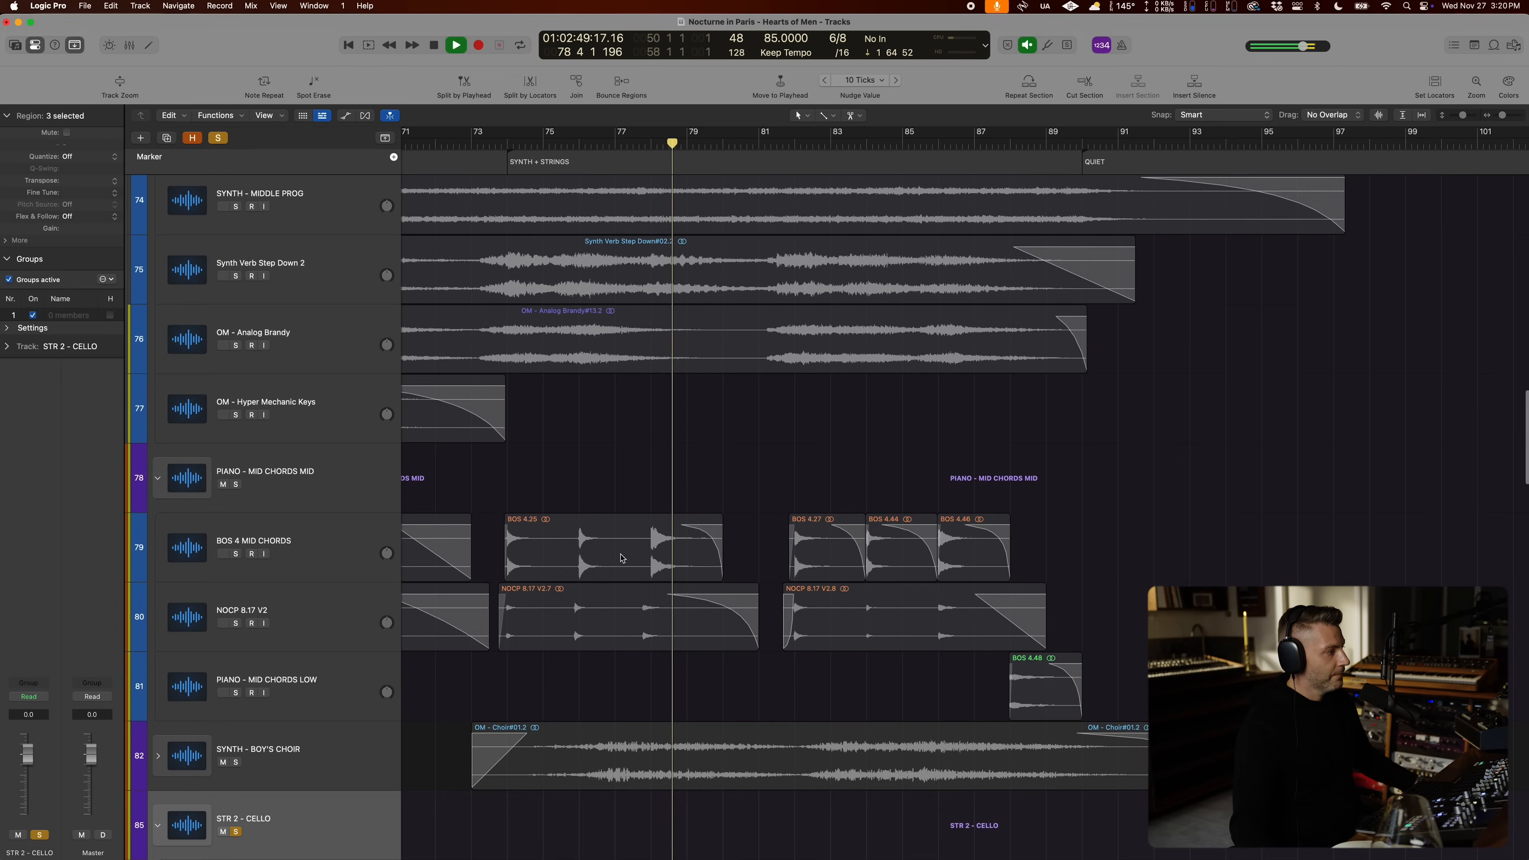
scroll(622, 555, "down", 1)
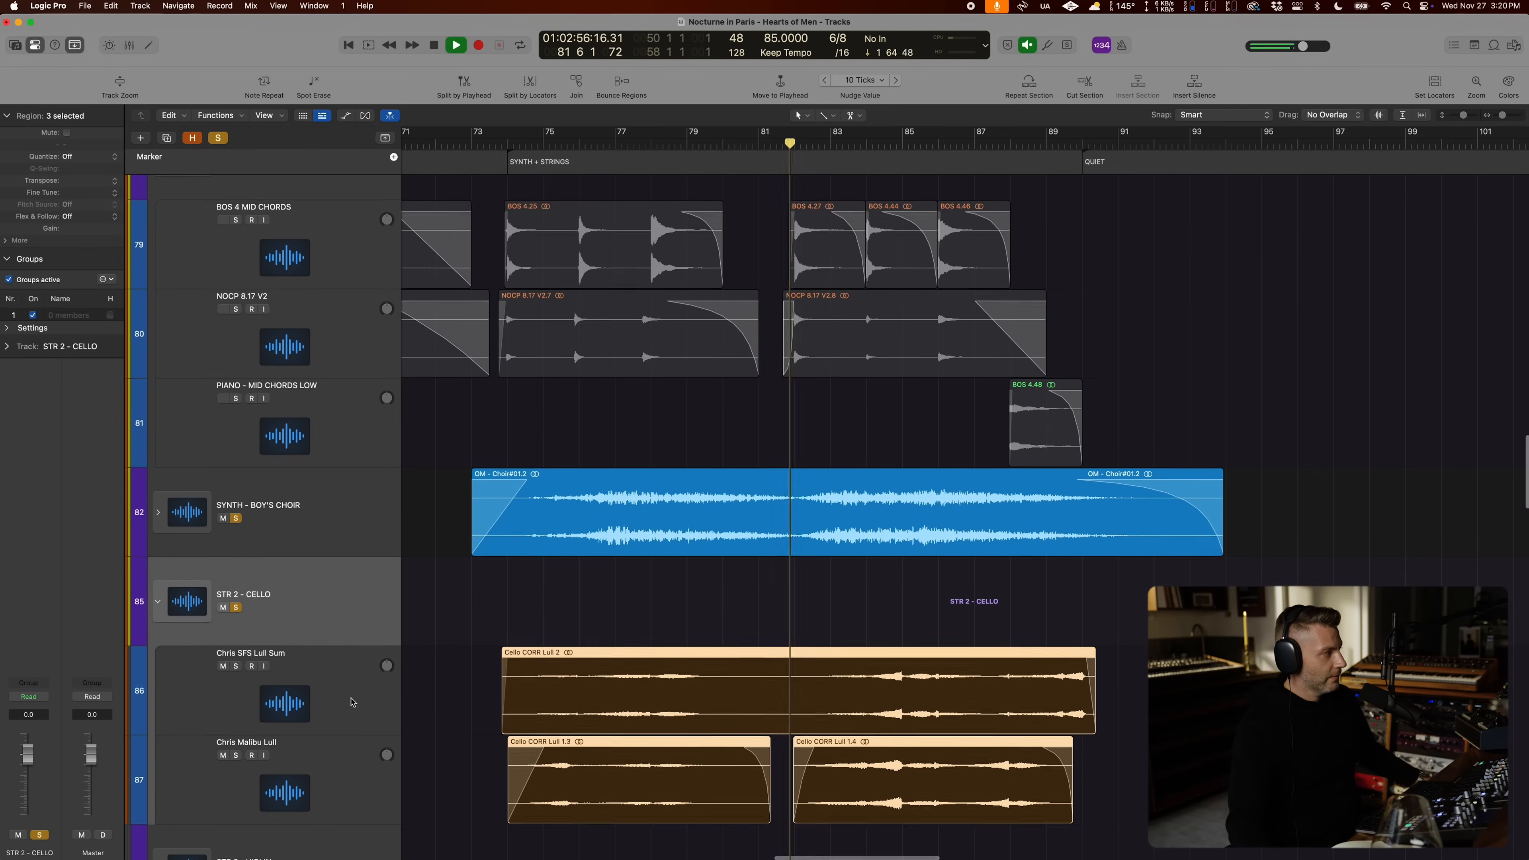
Step: Select the SFS Lull Sum cello track and look over the choir, cello and violin regions as the soloed layers play
scroll(344, 657, "down", 3)
left_click(343, 657)
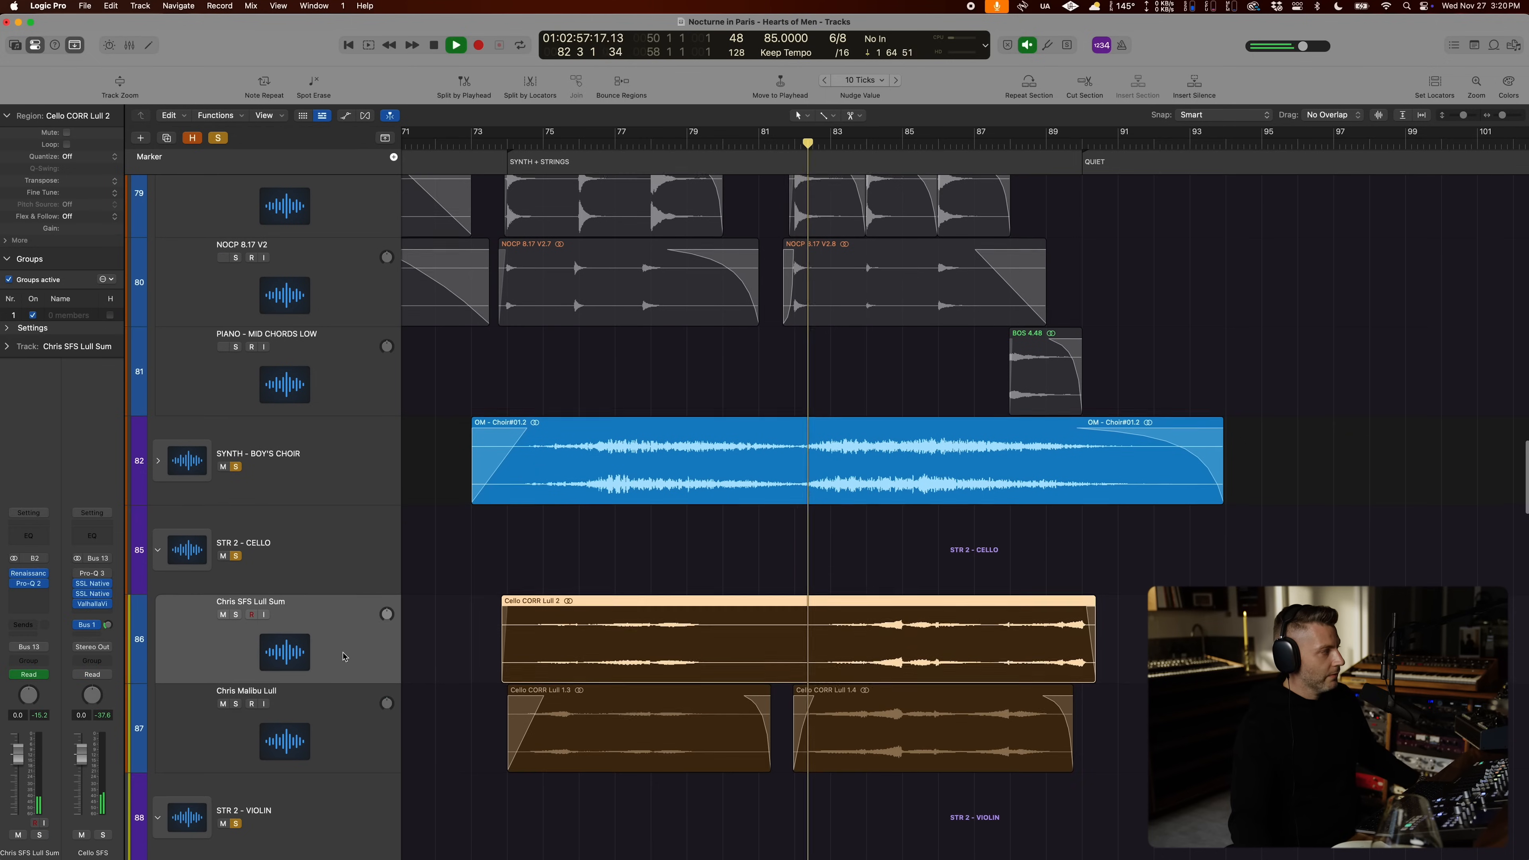
scroll(343, 657, "down", 3)
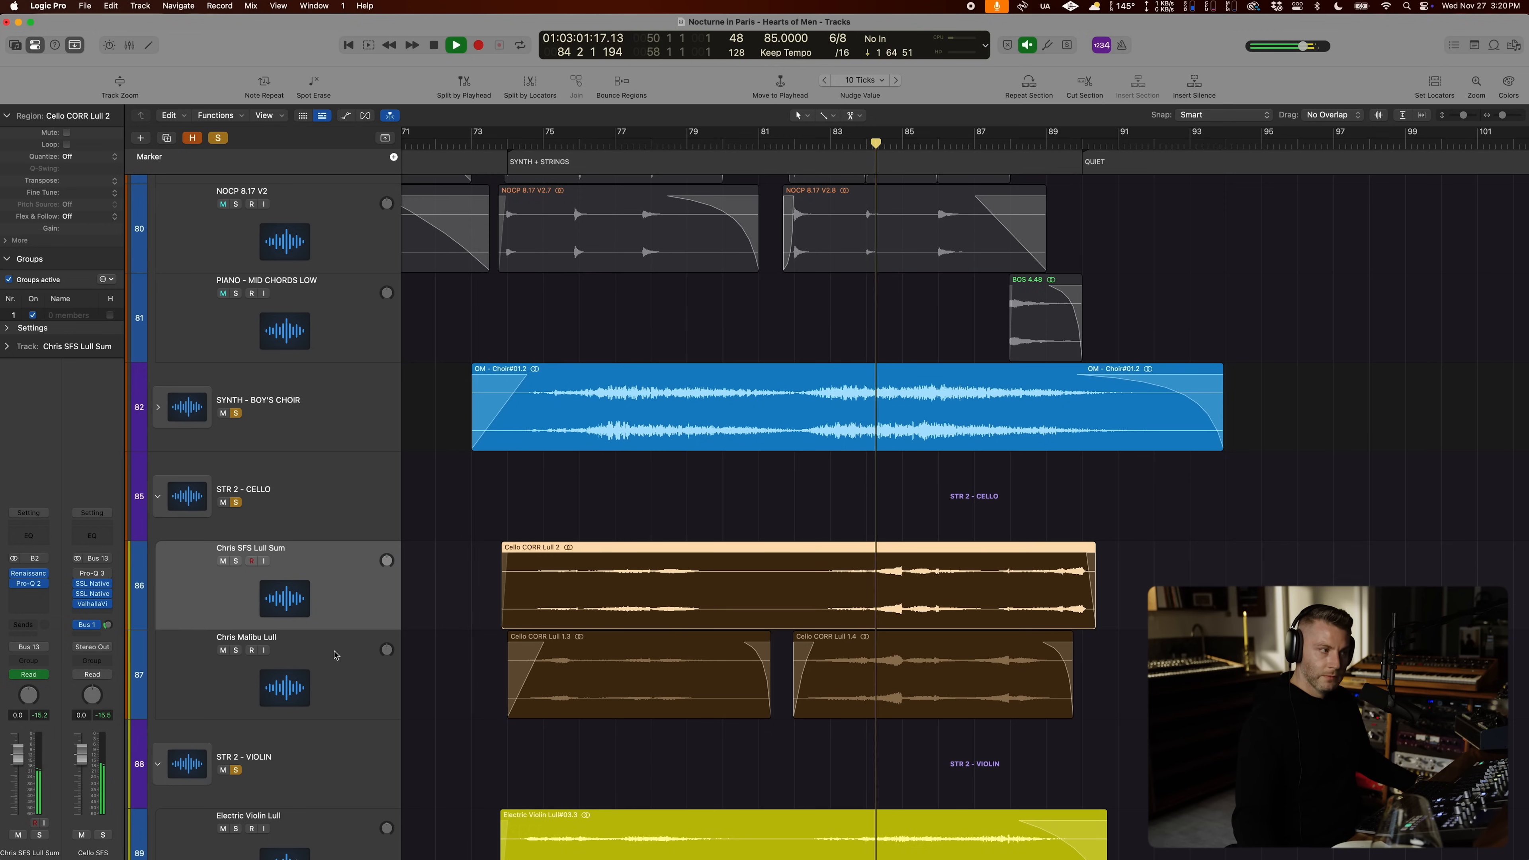
key("super+Left")
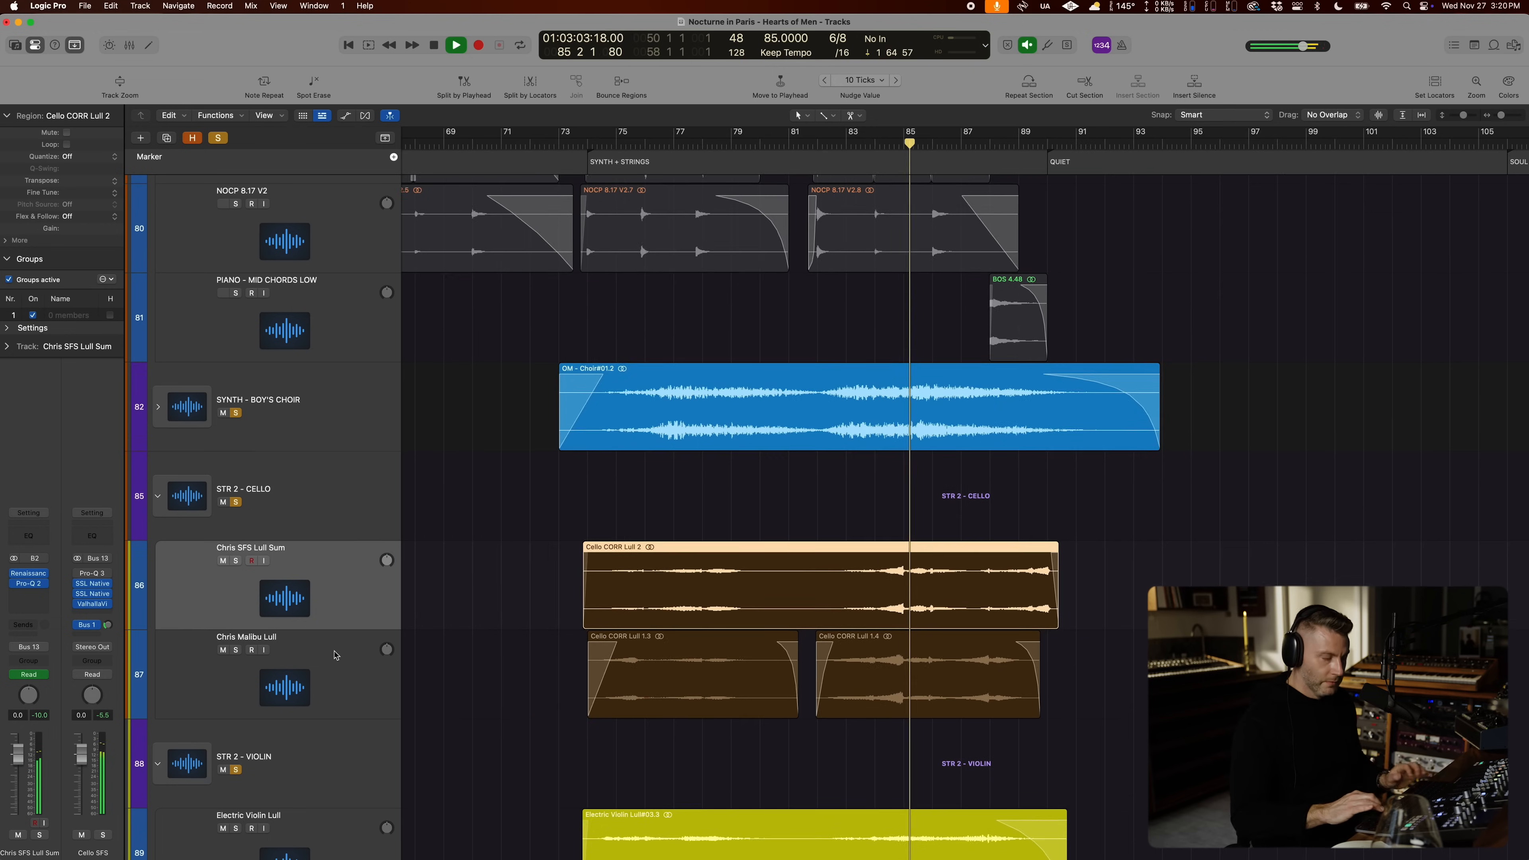
key("super+Up")
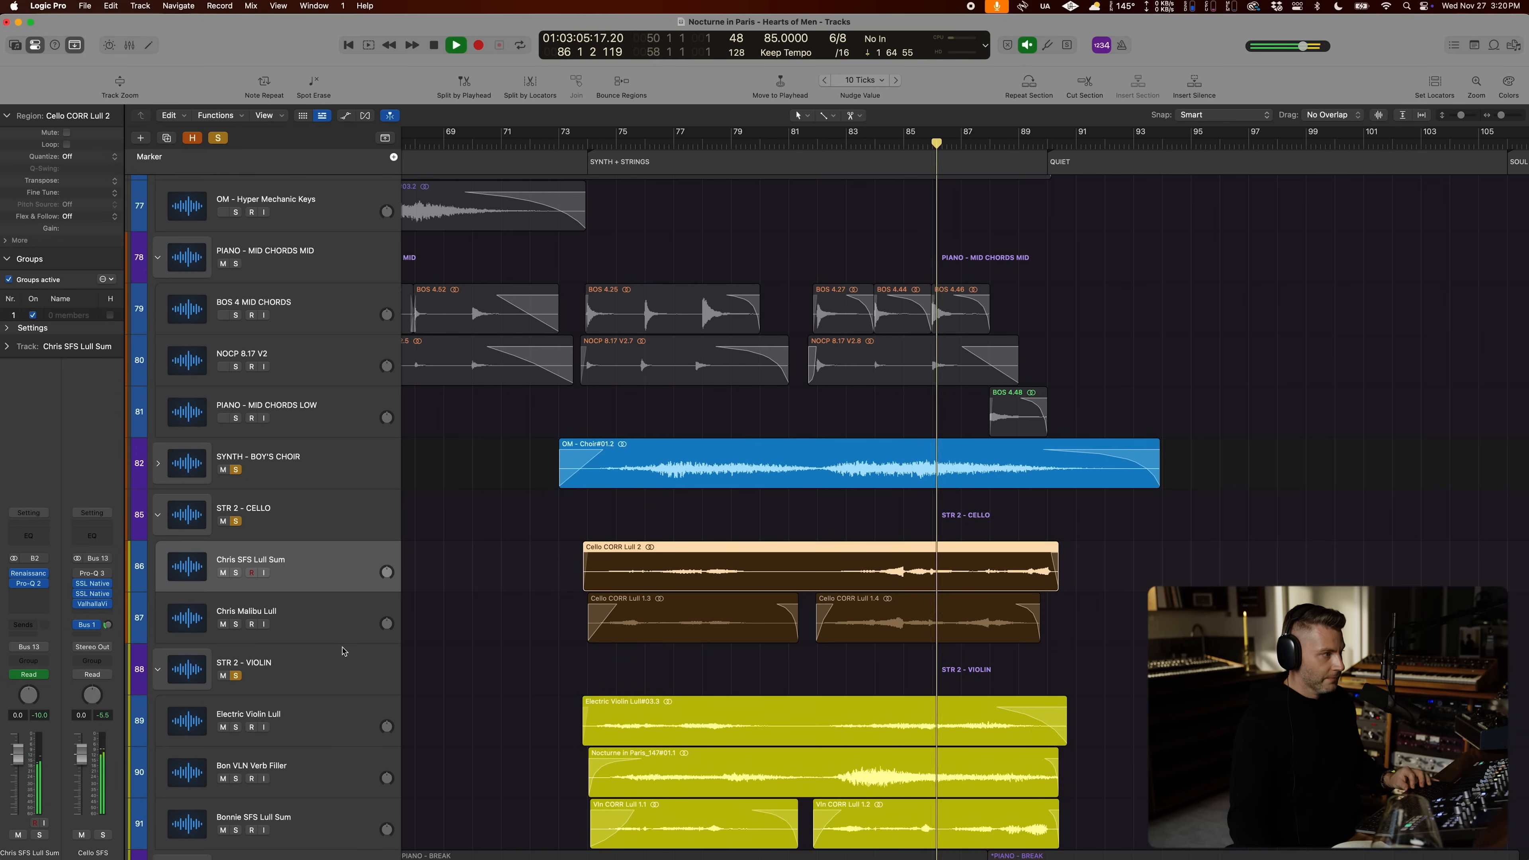
Step: Collapse the STR 2 - VIOLIN stack and play the full mix from the end of SYNTH + STRINGS, looking over which layers drop out
scroll(641, 588, "right", 5)
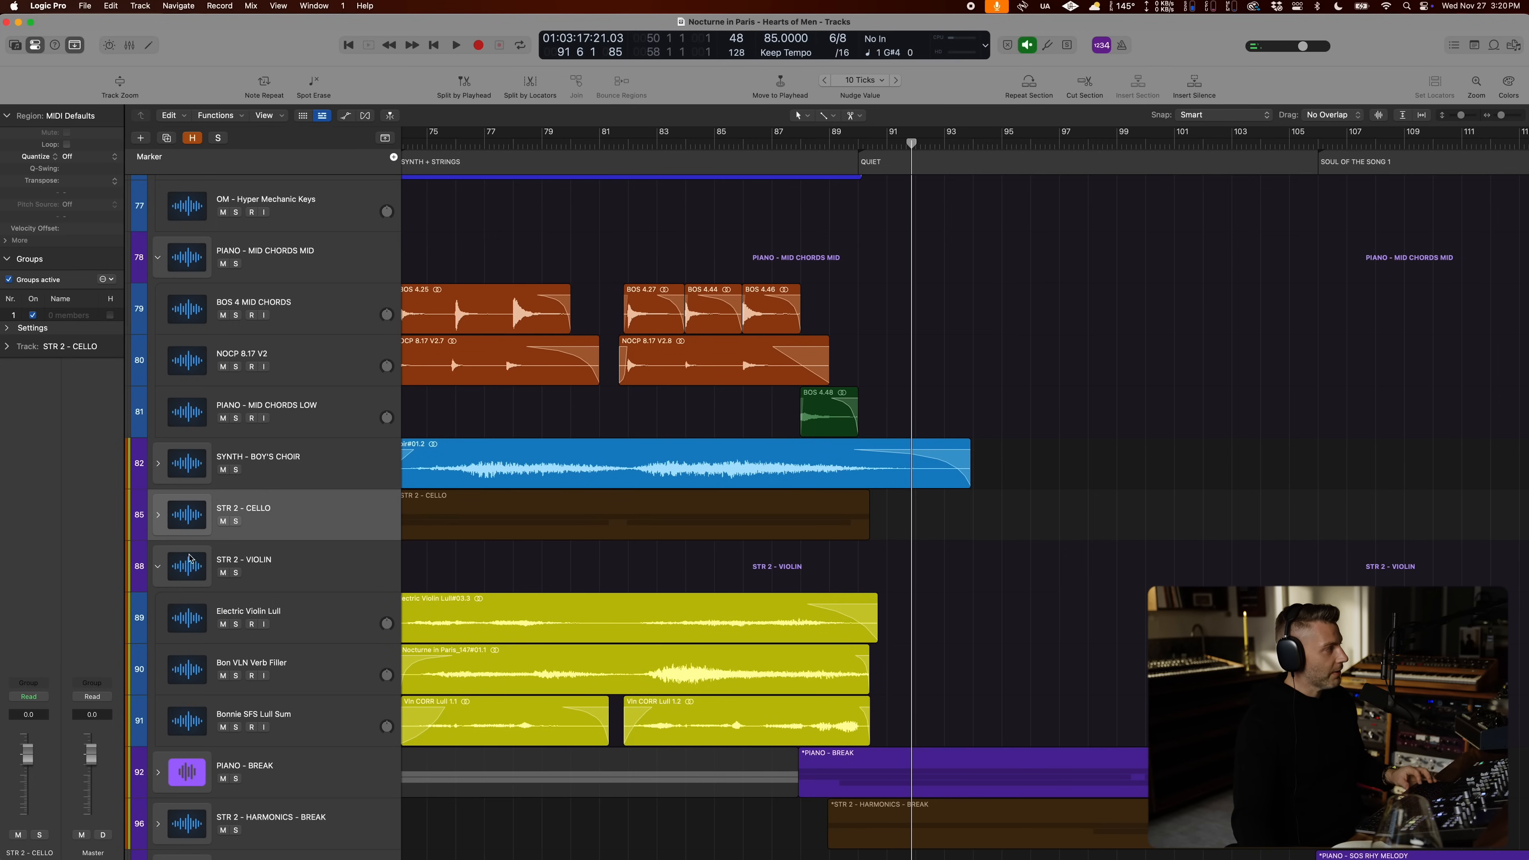
left_click(159, 567)
left_click(618, 143)
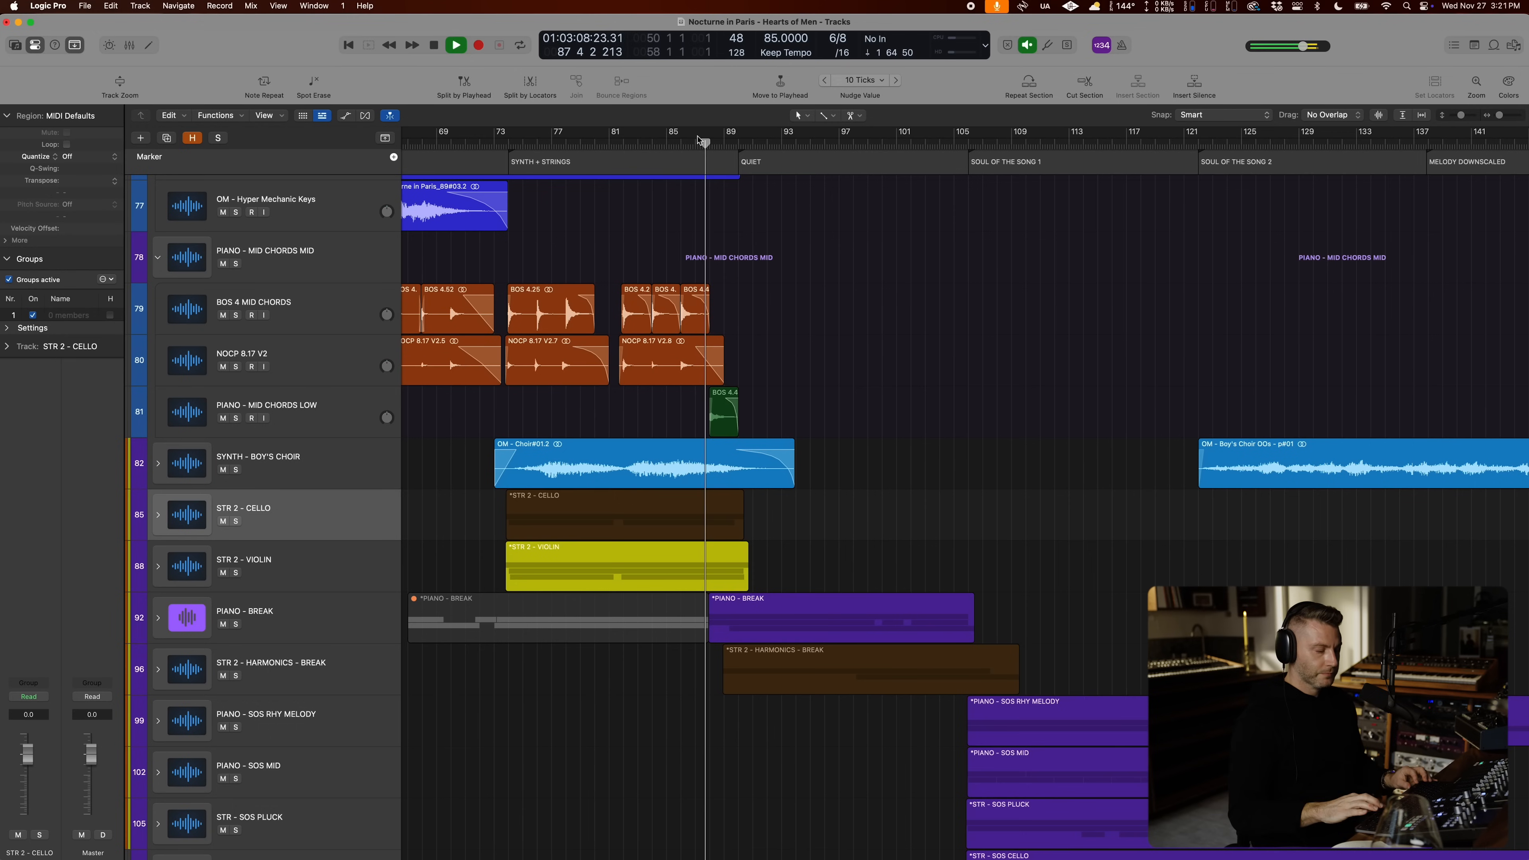
key("super+Down")
scroll(939, 256, "up", 10)
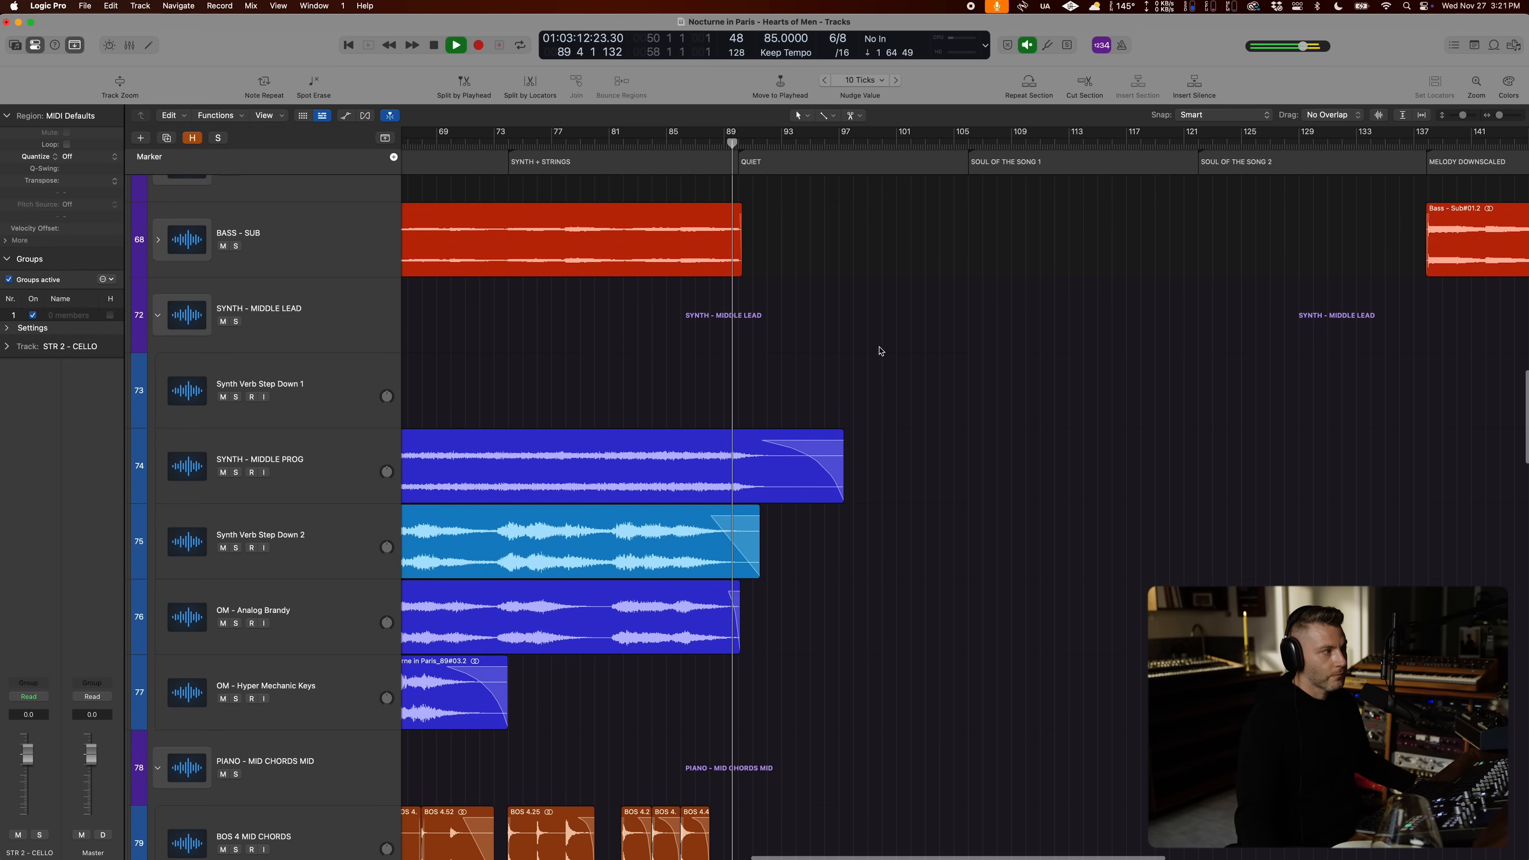
scroll(879, 351, "down", 15)
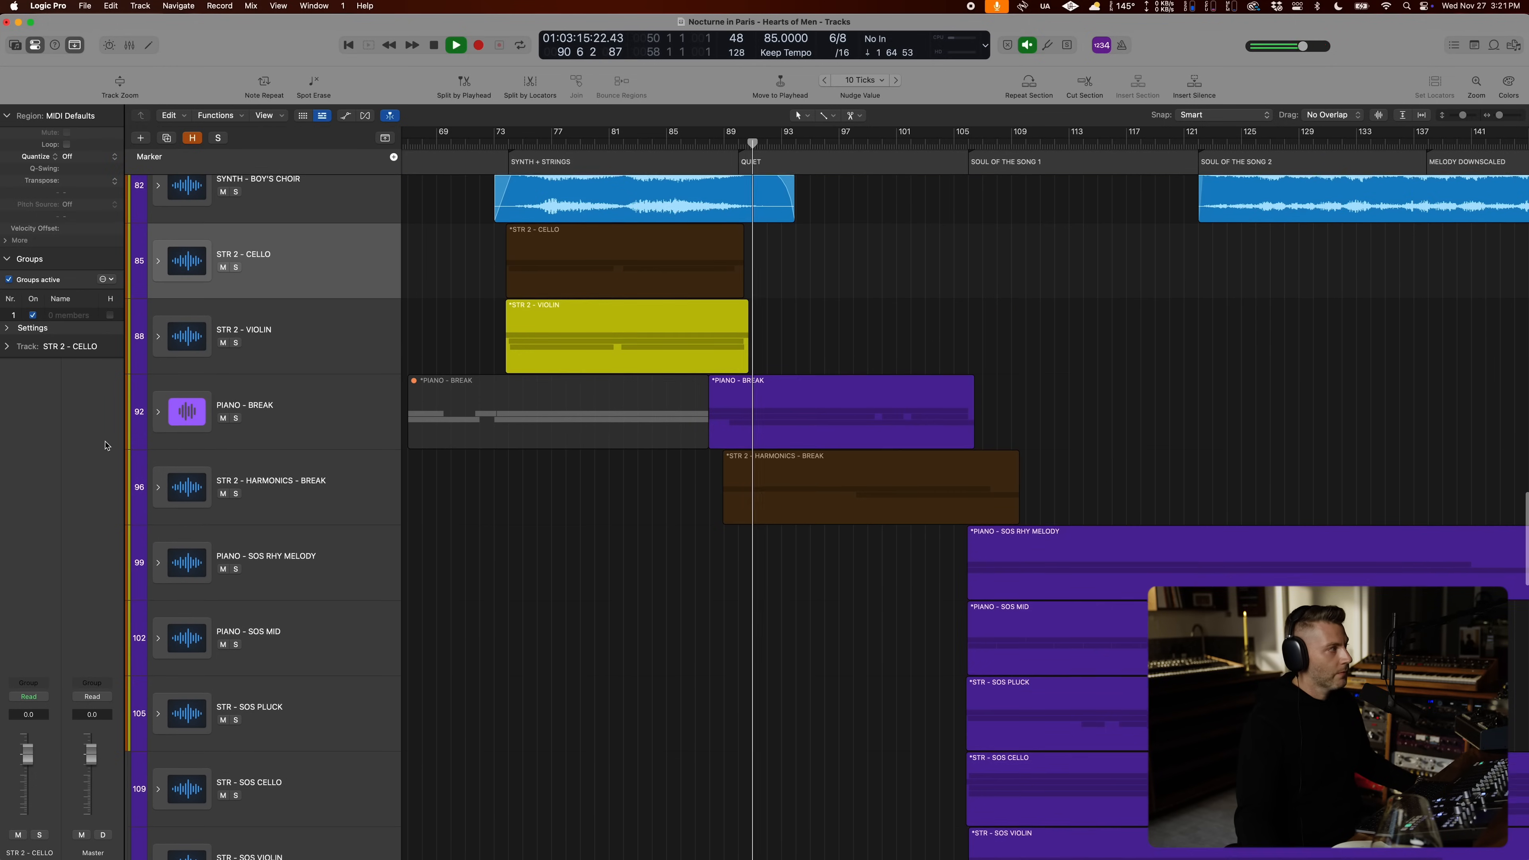
Step: Expand the PIANO - BREAK and STR 2 - HARMONICS - BREAK stacks and look over their regions as the QUIET section plays
left_click(265, 428)
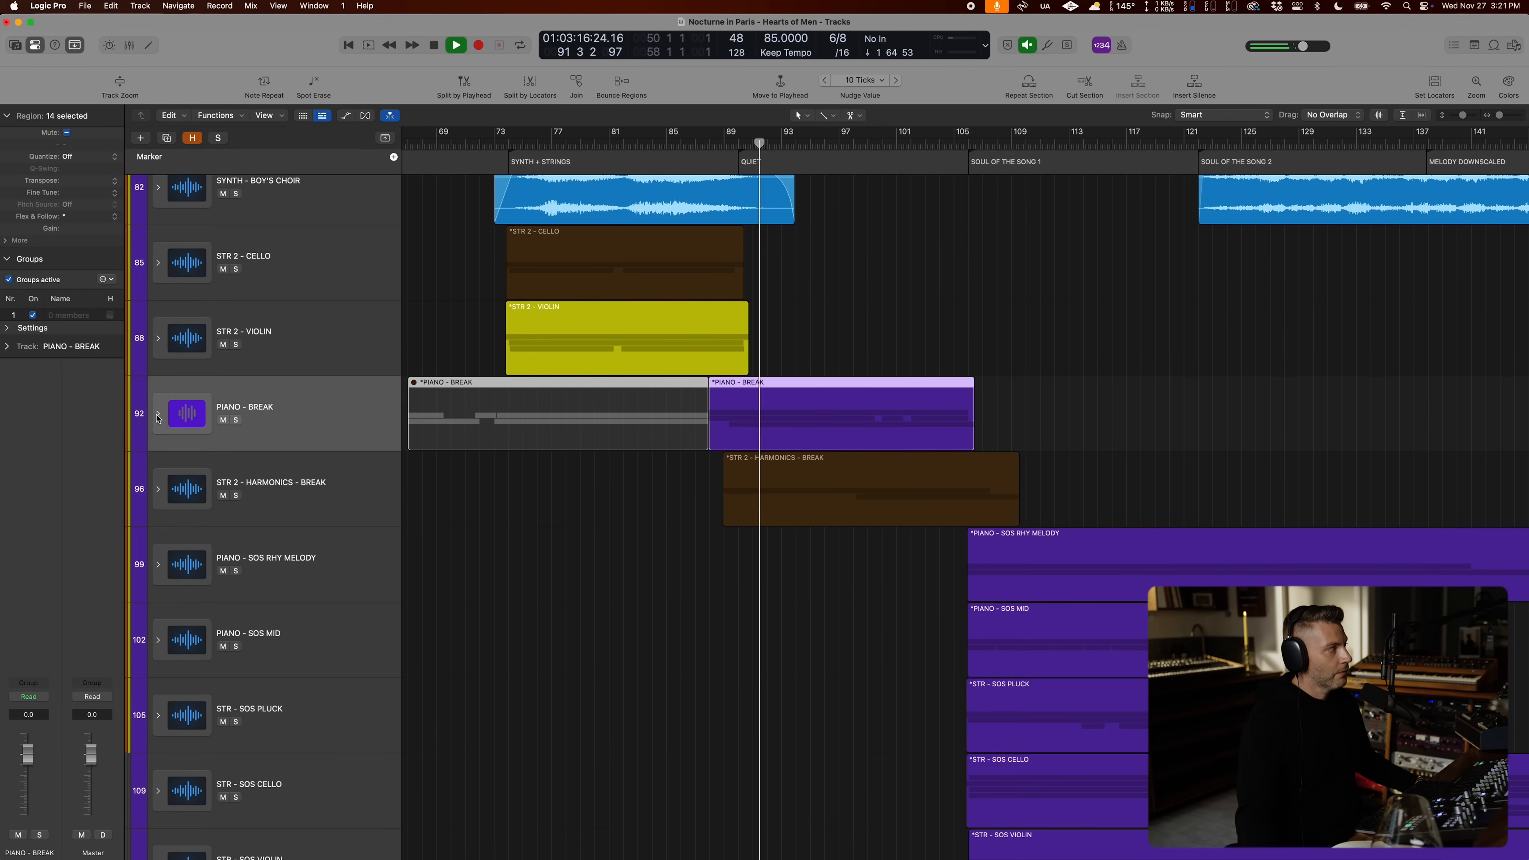
left_click(158, 411)
scroll(204, 600, "down", 1)
scroll(204, 600, "down", 1)
left_click(160, 620)
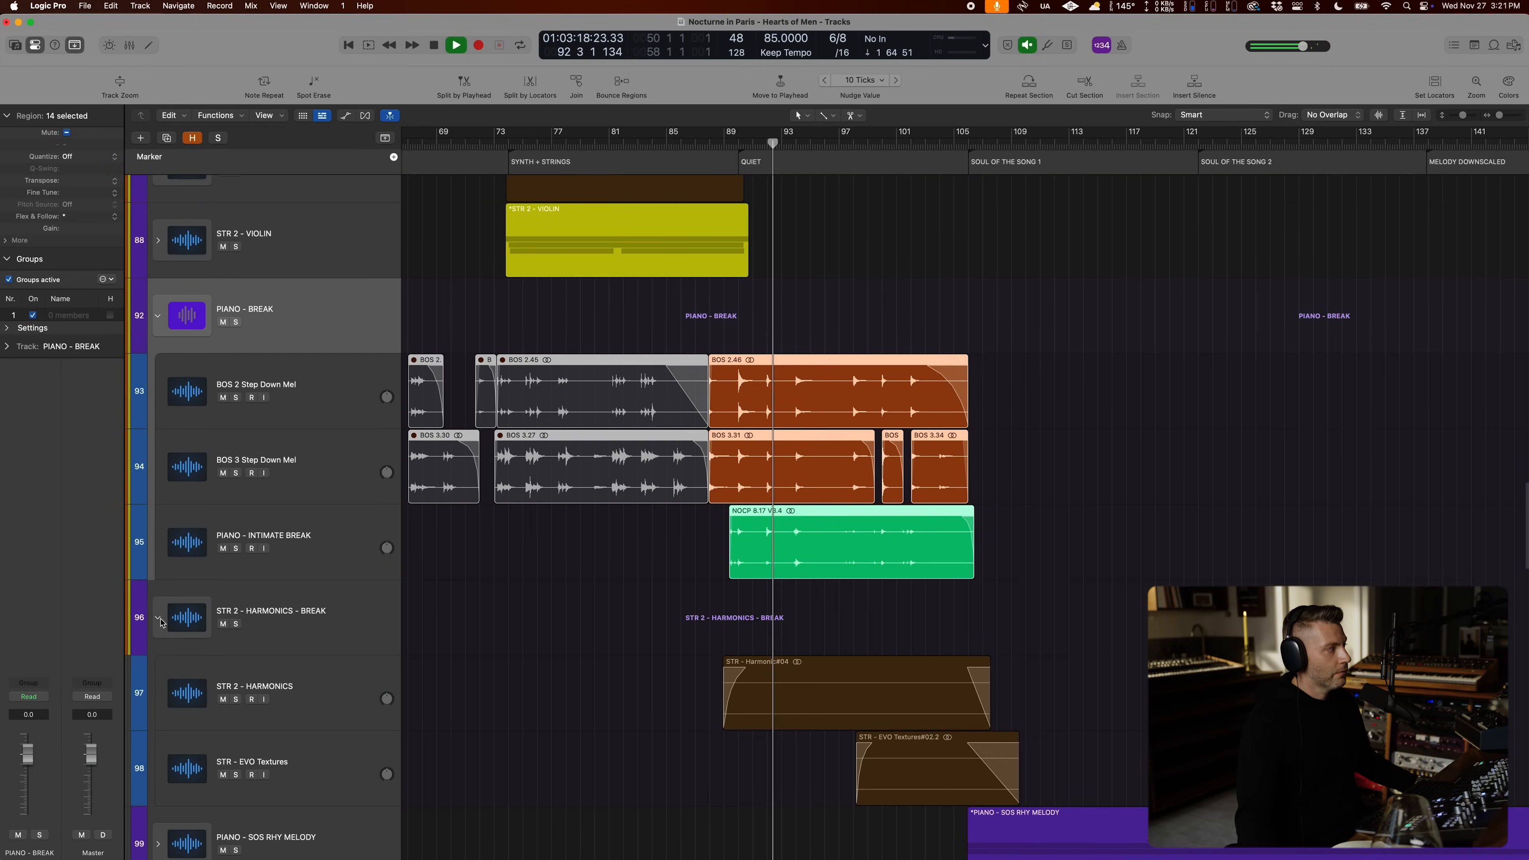
scroll(274, 567, "down", 3)
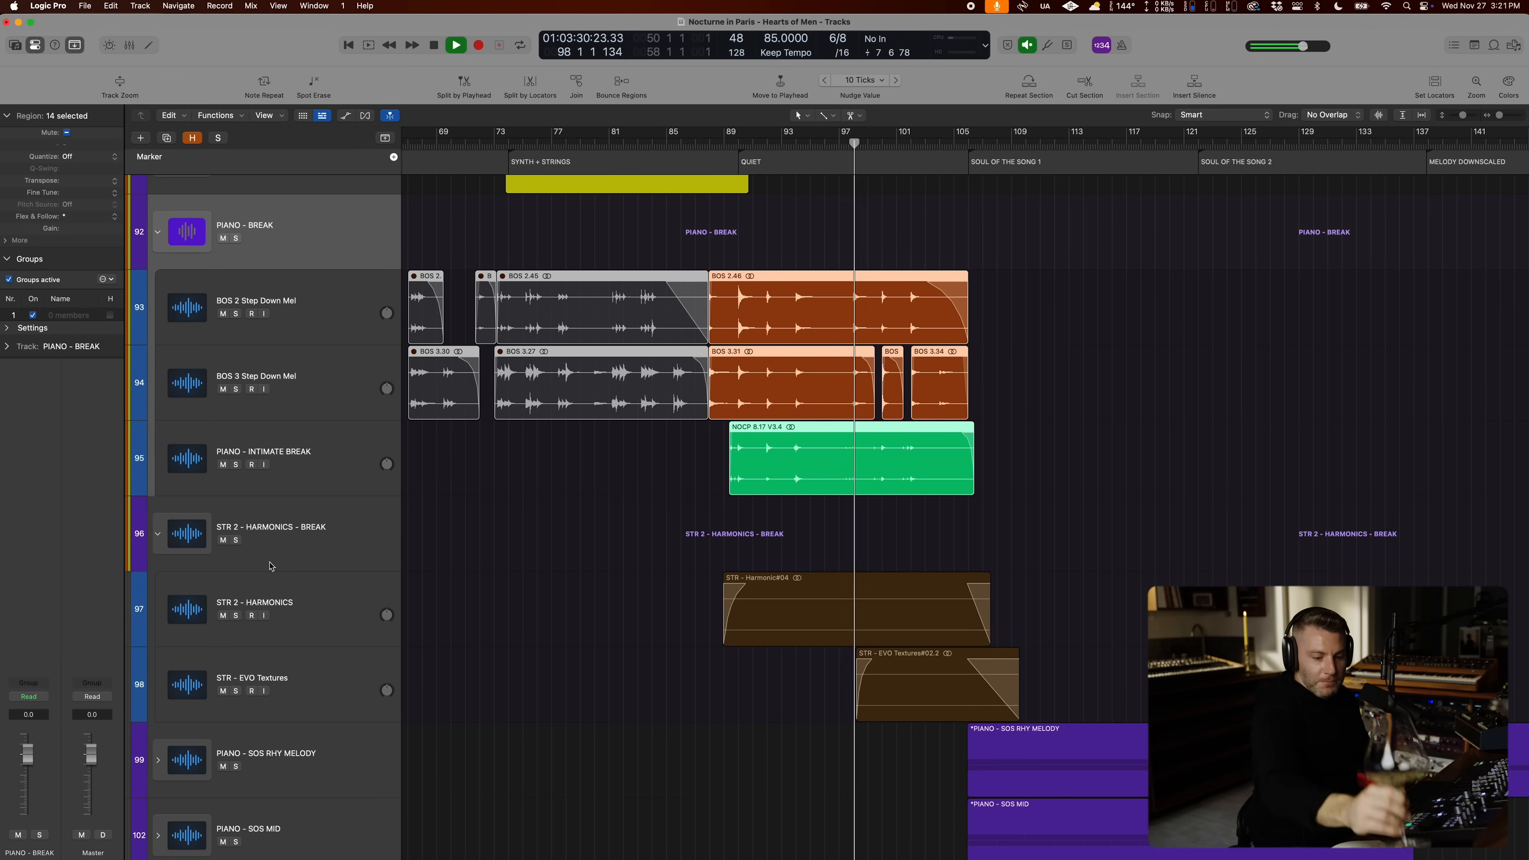
scroll(270, 566, "down", 2)
Step: Replay the expanded piano and harmonics break layers in the full mix from about bar 88, just before the QUIET section
key("super+Right")
key("super+Right")
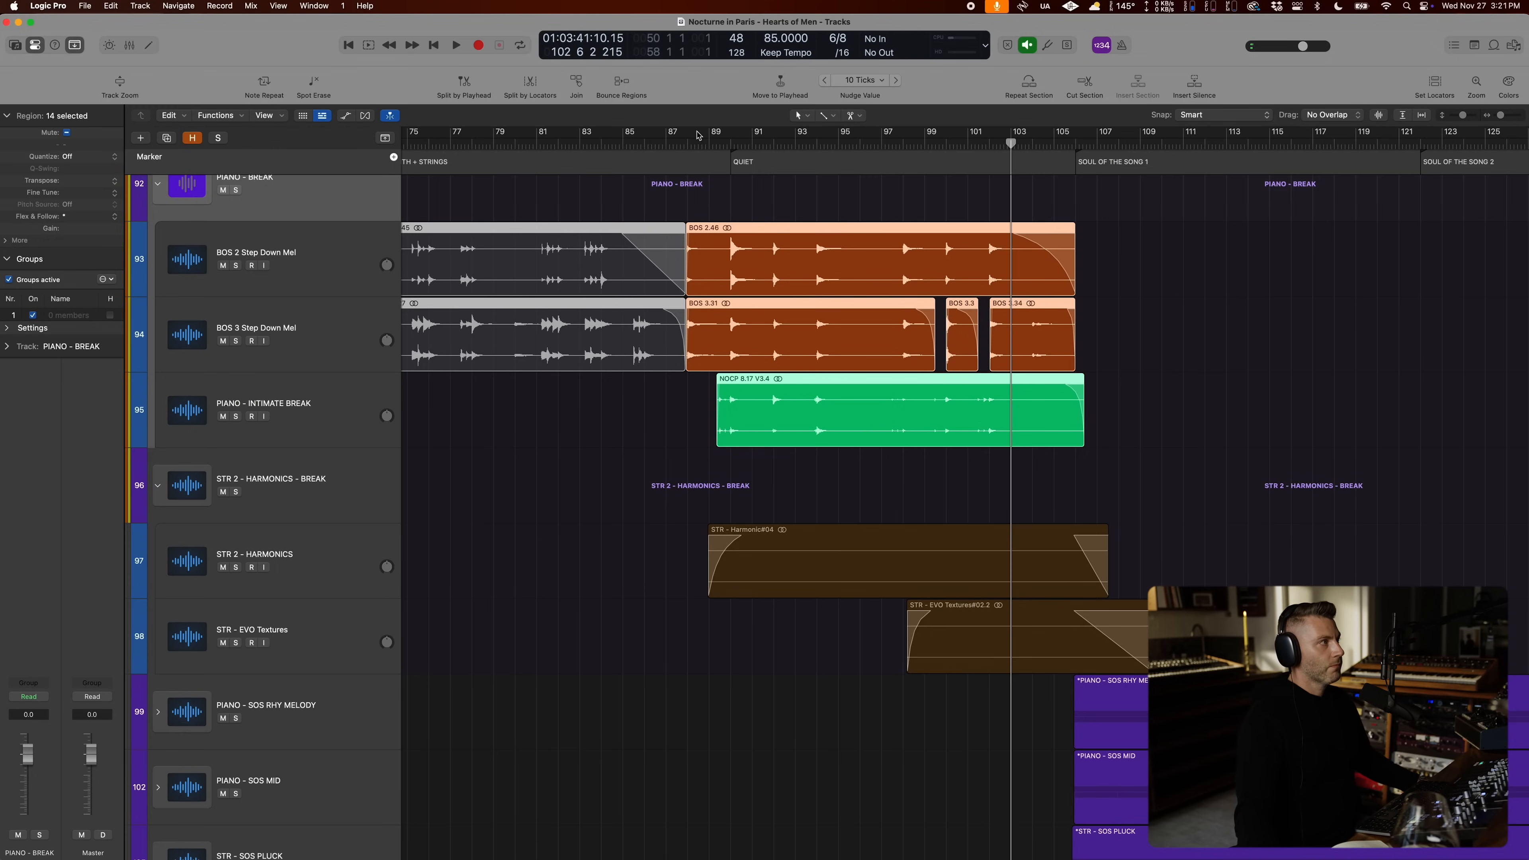
left_click(694, 142)
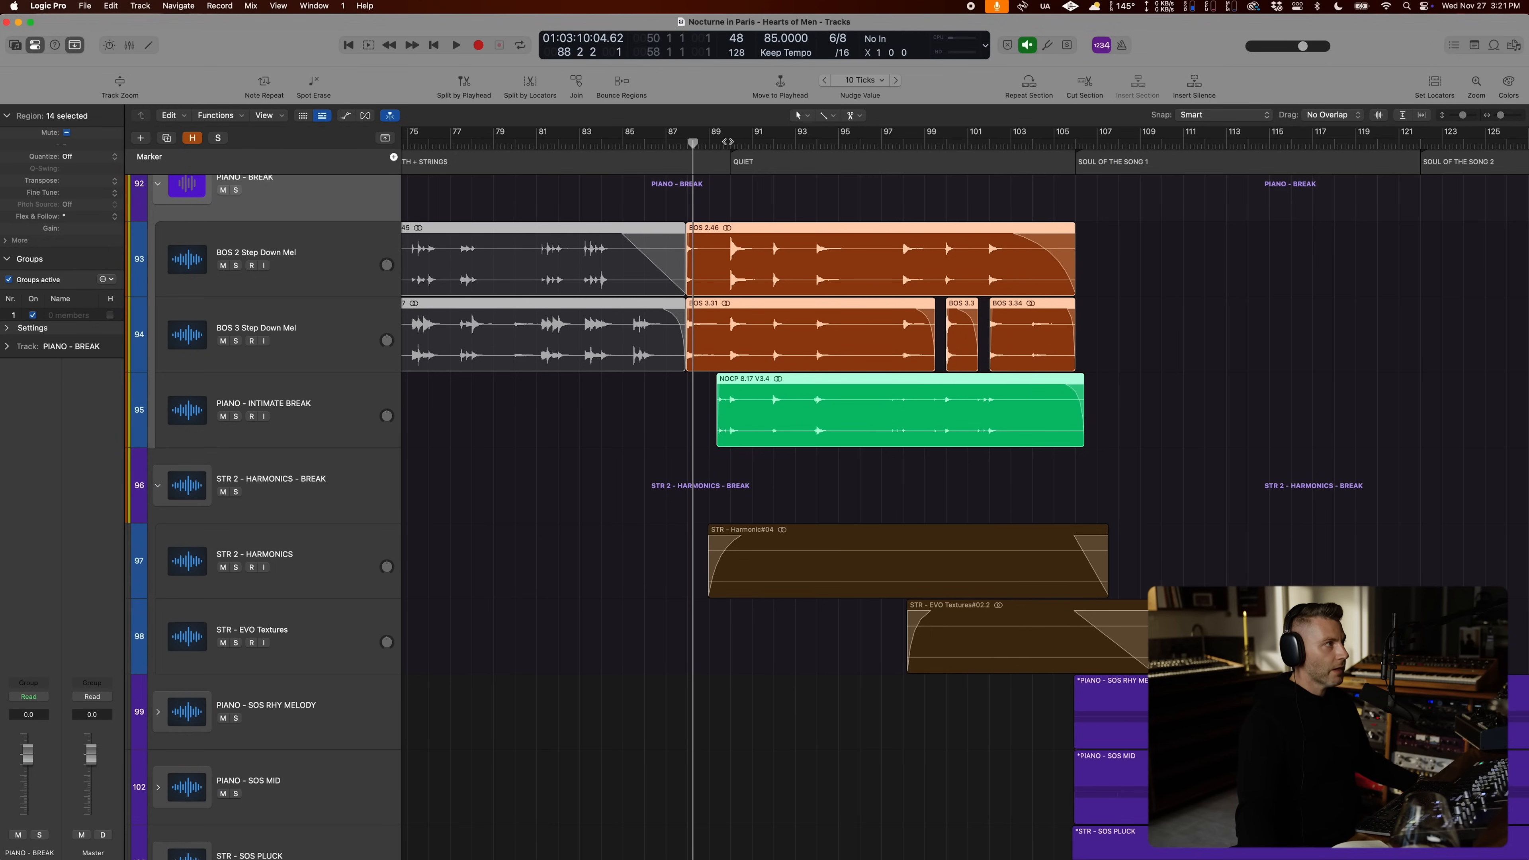
key("space")
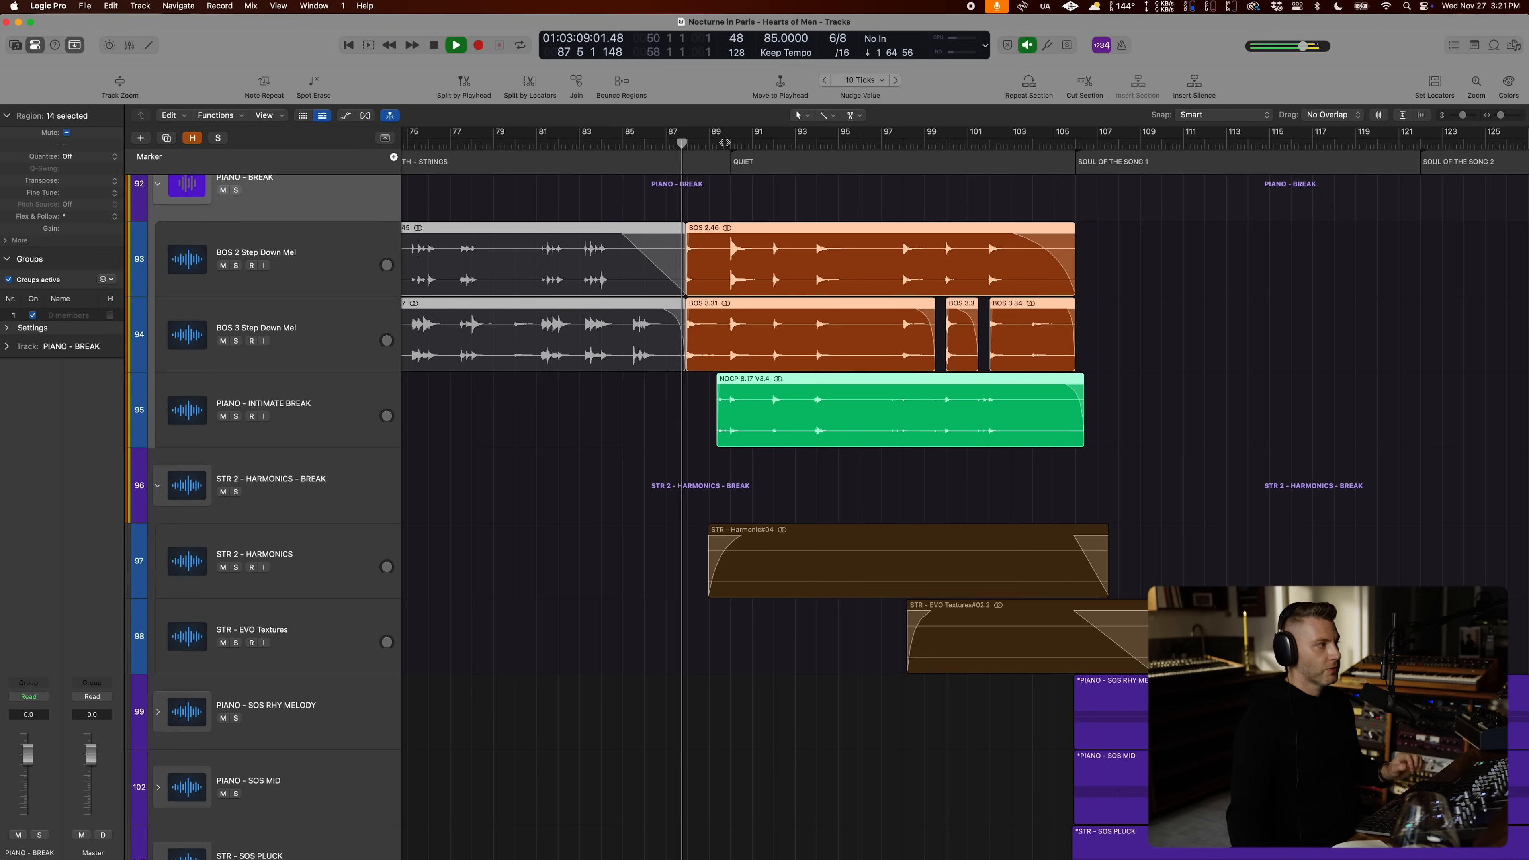
scroll(542, 392, "right", 2)
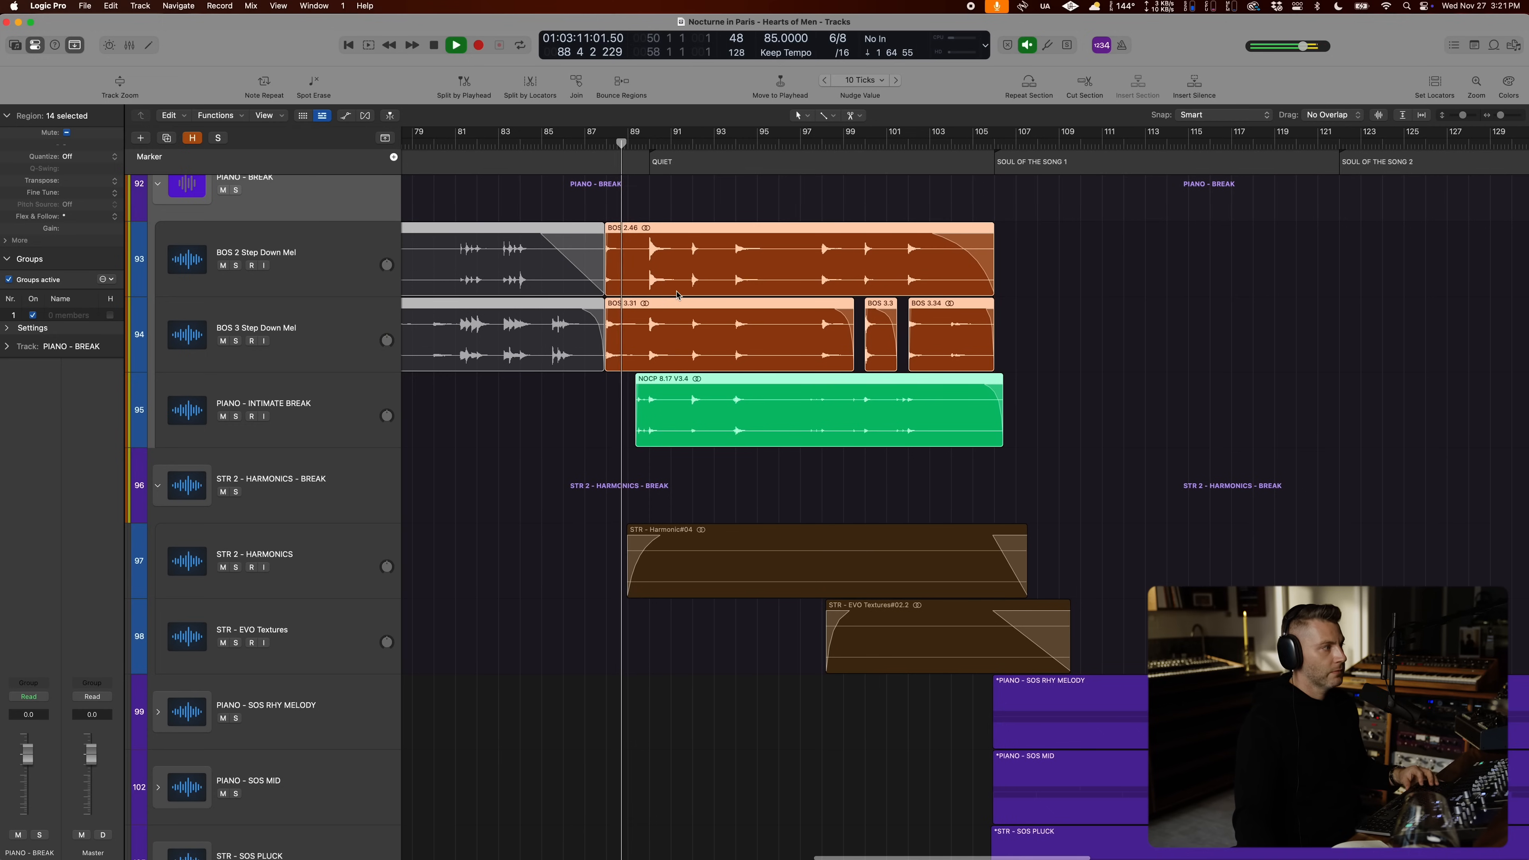
Step: Solo the STR 2 - HARMONICS and STR - EVO Textures tracks in the QUIET section, then add PIANO - INTIMATE BREAK to the solo
left_click(341, 563)
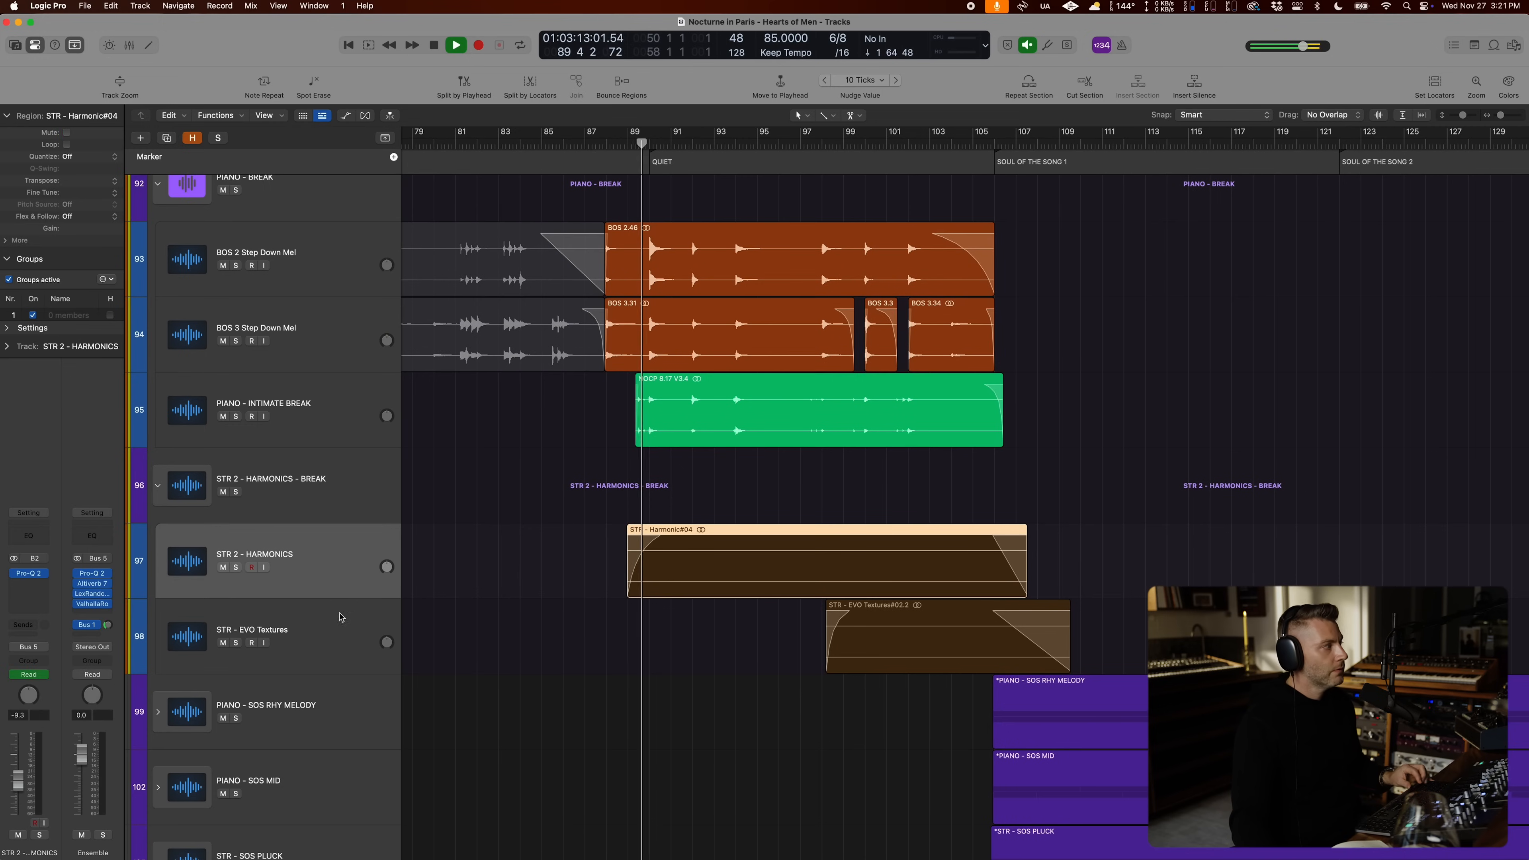
key("ctrl+s")
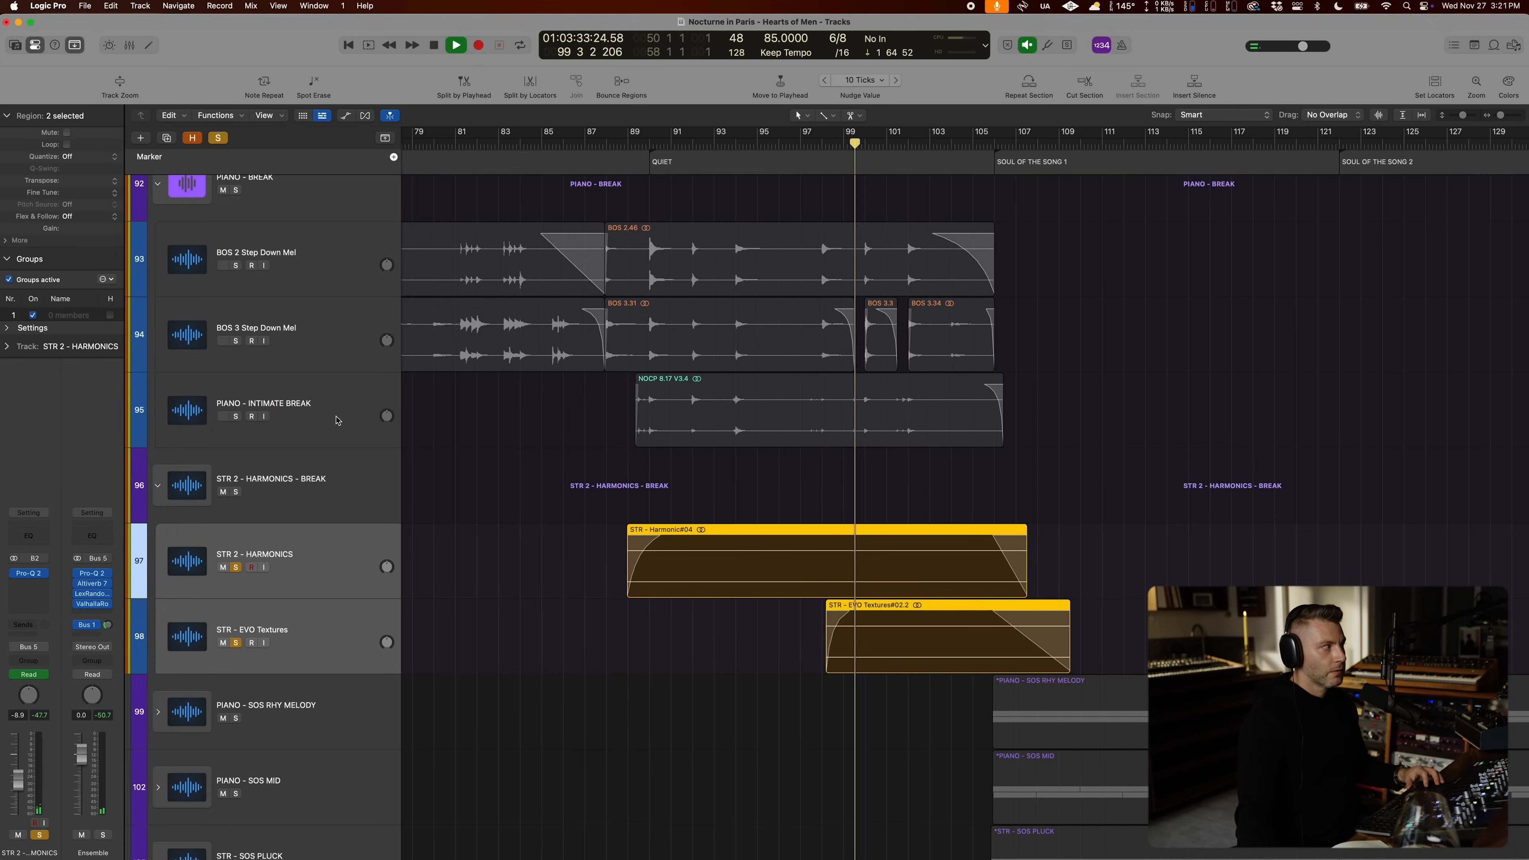
left_click(236, 417)
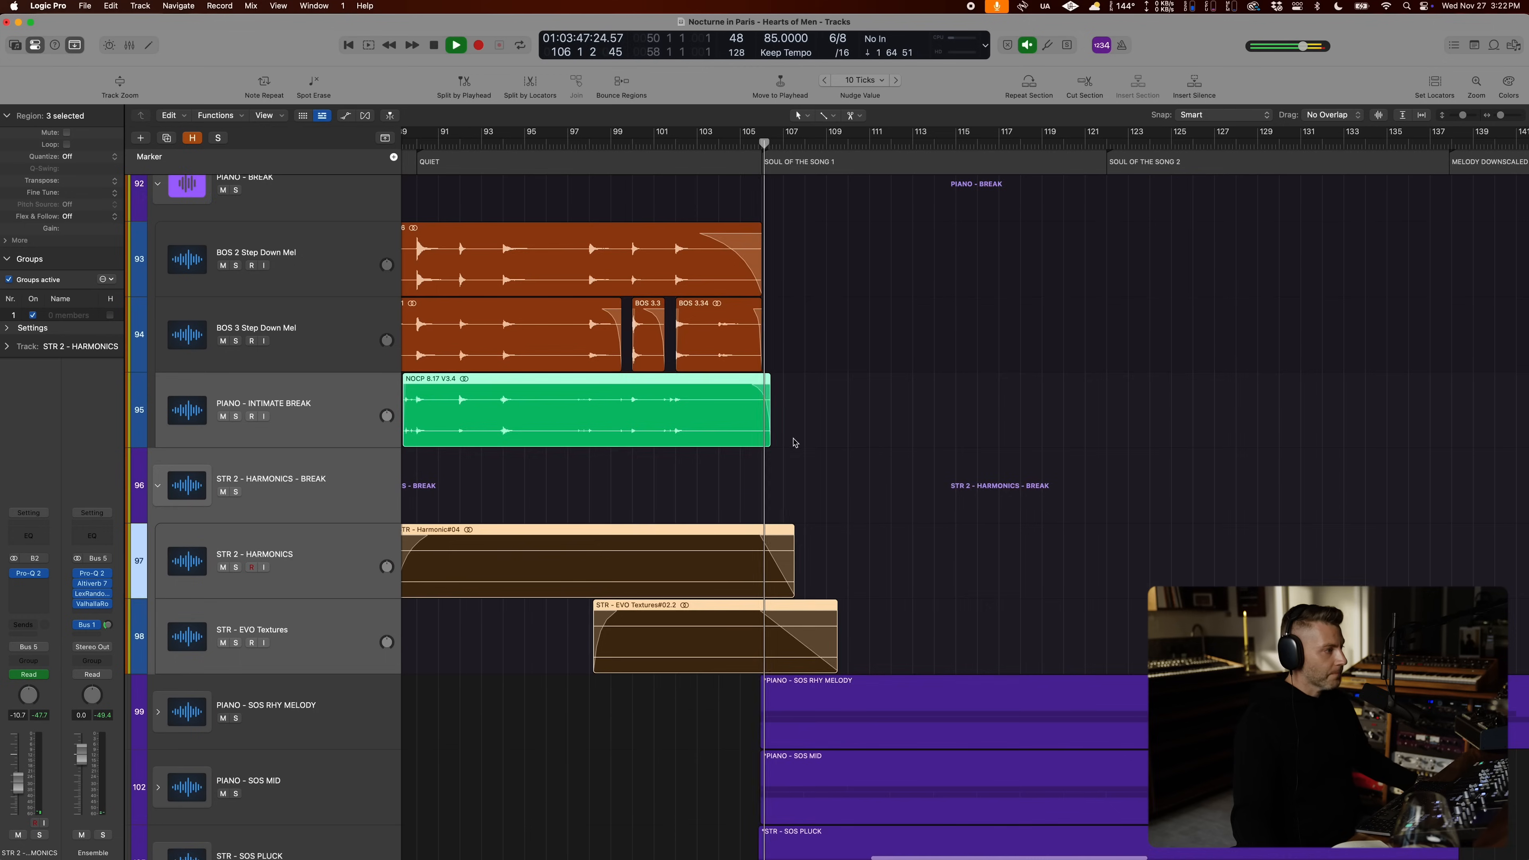
Step: Collapse the PIANO - BREAK and STR 2 - HARMONICS - BREAK stacks as the full mix plays into SOUL OF THE SONG 1
scroll(736, 429, "down", 3)
scroll(737, 429, "up", 3)
scroll(736, 429, "up", 3)
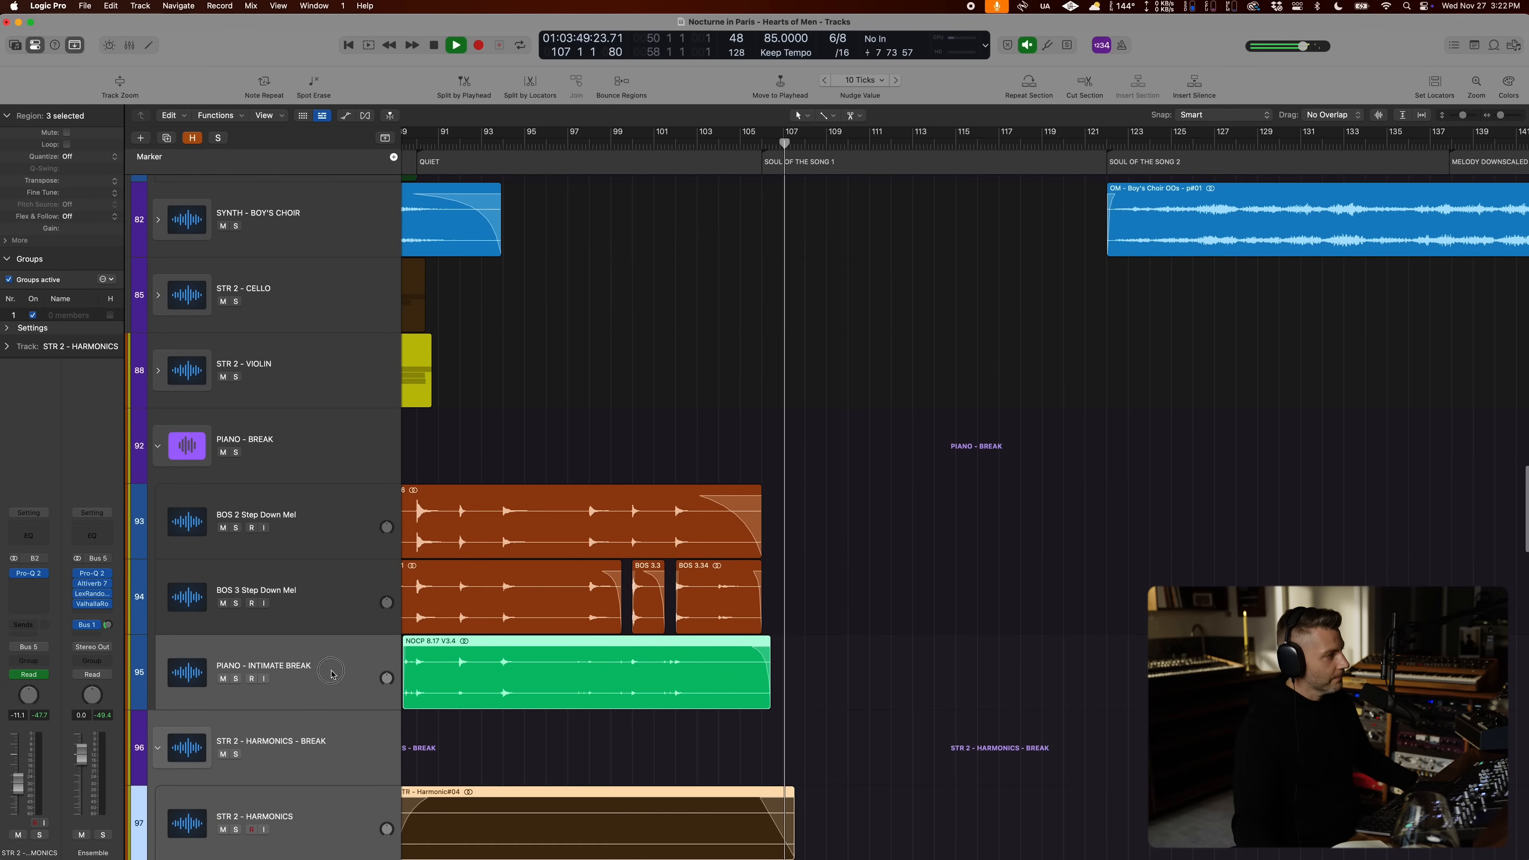
left_click(277, 669)
left_click(159, 444)
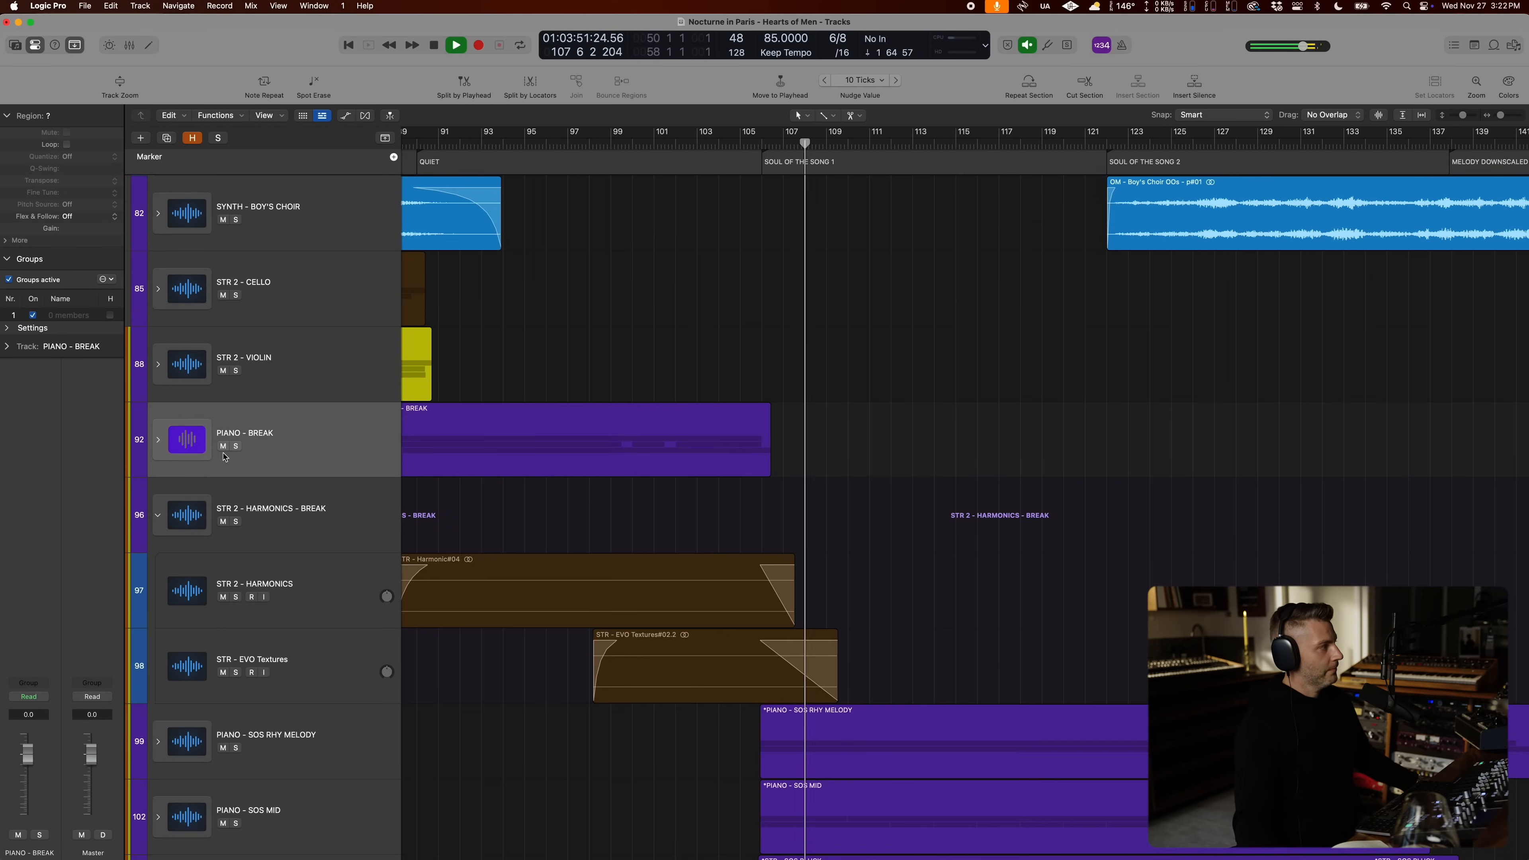
scroll(169, 464, "down", 1)
left_click(160, 467)
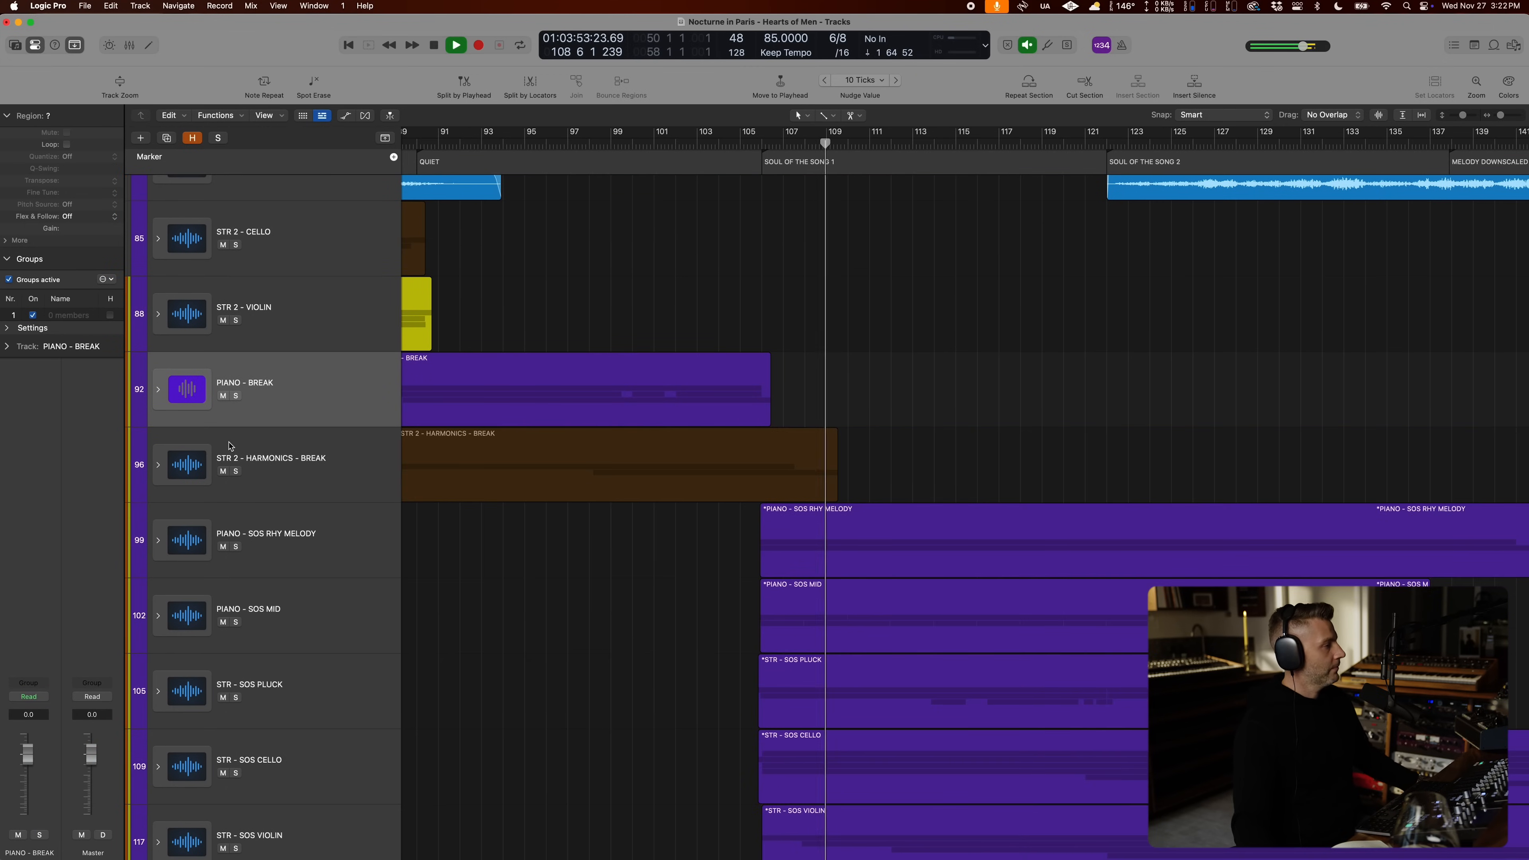
Step: Expand the PIANO - SOS RHY MELODY and PIANO - SOS MID stacks as the mix plays through the SOUL OF THE SONG sections
scroll(205, 458, "down", 5)
scroll(229, 446, "down", 2)
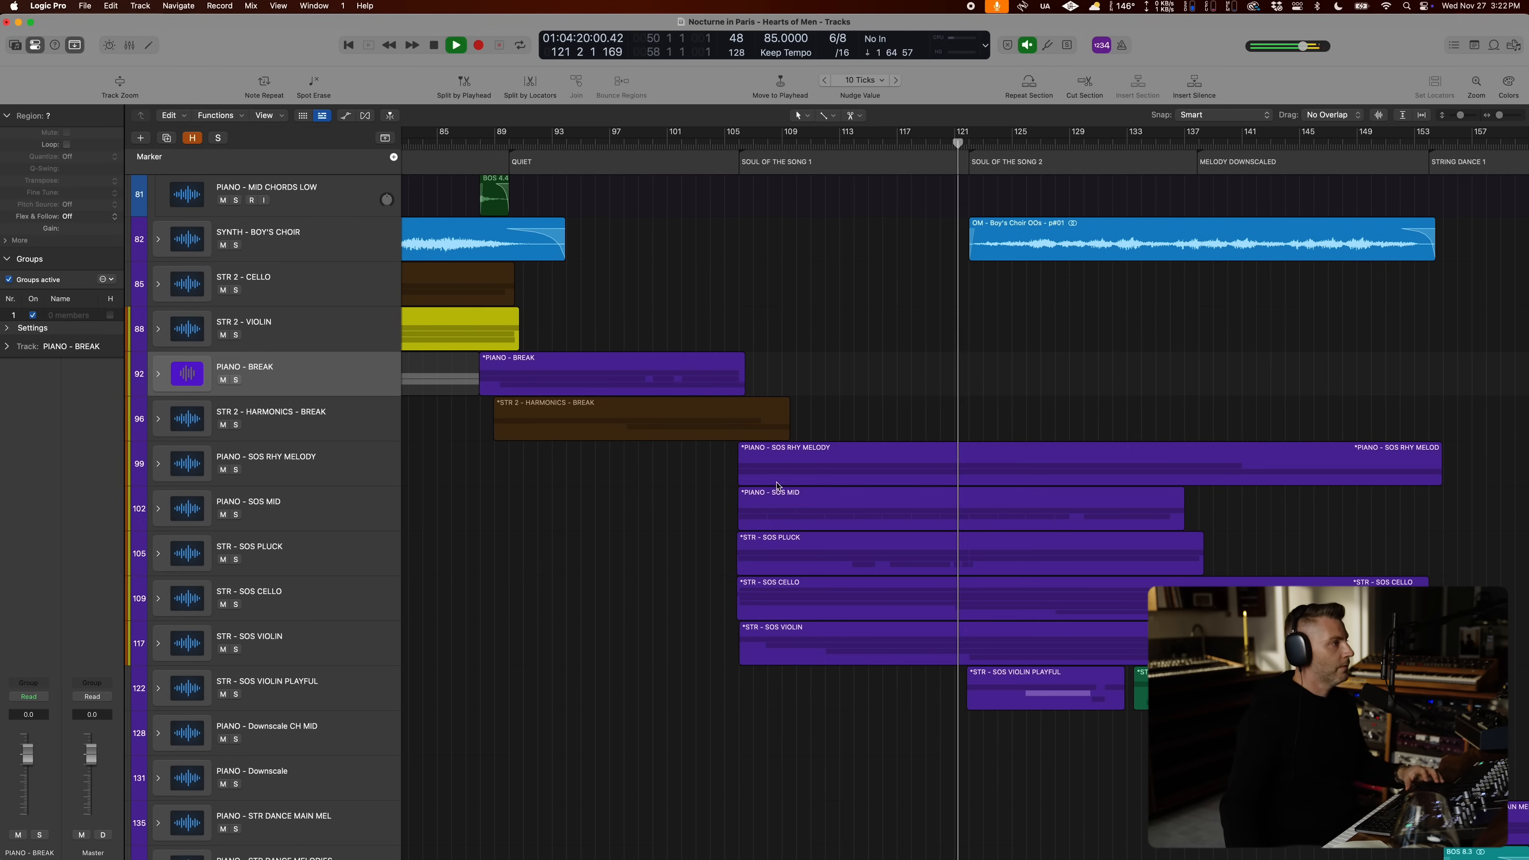
key("super+Down")
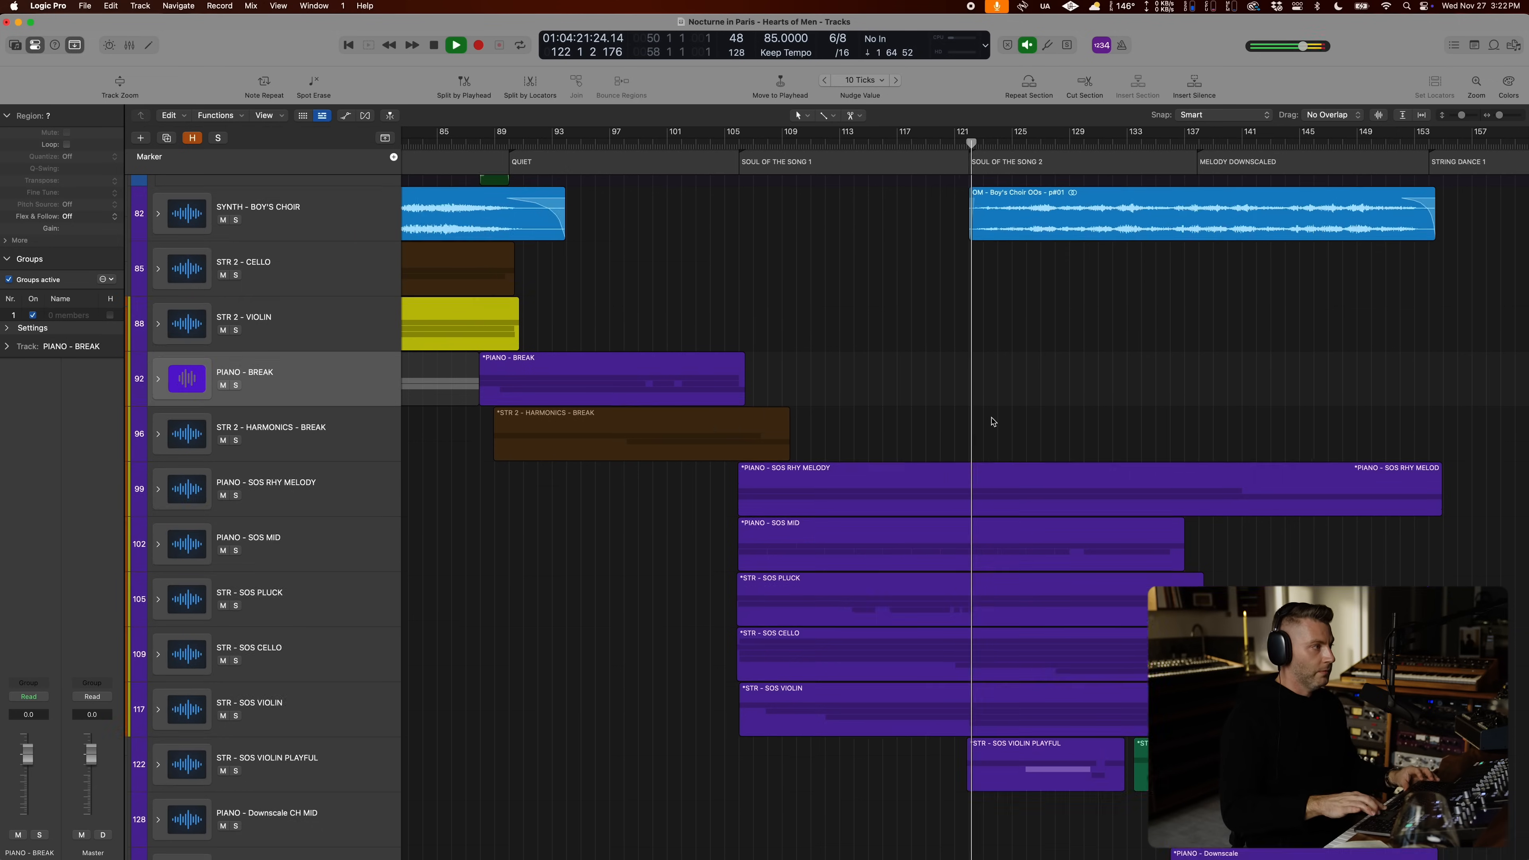
left_click(181, 506)
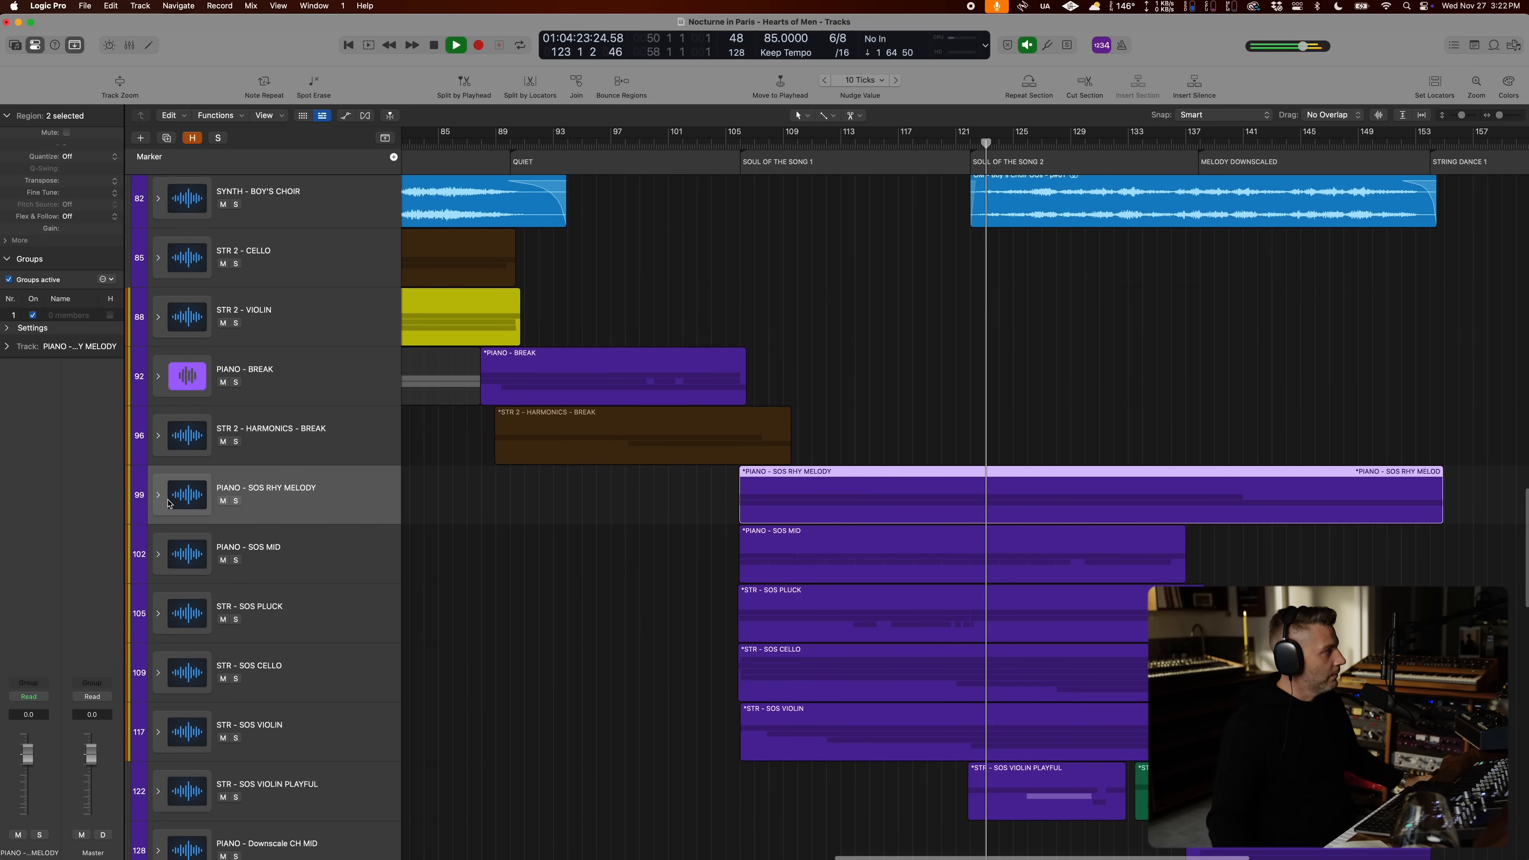
left_click(158, 499)
scroll(173, 511, "down", 1)
left_click(156, 606)
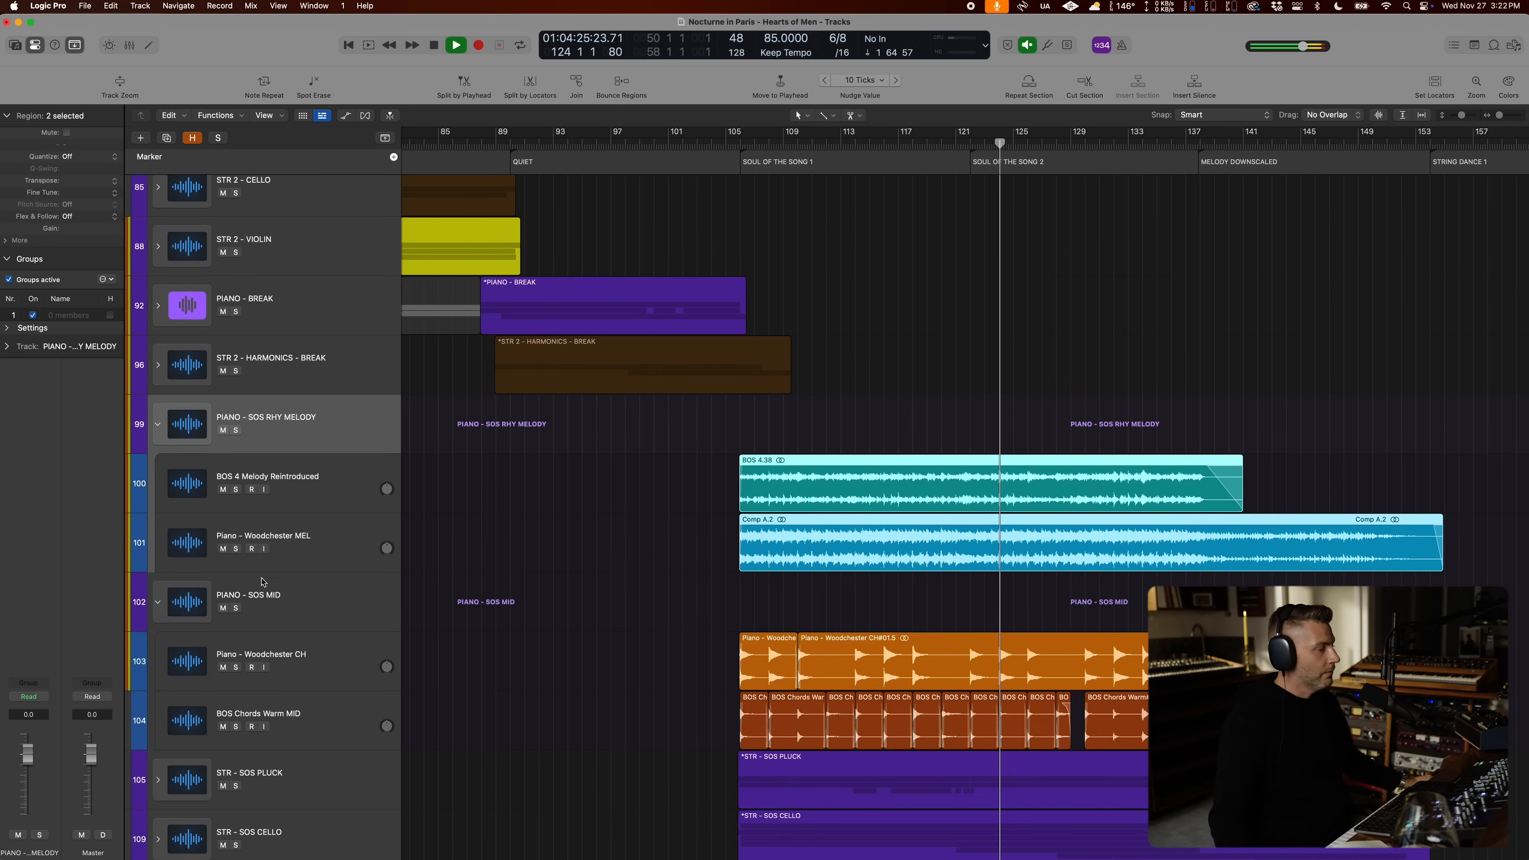
Step: Expand the STR - SOS PLUCK and STR - SOS CELLO stacks and look over their string regions in the SOUL OF THE SONG sections
scroll(157, 608, "down", 5)
left_click(160, 608)
scroll(160, 609, "down", 3)
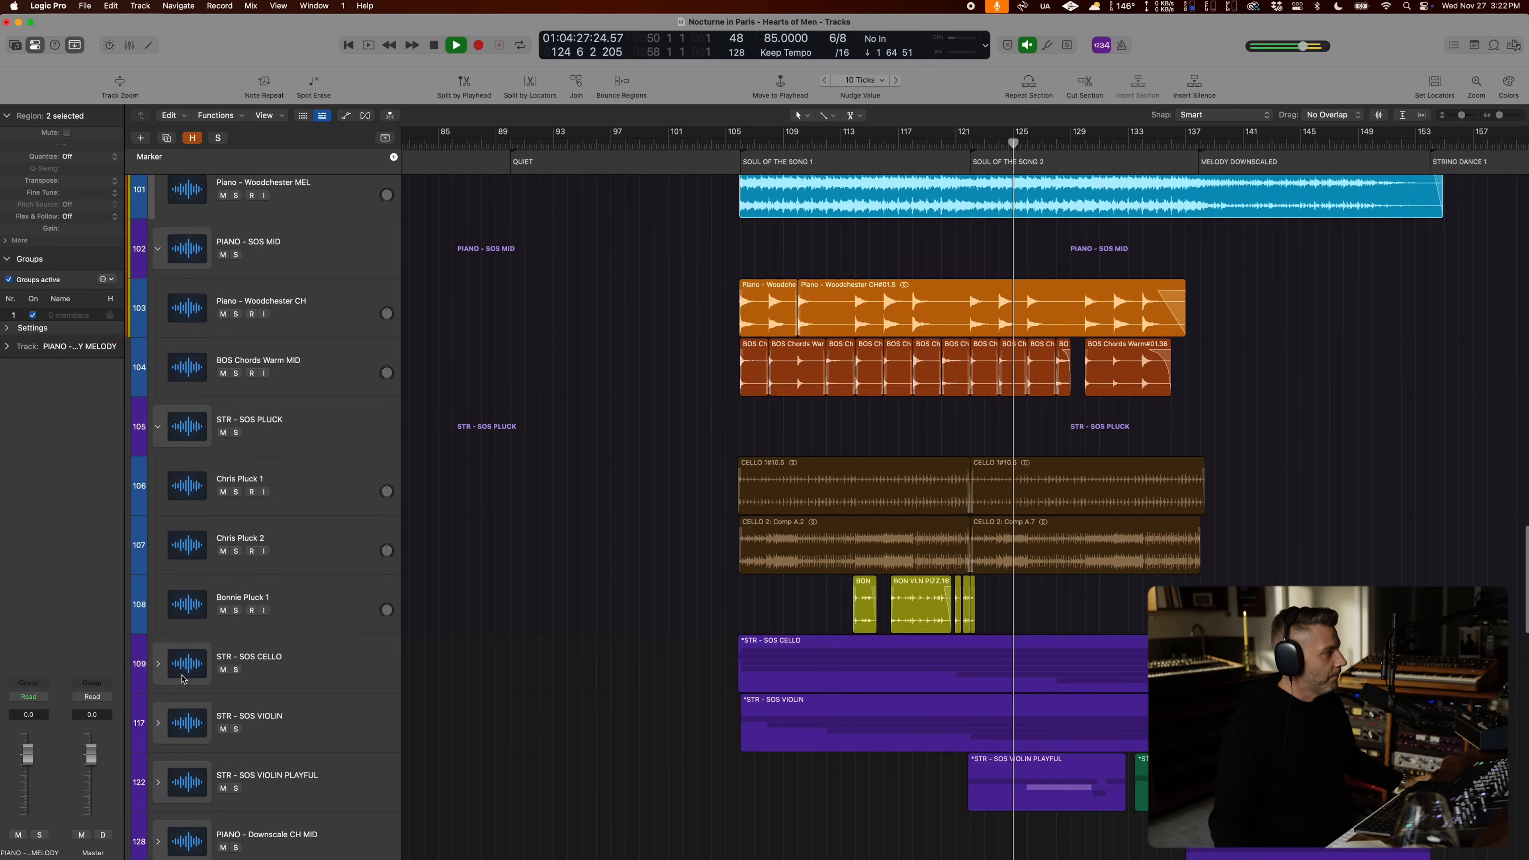
left_click(159, 657)
scroll(161, 661, "down", 5)
scroll(160, 663, "down", 3)
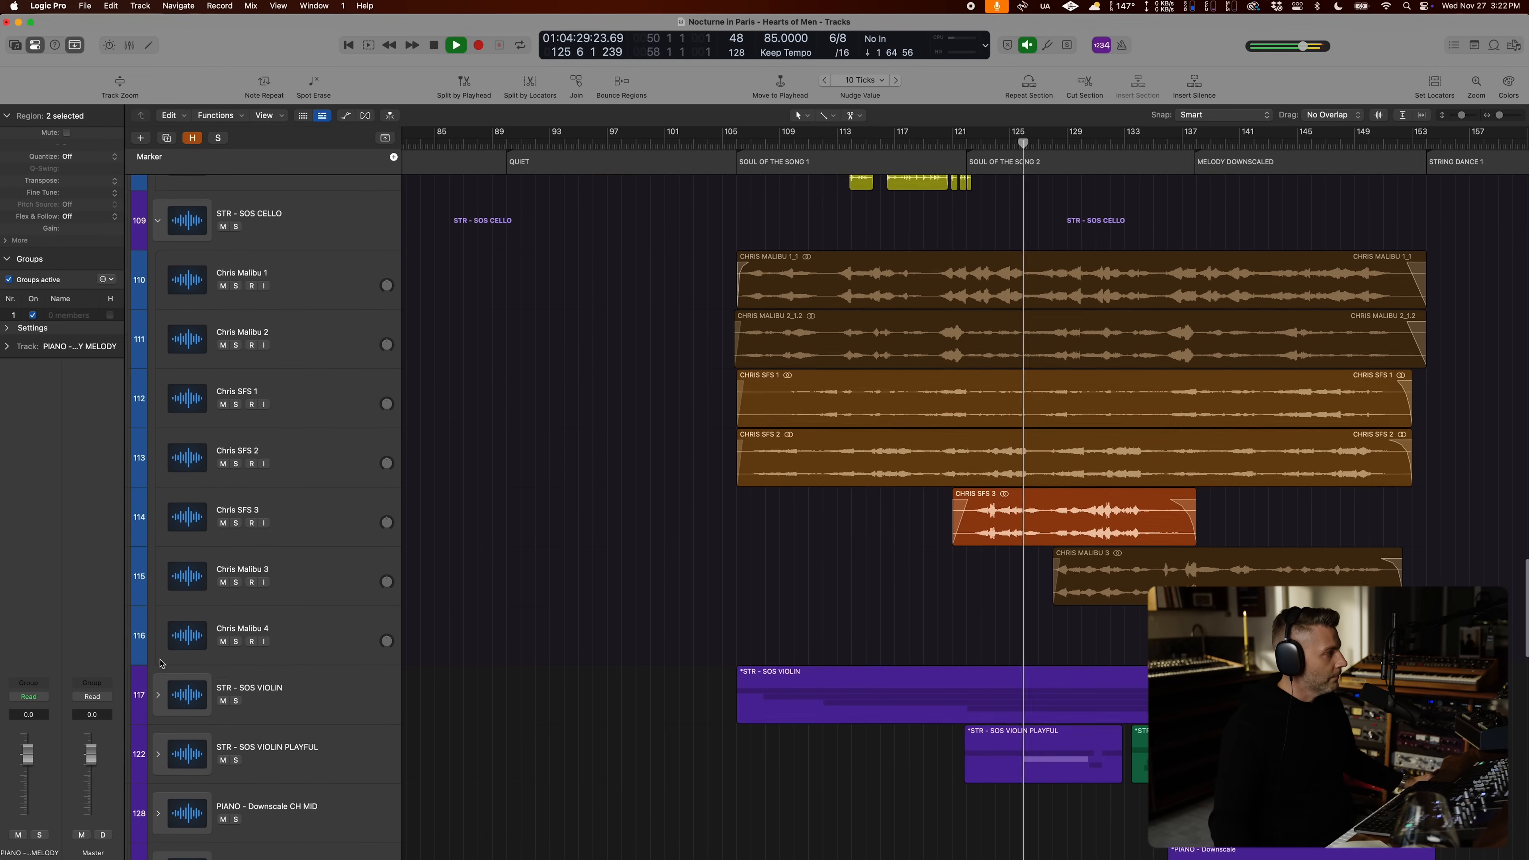
Step: Expand the STR - SOS VIOLIN and STR - SOS VIOLIN PLAYFUL stacks while the mix plays through SOUL OF THE SONG 2
left_click(158, 679)
scroll(160, 662, "down", 4)
key("super+Up")
key("super+Up")
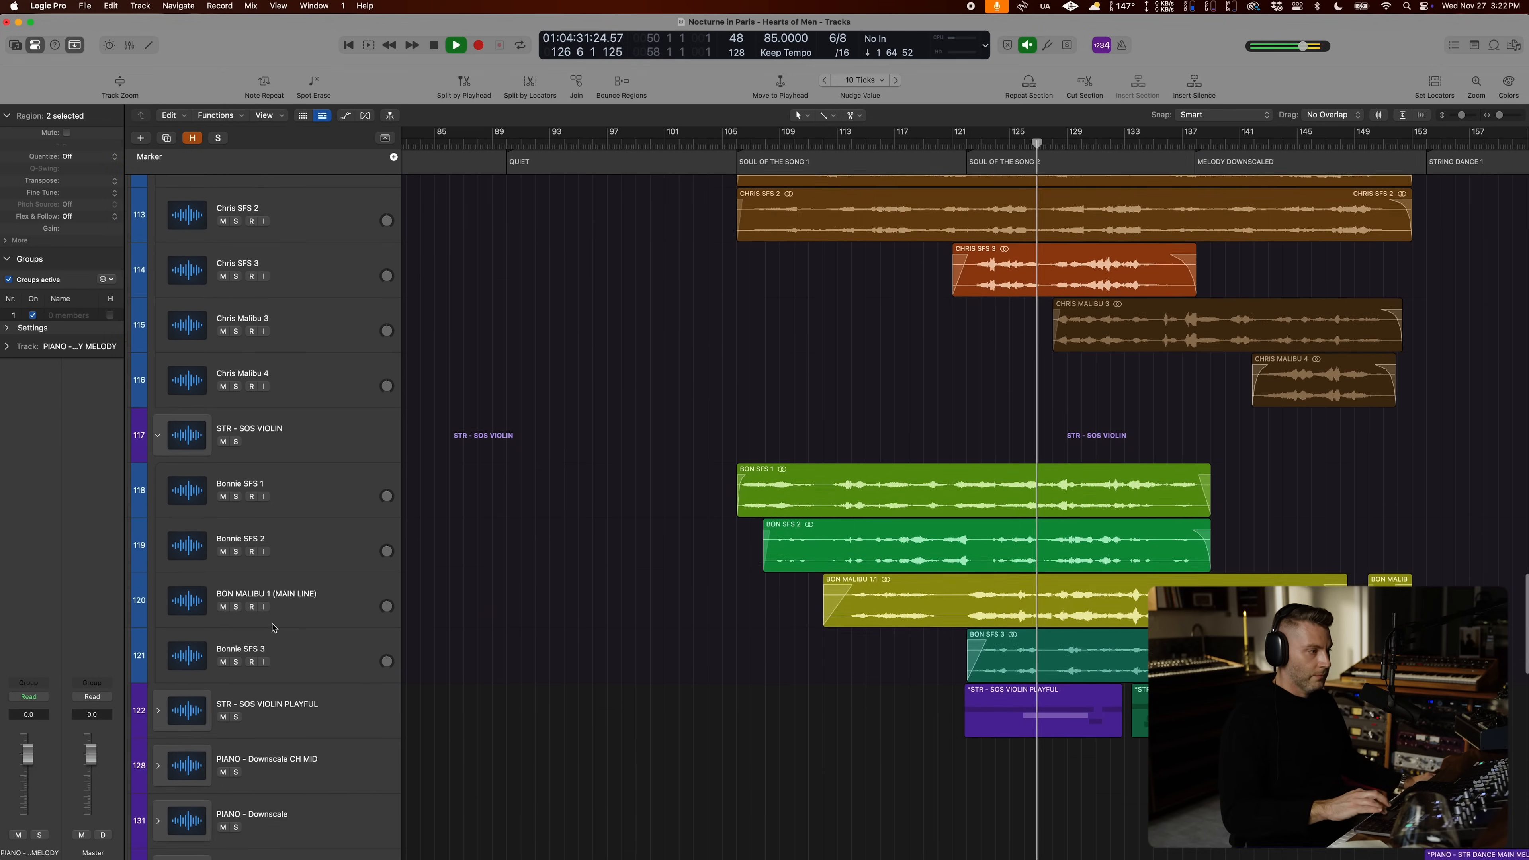
left_click(158, 641)
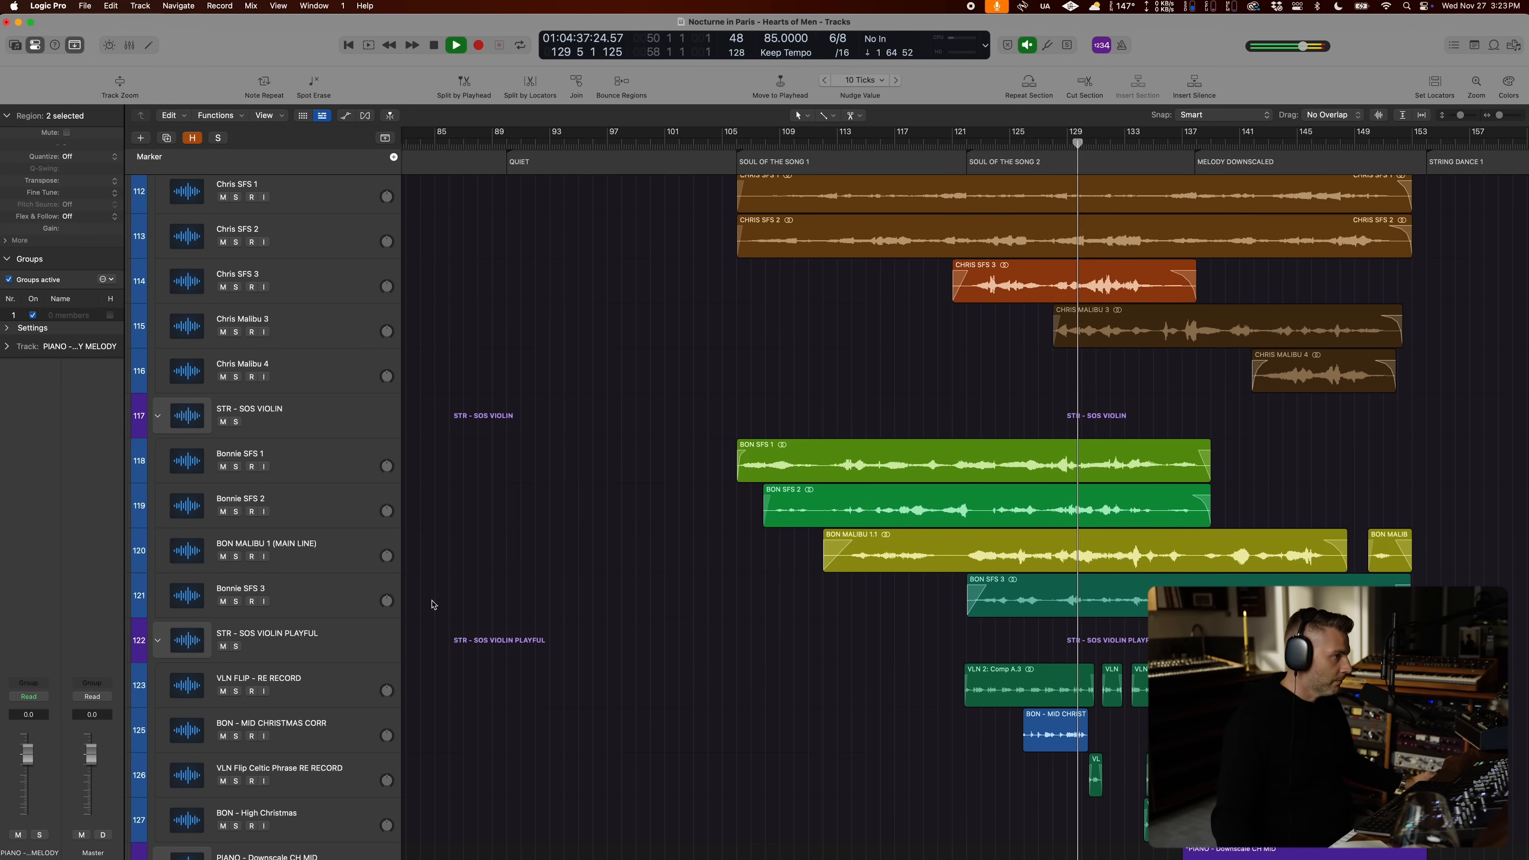
scroll(895, 546, "down", 3)
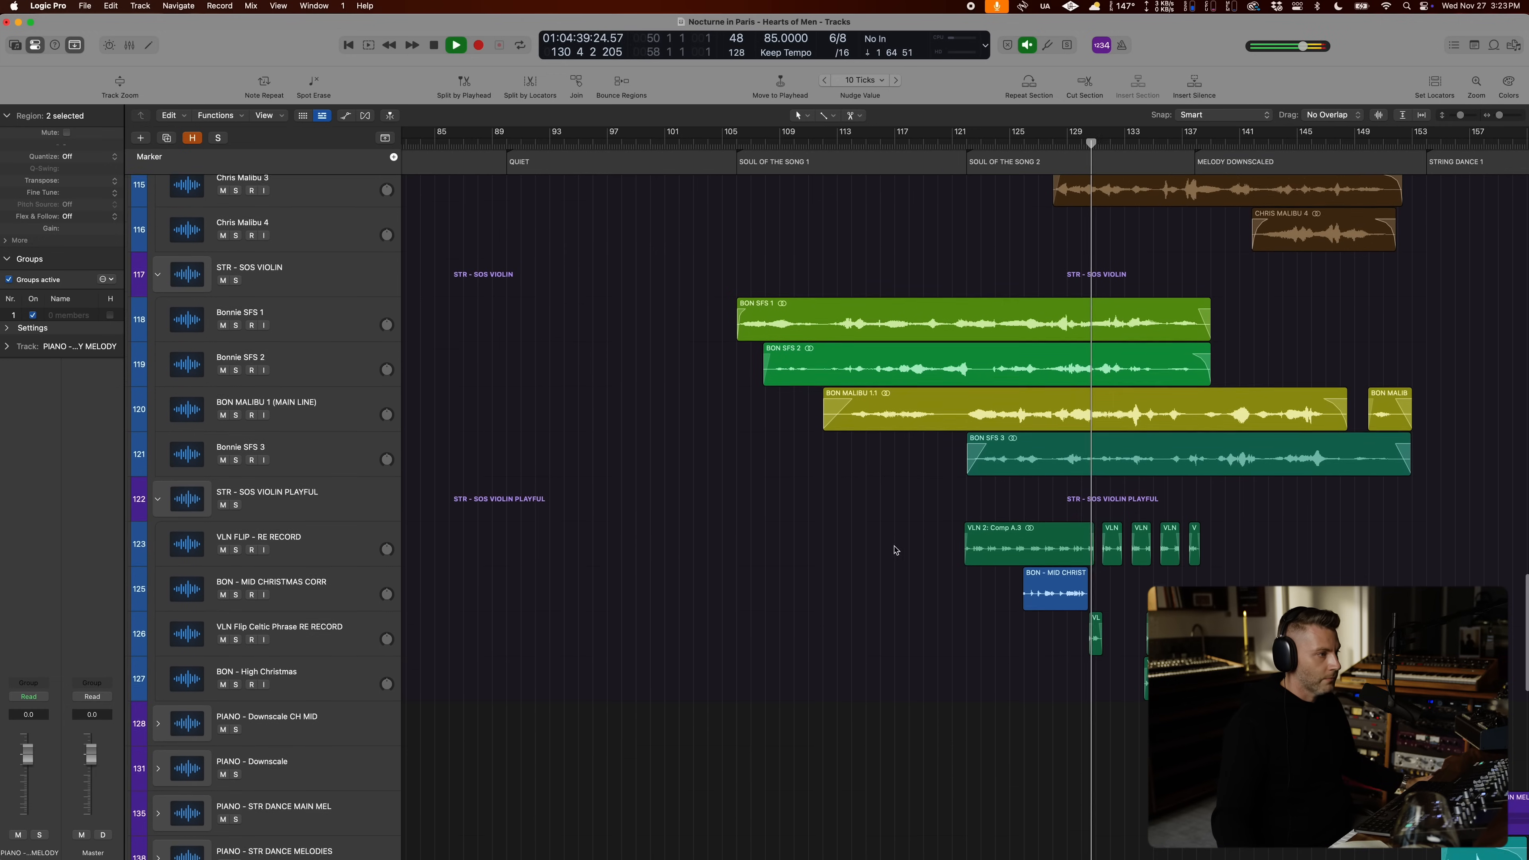
Step: Look over the bass, piano, pluck, cello and violin regions of the SOUL OF THE SONG sections as the mix plays into MELODY DOWNSCALED
scroll(922, 526, "up", 10)
scroll(935, 526, "up", 15)
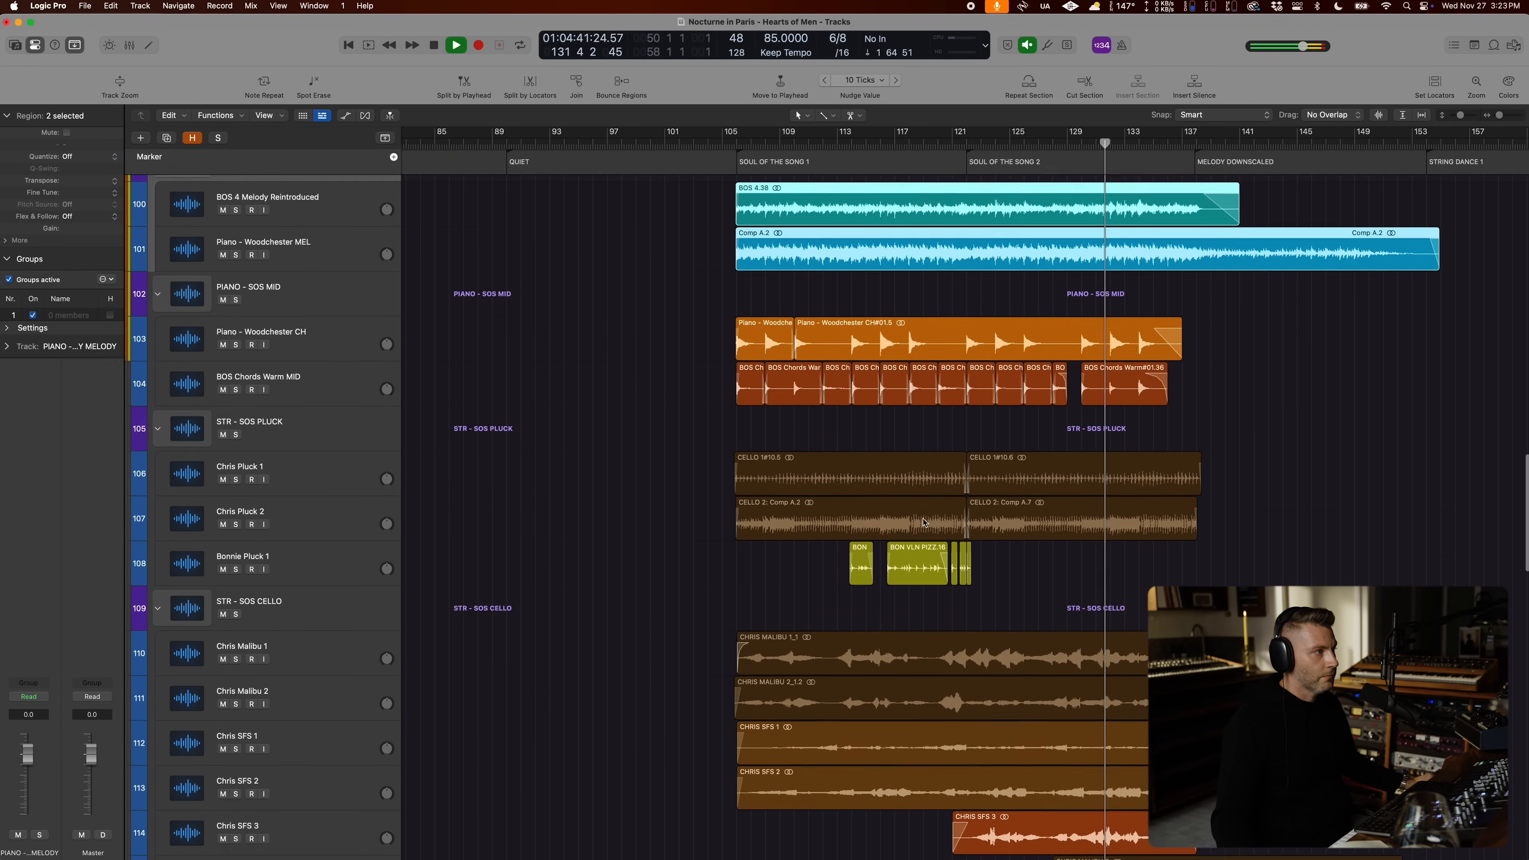
scroll(875, 508, "up", 20)
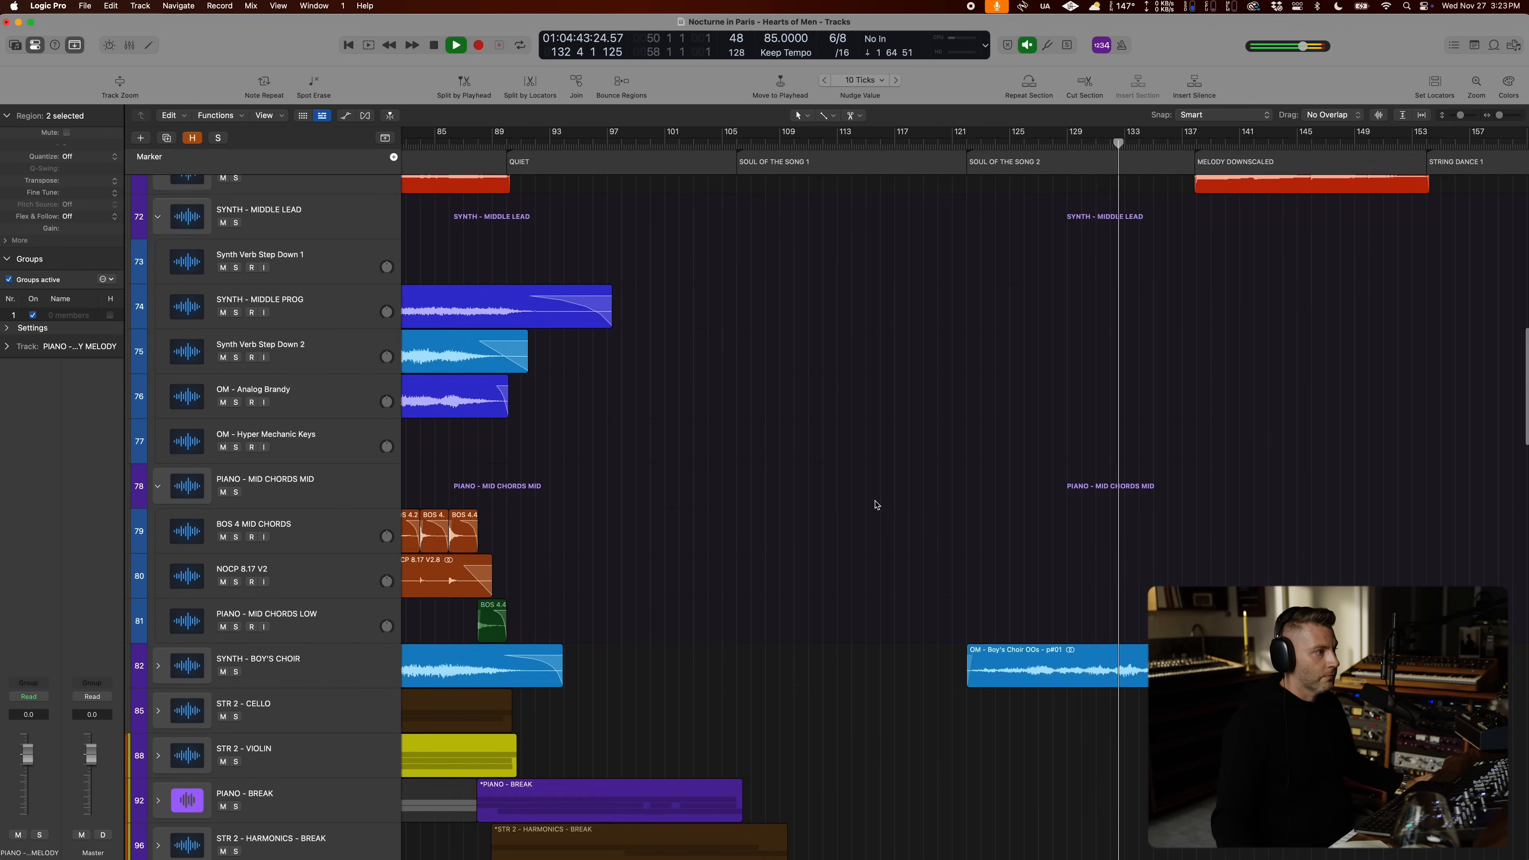
scroll(867, 500, "down", 20)
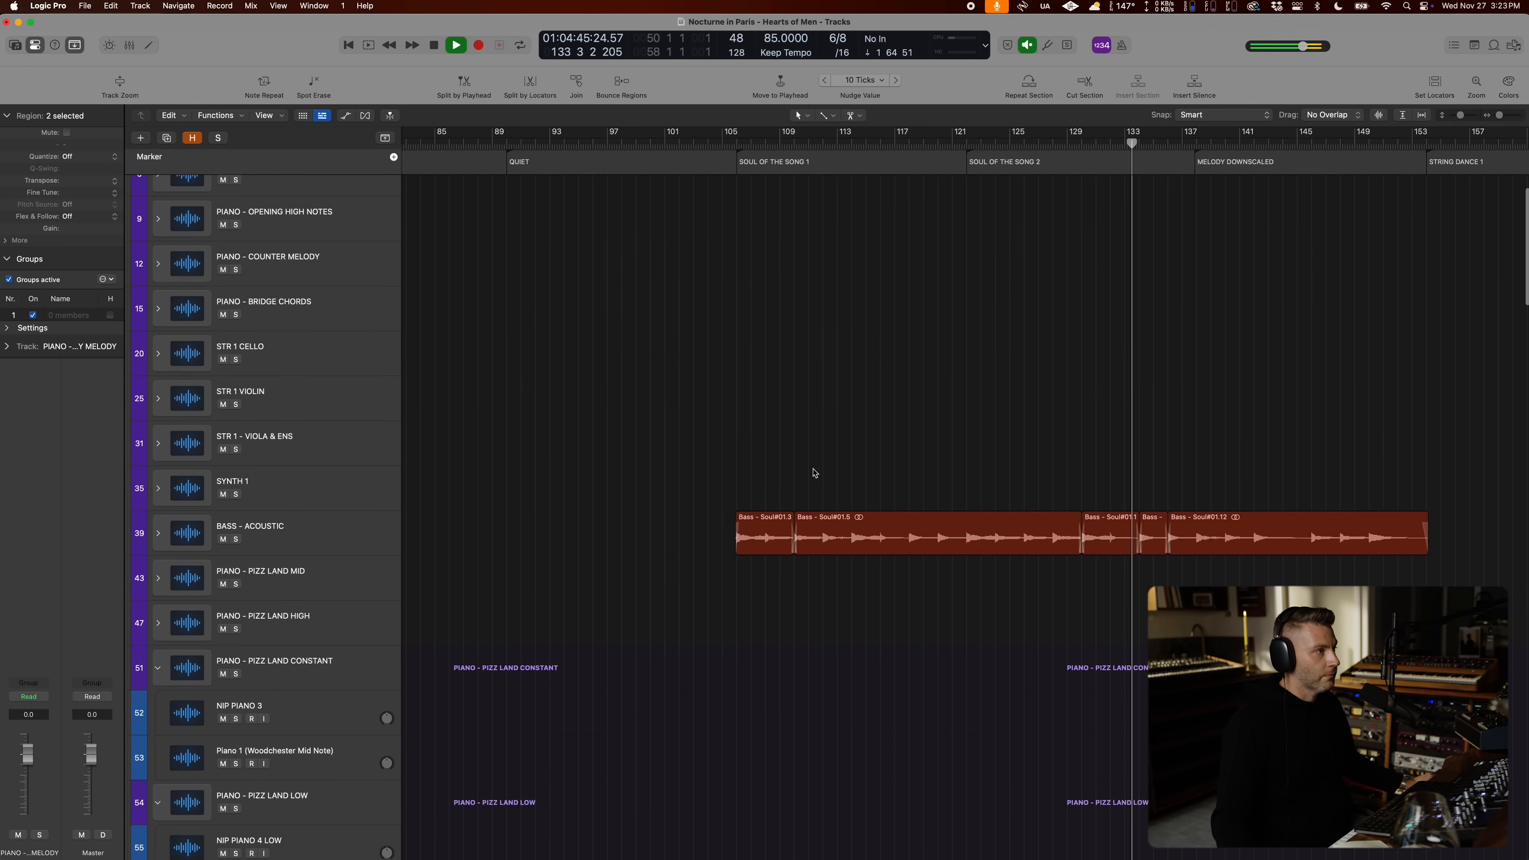
scroll(806, 475, "down", 5)
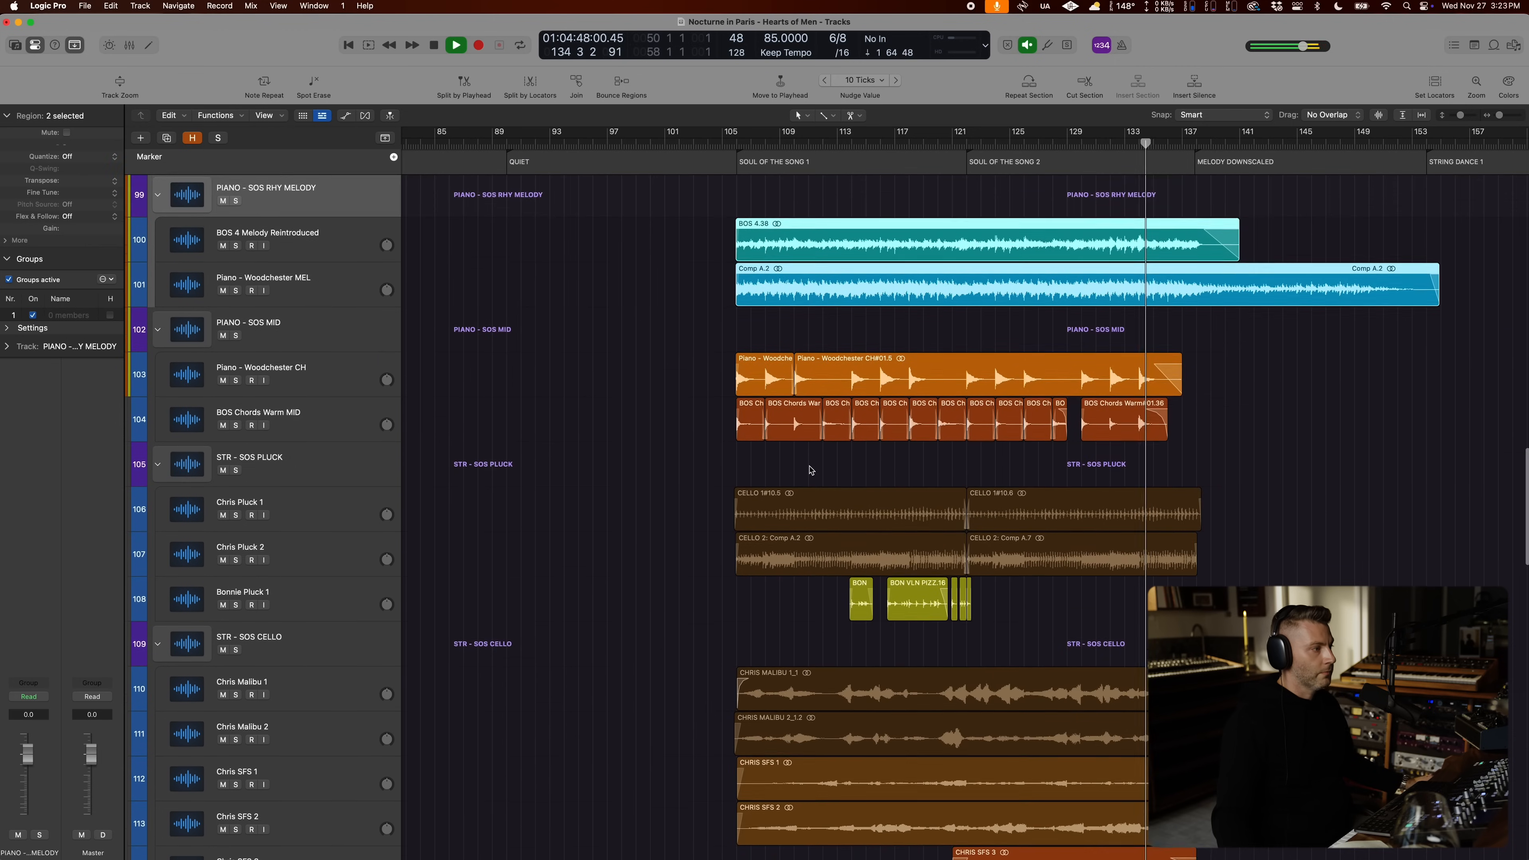
key("super+Right")
key("super+Right")
key("super+Right")
scroll(811, 470, "down", 3)
key("super+Left")
key("super+Left")
key("super+Left")
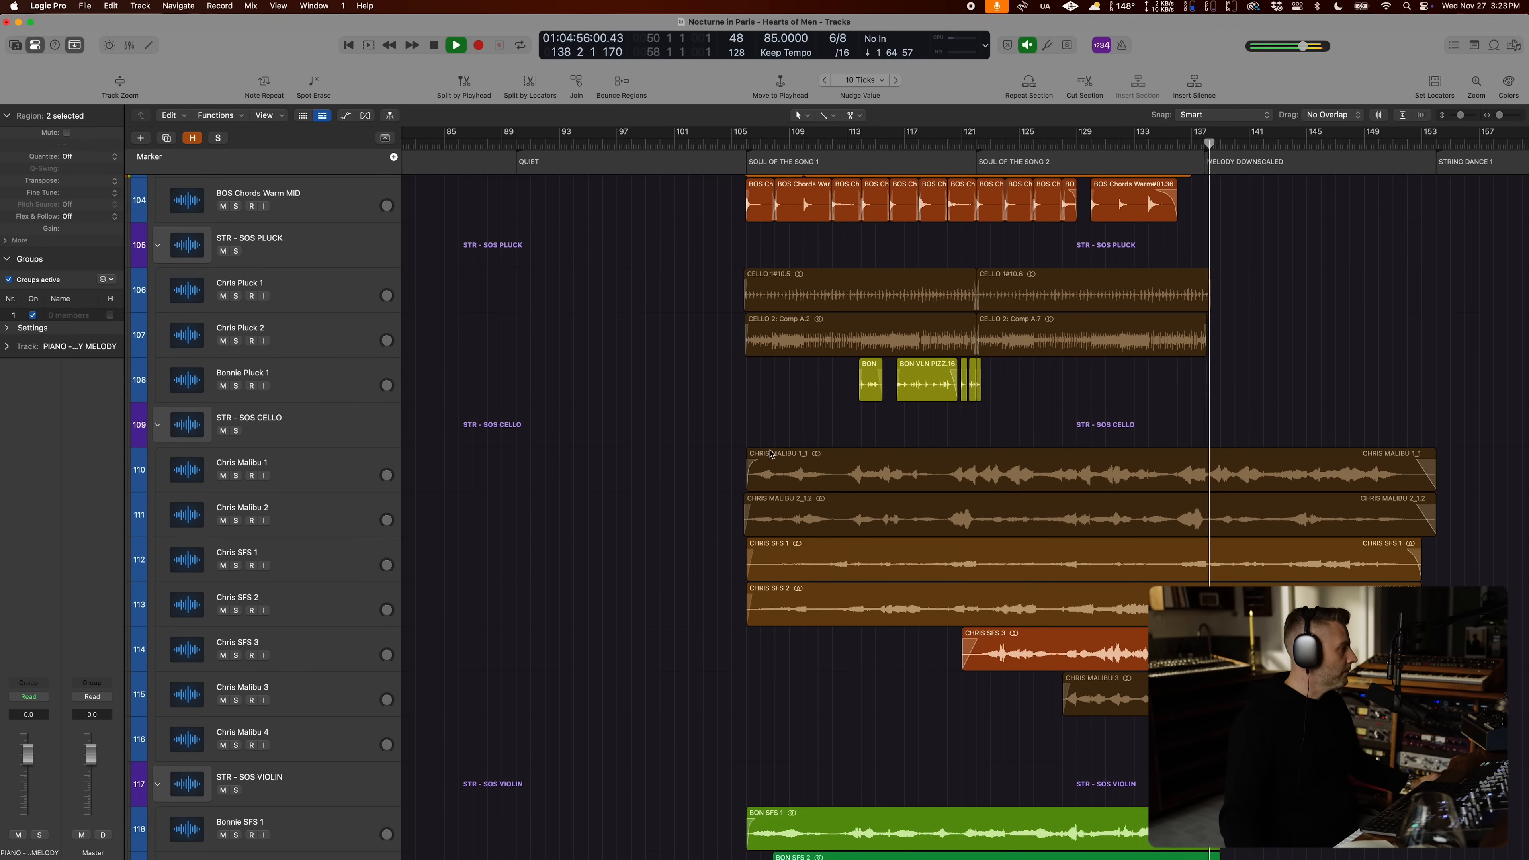
scroll(724, 555, "right", 2)
scroll(783, 567, "down", 8)
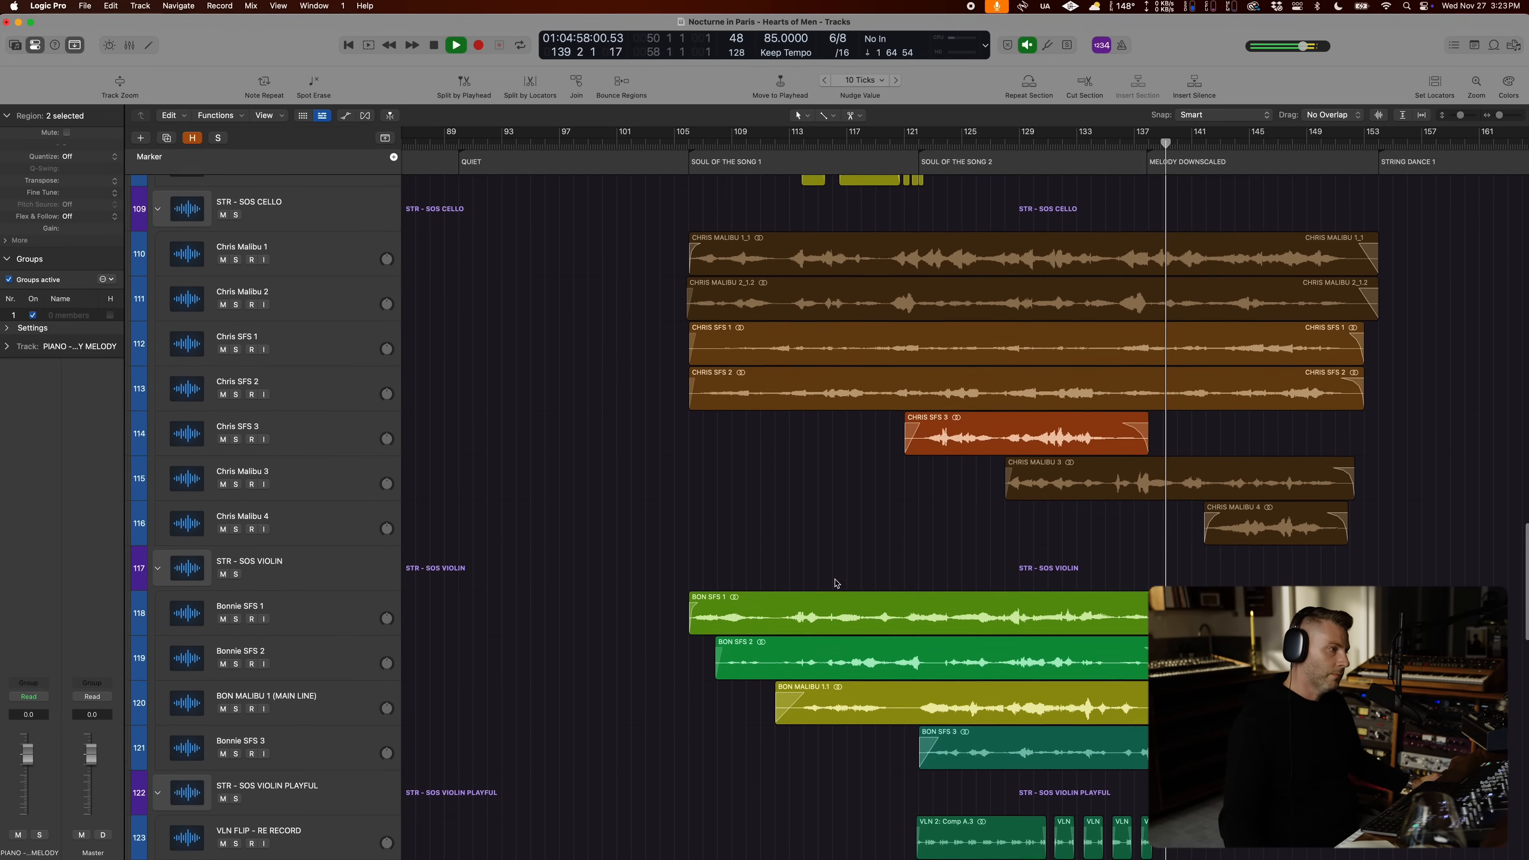
scroll(834, 580, "down", 2)
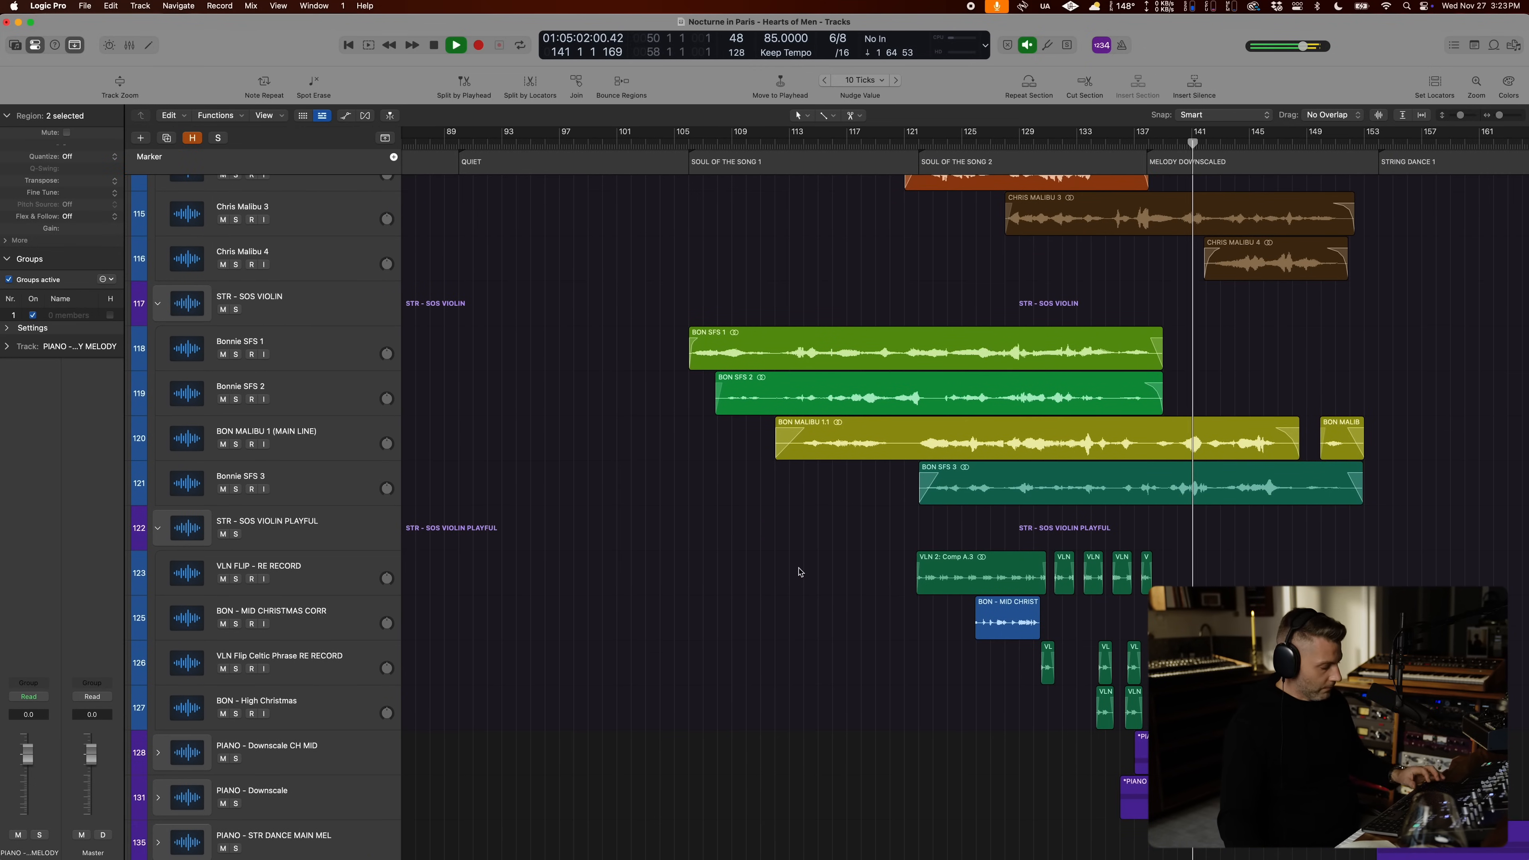
Step: Show the mixer to look over the bus channel strips and their plug-ins, and hide it again
key("x")
scroll(1083, 560, "right", 10)
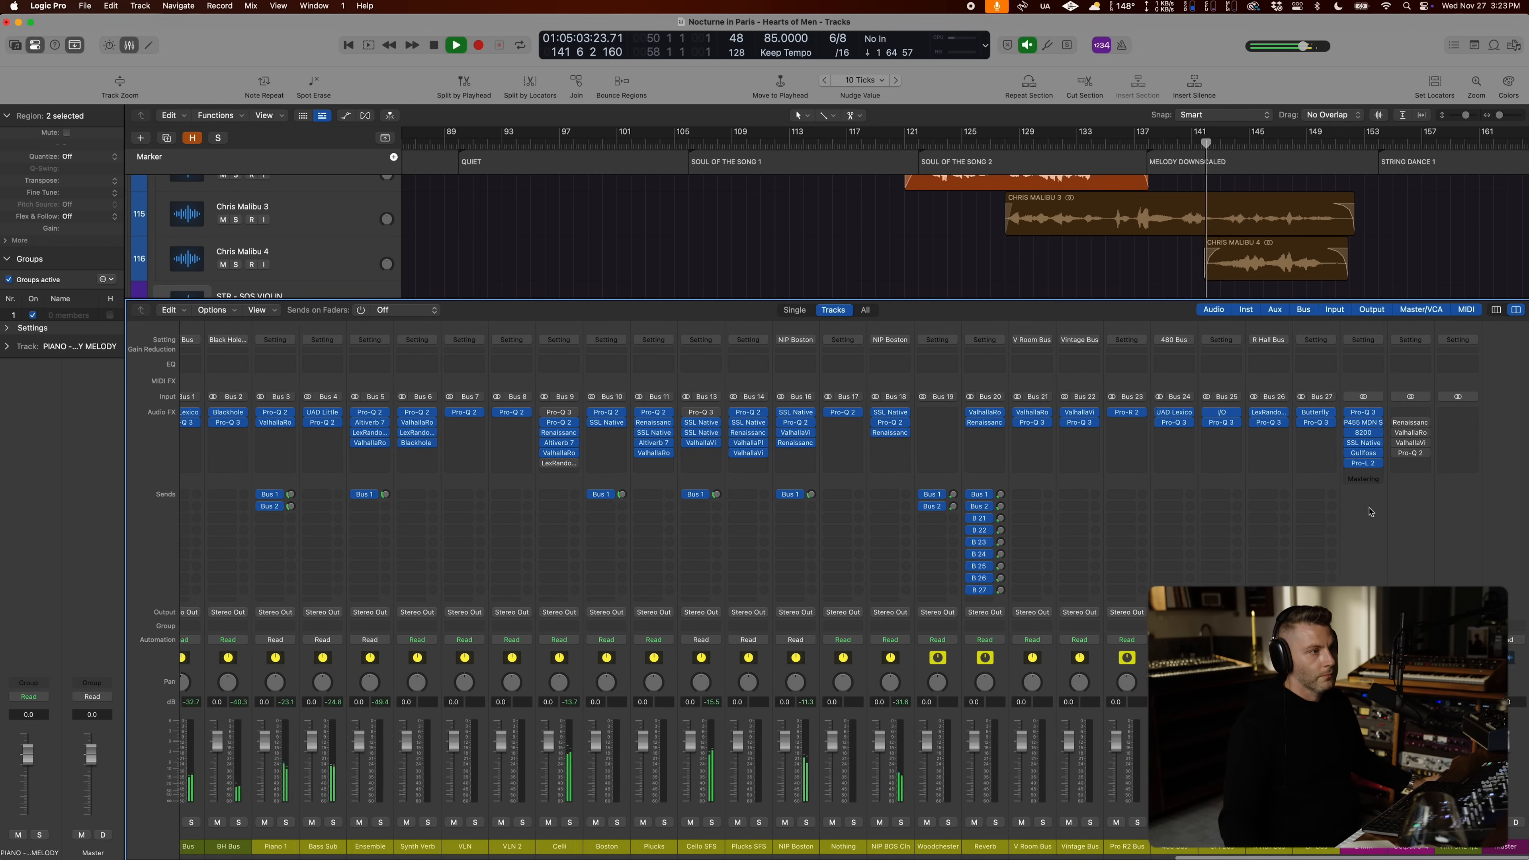
key("x")
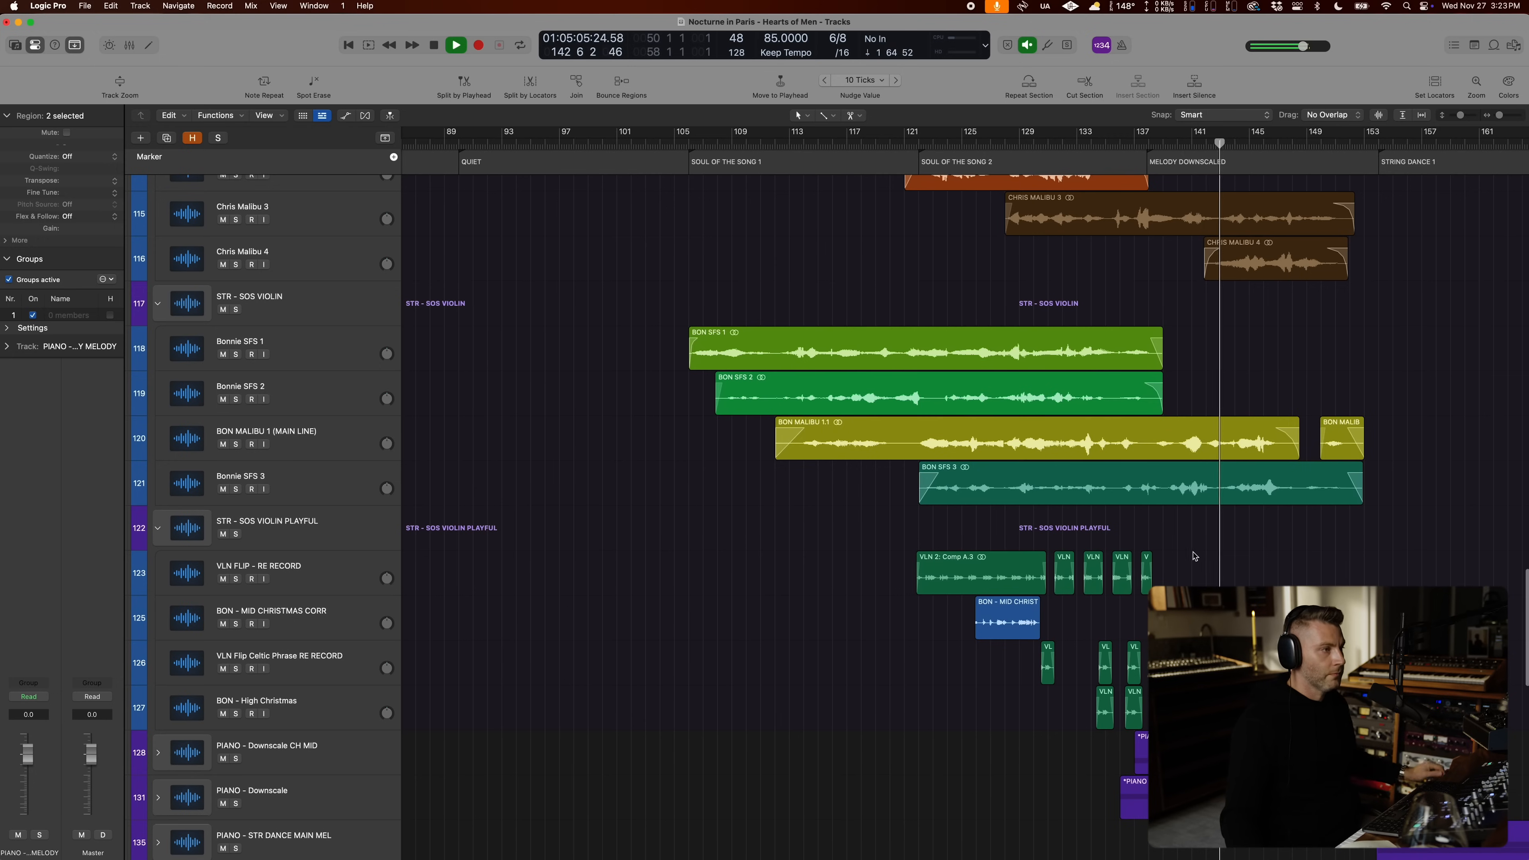
Step: Expand the PIANO - Downscale CH MID and PIANO - Downscale stacks and look over their regions in the MELODY DOWNSCALED section
scroll(1180, 531, "down", 3)
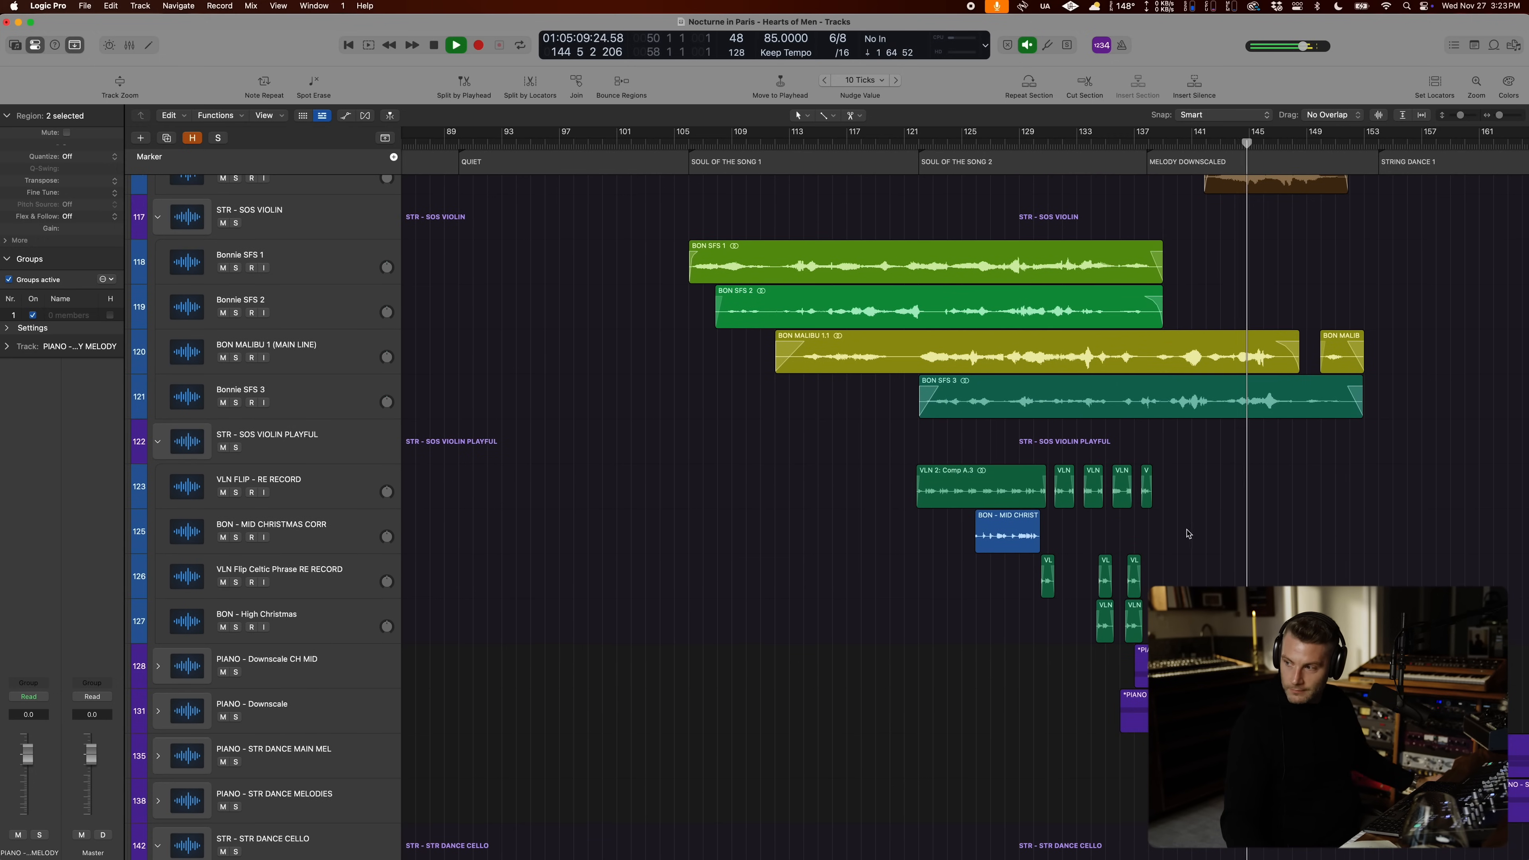
scroll(1183, 531, "right", 3)
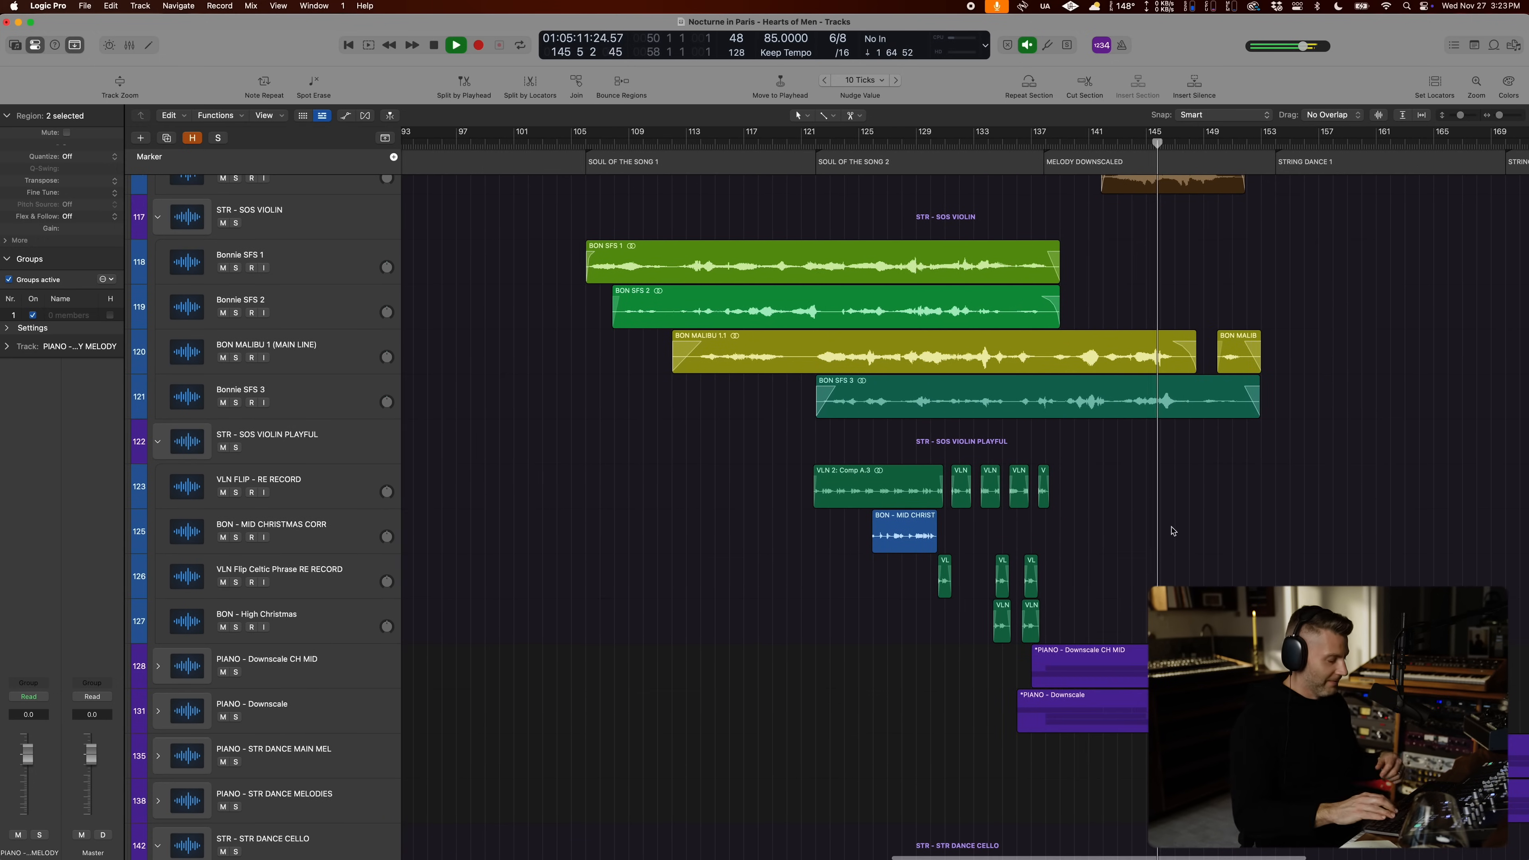
scroll(1173, 531, "down", 5)
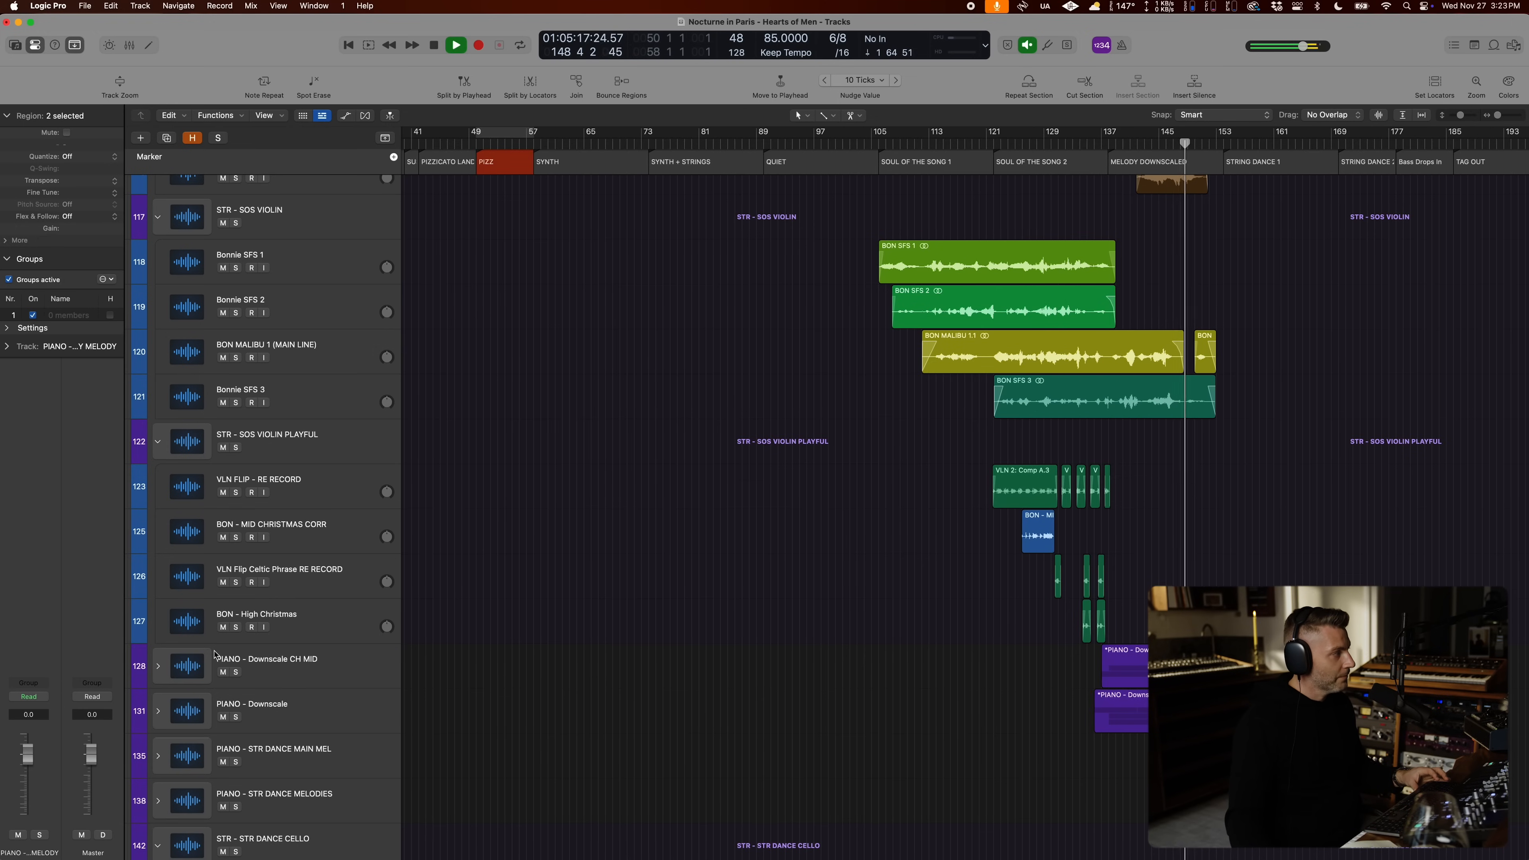
left_click(161, 666)
scroll(162, 726, "down", 3)
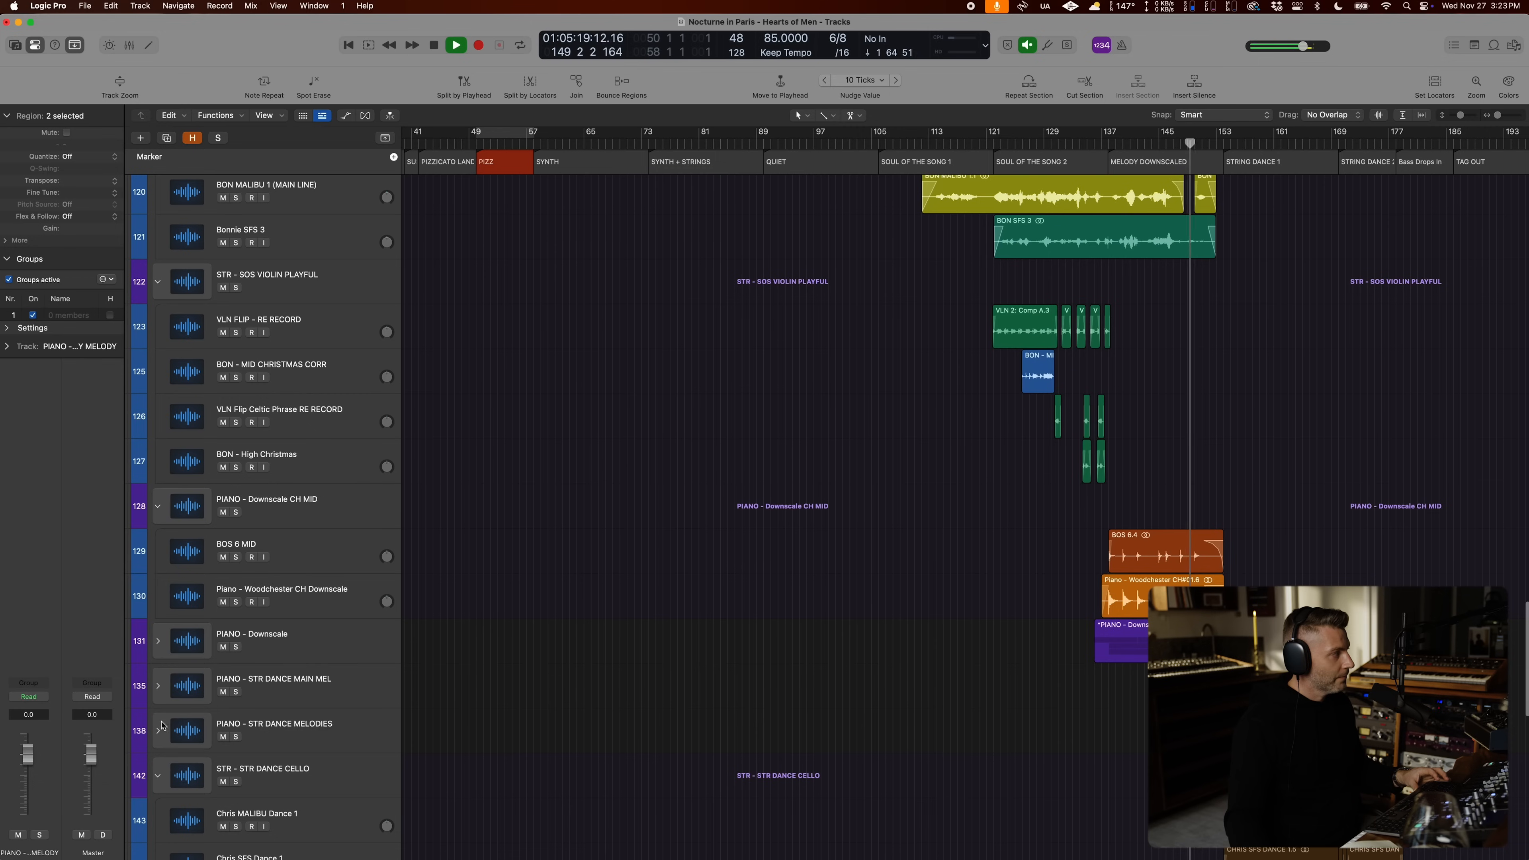
left_click(159, 643)
scroll(690, 631, "down", 5)
scroll(709, 631, "up", 5)
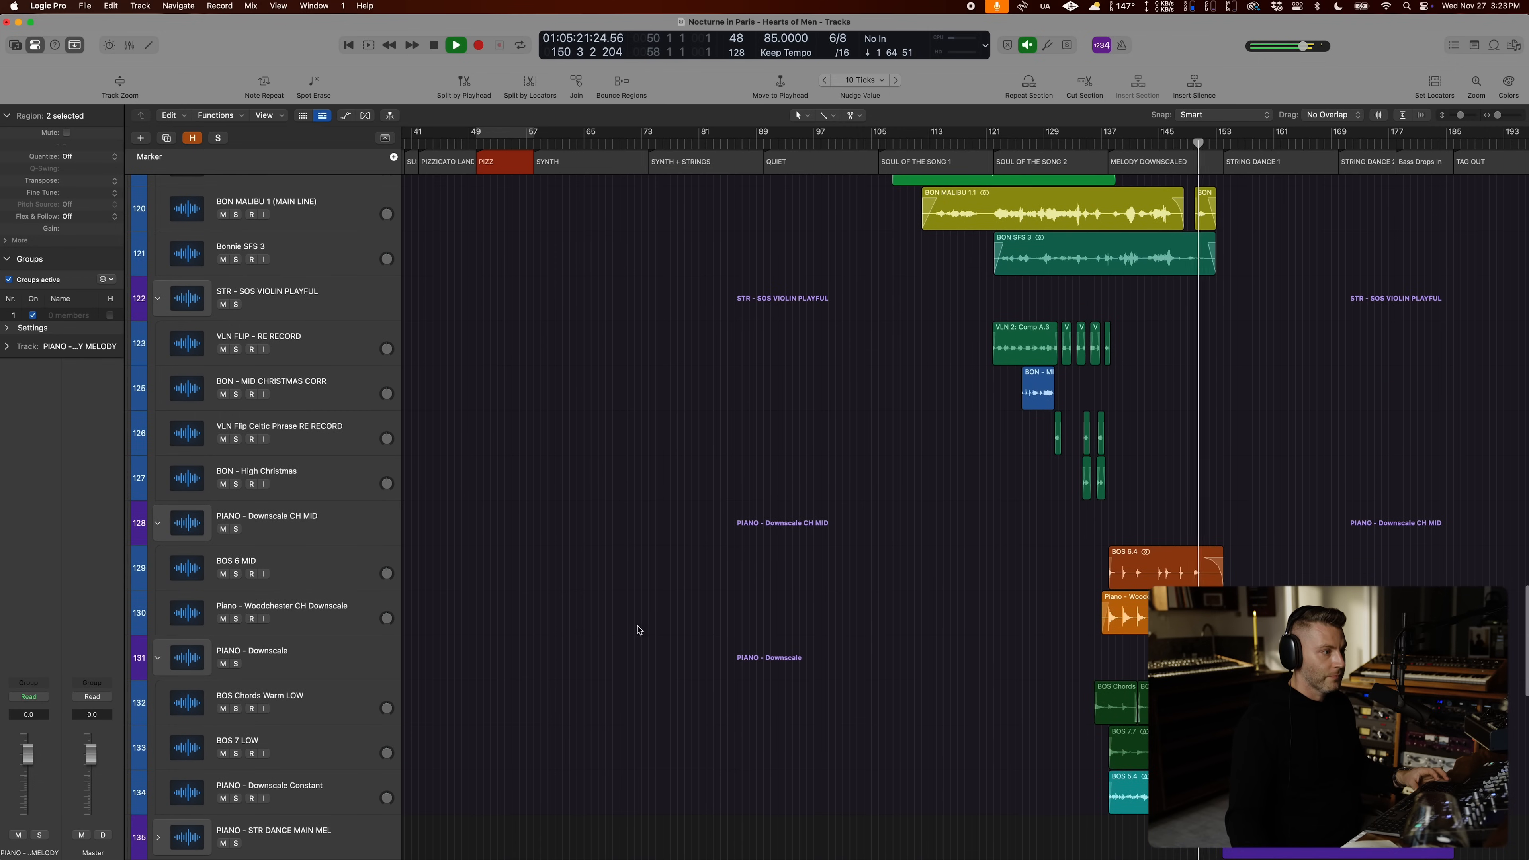
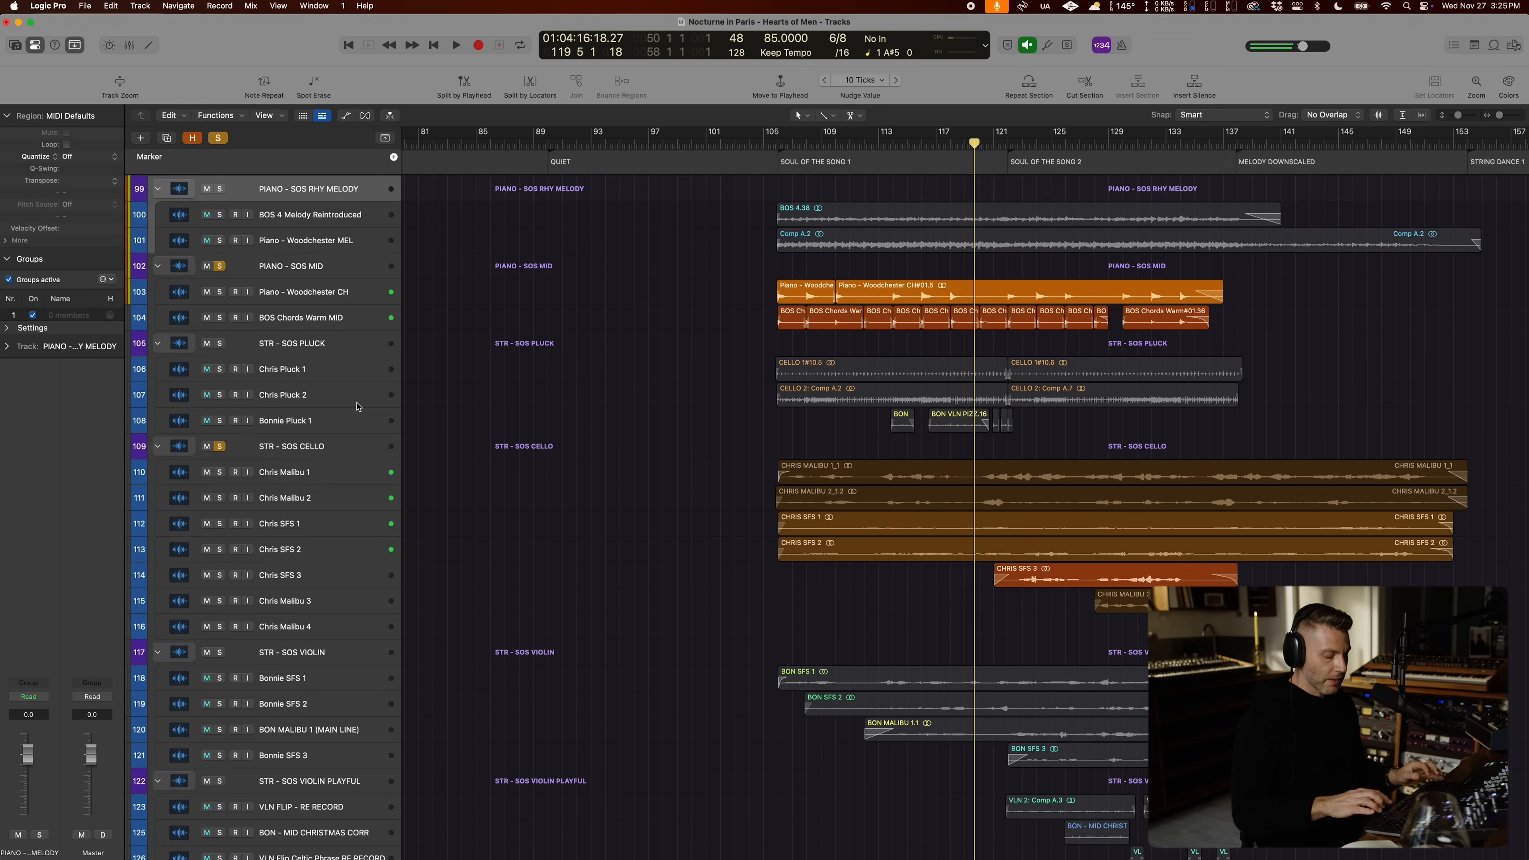
Step: Take the PIANO - SOS MID stack out of the solo and audition the SFS 1 and SFS 2 cello tracks
key("super+Down")
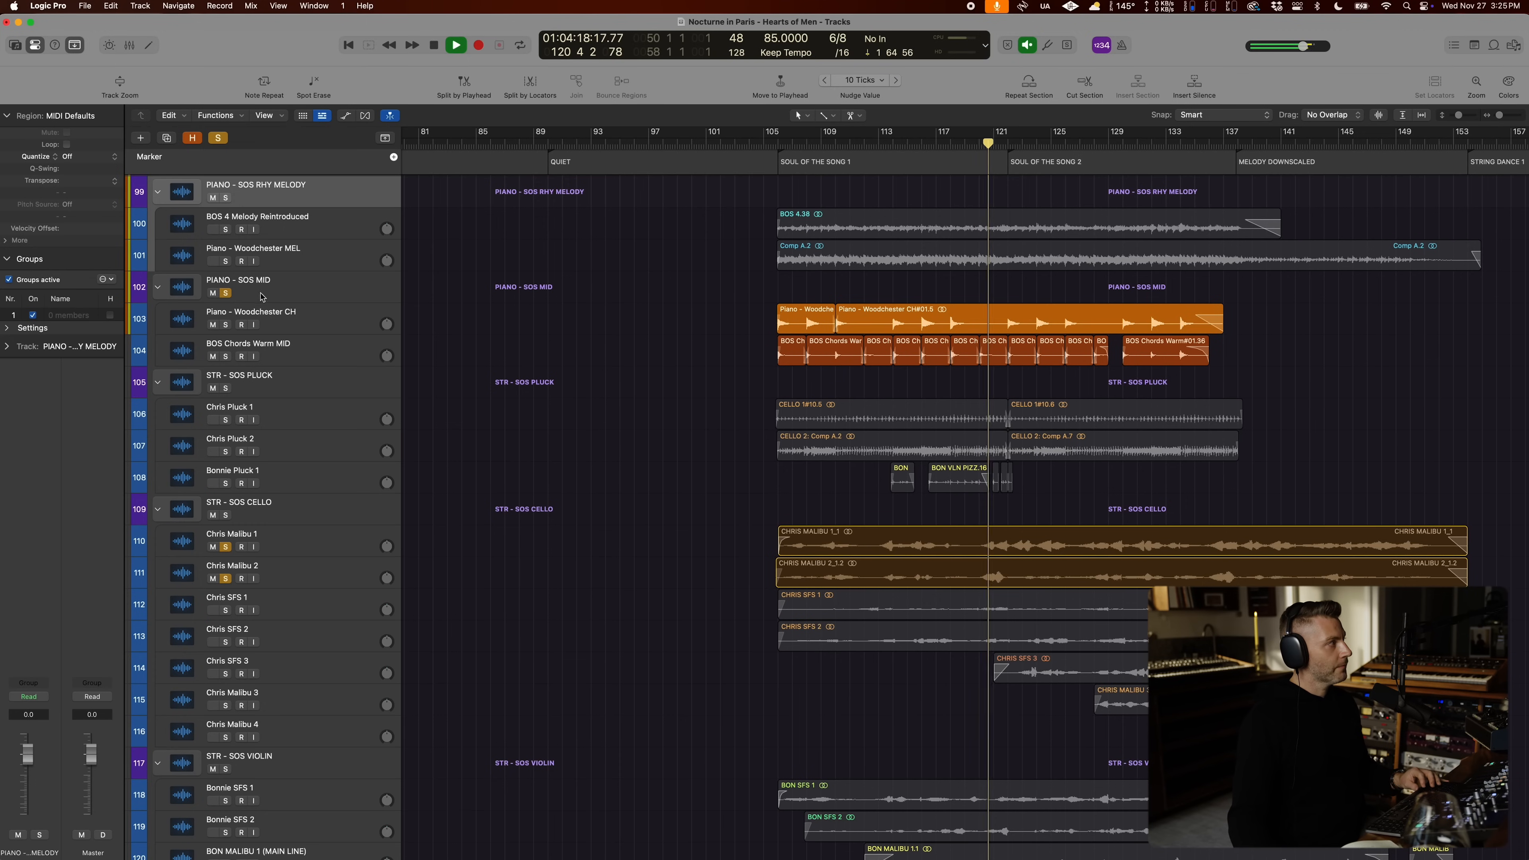
left_click(225, 293)
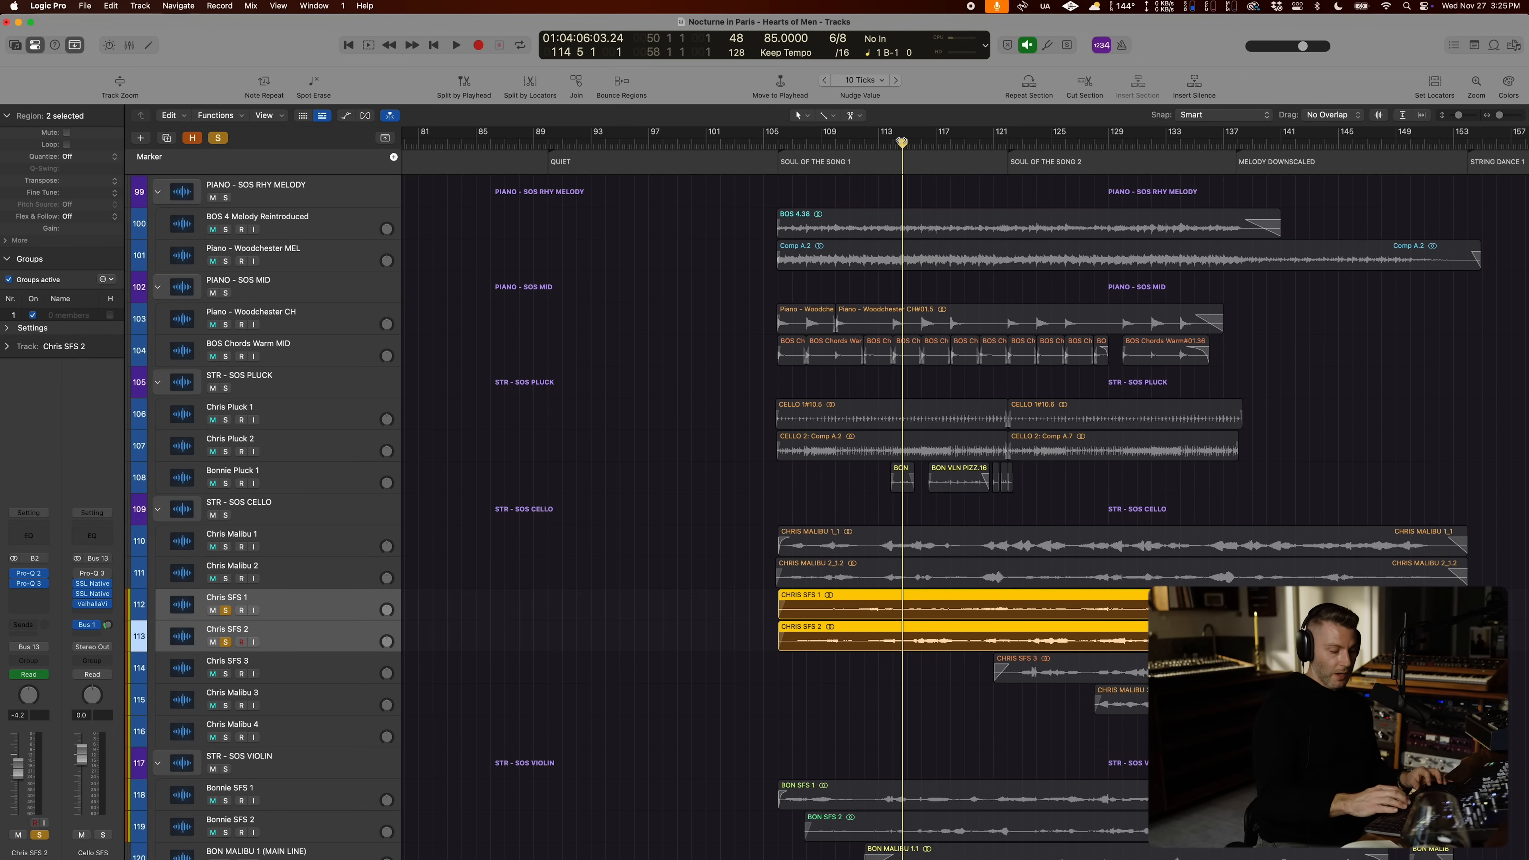
key("space")
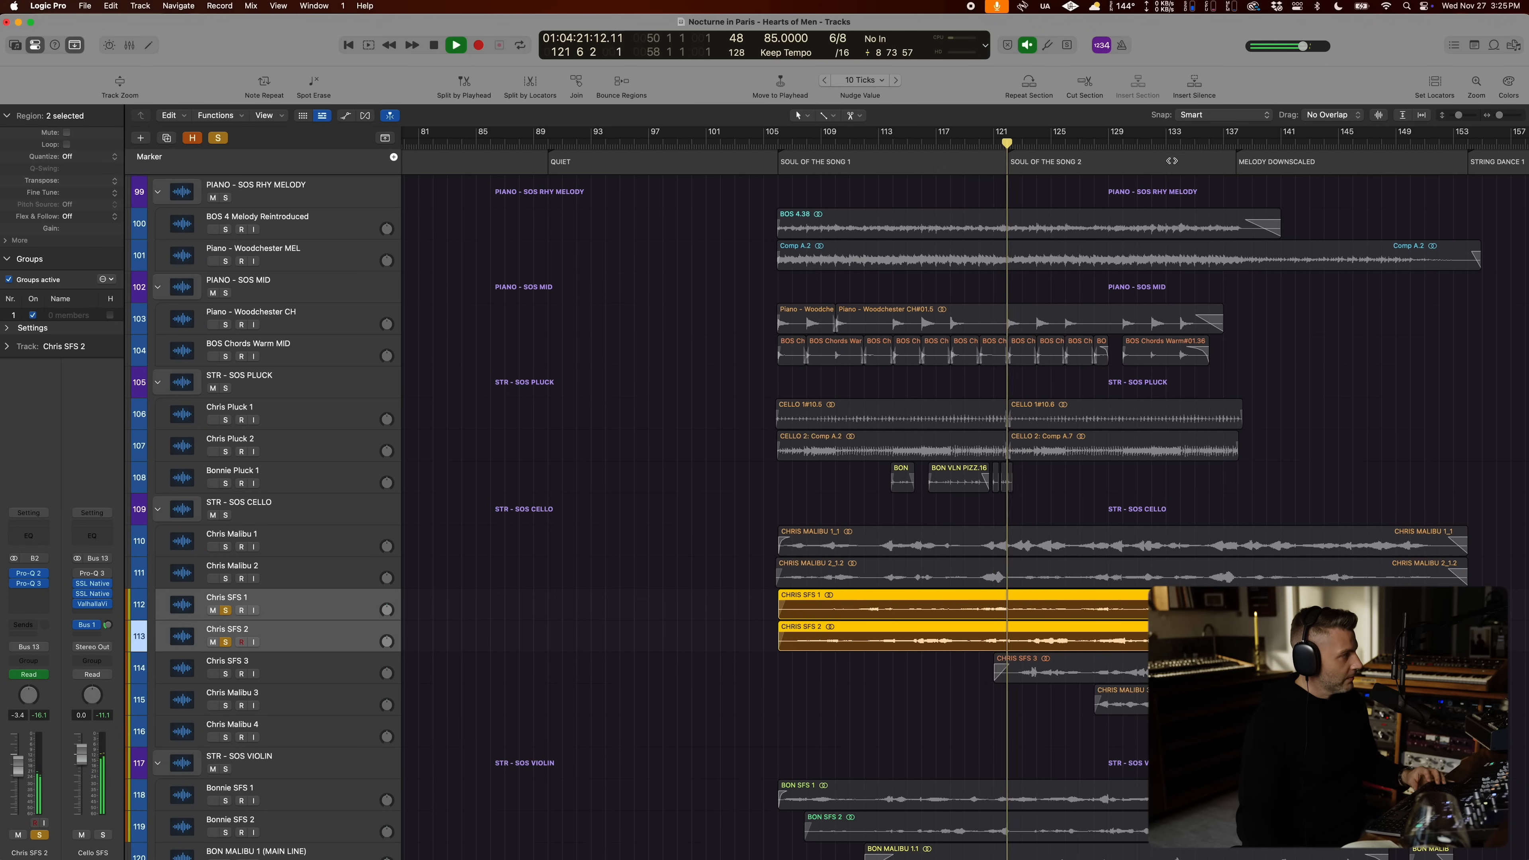
Step: Add the SFS 3 and Malibu 3 cello tracks to the solo, select Malibu 3 and resume playback in SOUL OF THE SONG 2
left_click(225, 675)
left_click(226, 706)
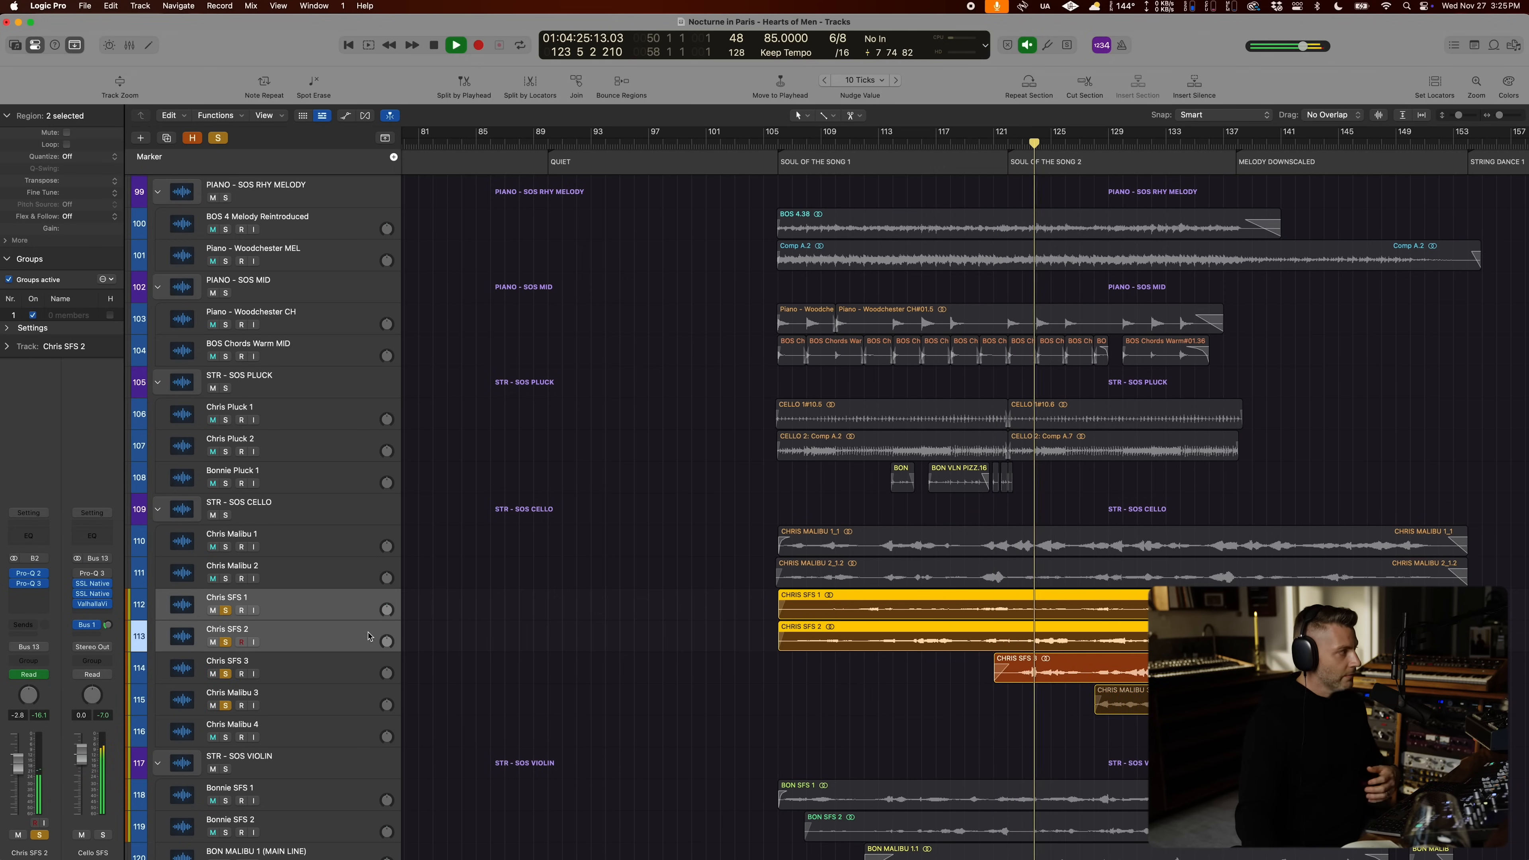
left_click(499, 666)
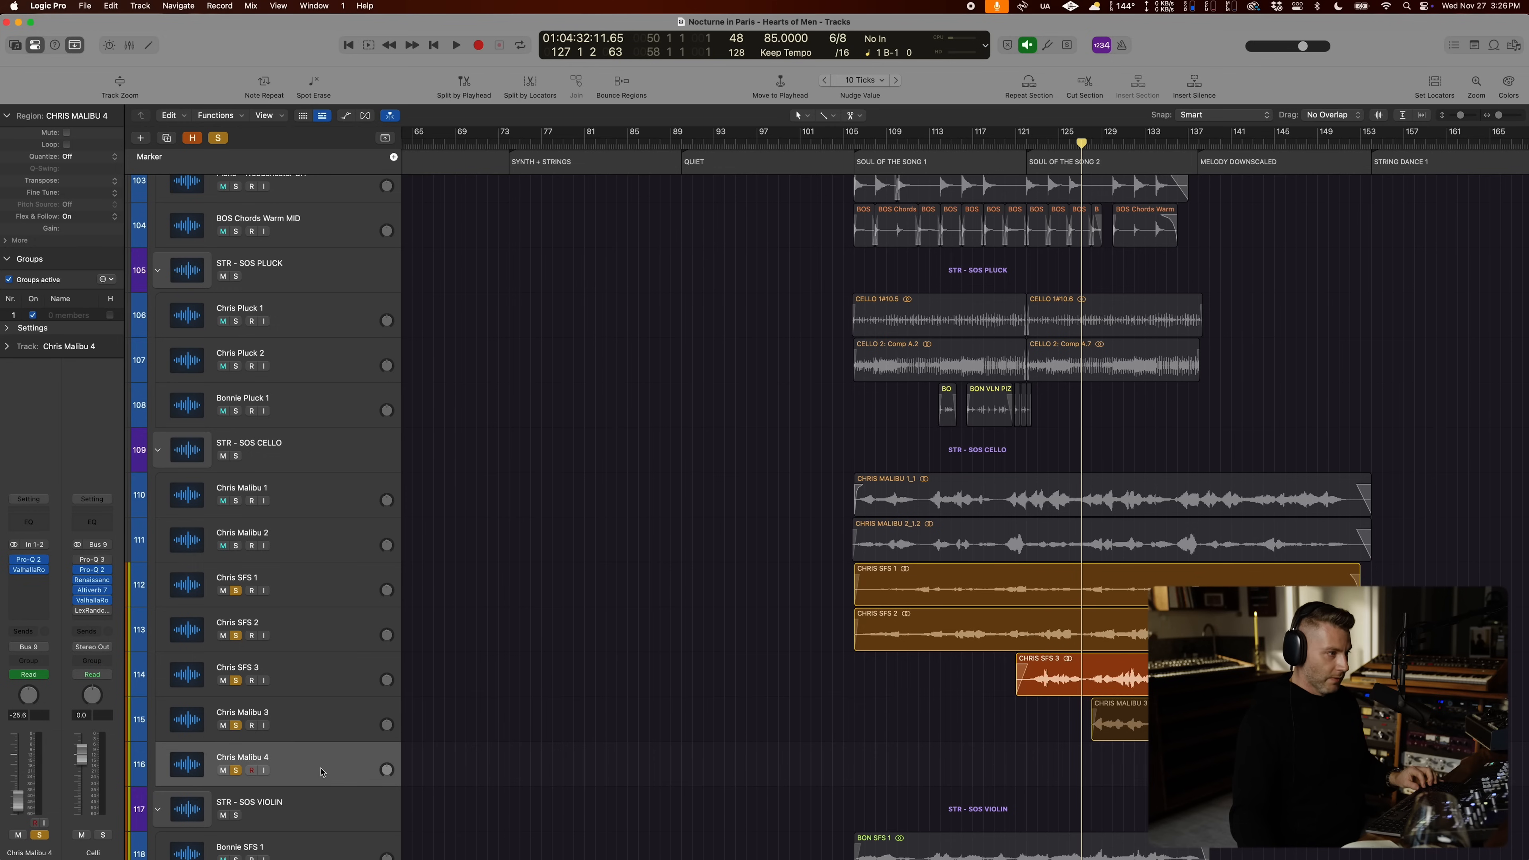
left_click(312, 729)
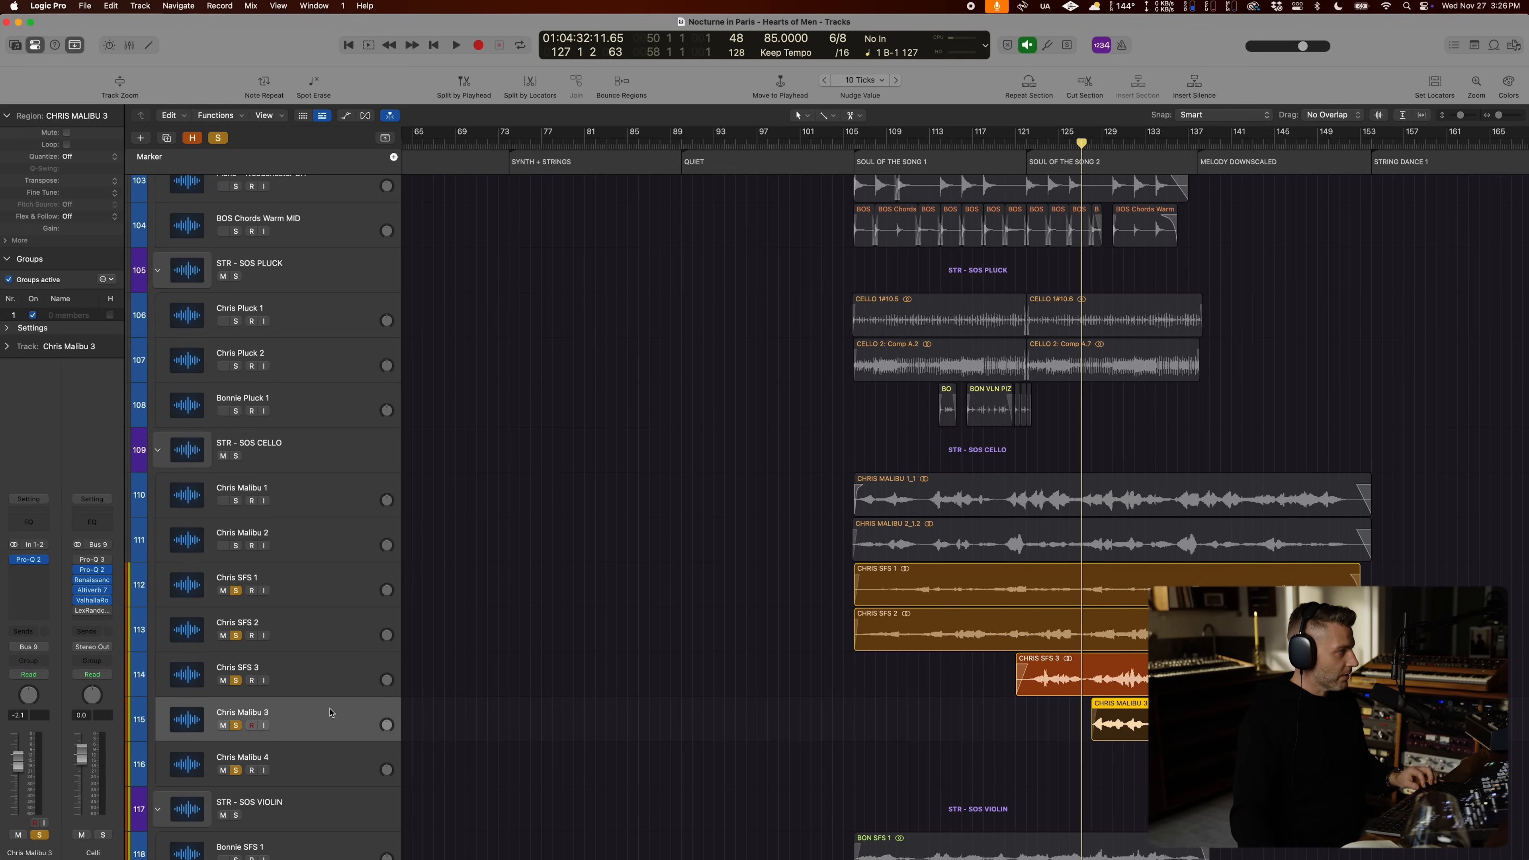
key("space")
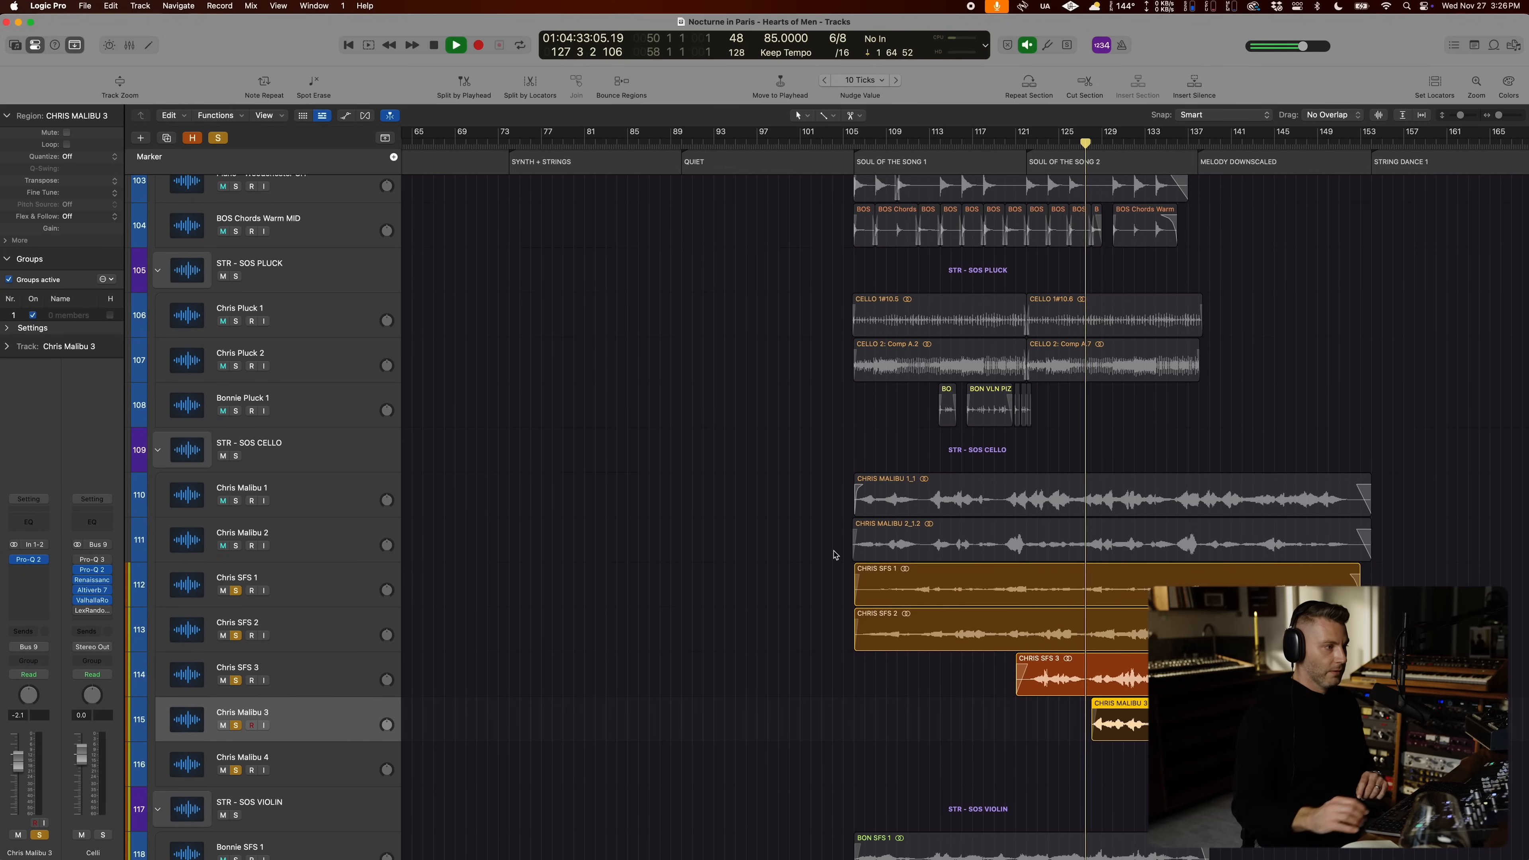
Step: Add the Malibu 1 and Malibu 2 cello tracks to the solo and play all the cello layers into MELODY DOWNSCALED
key("super+Up")
left_click_drag(233, 566, 235, 533)
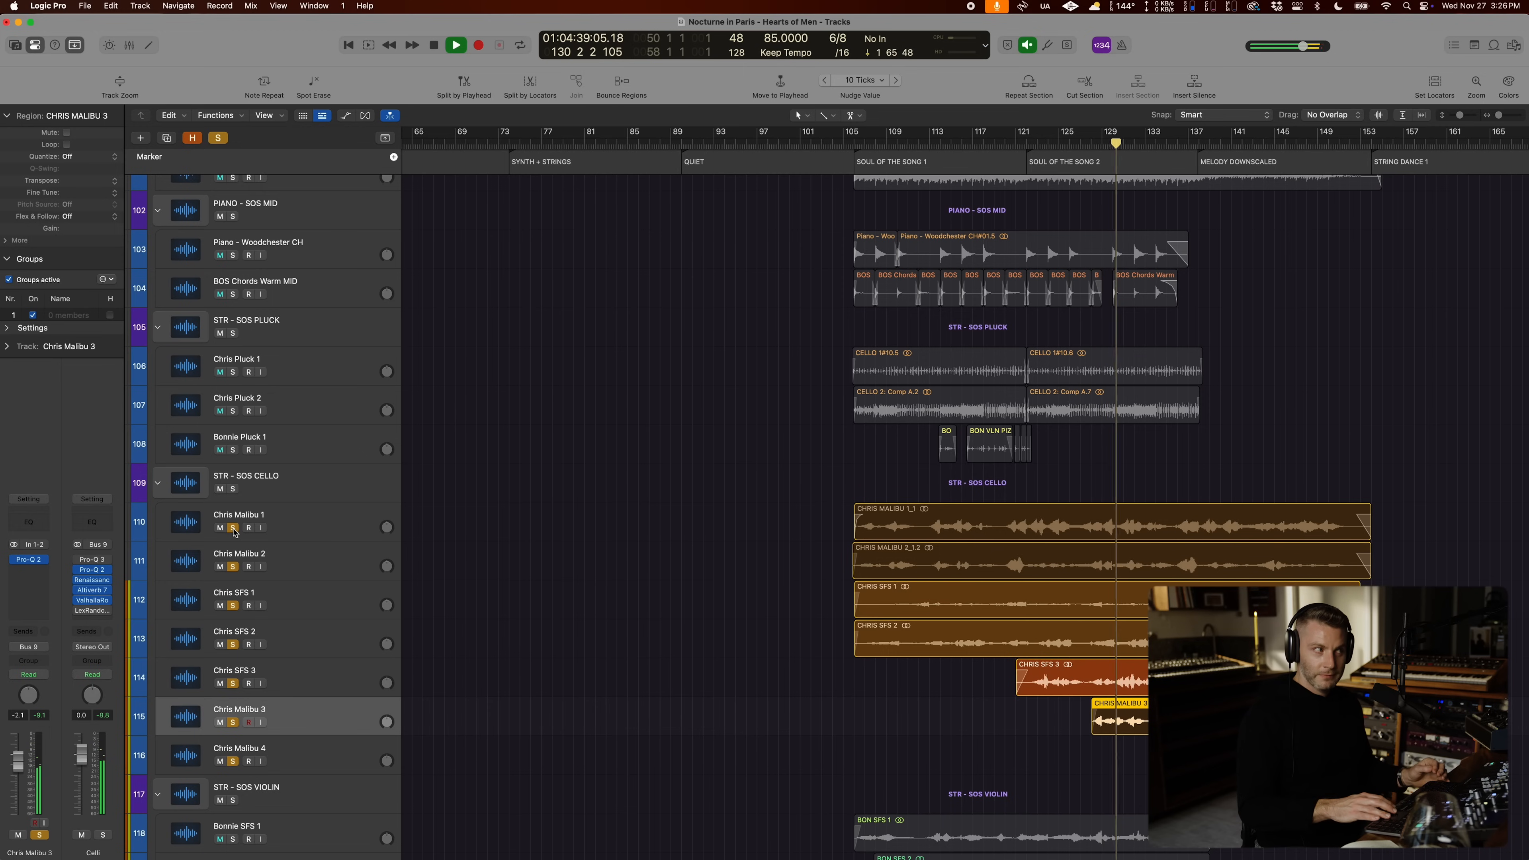
key("super+Right")
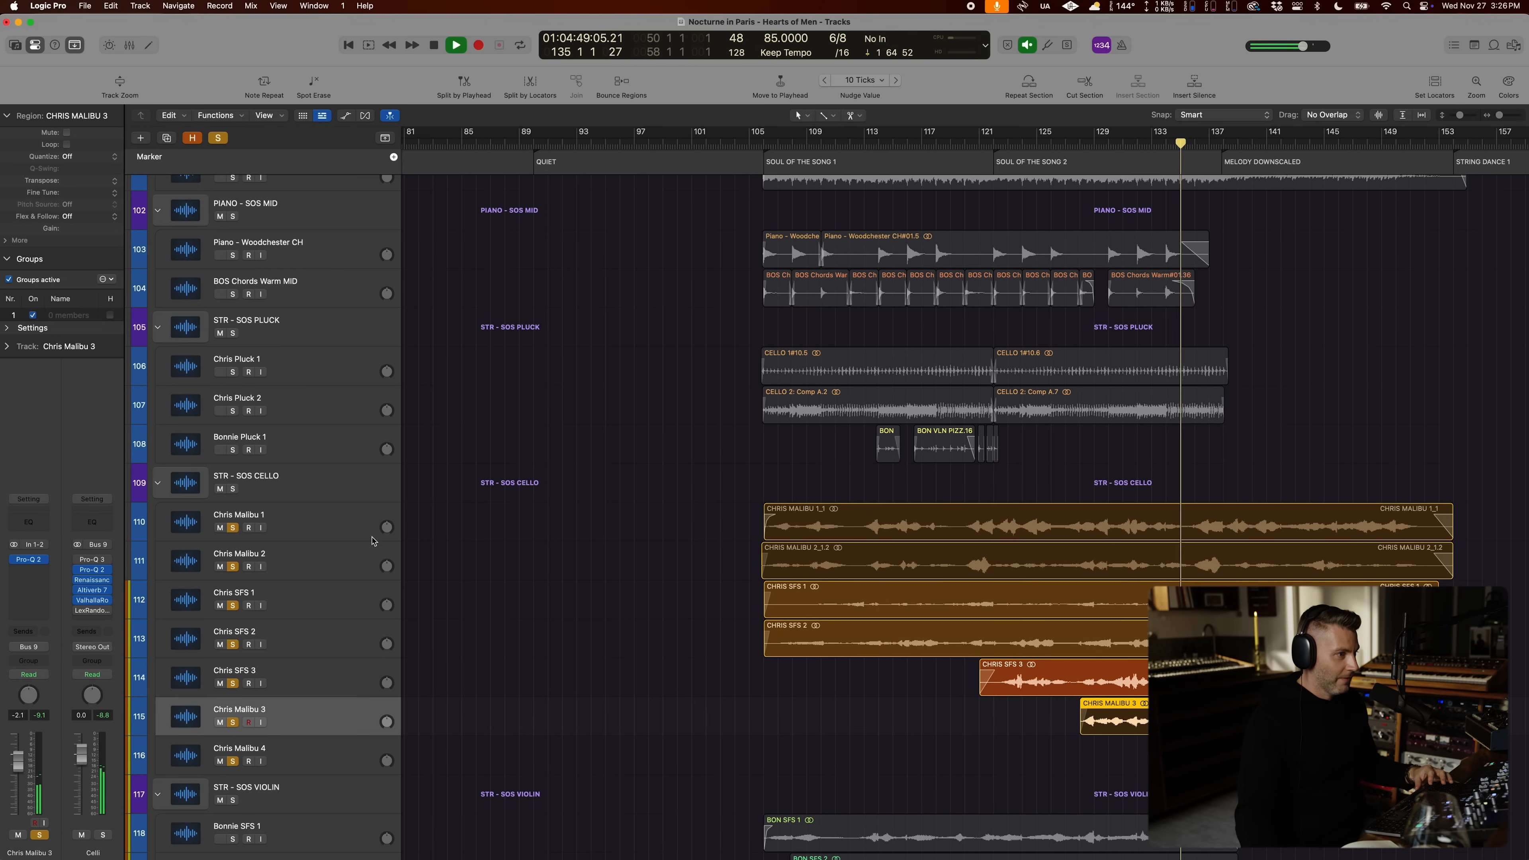
scroll(542, 622, "right", 4)
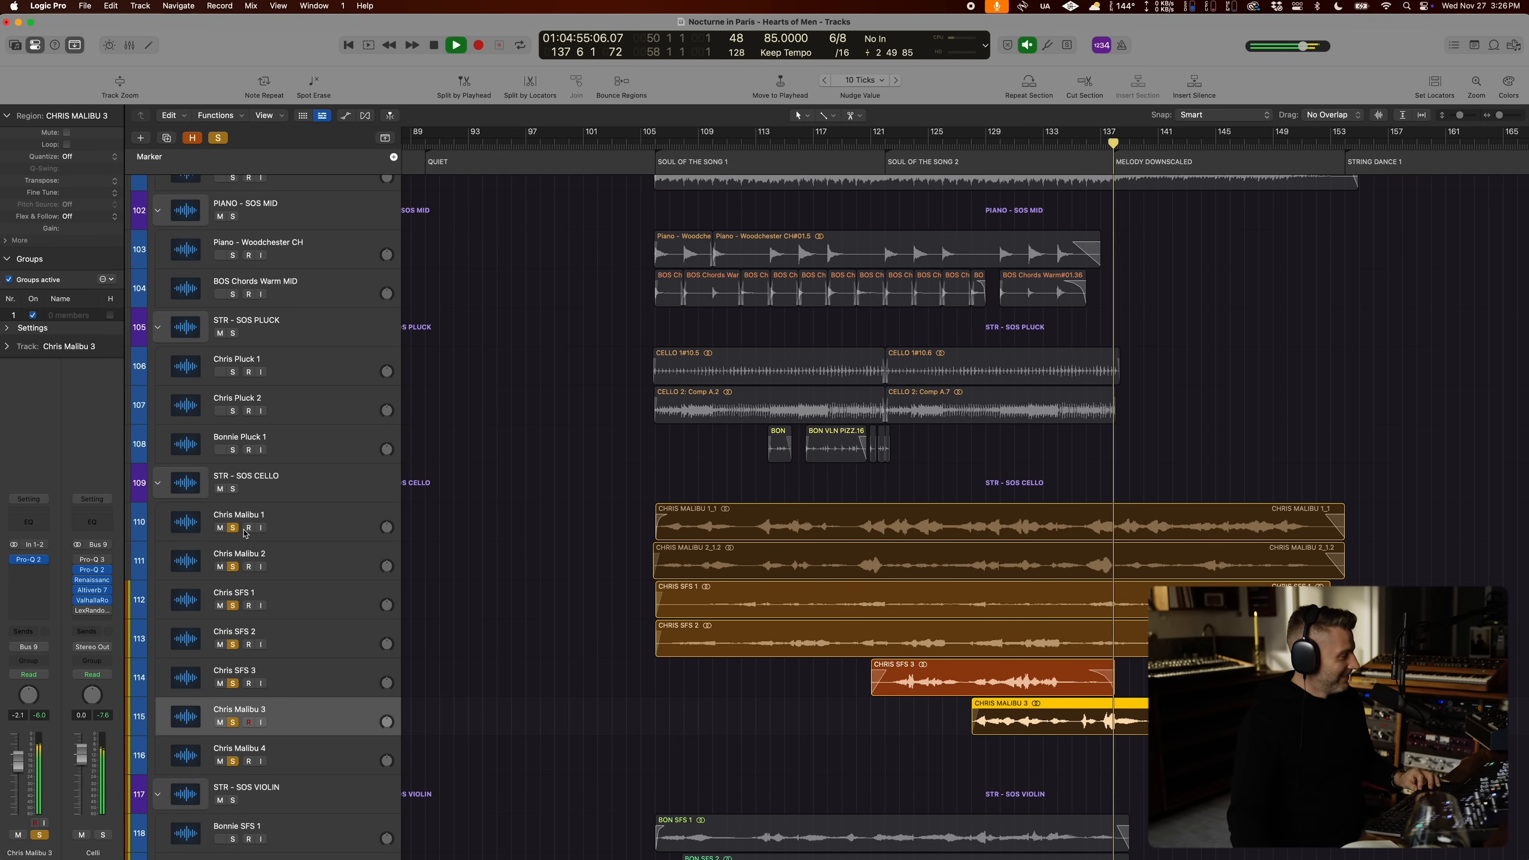
key("super+Left")
key("space")
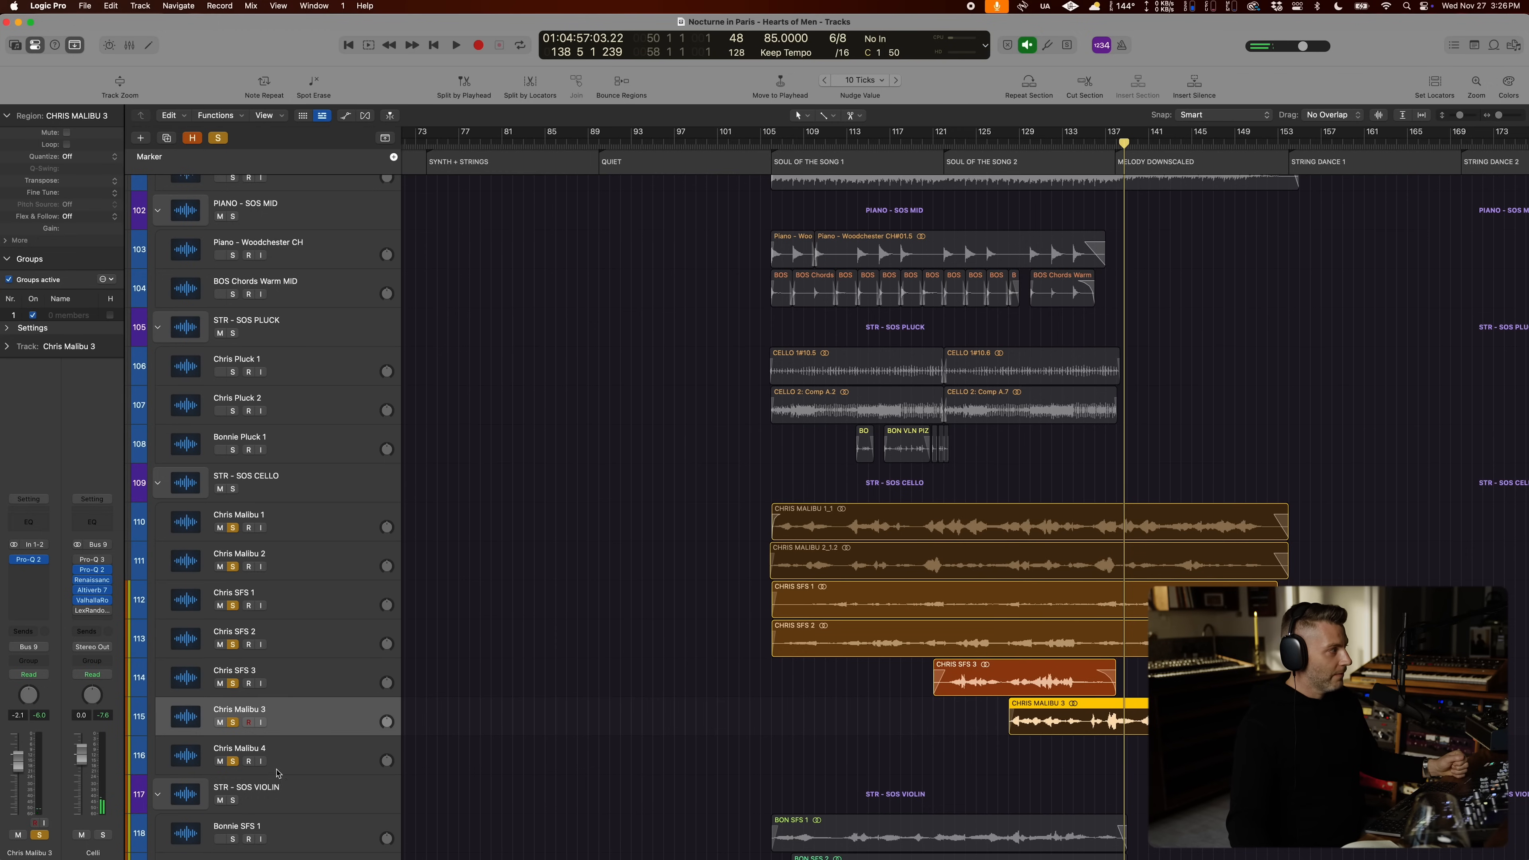
Step: Step through the soloed cello tracks from SFS 3 up to Malibu 2 to inspect their channel strips
left_click(332, 691)
left_click(341, 642)
left_click(347, 607)
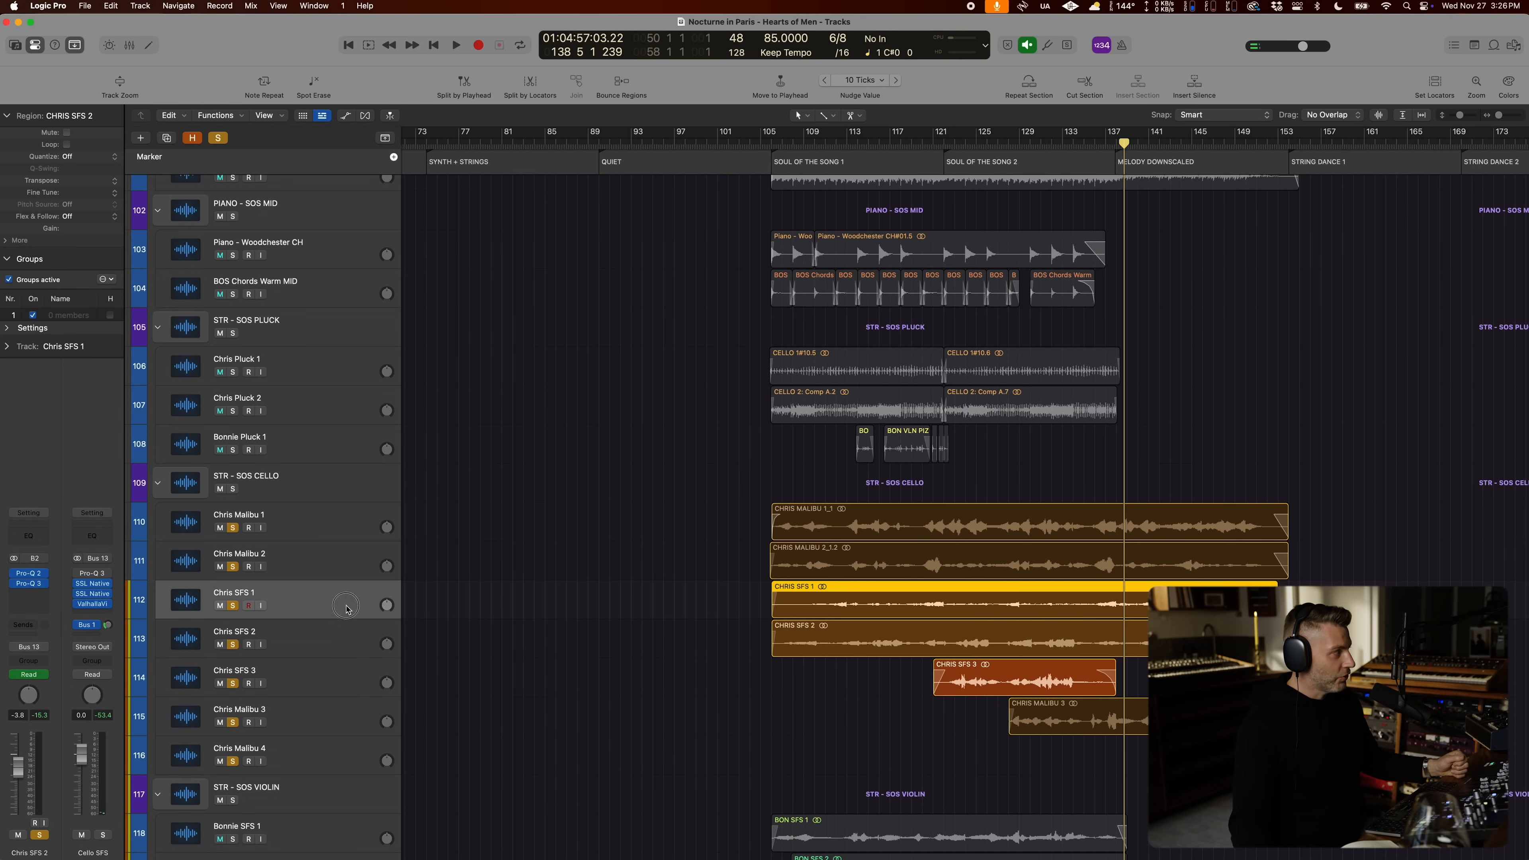
left_click(355, 576)
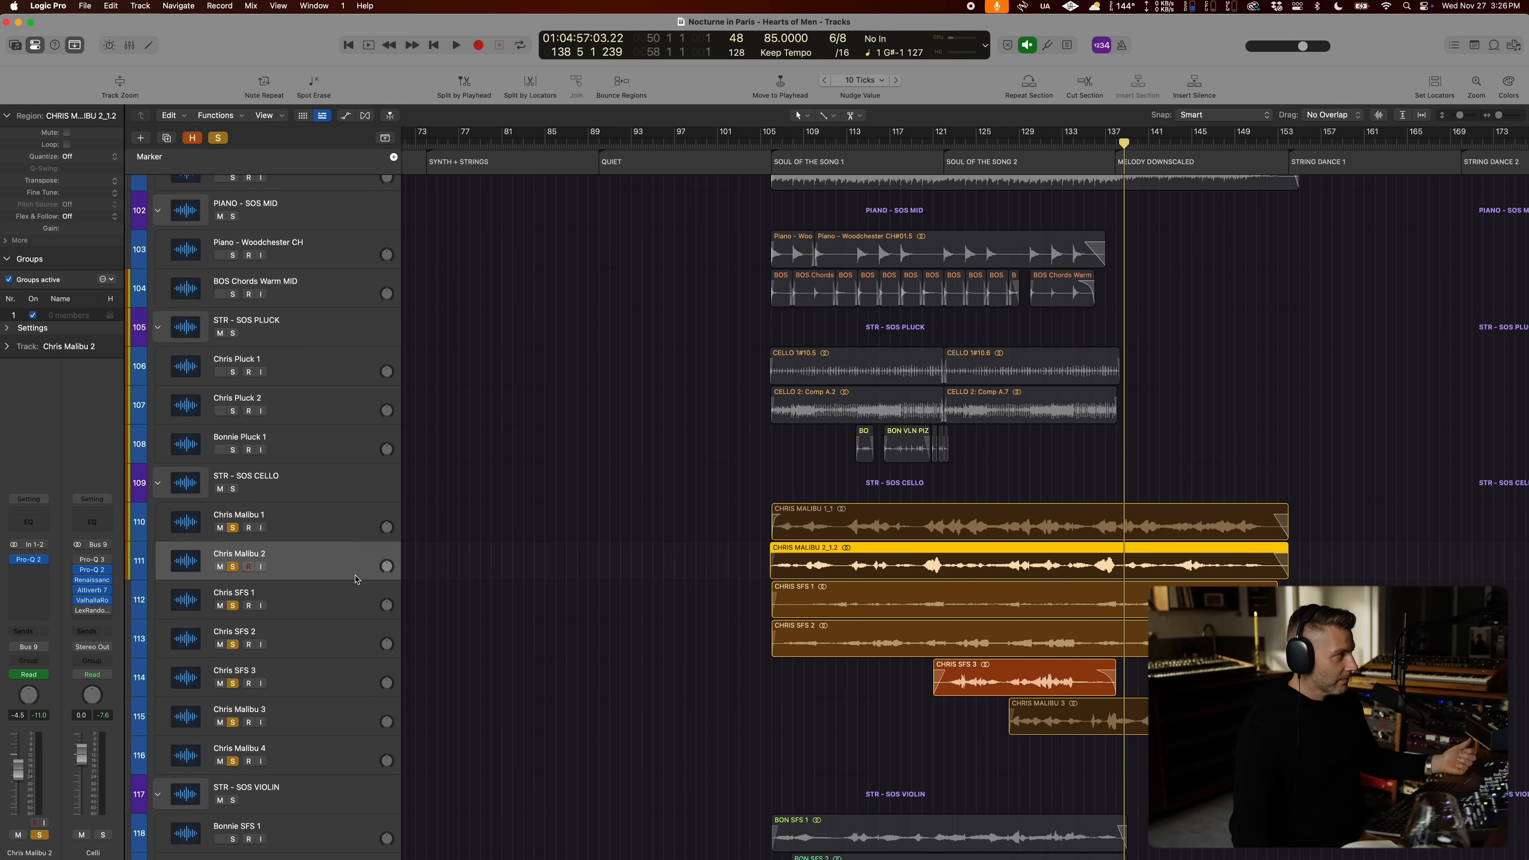
Step: Open Altiverb 7 on the Celli bus and browse the religious category in its impulse response browser
left_click(91, 593)
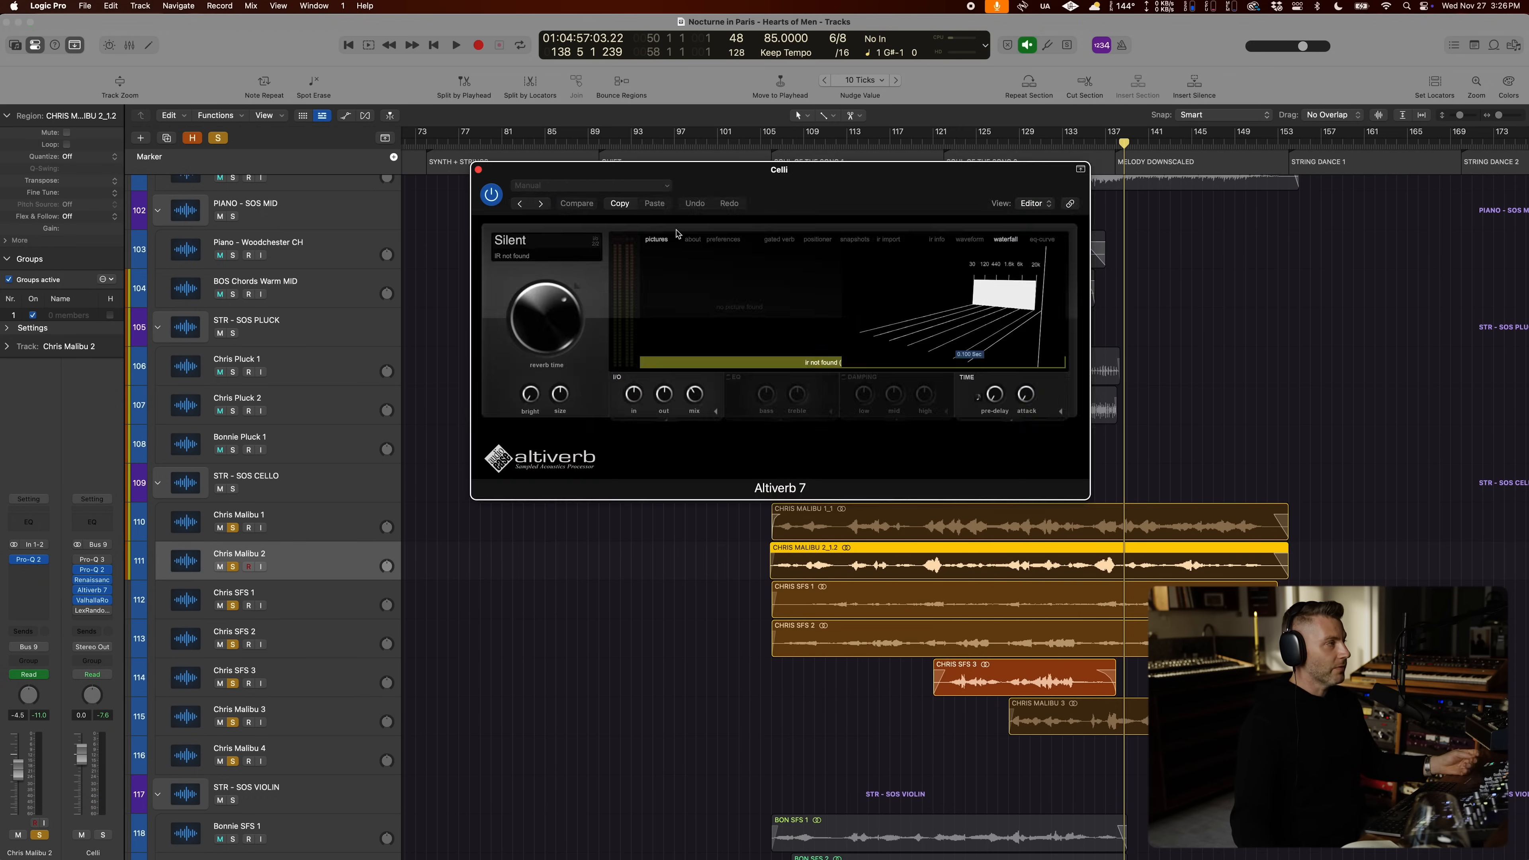
left_click_drag(785, 193, 972, 321)
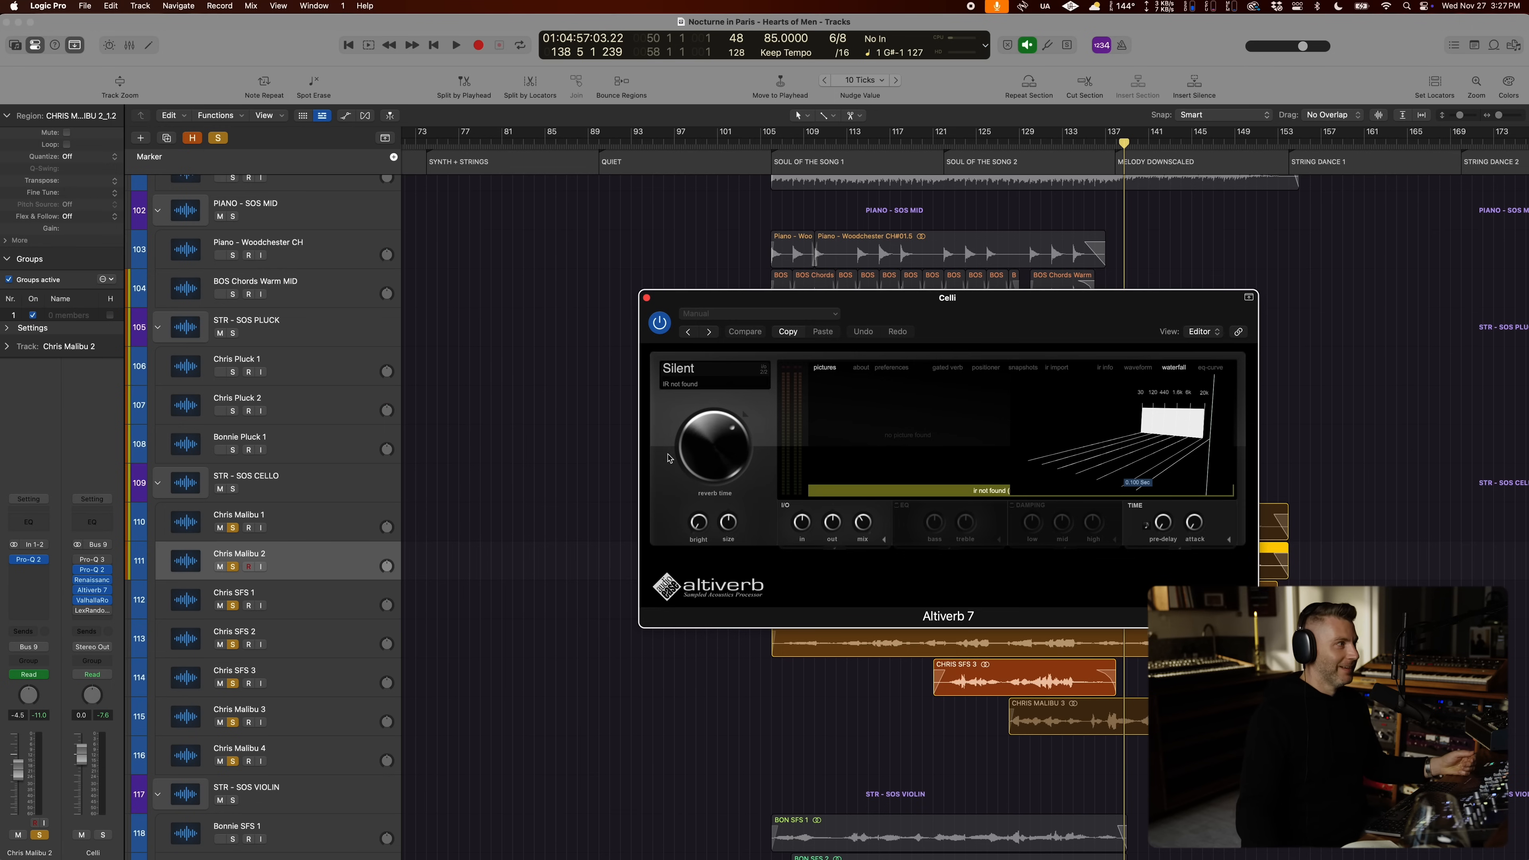
left_click(712, 375)
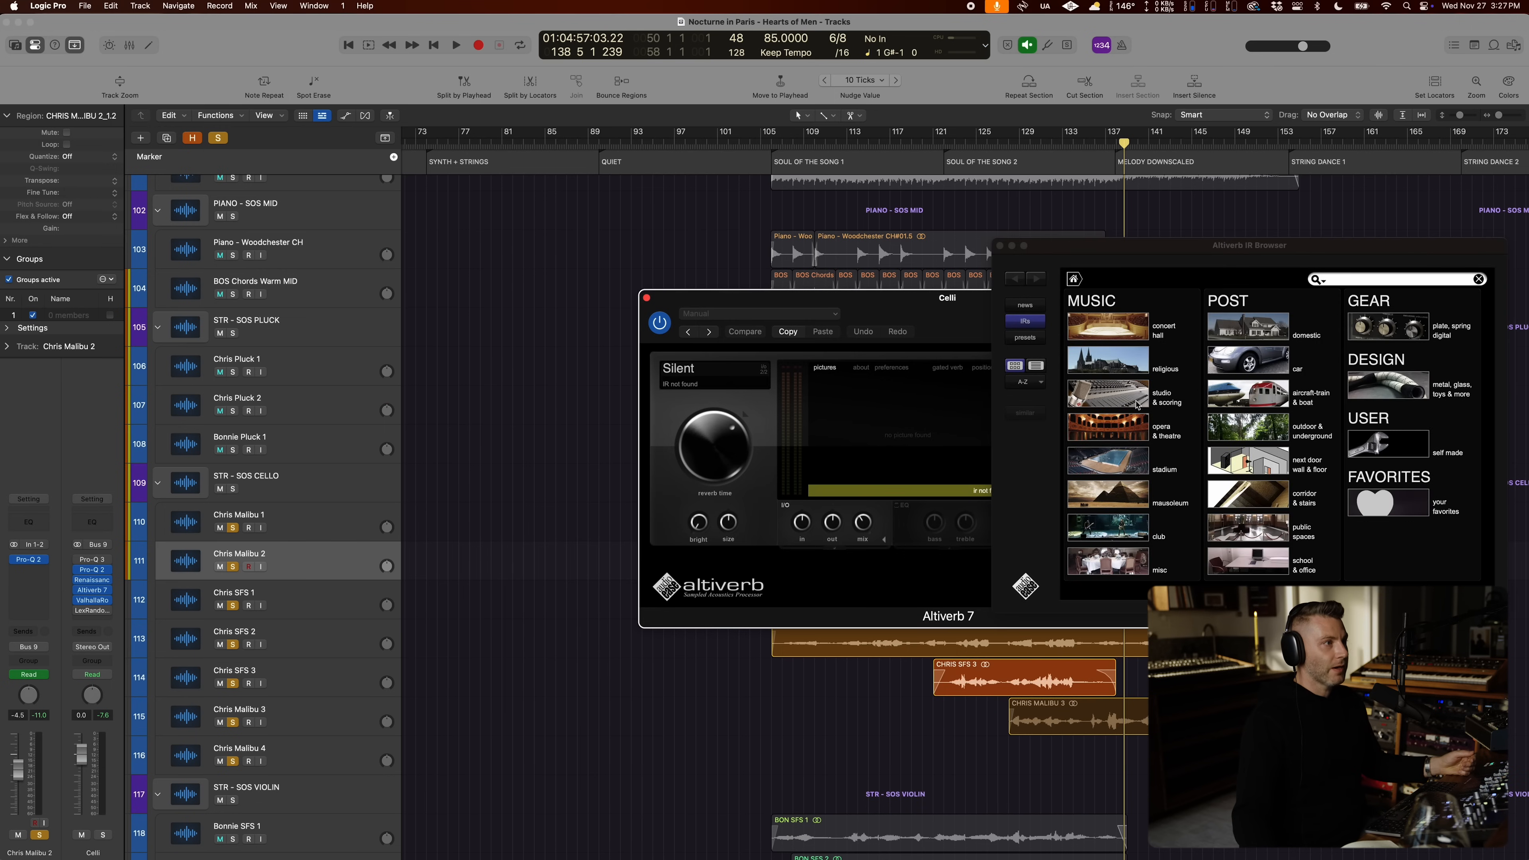
left_click(1109, 364)
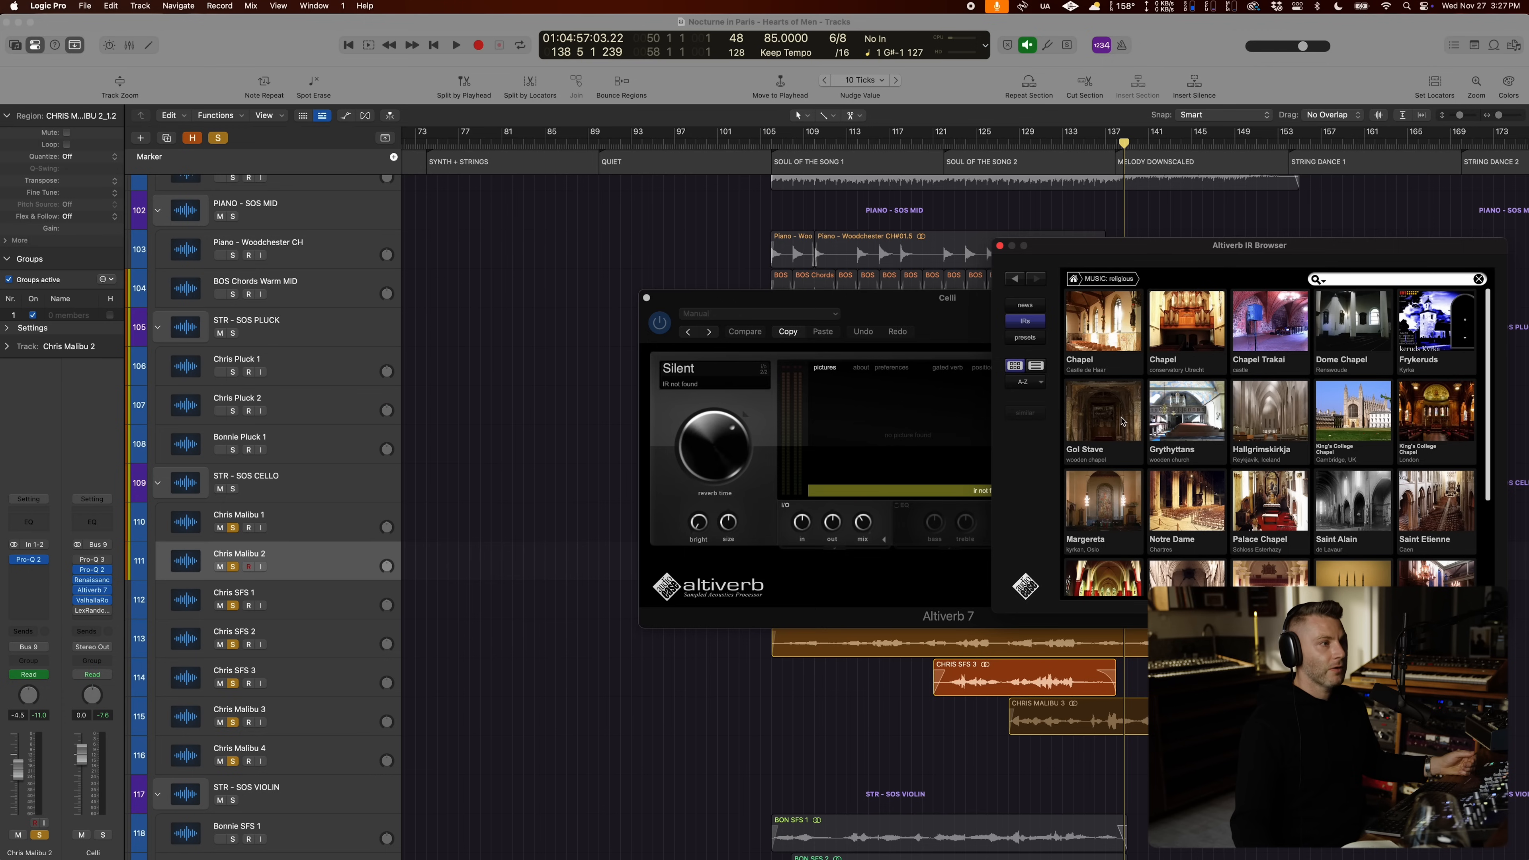
Step: Load the Notre Dame Chartres impulse response into Altiverb 7 on the Celli bus and close the IR browser
scroll(1122, 422, "down", 2)
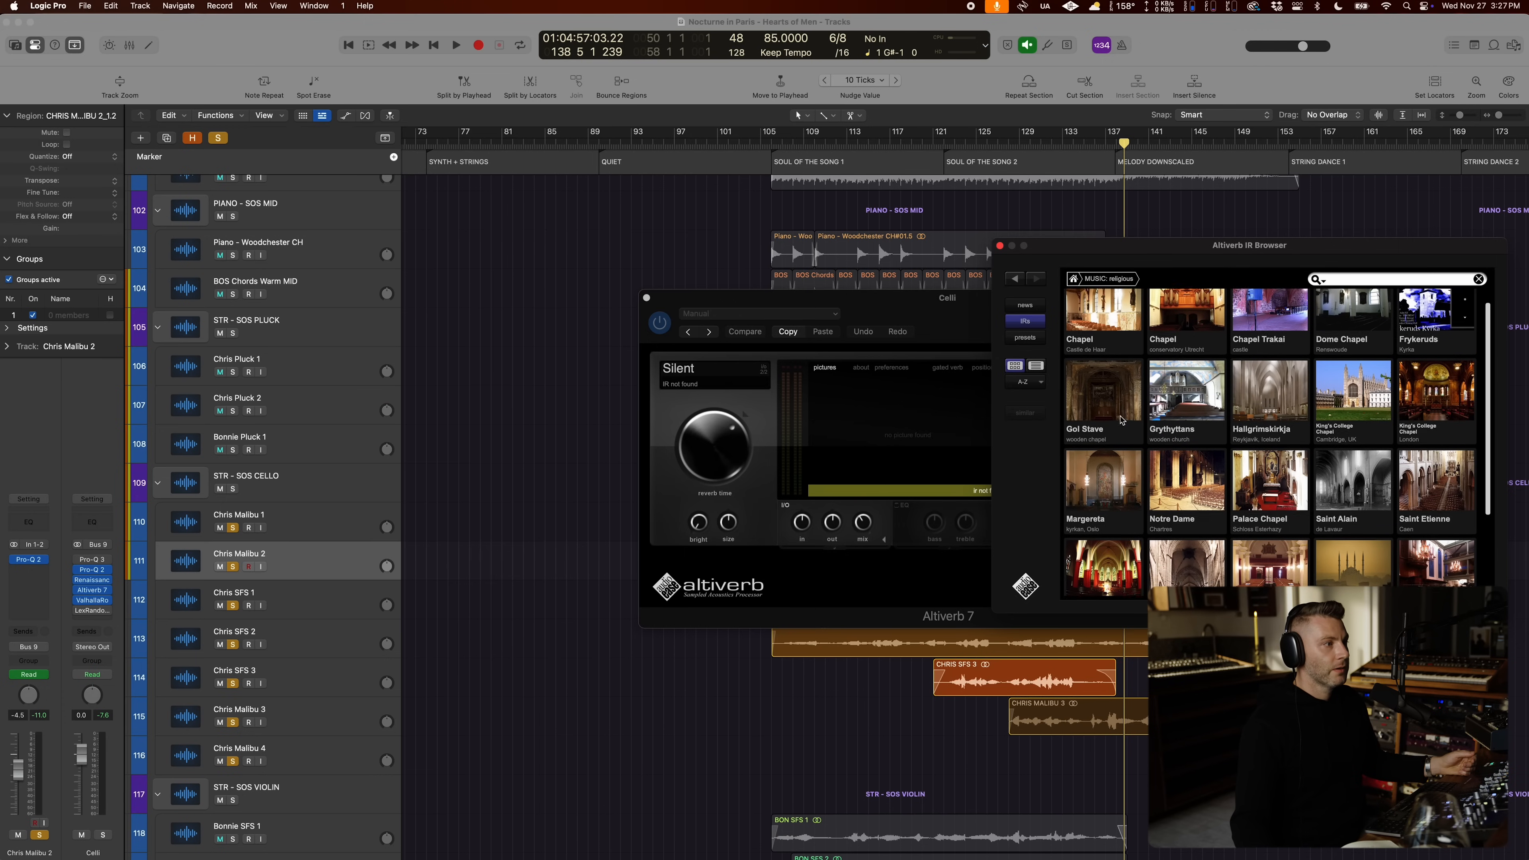
left_click(1180, 469)
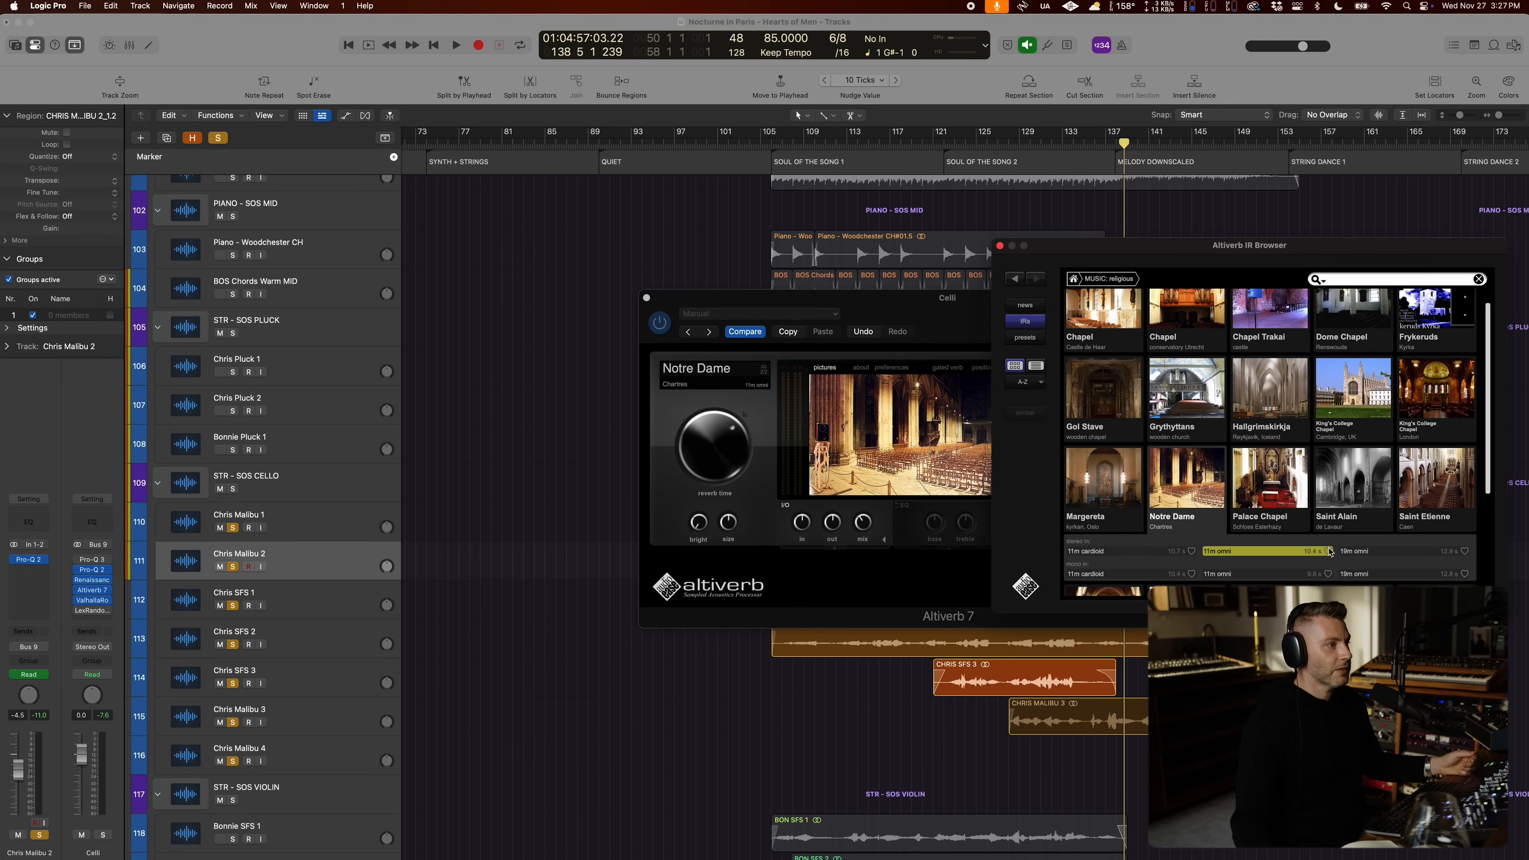
left_click(1000, 246)
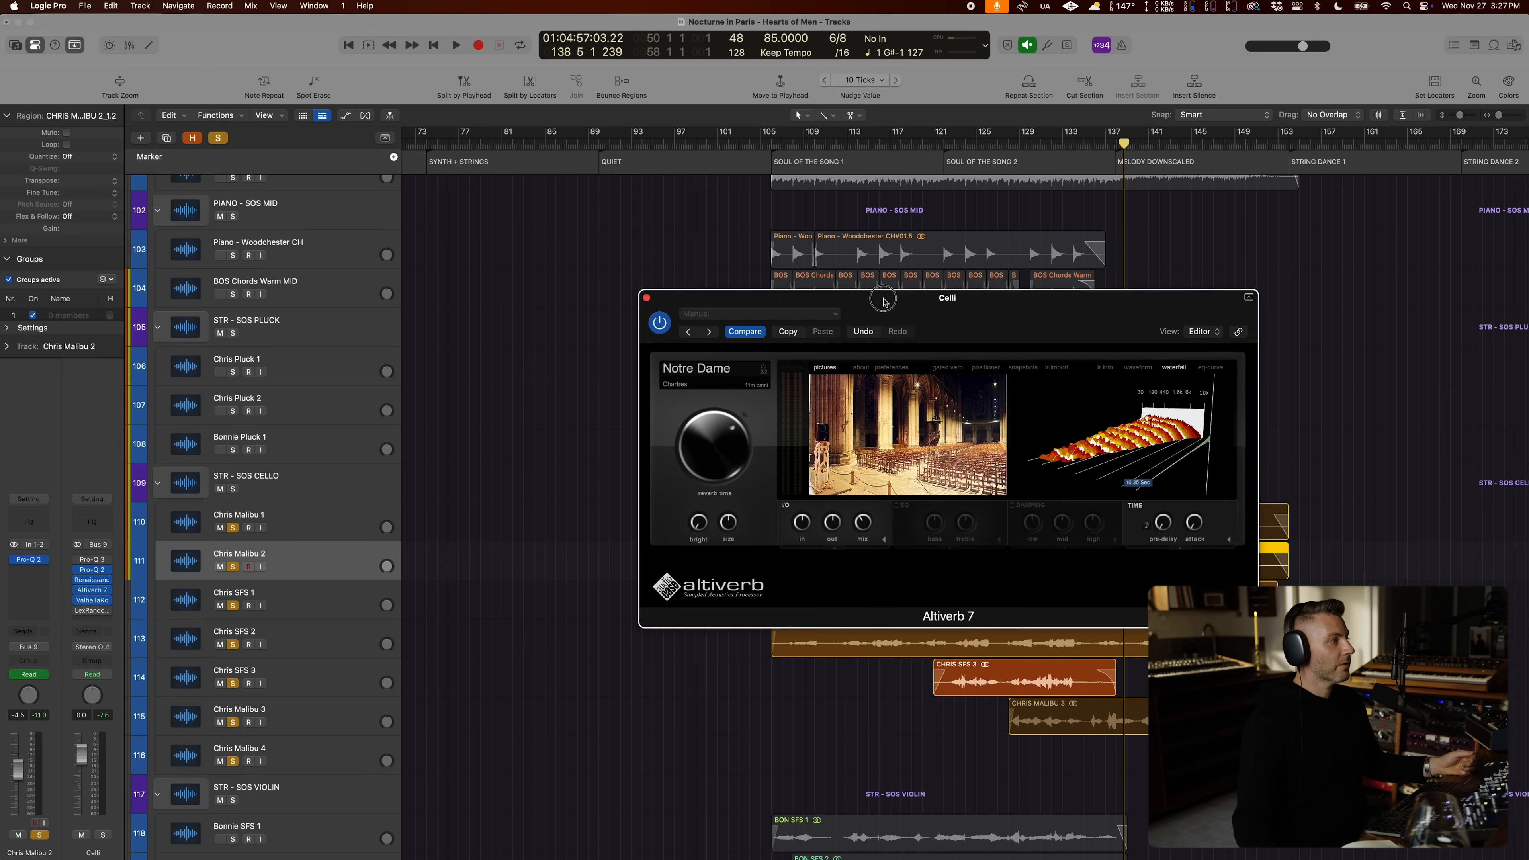
Step: Play the soloed cellos from bar 121, try the Altiverb dry/wet mix control, and stop playback and close the plug-in
left_click(934, 145)
key("space")
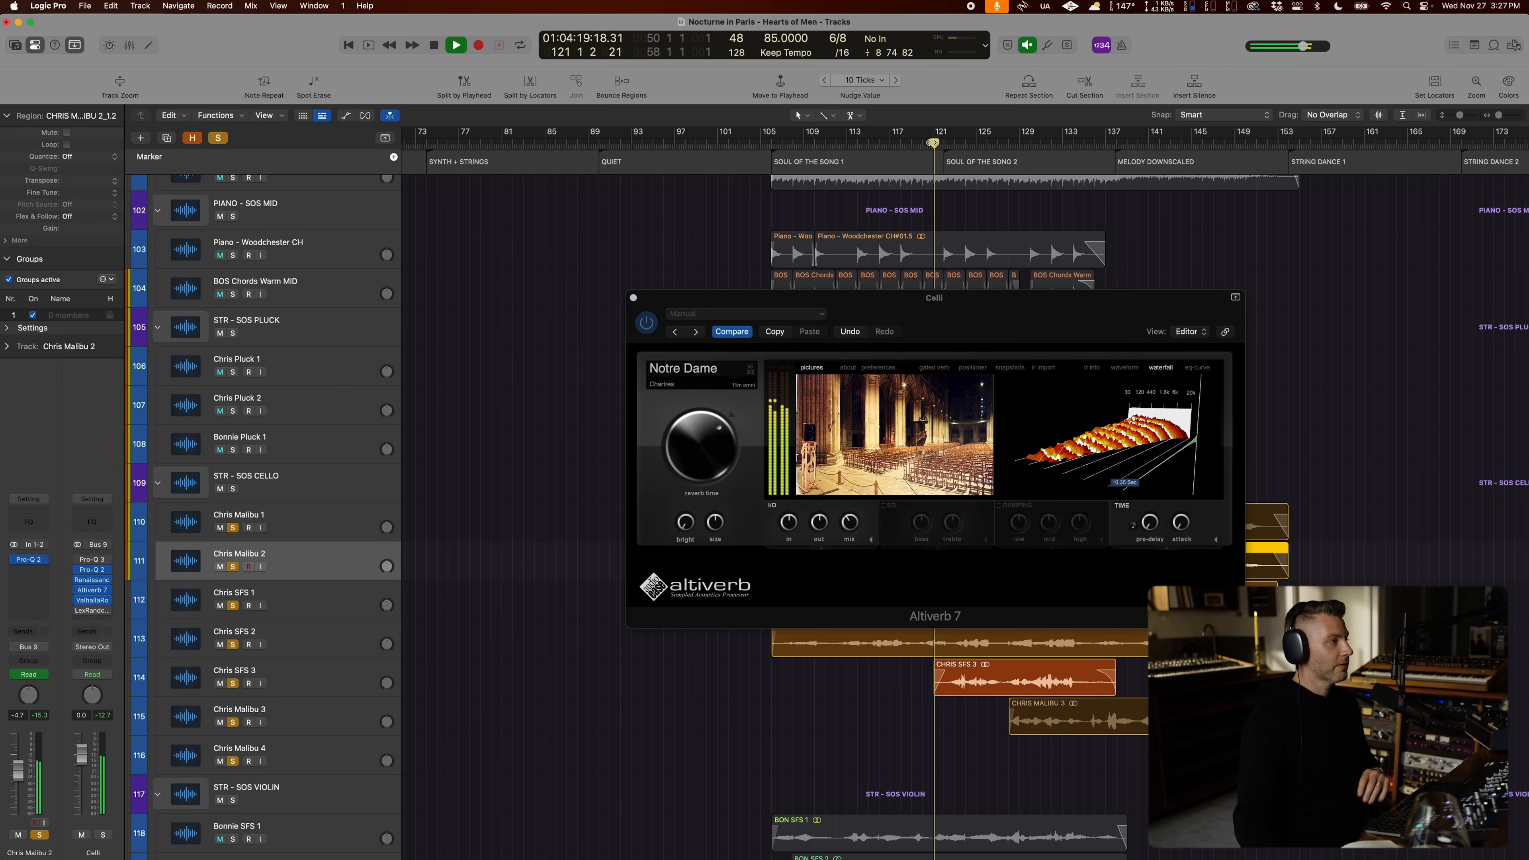
left_click(852, 530)
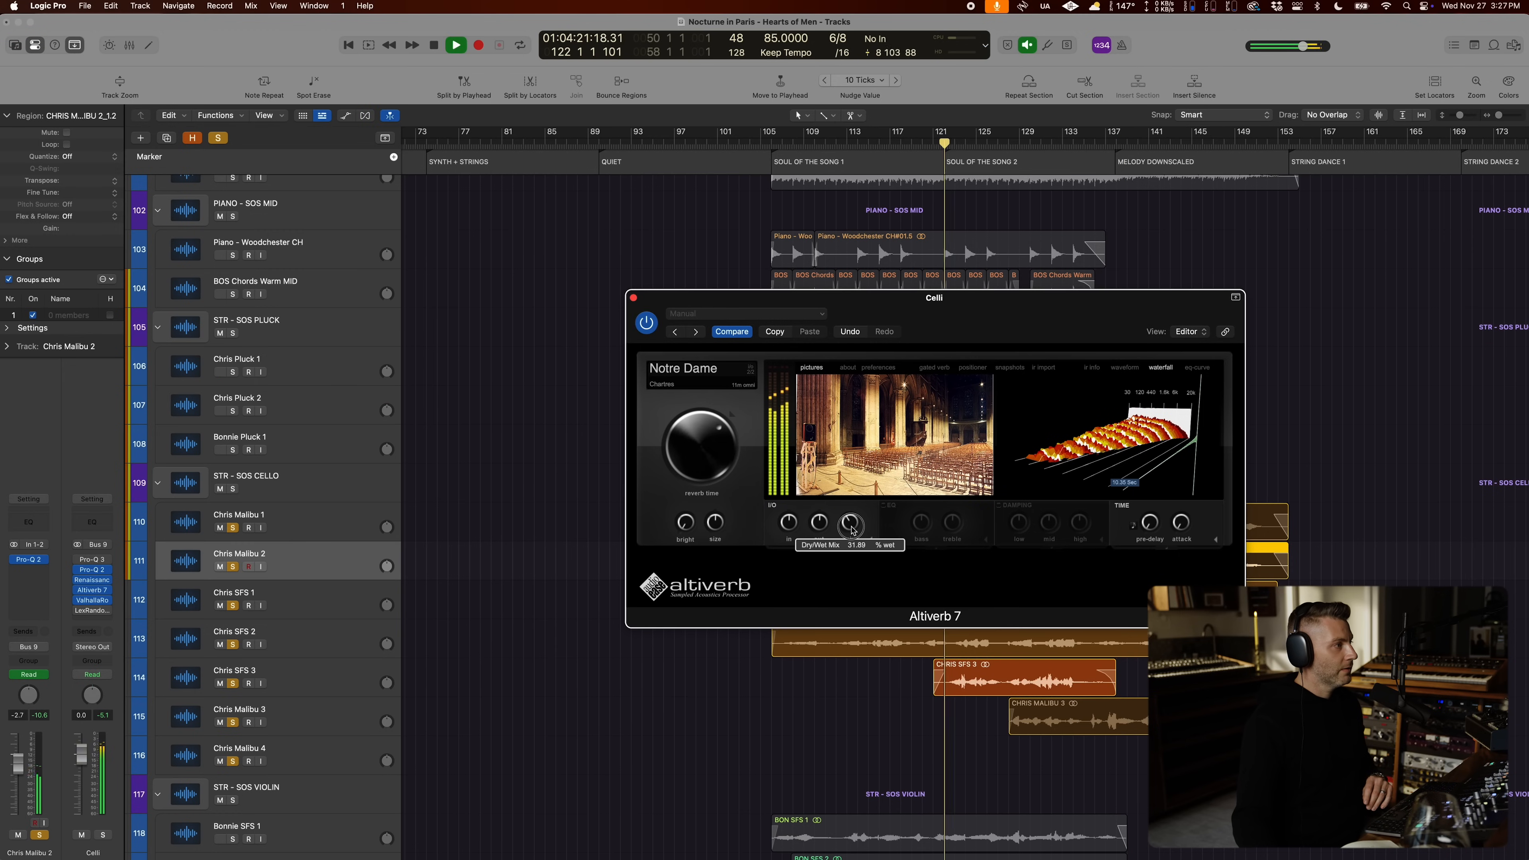
left_click_drag(851, 530, 859, 407)
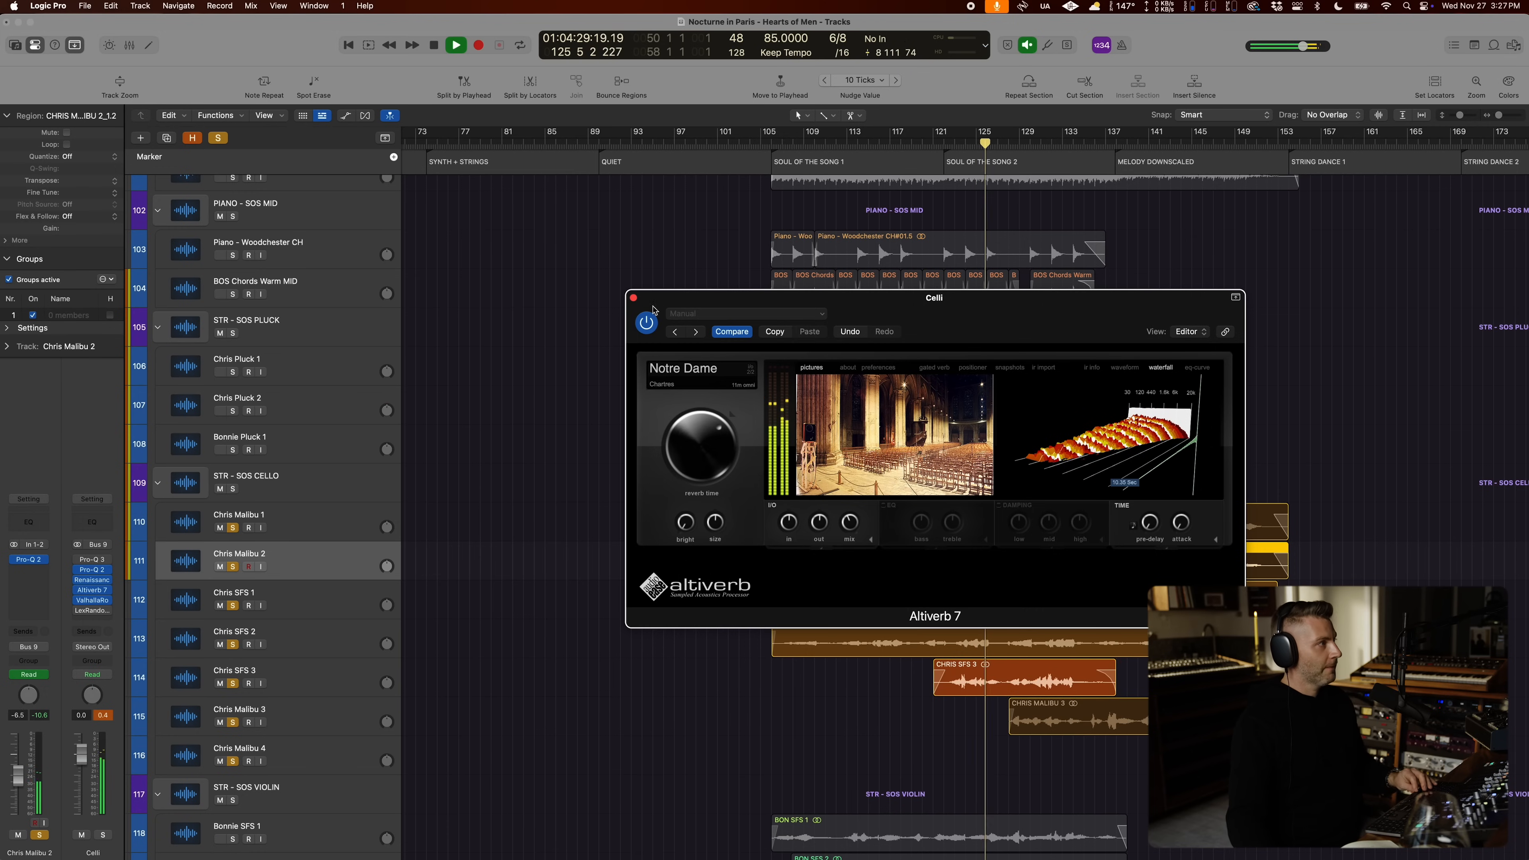
left_click_drag(654, 307, 615, 281)
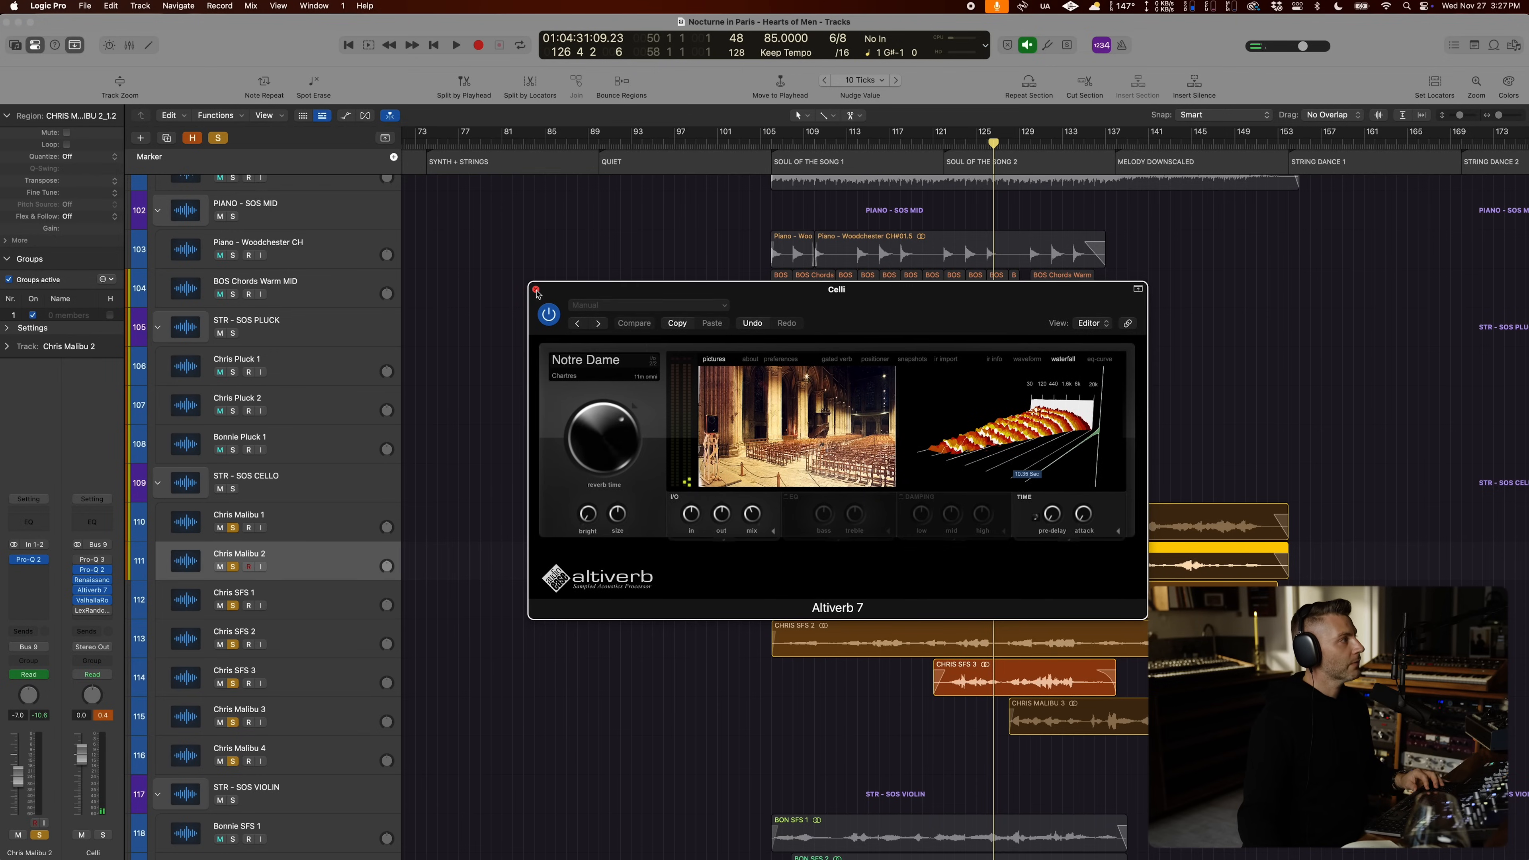
left_click(536, 290)
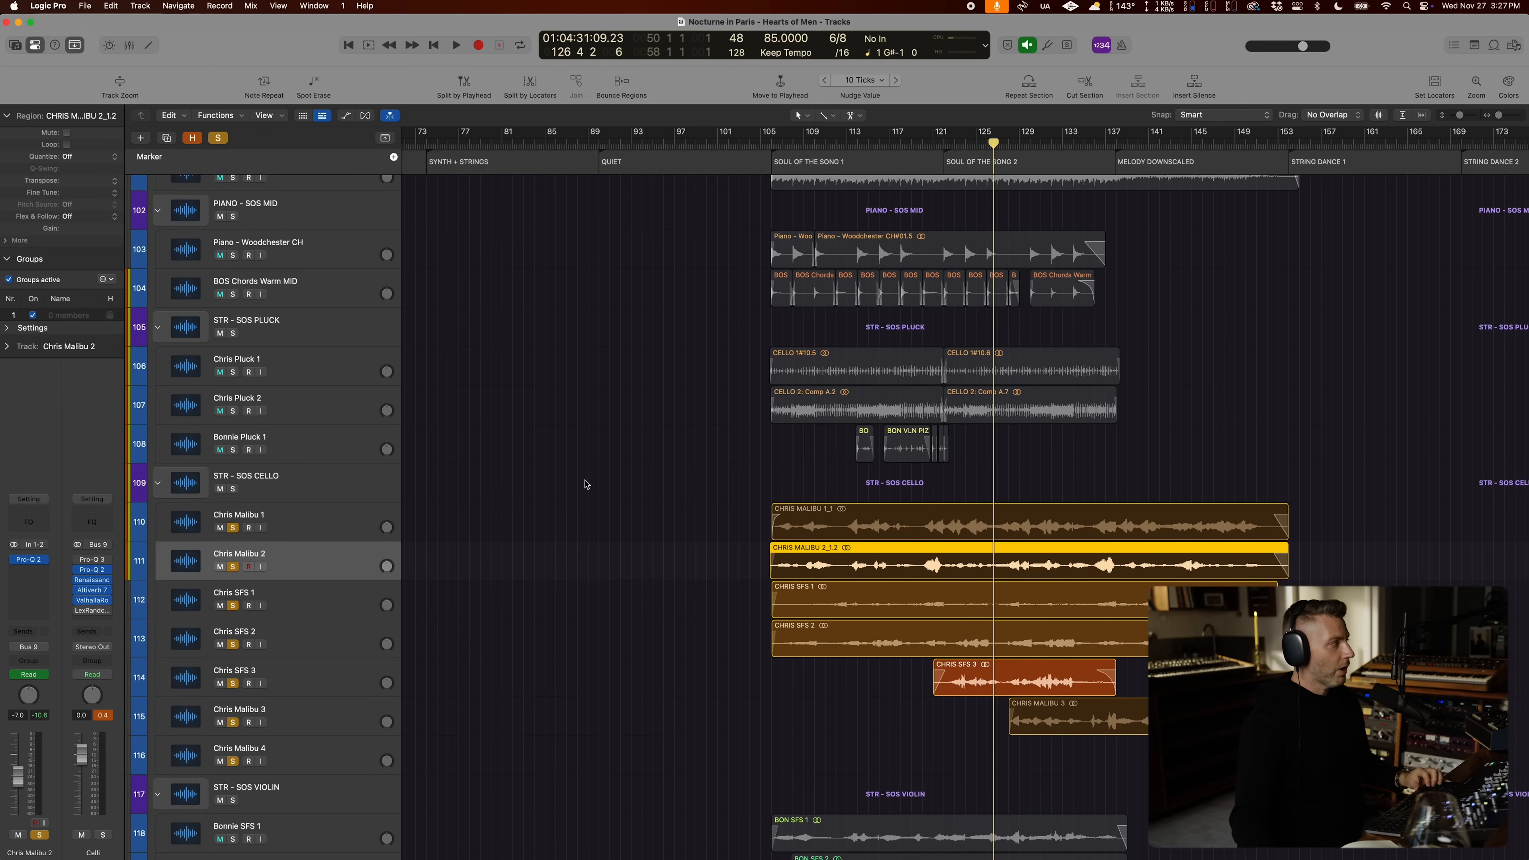
Step: Unsolo the cello tracks, collapse the STR - SOS CELLO stack and solo the STR - SOS VIOLIN stack
left_click(343, 504)
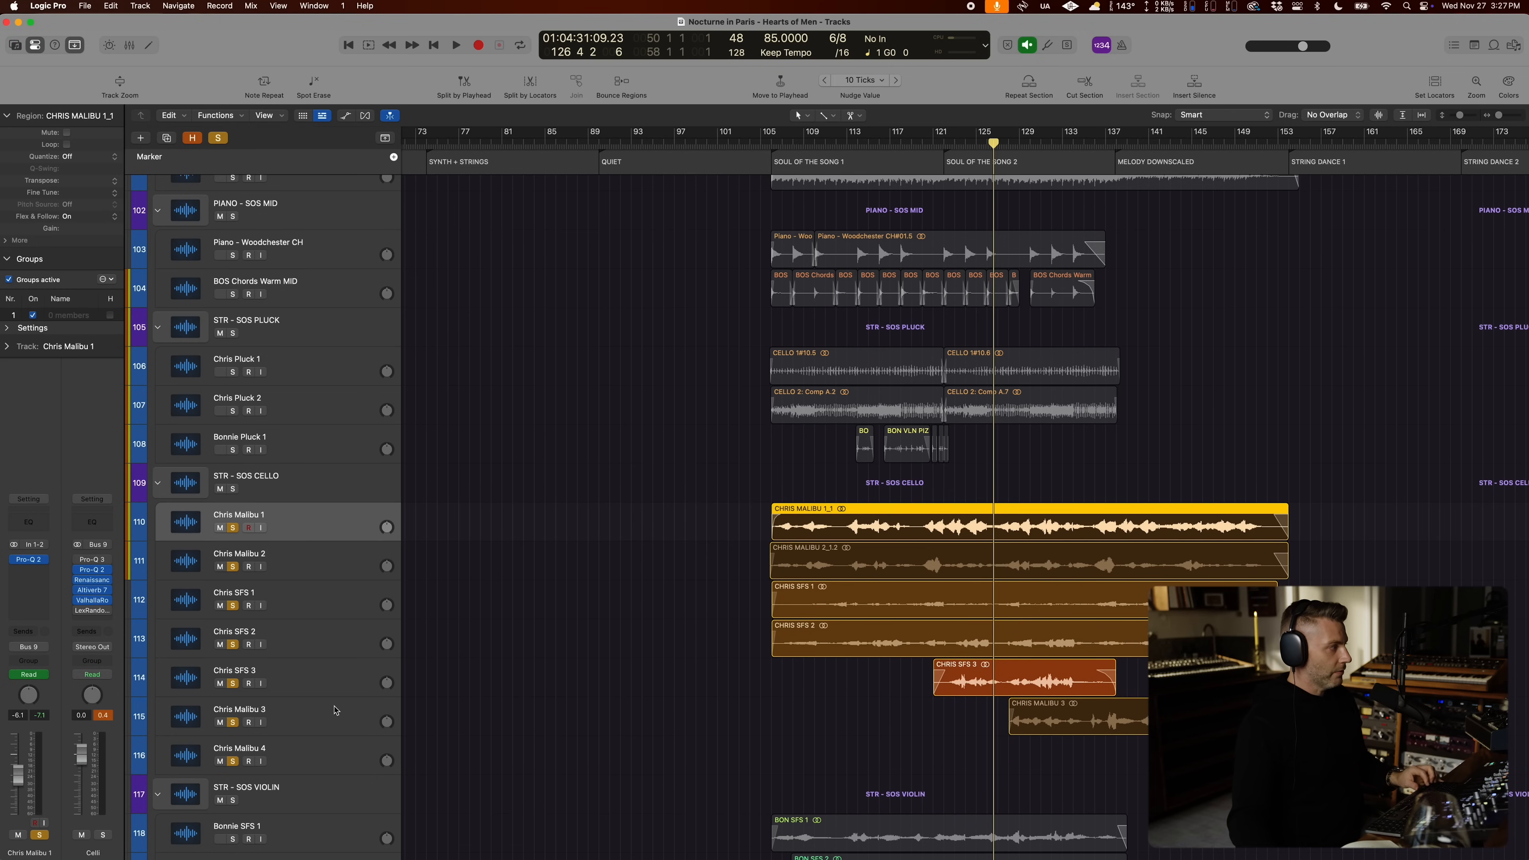
left_click(321, 736, "shift")
left_click(157, 482)
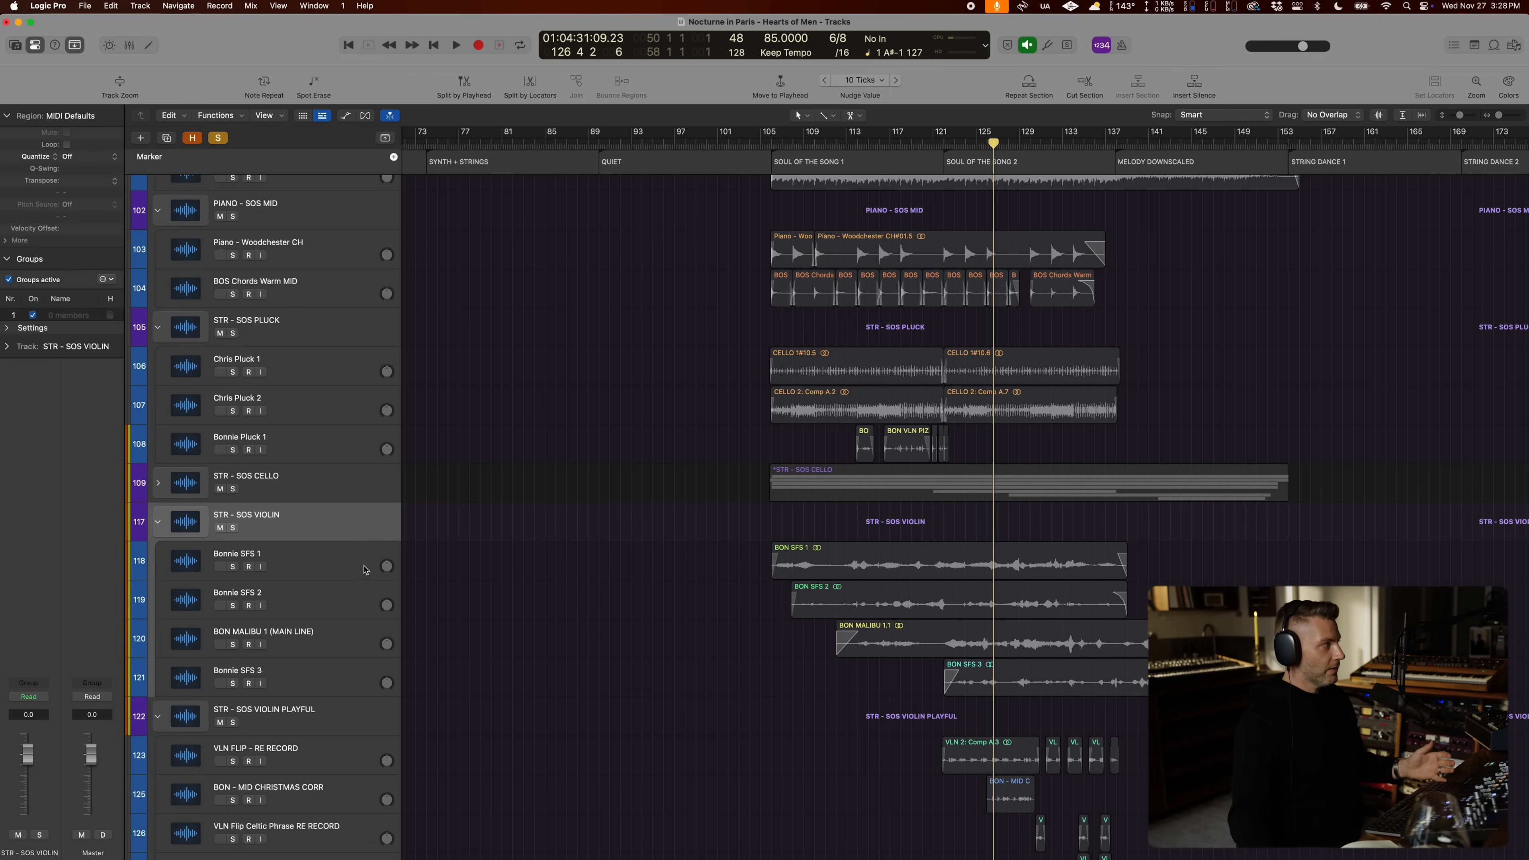
left_click(233, 528)
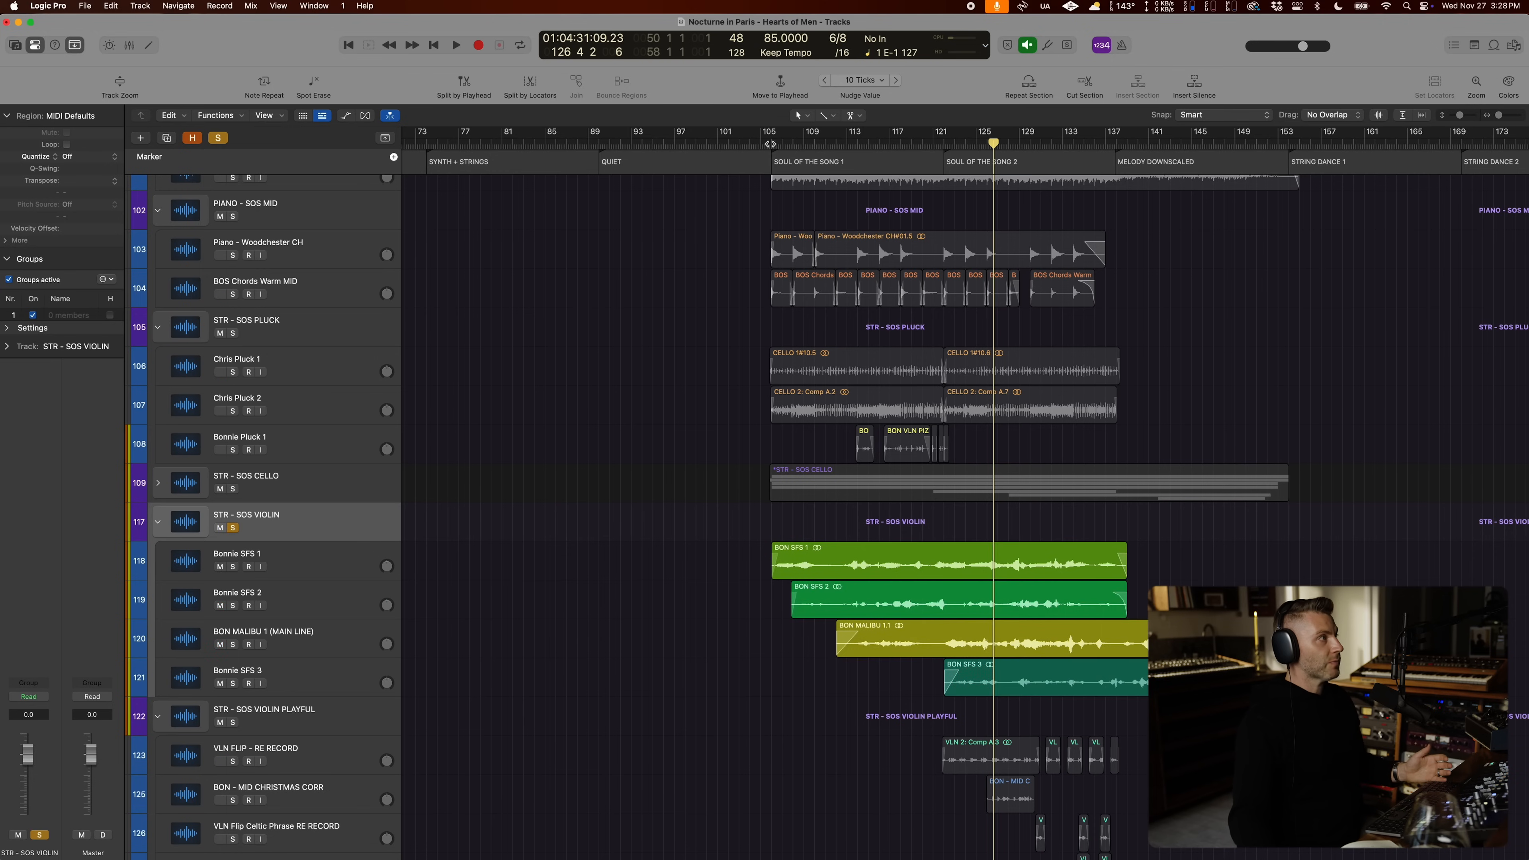
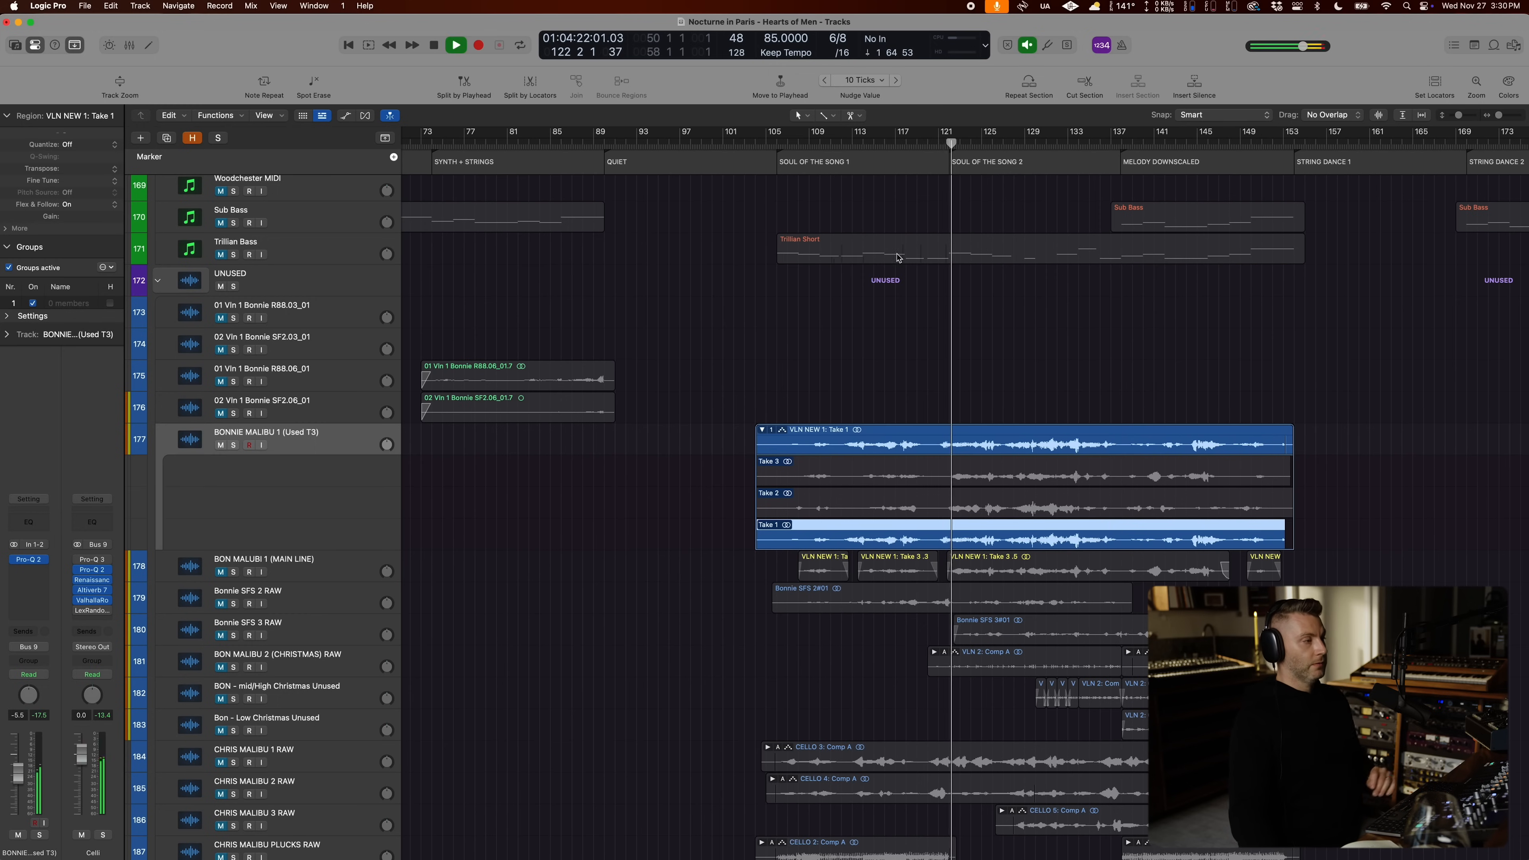
Step: Examine the arrangement's track stacks during SOUL OF THE SONG 2 playback, from the bass and piano layers to the string dance tracks
scroll(967, 307, "up", 20)
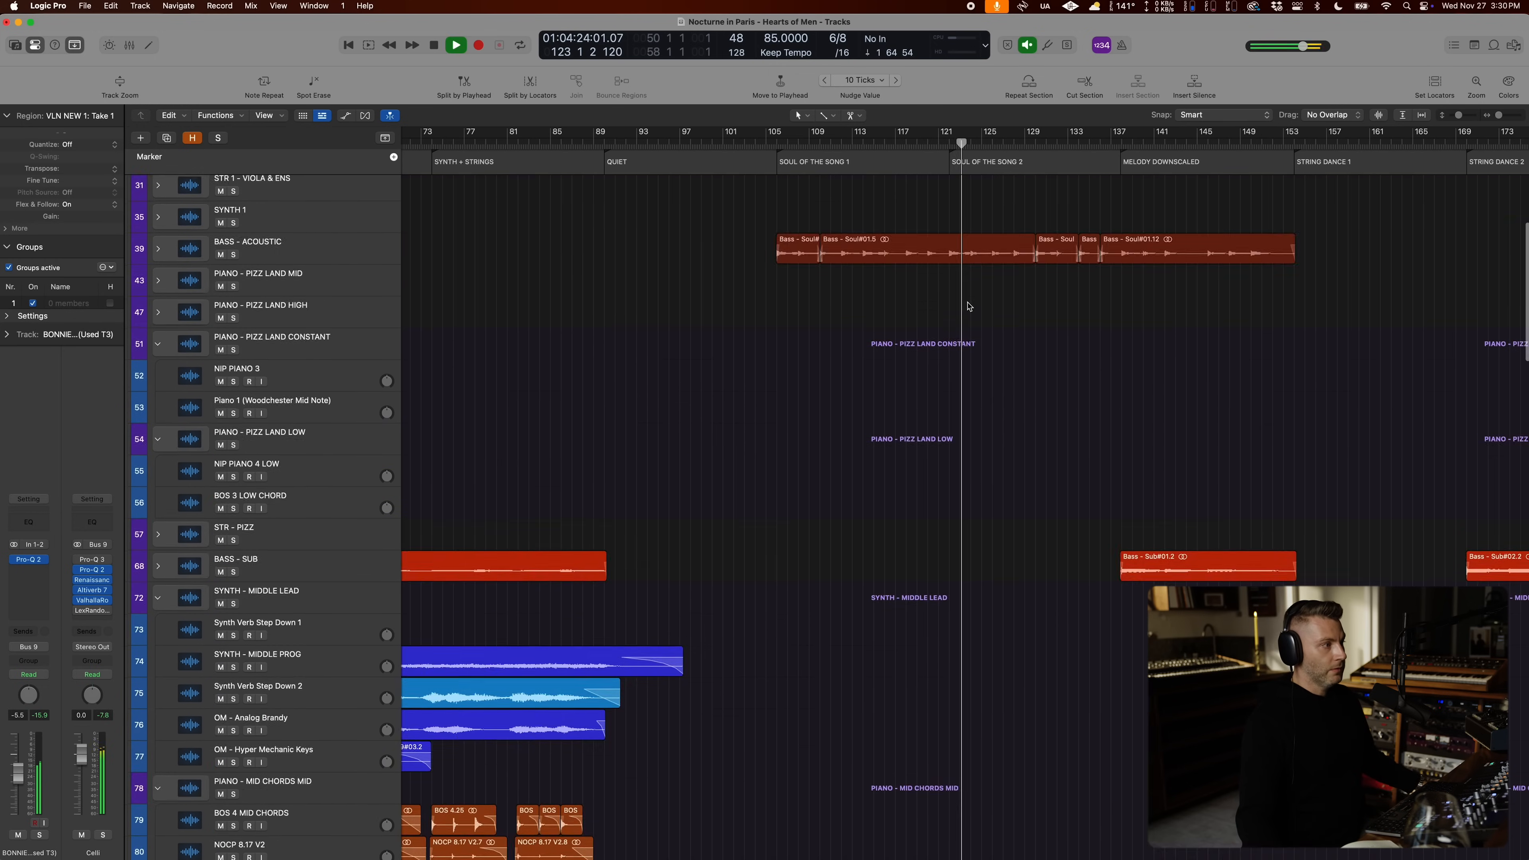
scroll(967, 307, "down", 2)
scroll(973, 306, "up", 15)
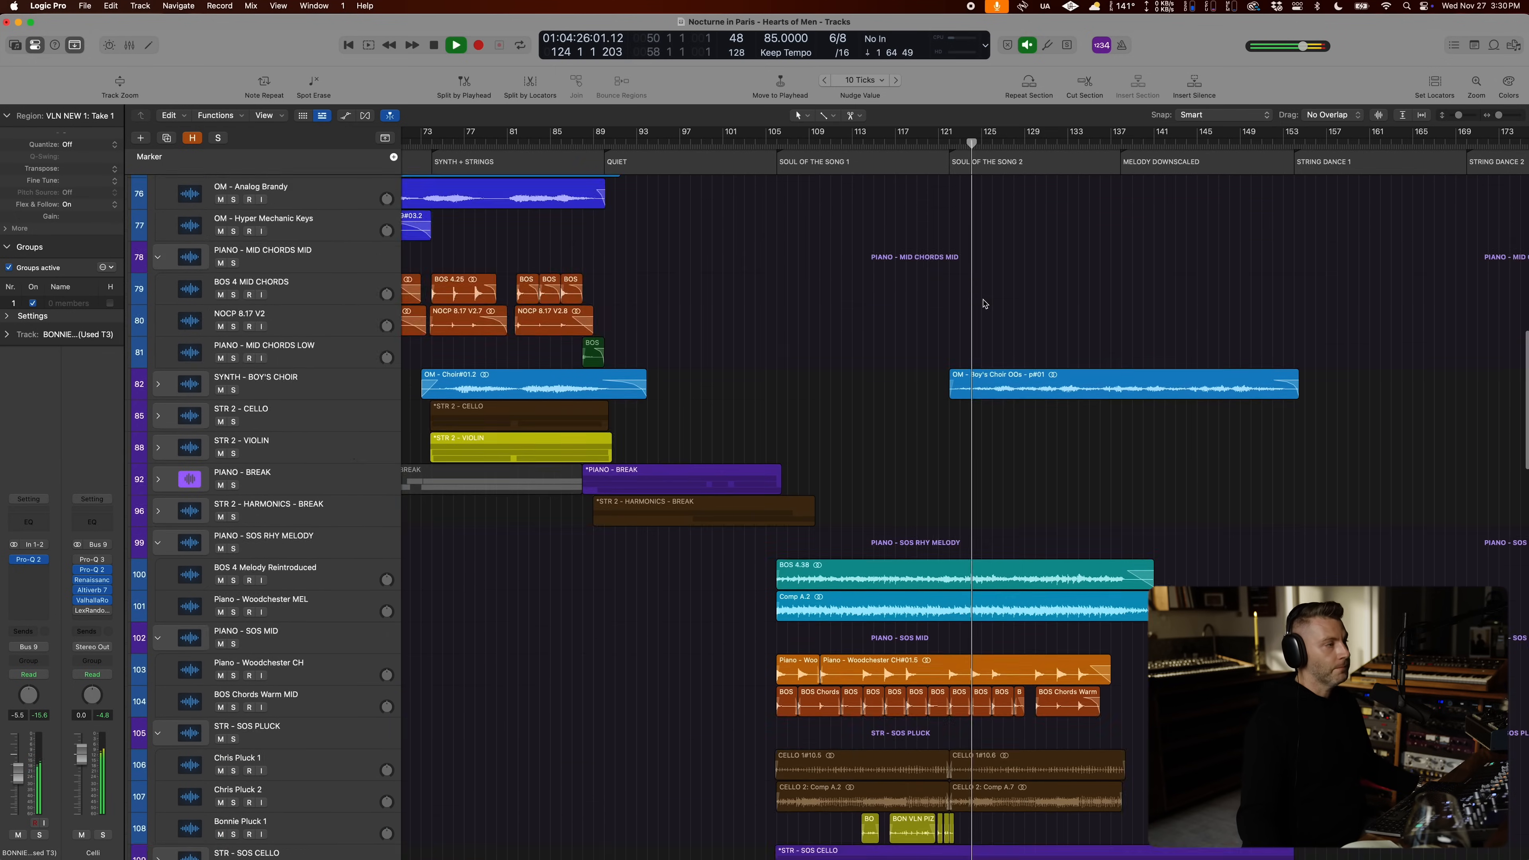
scroll(981, 305, "down", 12)
scroll(984, 303, "down", 15)
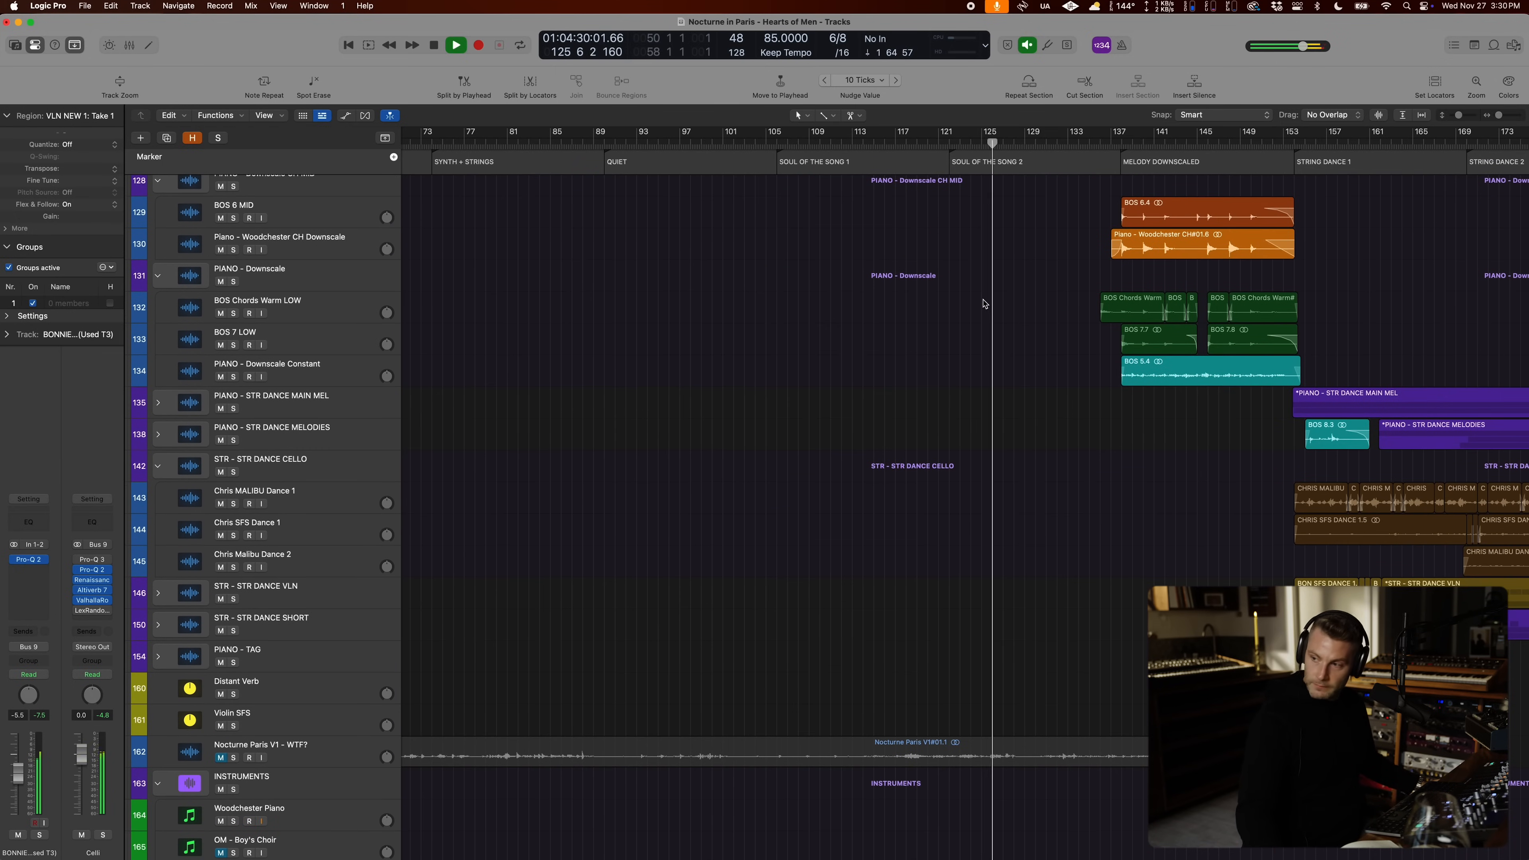
scroll(1077, 437, "right", 10)
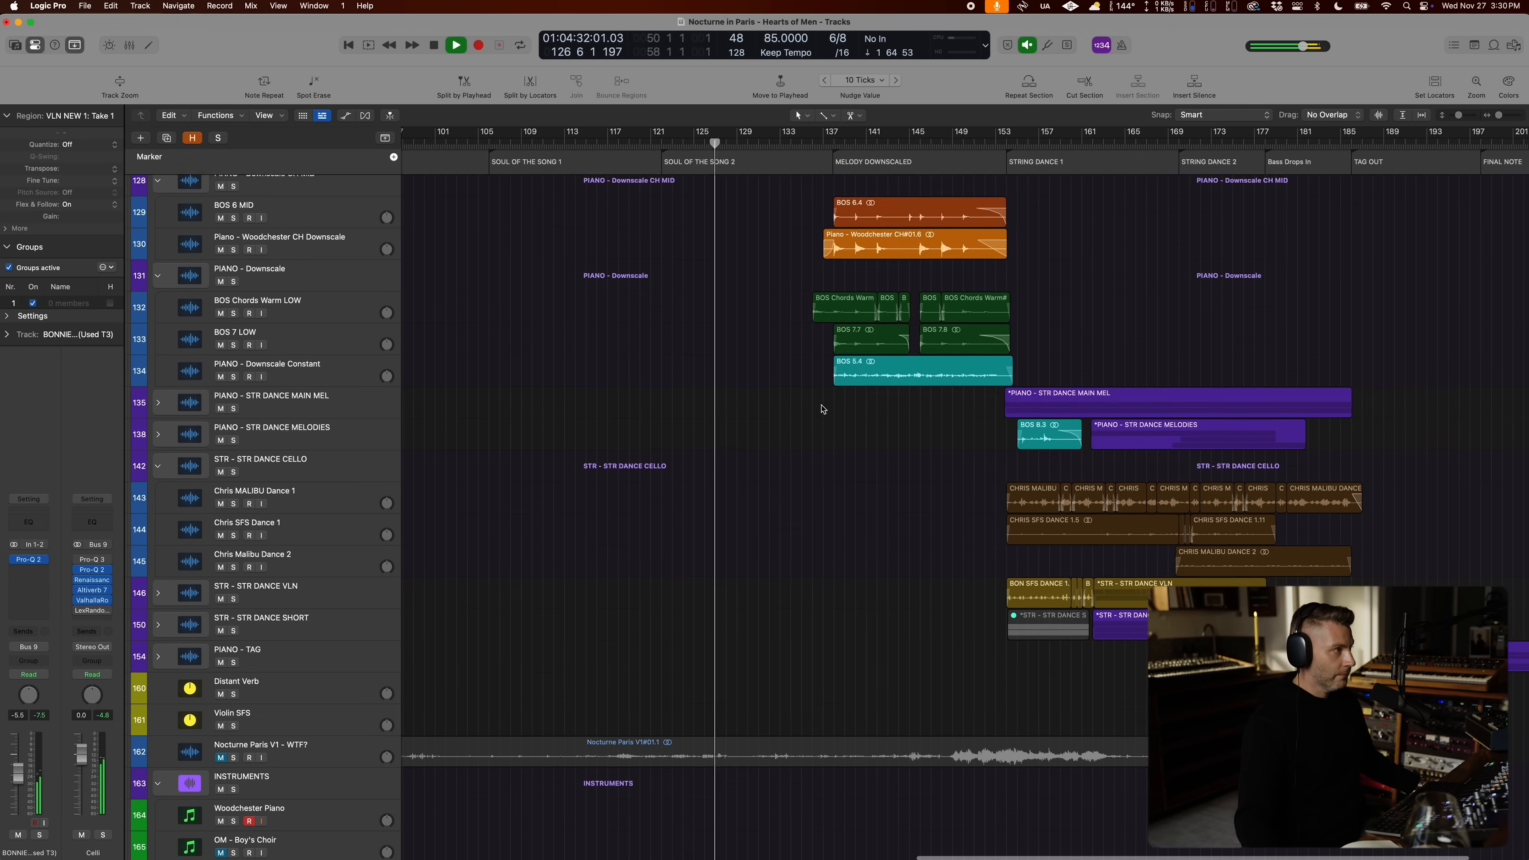
scroll(816, 412, "up", 15)
scroll(670, 400, "up", 4)
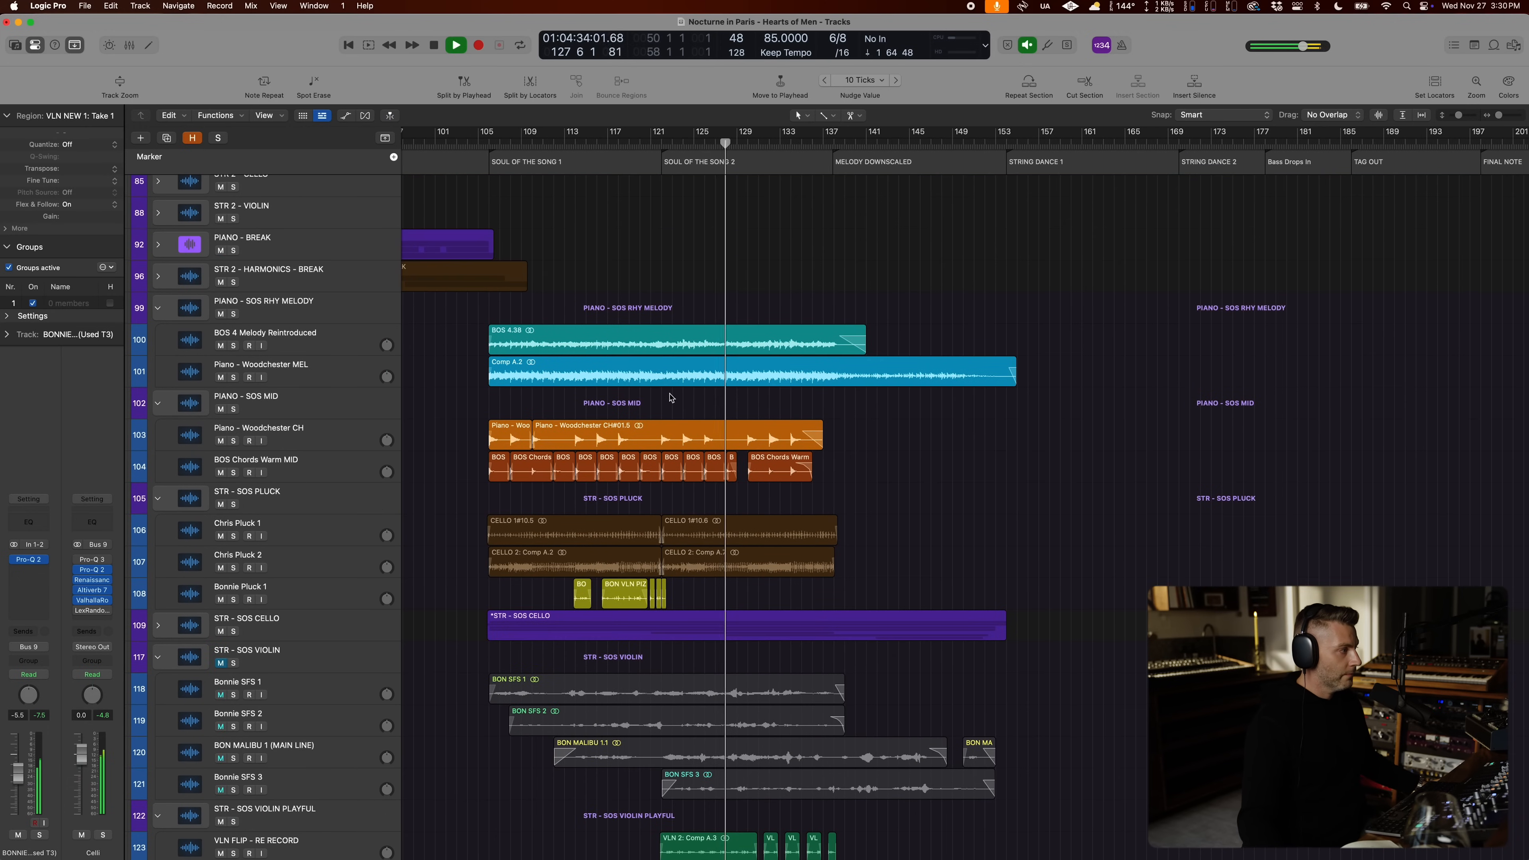
scroll(670, 398, "down", 2)
Step: Stop playback and mute the BONNIE MALIBU 1 (Used T3) raw take track in the UNUSED stack
scroll(671, 397, "down", 20)
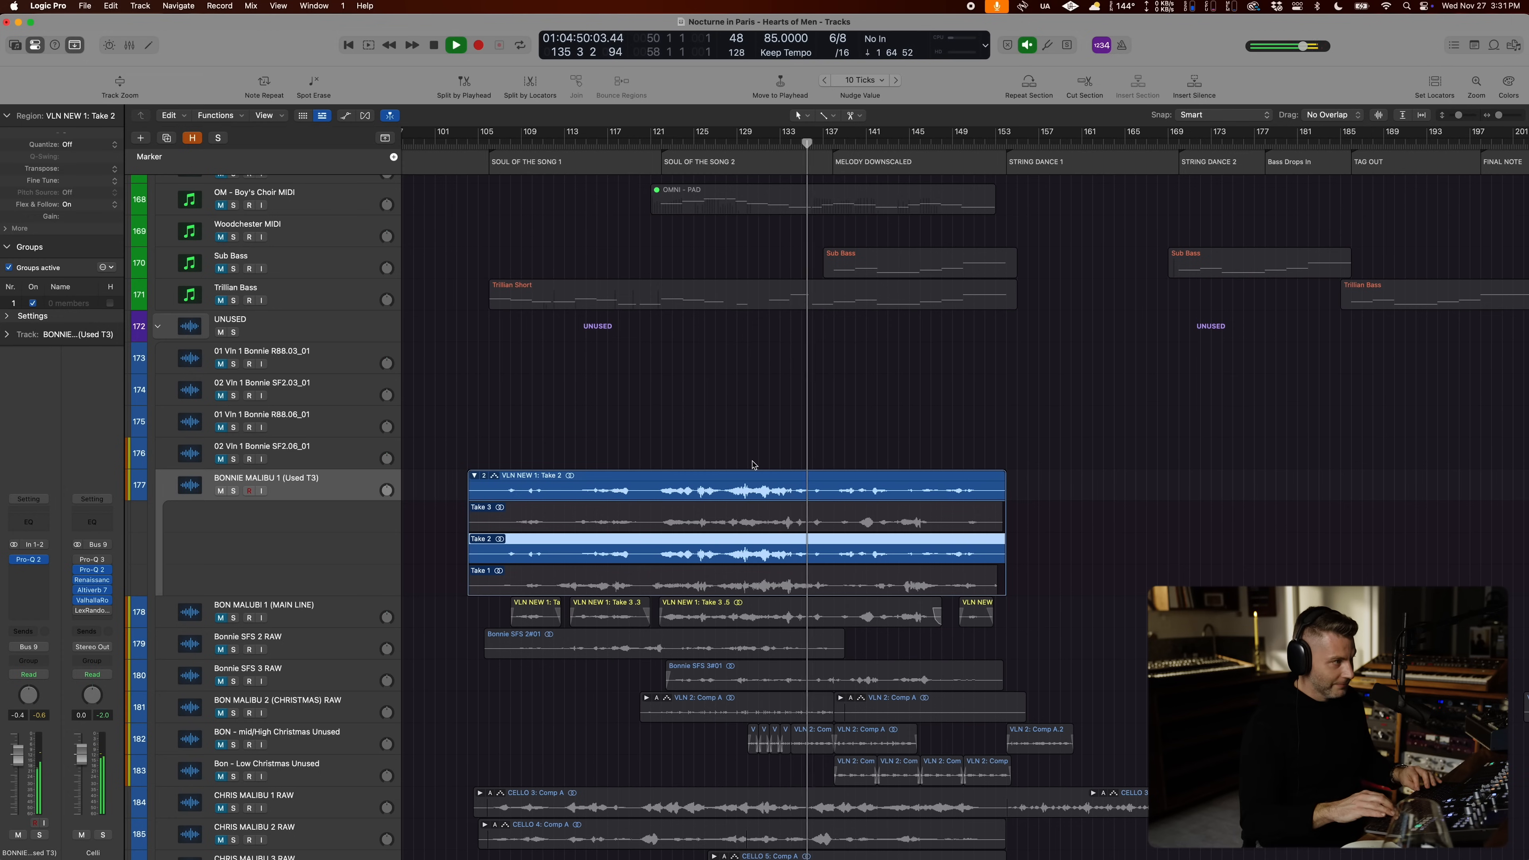
key("space")
key("ctrl+m")
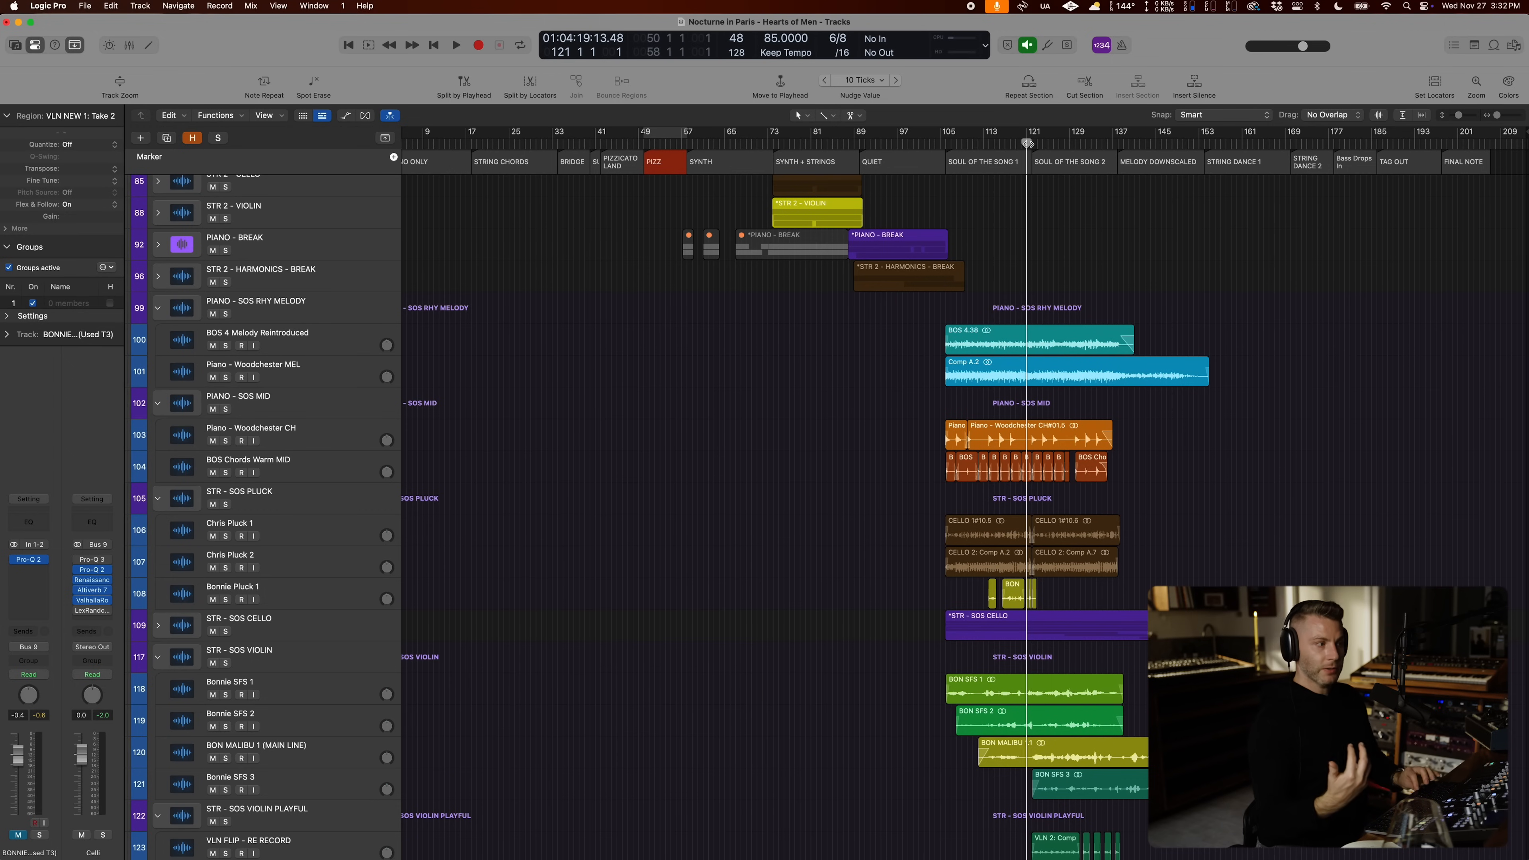
Step: Play the full mix from bar 121 and examine the STR - SOS VIOLIN layers up close
key("space")
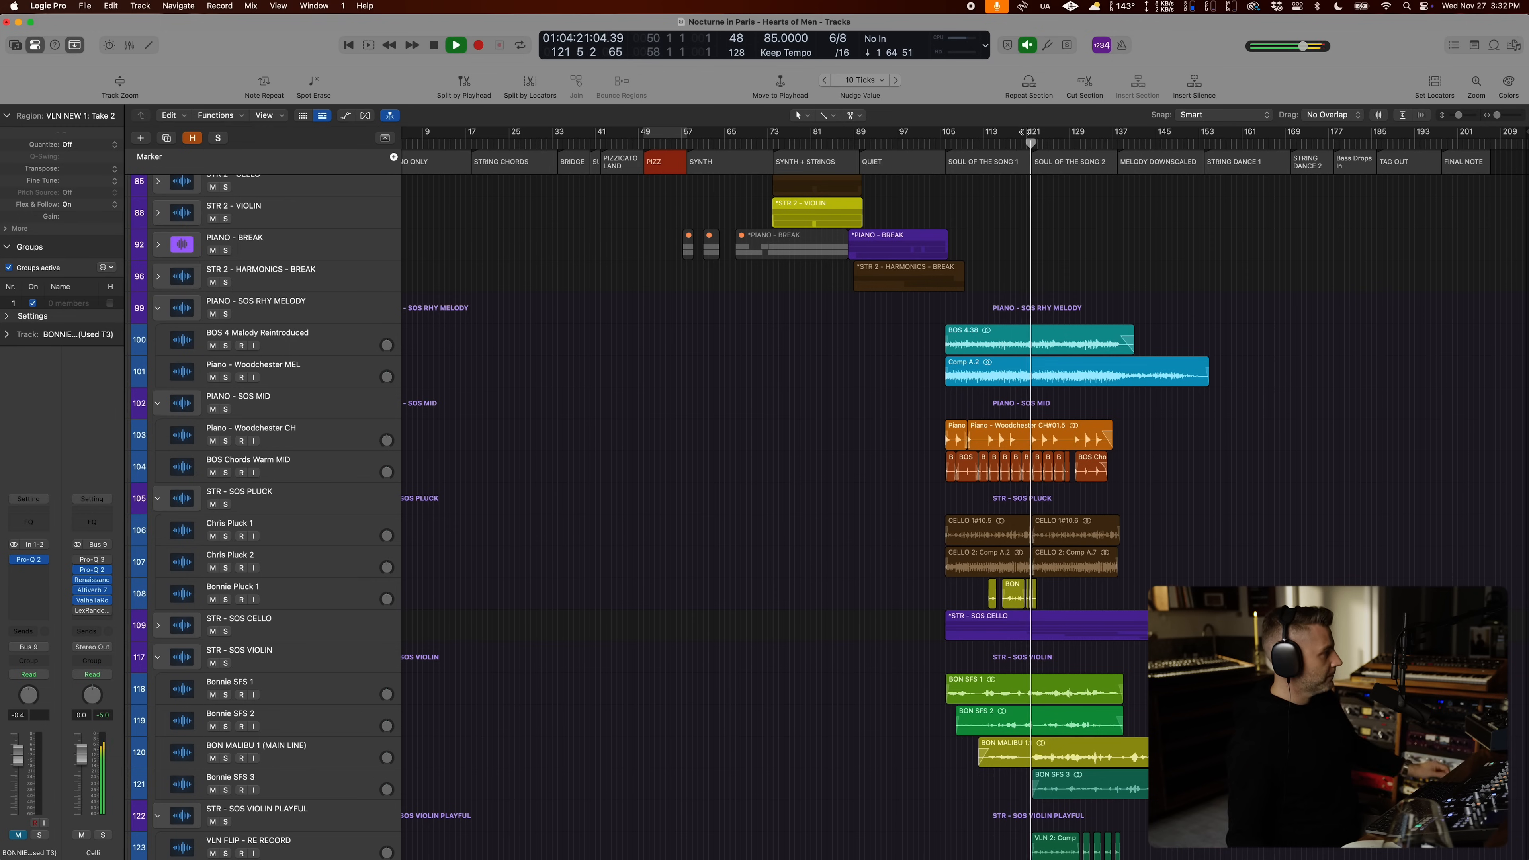
scroll(1062, 507, "down", 20)
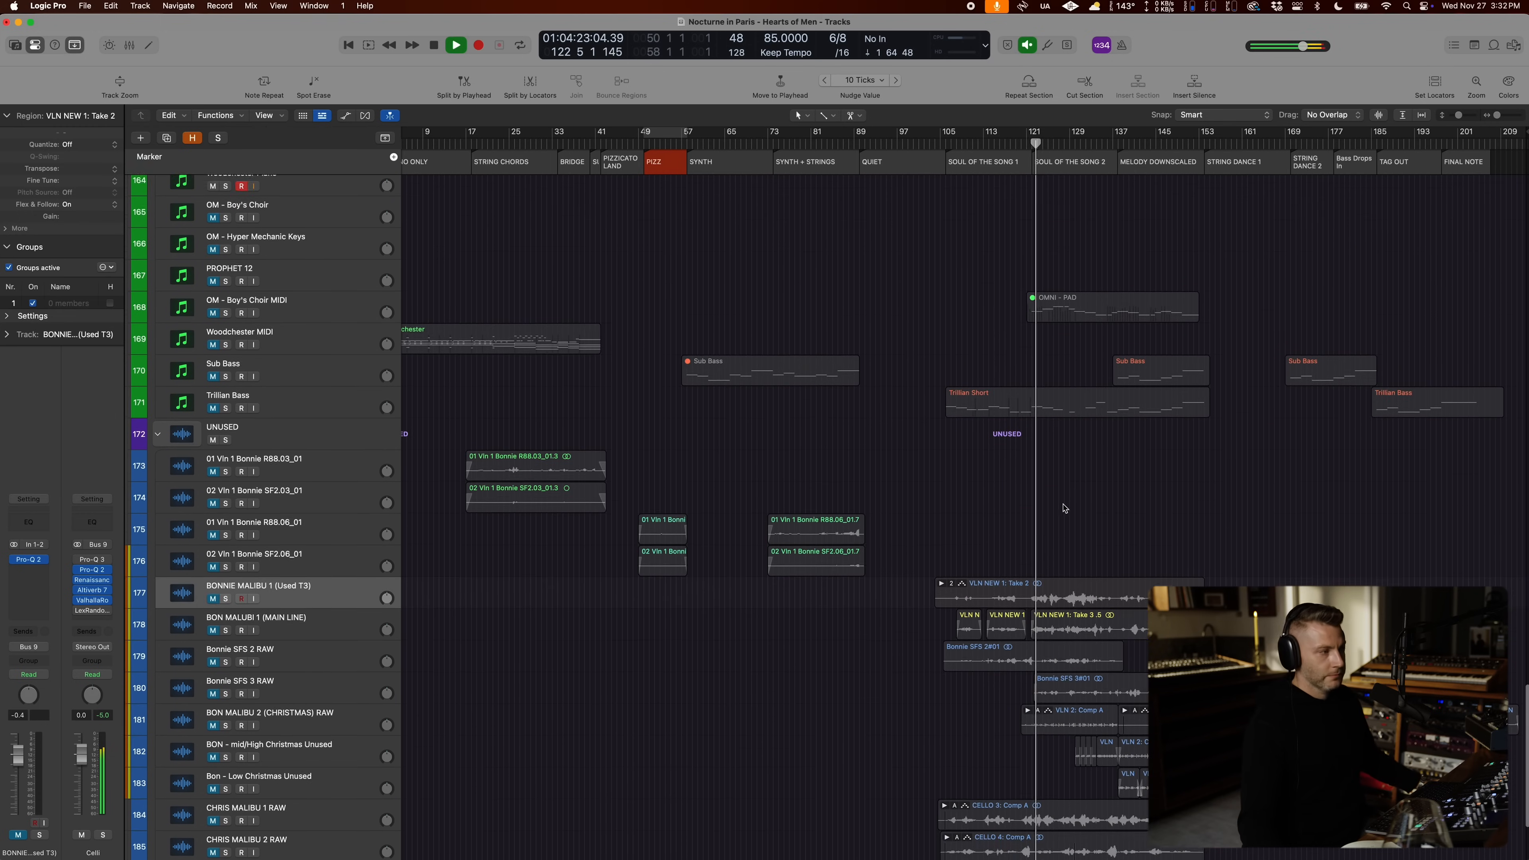
scroll(1062, 507, "up", 20)
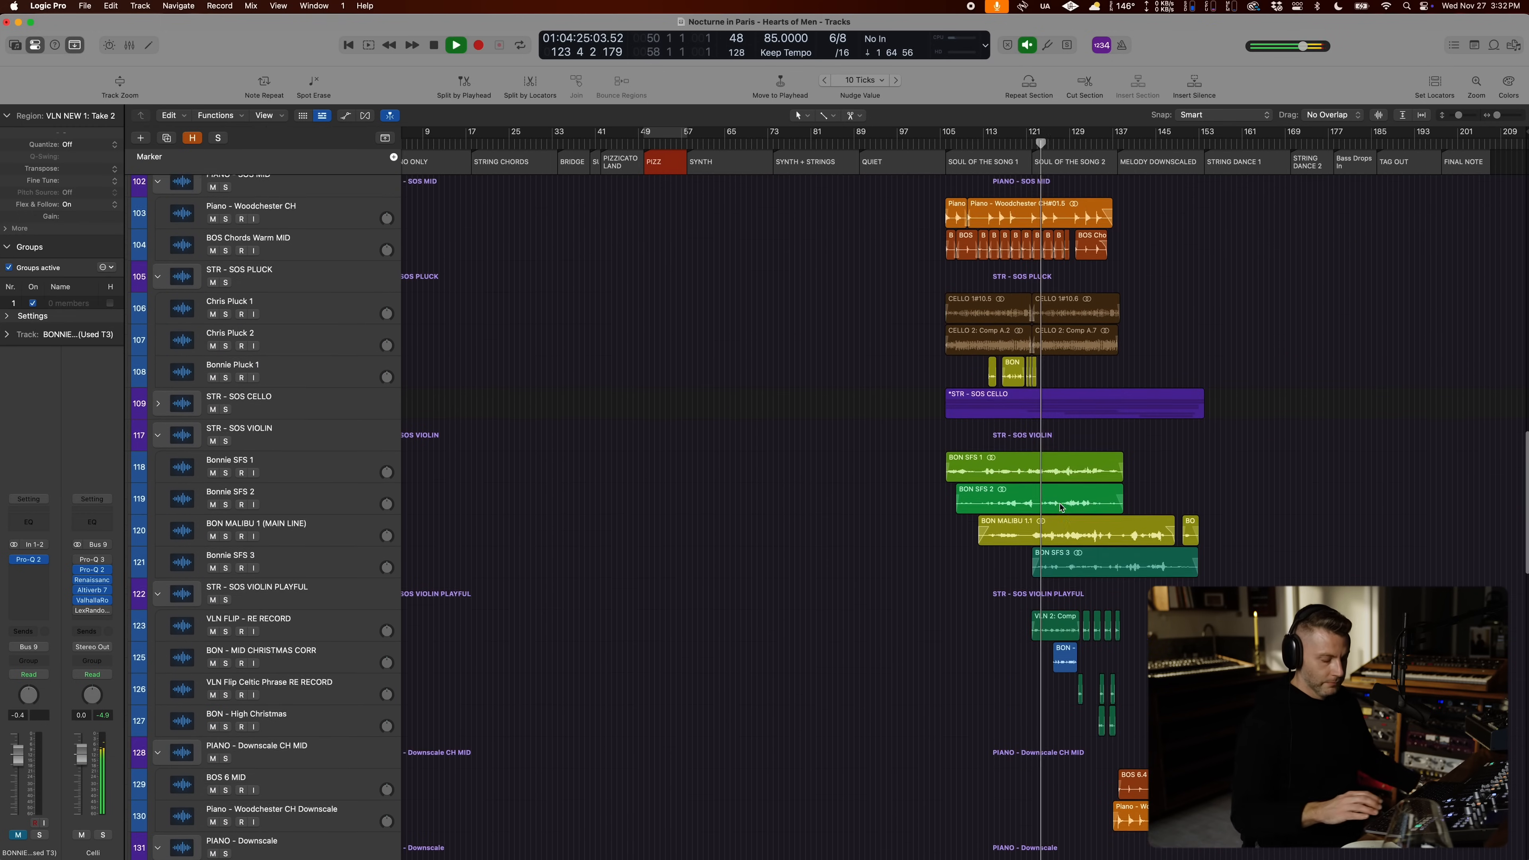
scroll(1061, 508, "up", 5)
scroll(1061, 508, "up", 5)
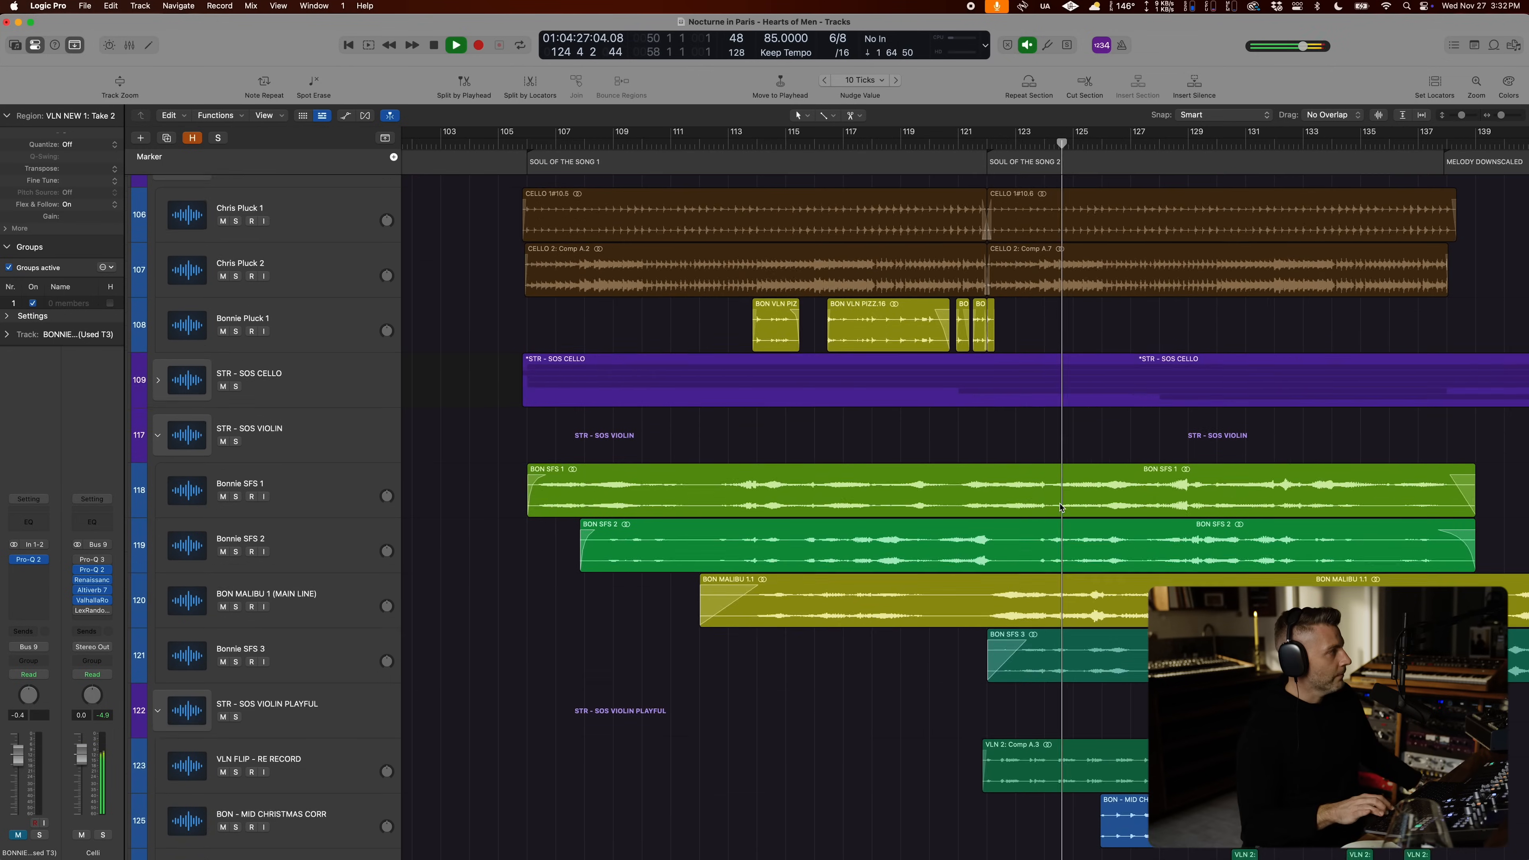
scroll(1061, 508, "right", 5)
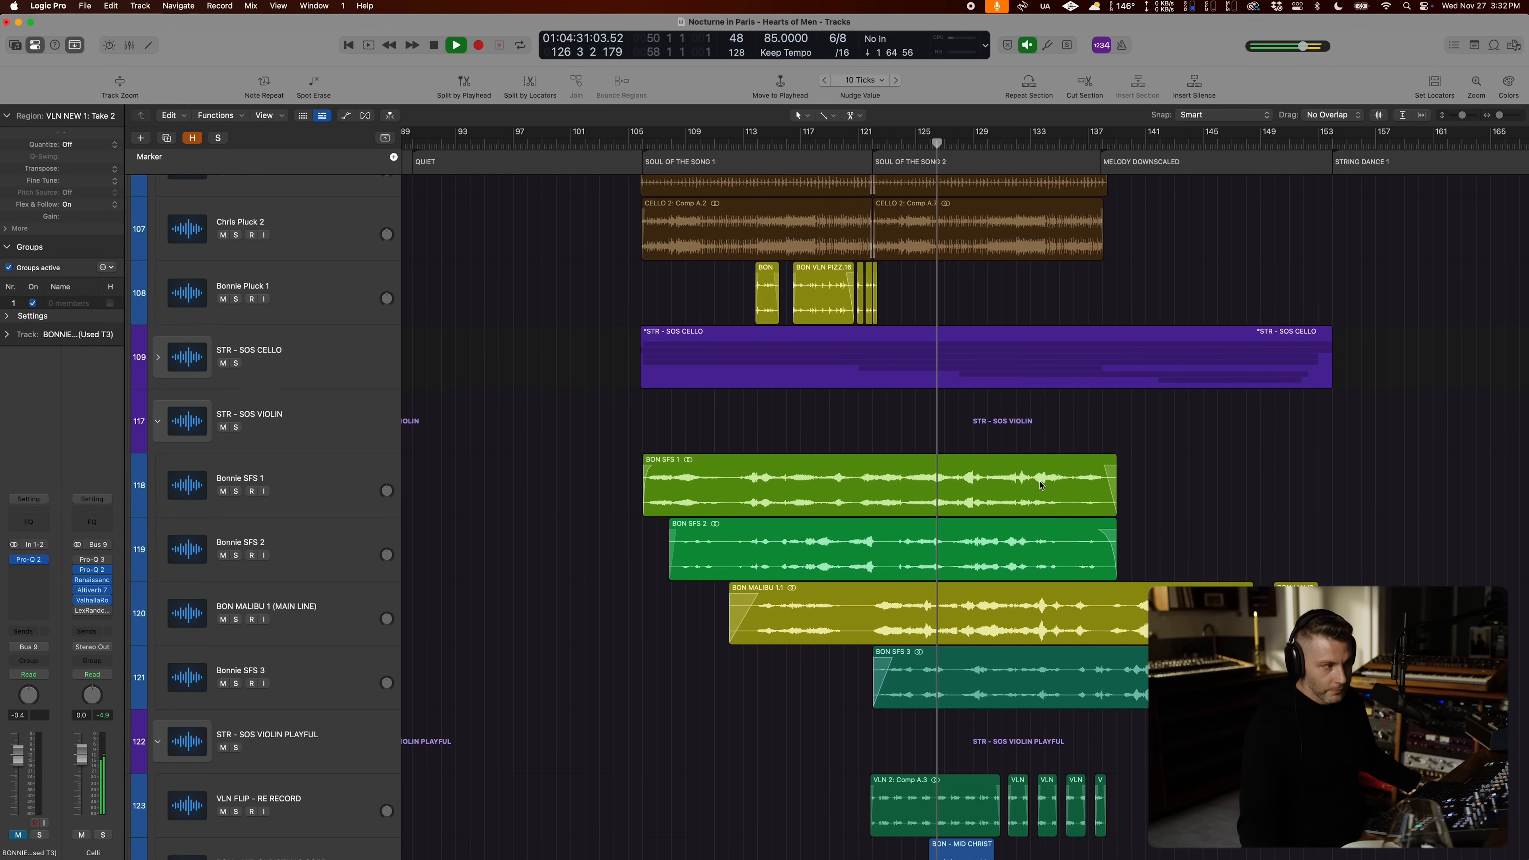
scroll(1038, 488, "down", 2)
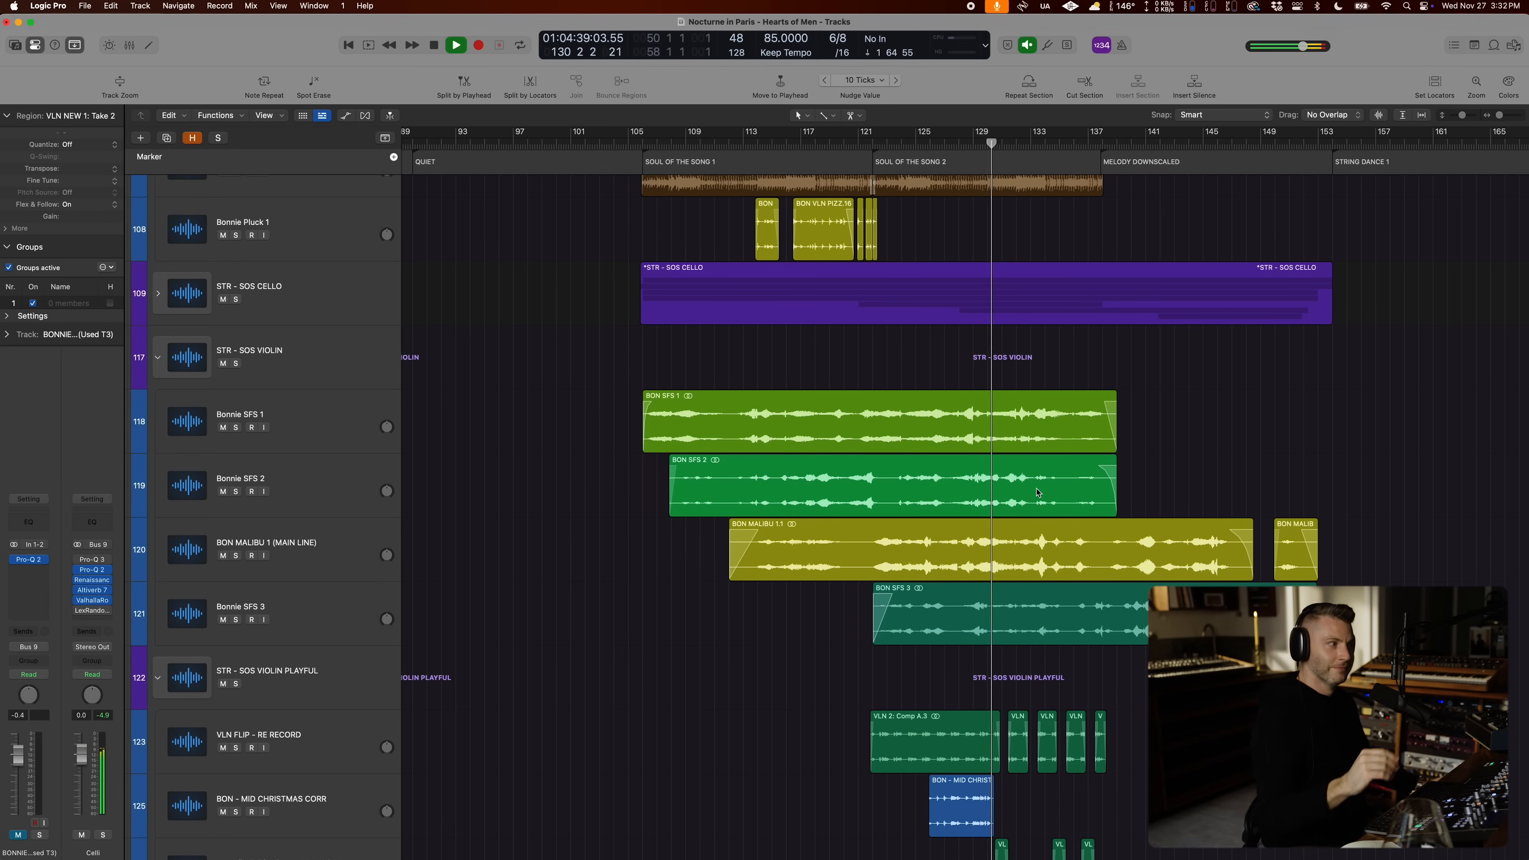
Step: Select the BON MALIBU 1 (MAIN LINE) violin track and inspect its regions during playback
left_click(318, 551)
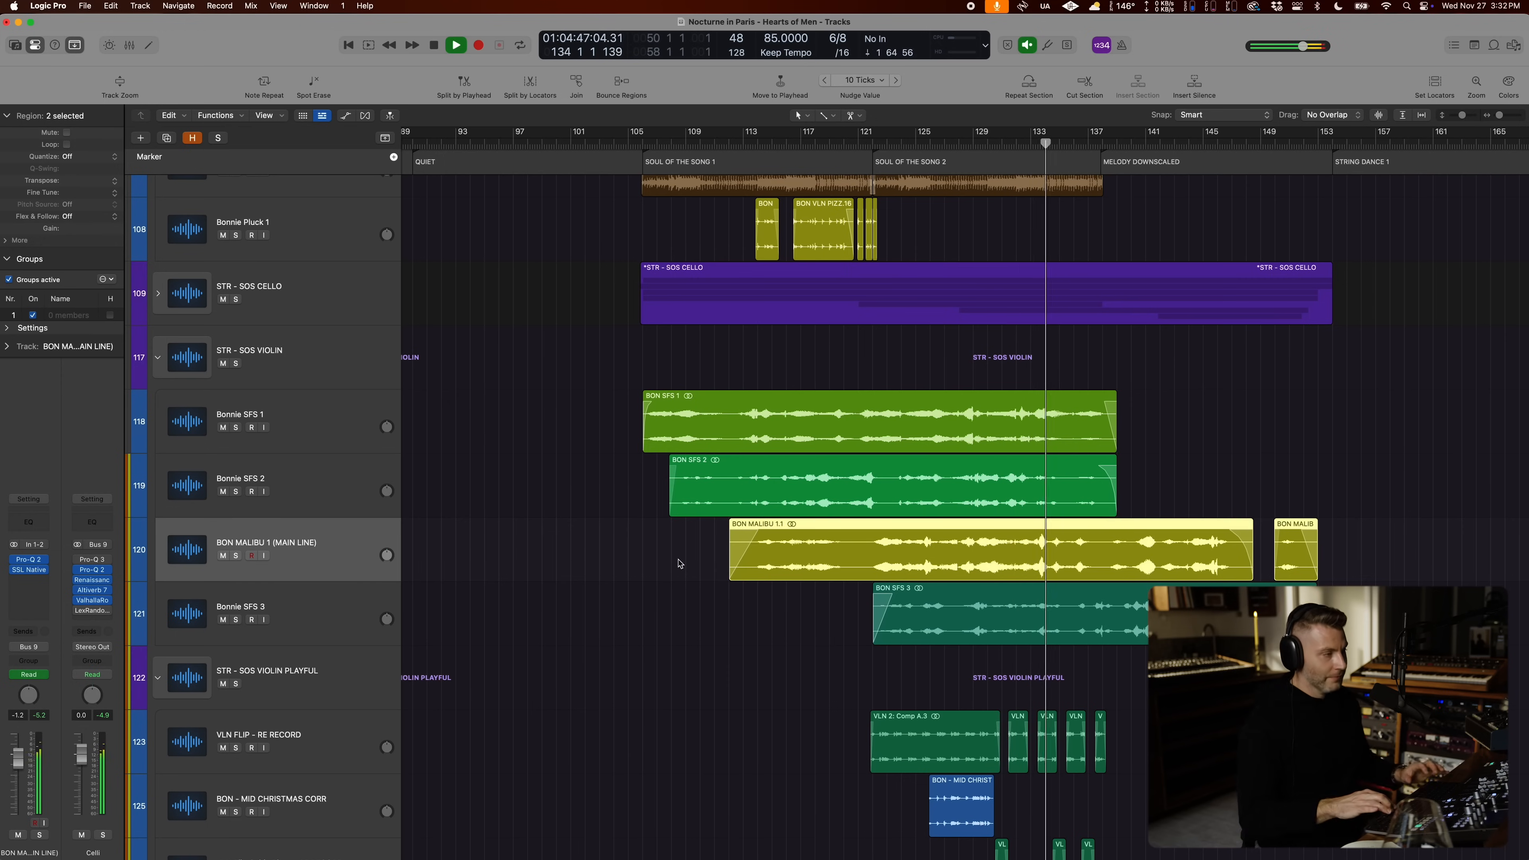
key("super+Right")
key("super+Right")
key("super+Left")
key("super+Left")
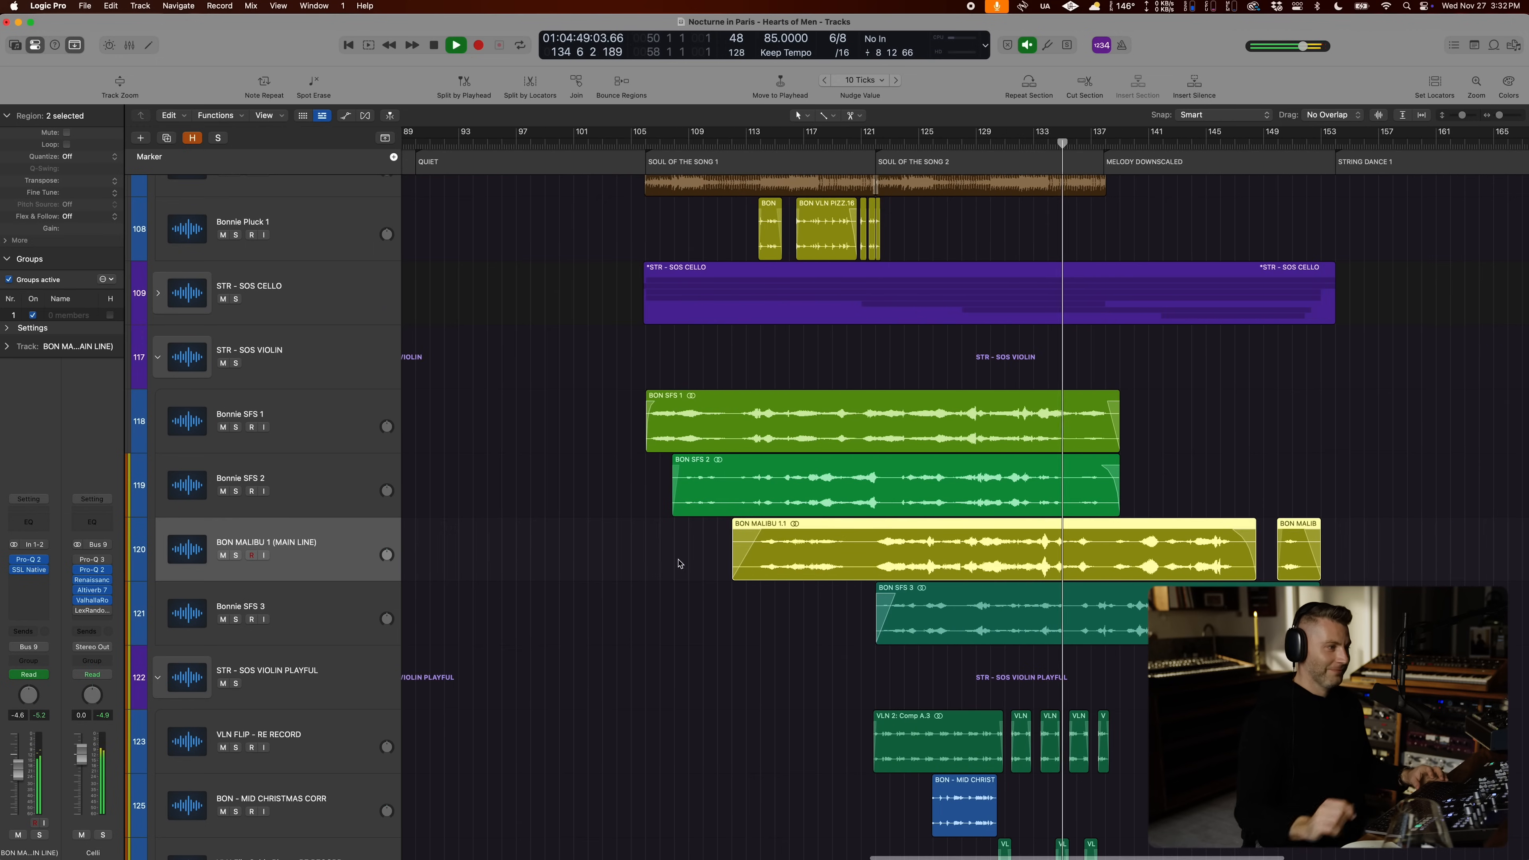
Step: Solo the STR - SOS VIOLIN PLAYFUL stack briefly, return to the full mix and stop playback in MELODY DOWNSCALED
scroll(697, 488, "down", 1)
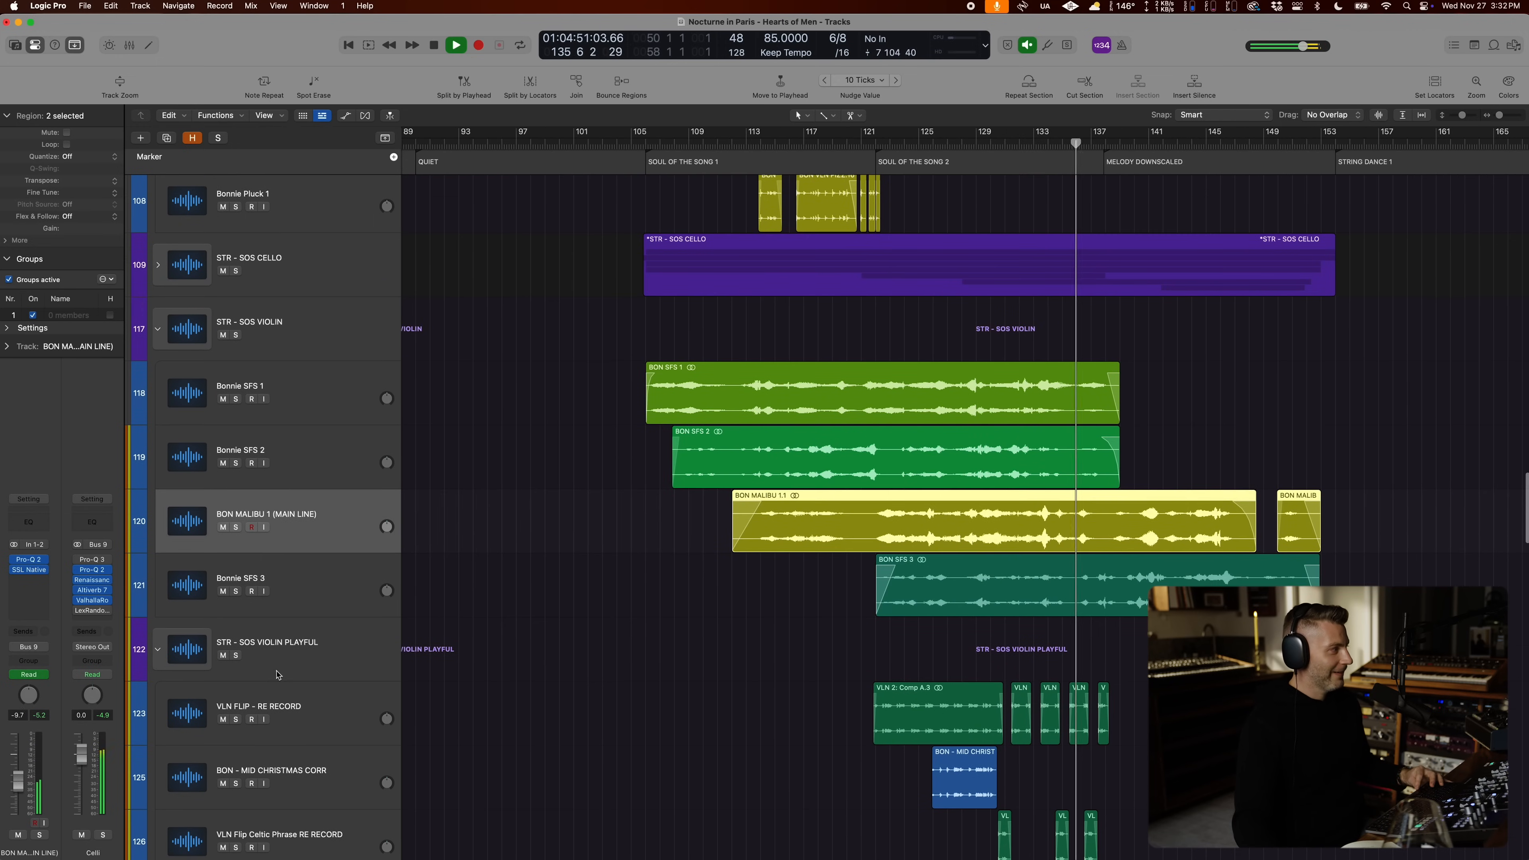
left_click(235, 656)
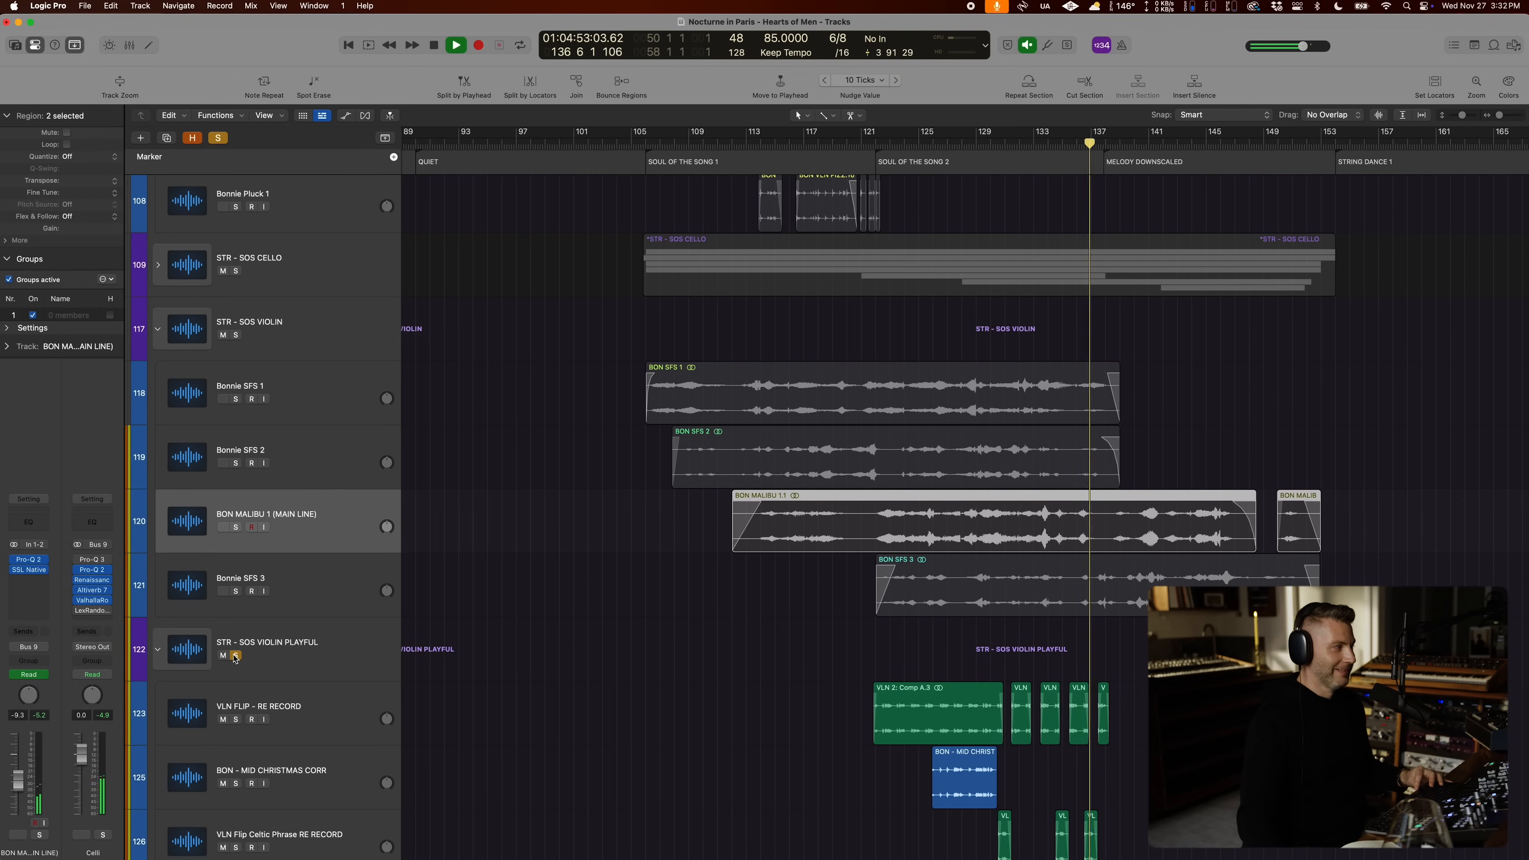
left_click(235, 656)
scroll(813, 601, "down", 1)
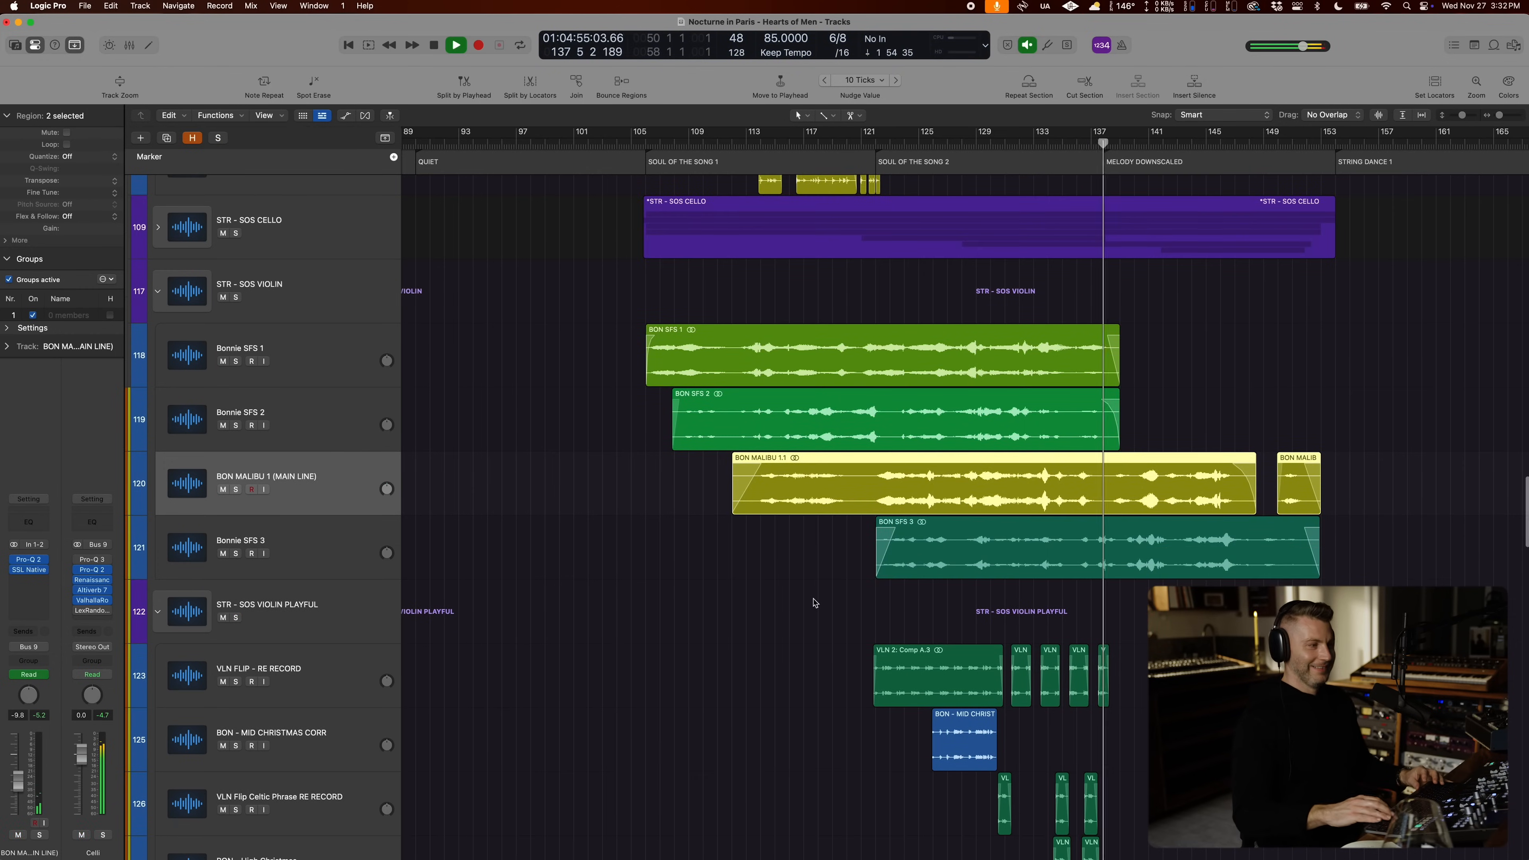
scroll(813, 602, "up", 3)
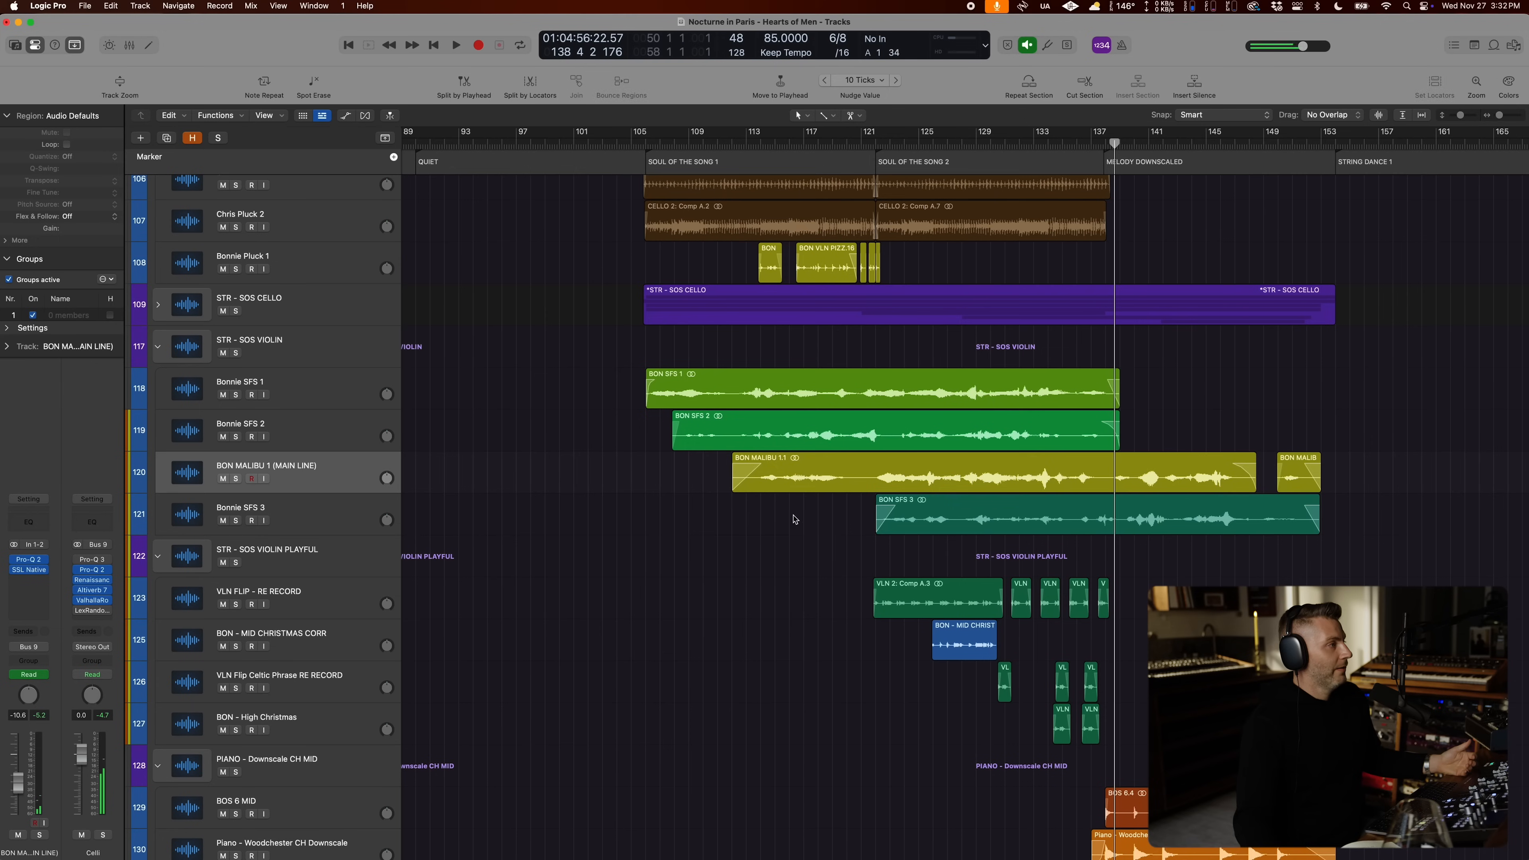
Step: Look over the playful violin and piano downscale stacks, and go back up to the SYNTH - BOY'S CHOIR stack
left_click(804, 490)
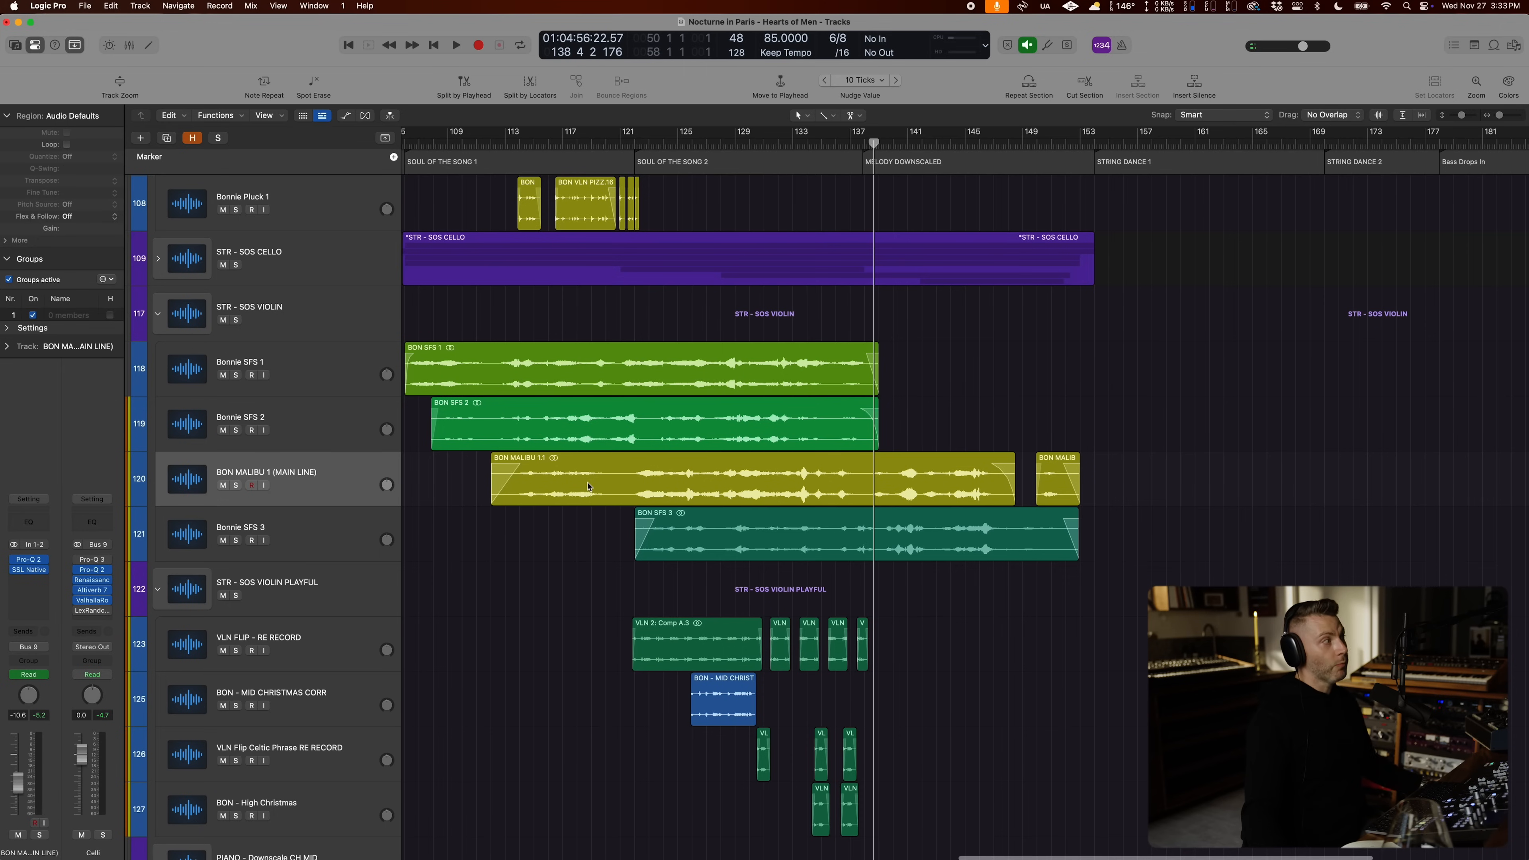
key("super+Left")
key("super+Left")
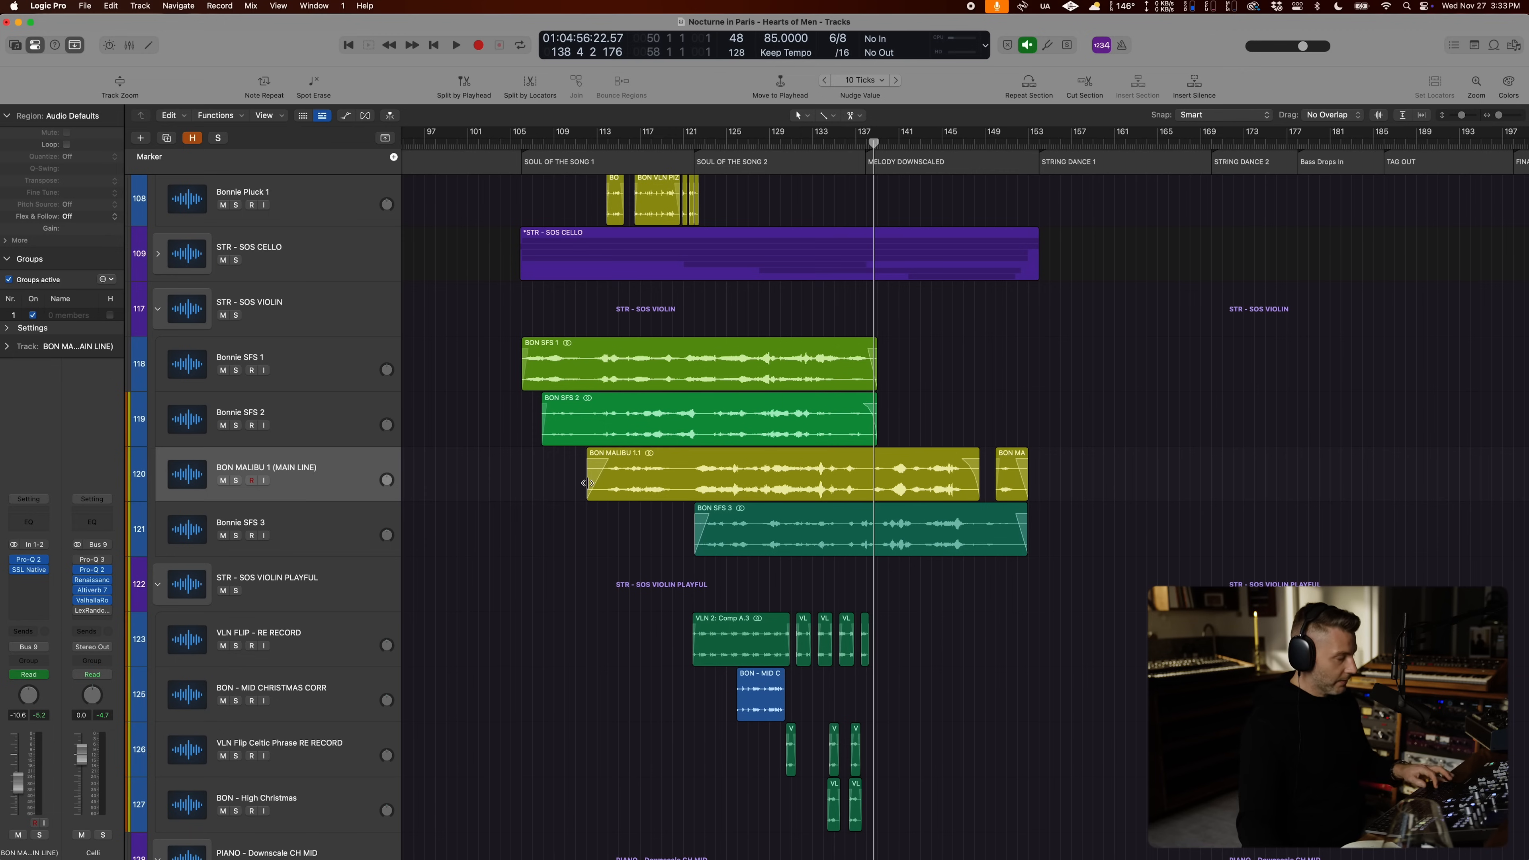
scroll(818, 229, "down", 5)
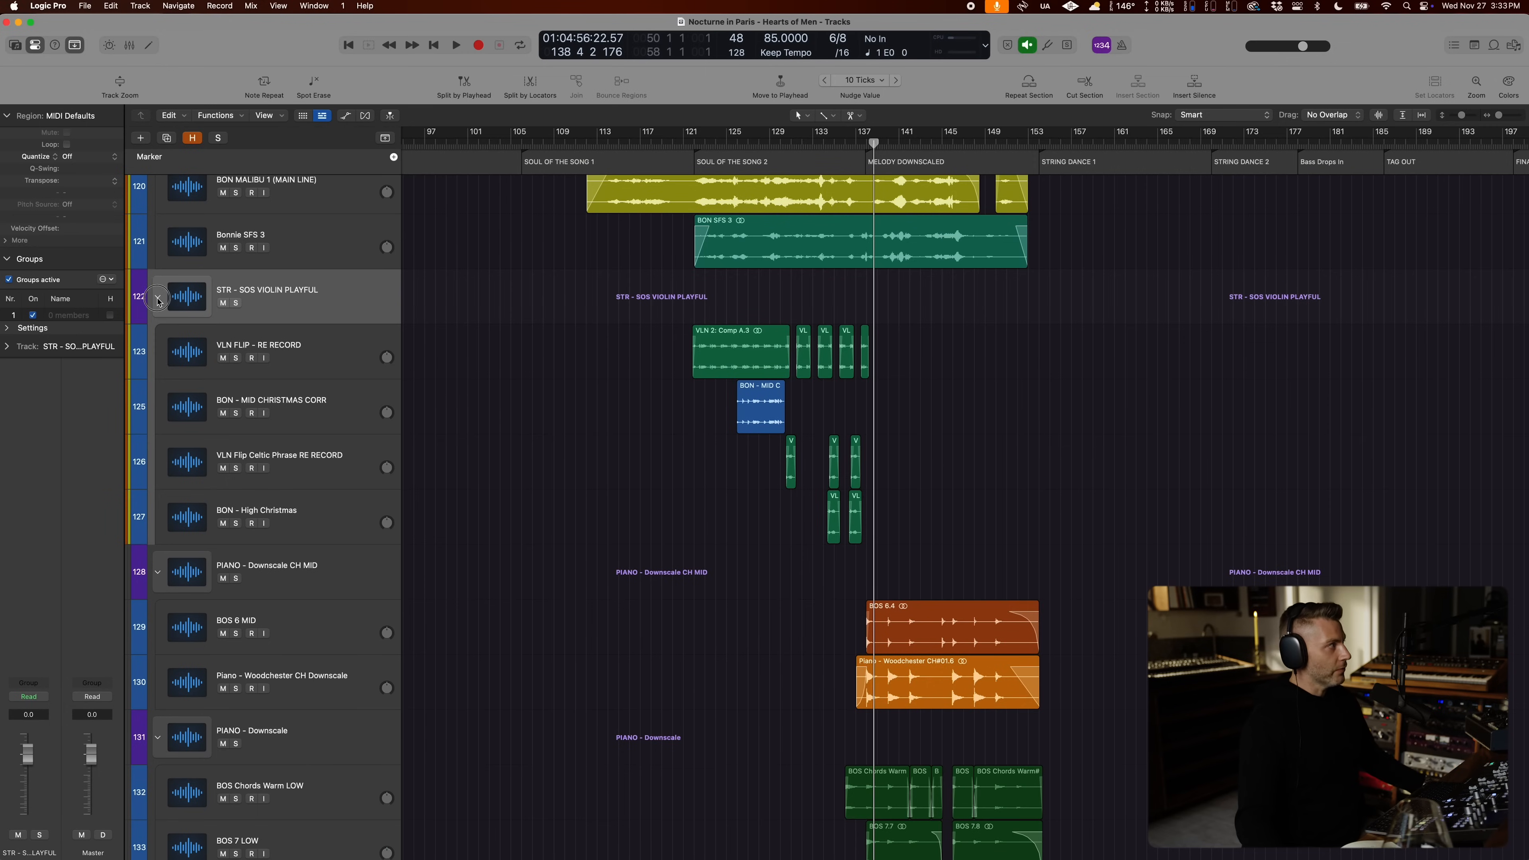
scroll(554, 257, "up", 15)
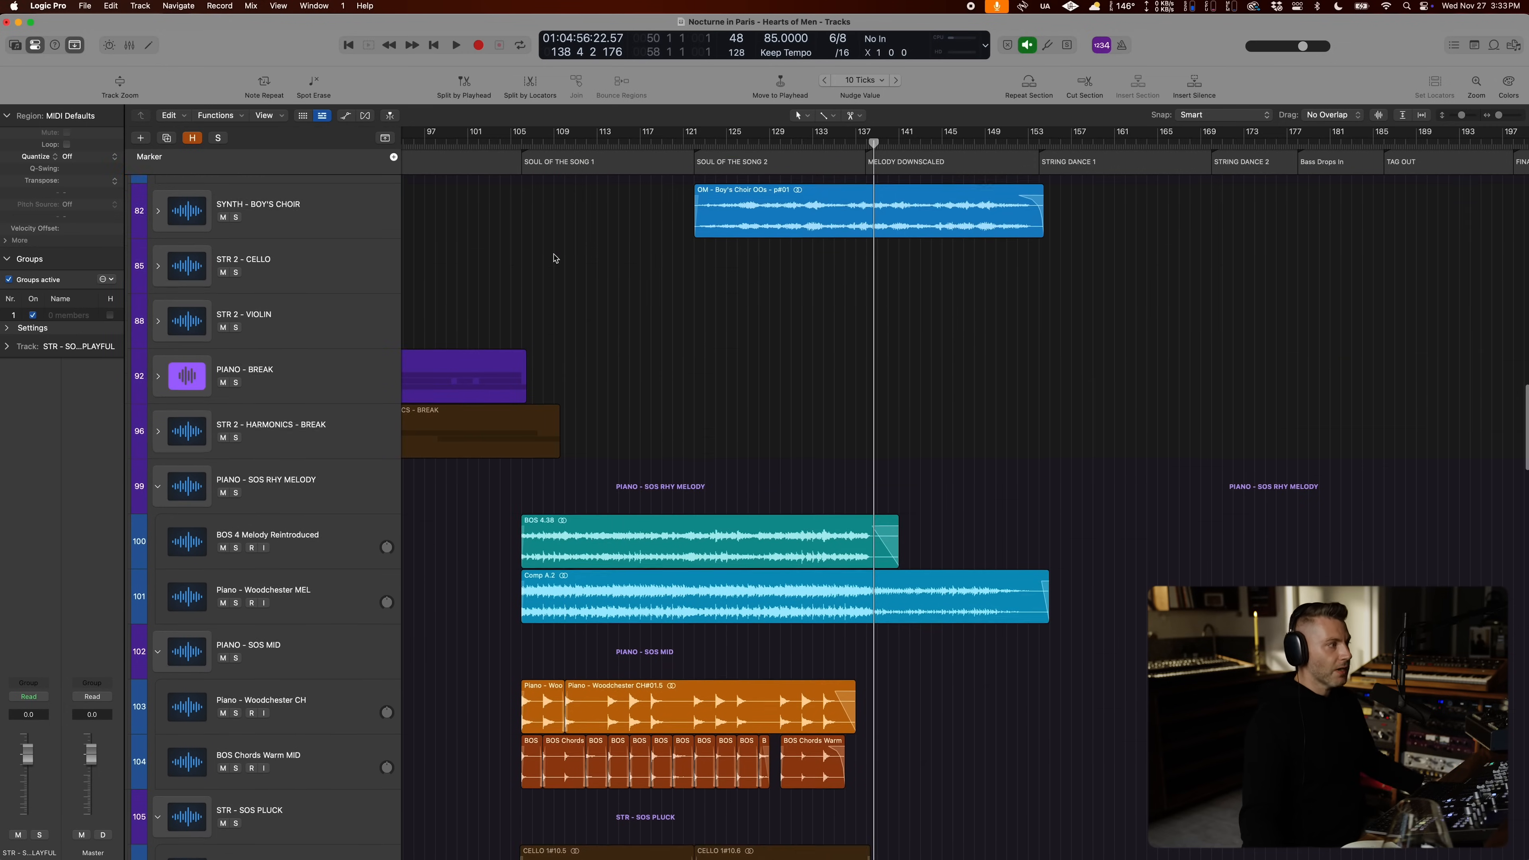
Step: Solo the SYNTH - BOY'S CHOIR stack, play it within SOUL OF THE SONG 2, and return to the full mix
scroll(626, 293, "up", 15)
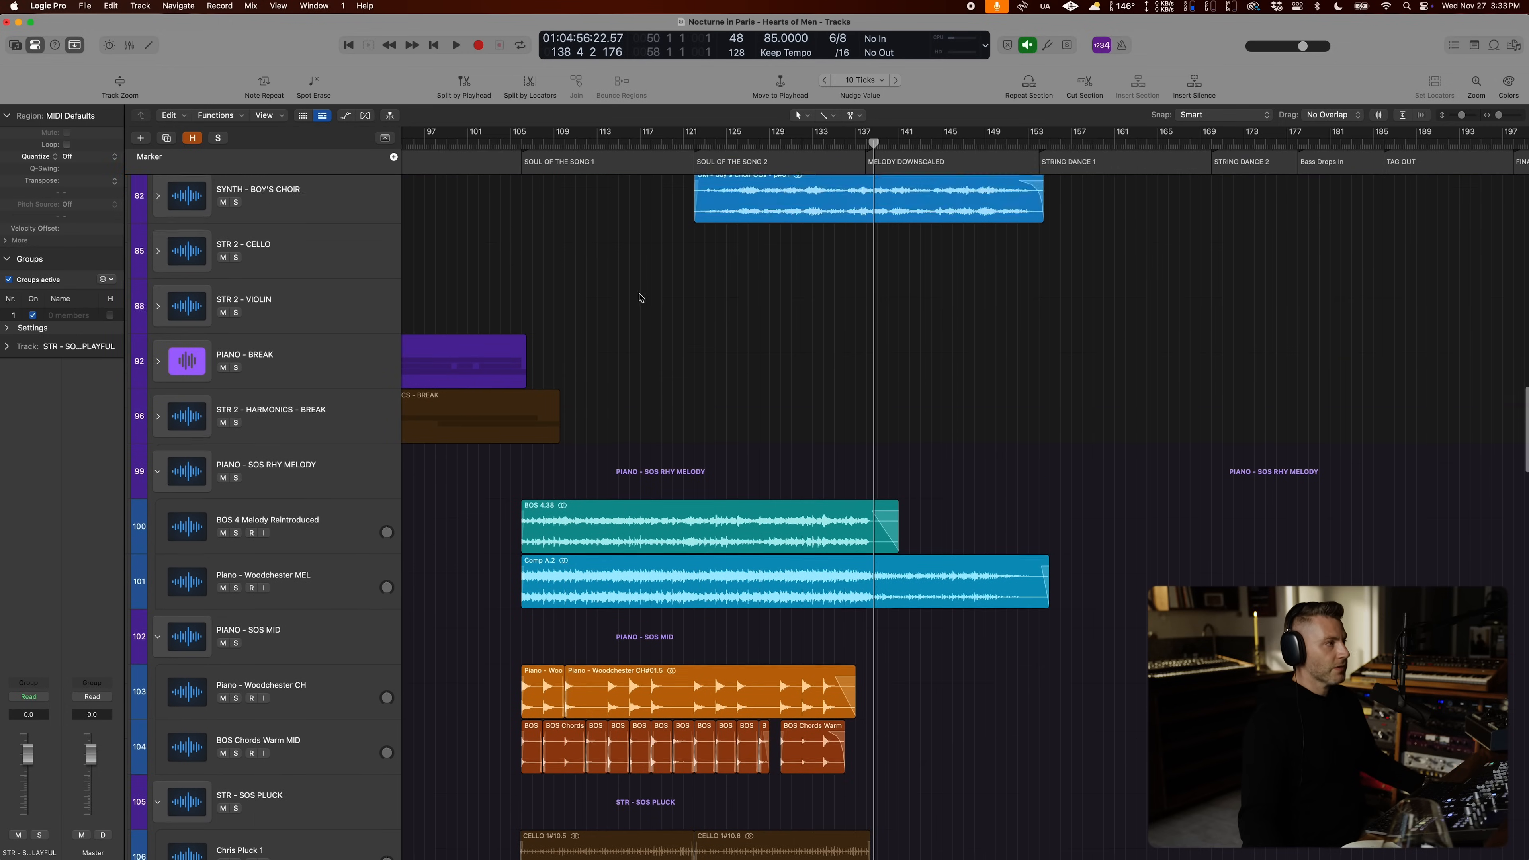
scroll(632, 295, "down", 15)
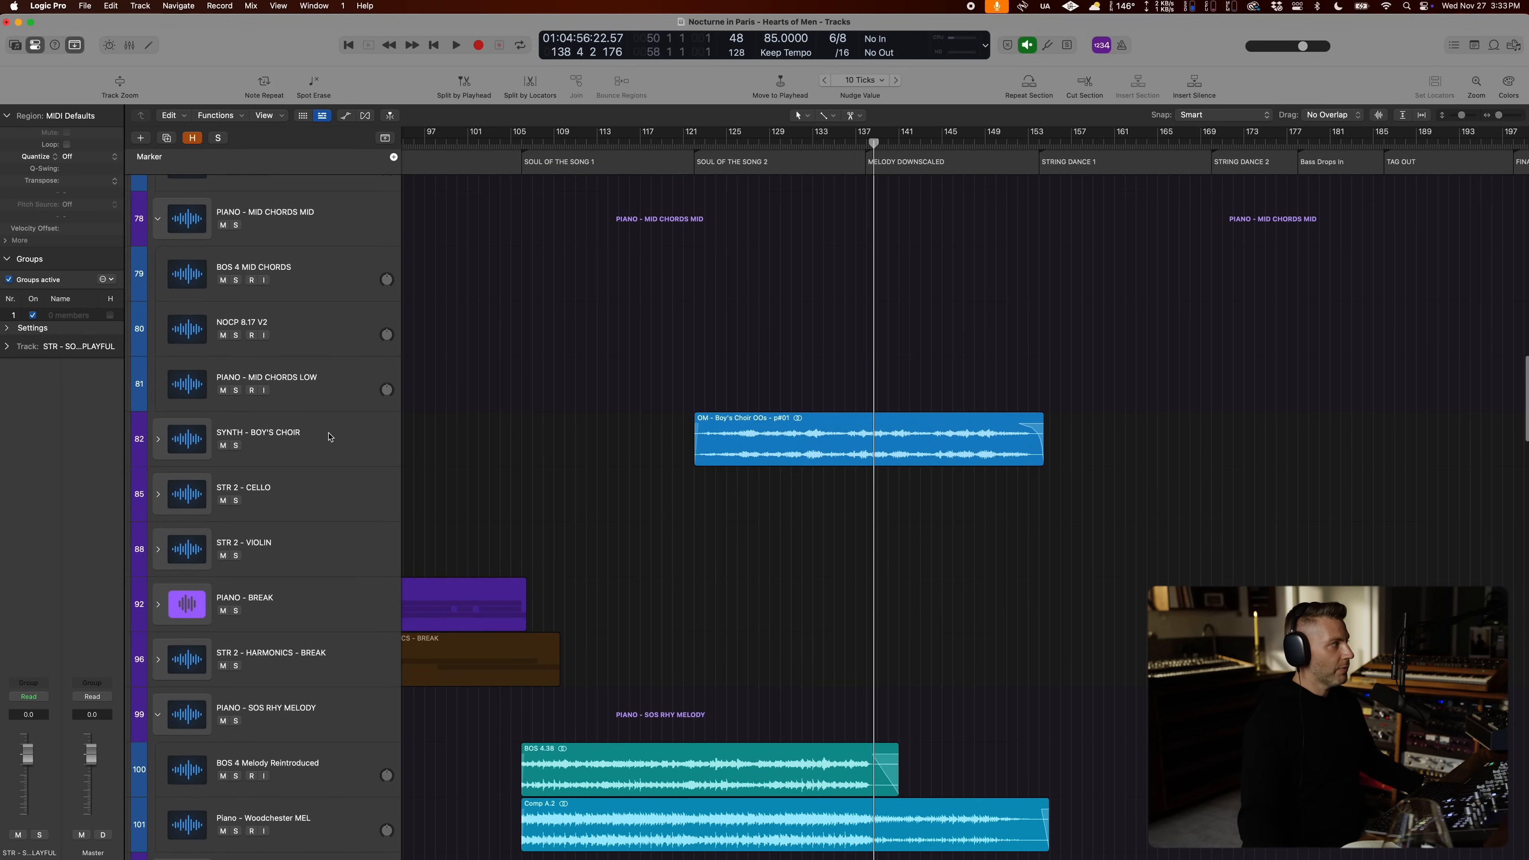
left_click(330, 437)
key("s")
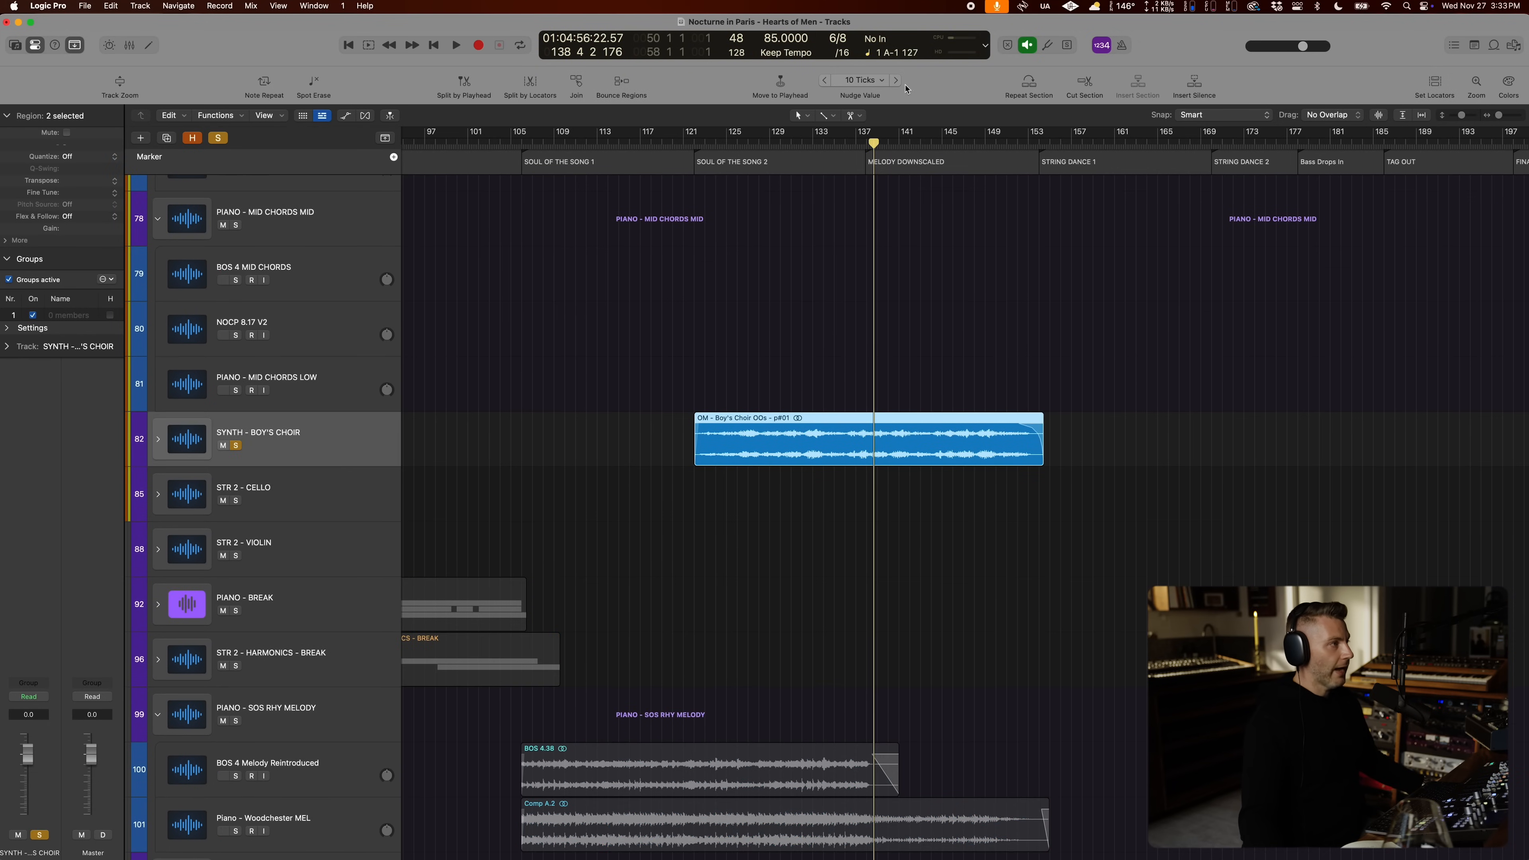
double_click(772, 147)
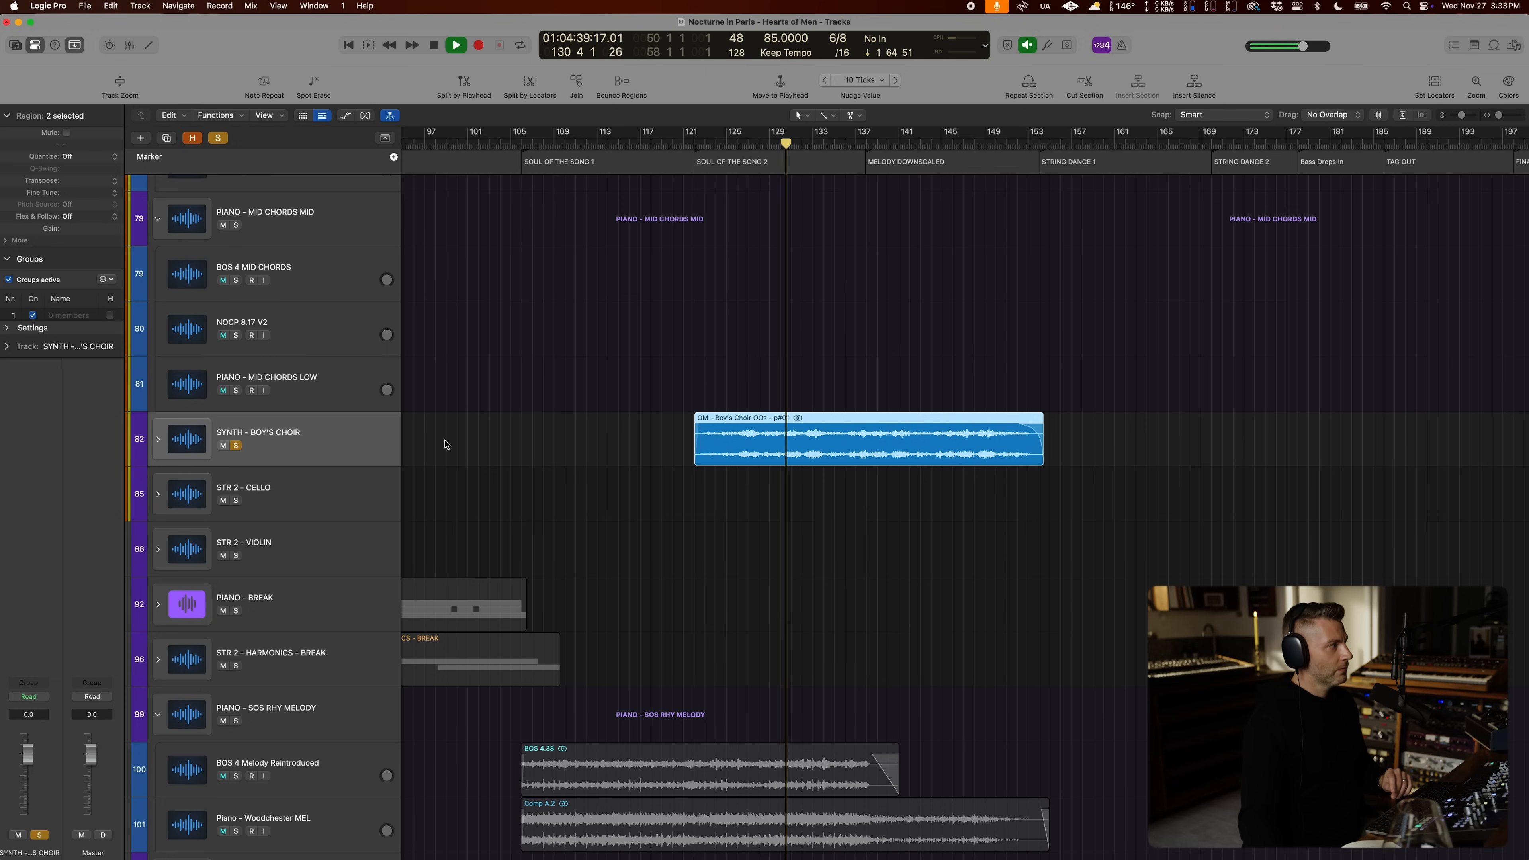
left_click(236, 446)
Step: Look down over the SOUL OF THE SONG stacks, stop playback and select the Woodchester Piano instrument track
scroll(433, 491, "down", 10)
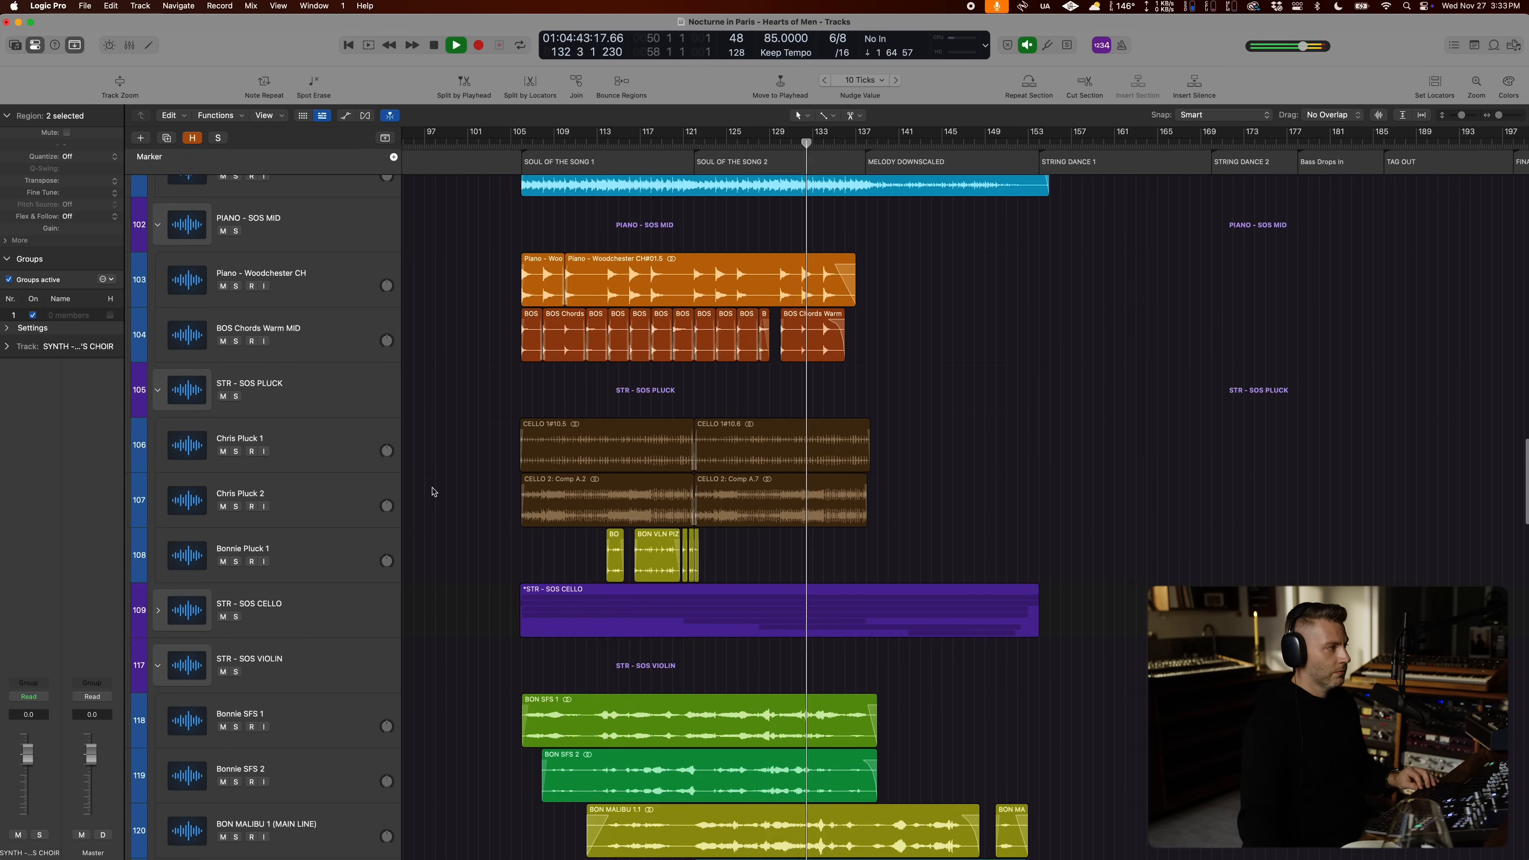
scroll(432, 491, "down", 15)
key("space")
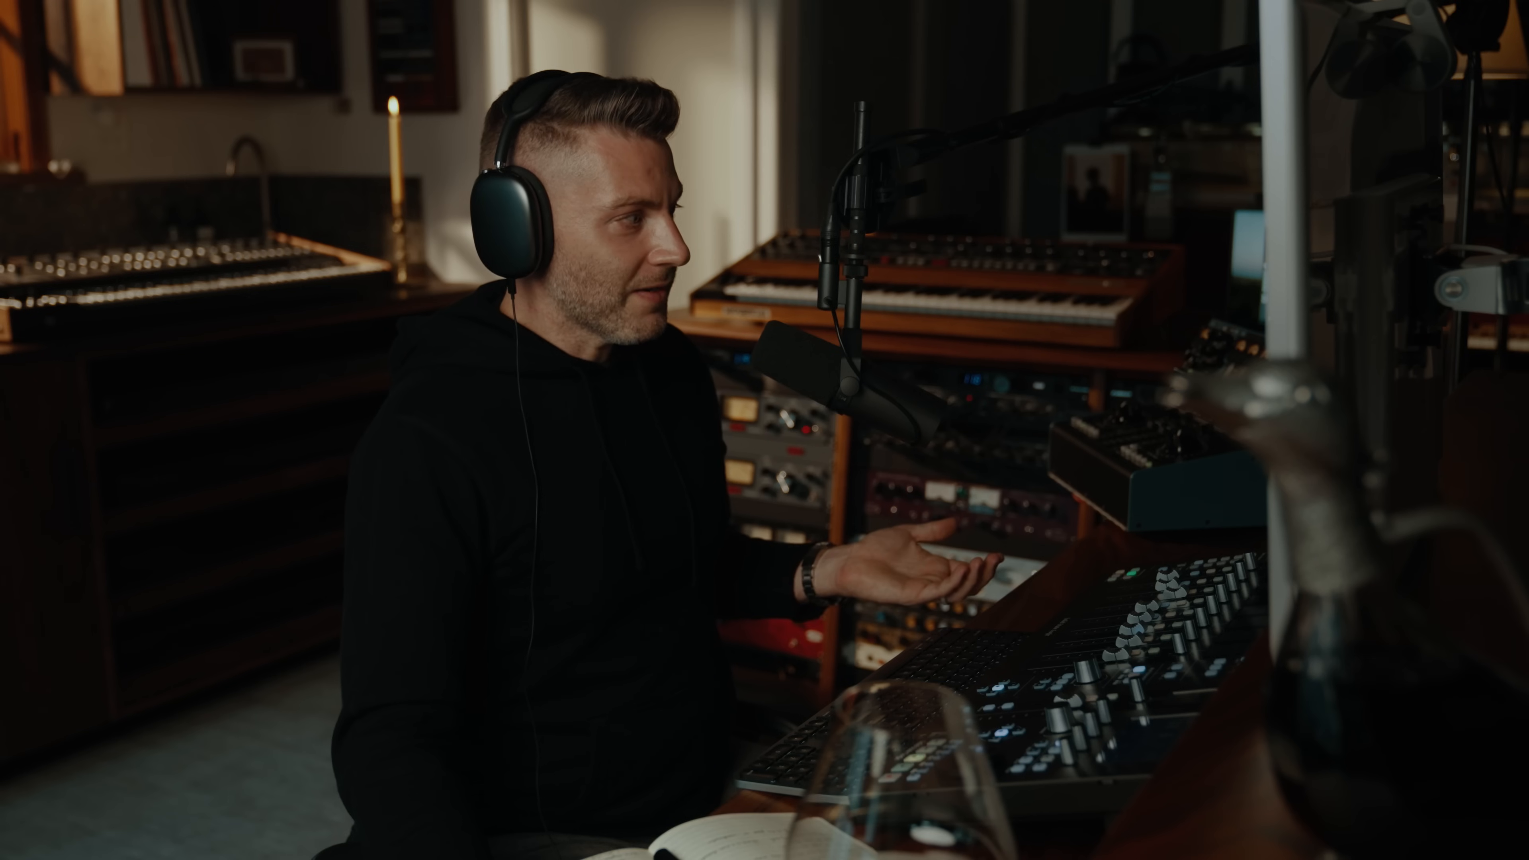
scroll(255, 671, "down", 2)
left_click(253, 622)
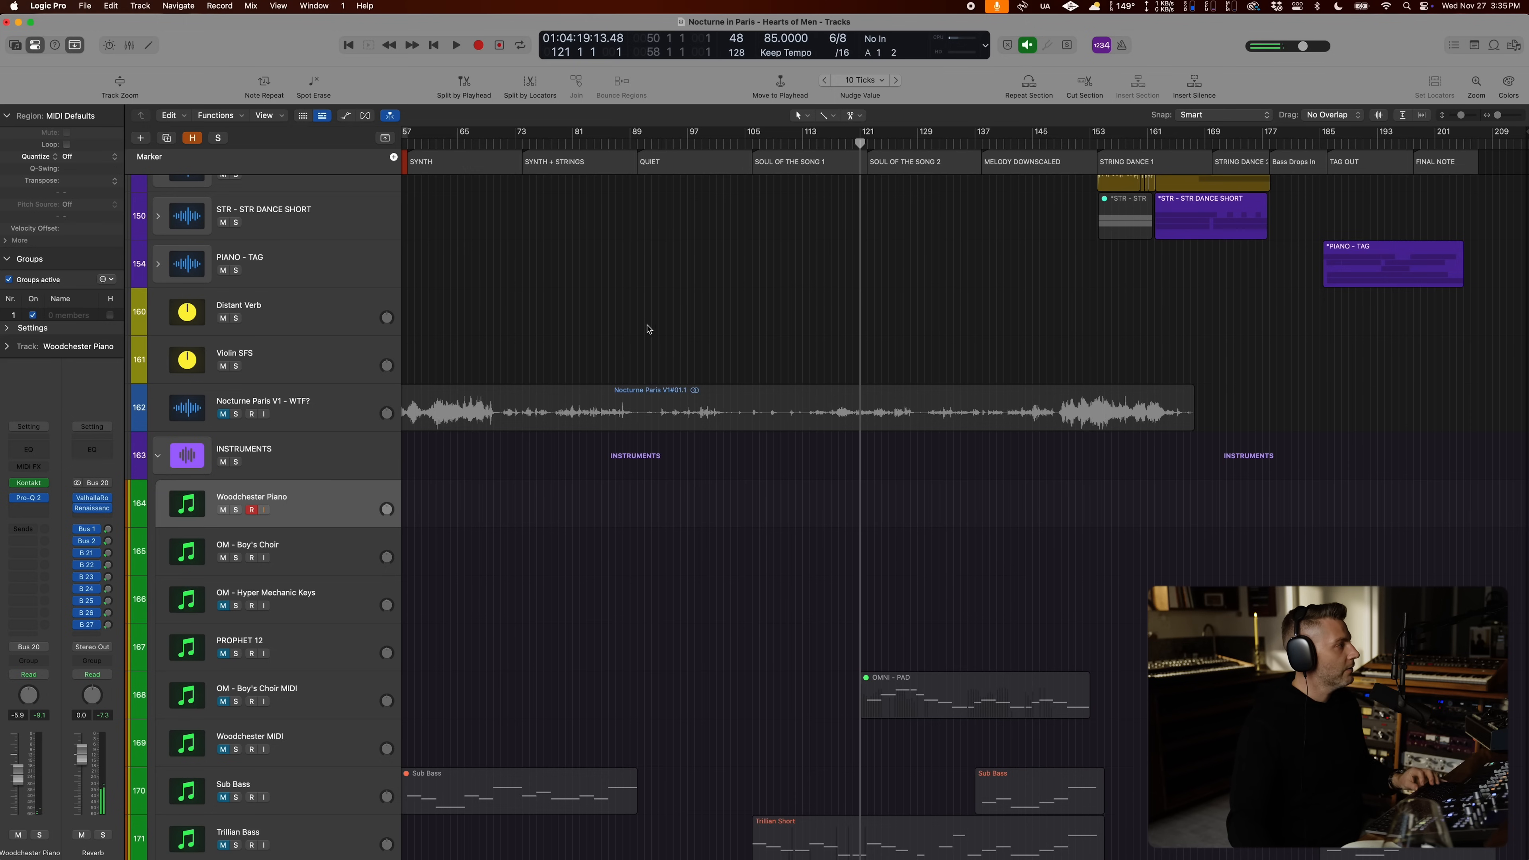
Step: Play the full mix from bar 121 and examine the piano, pluck and string layers of SOUL OF THE SONG 2 up close
scroll(646, 331, "up", 5)
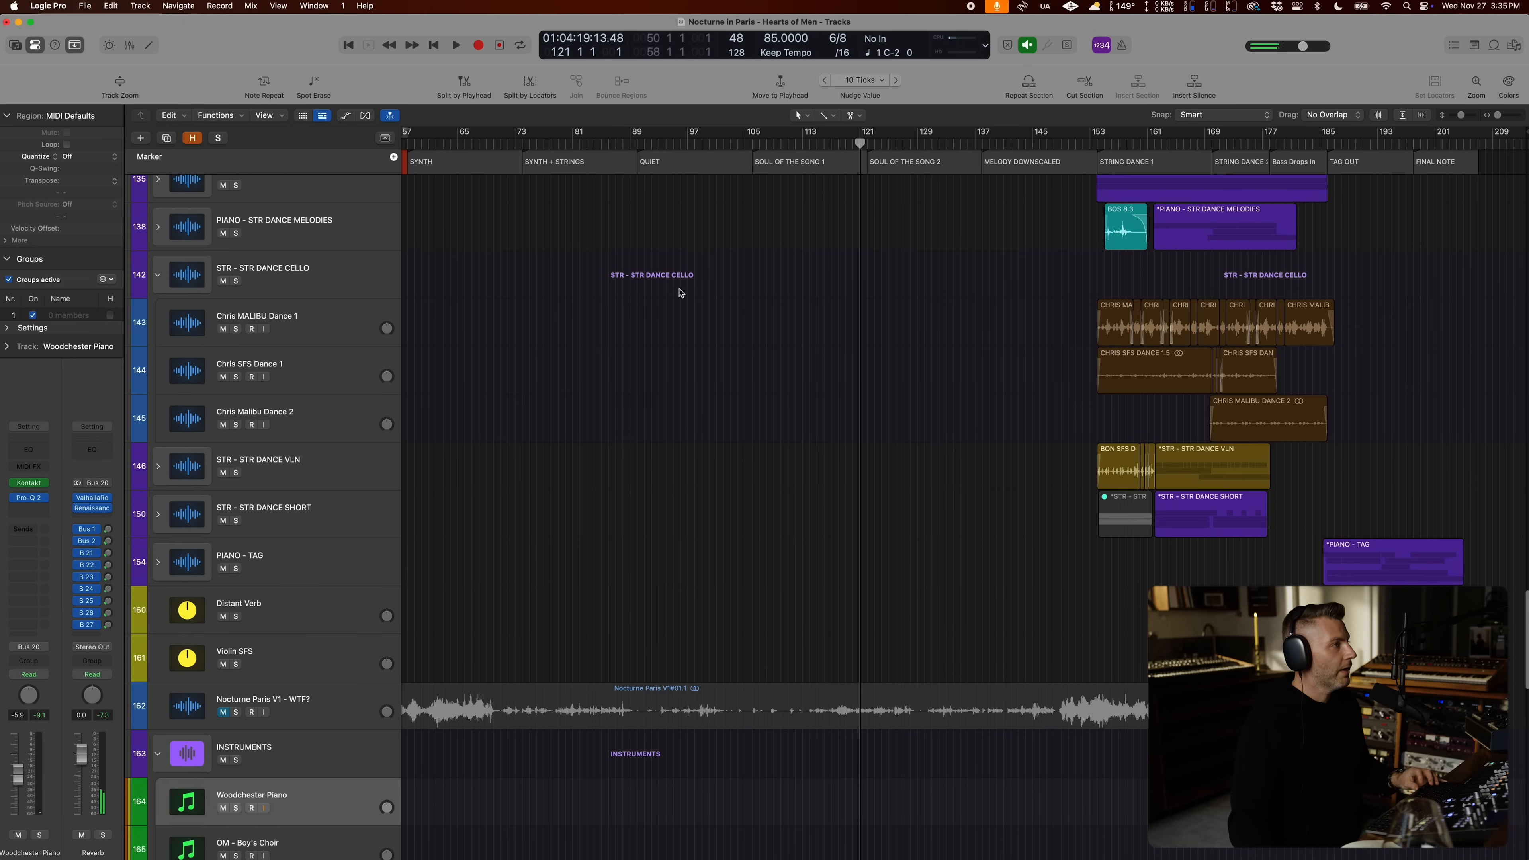
scroll(836, 263, "up", 6)
key("super+Left")
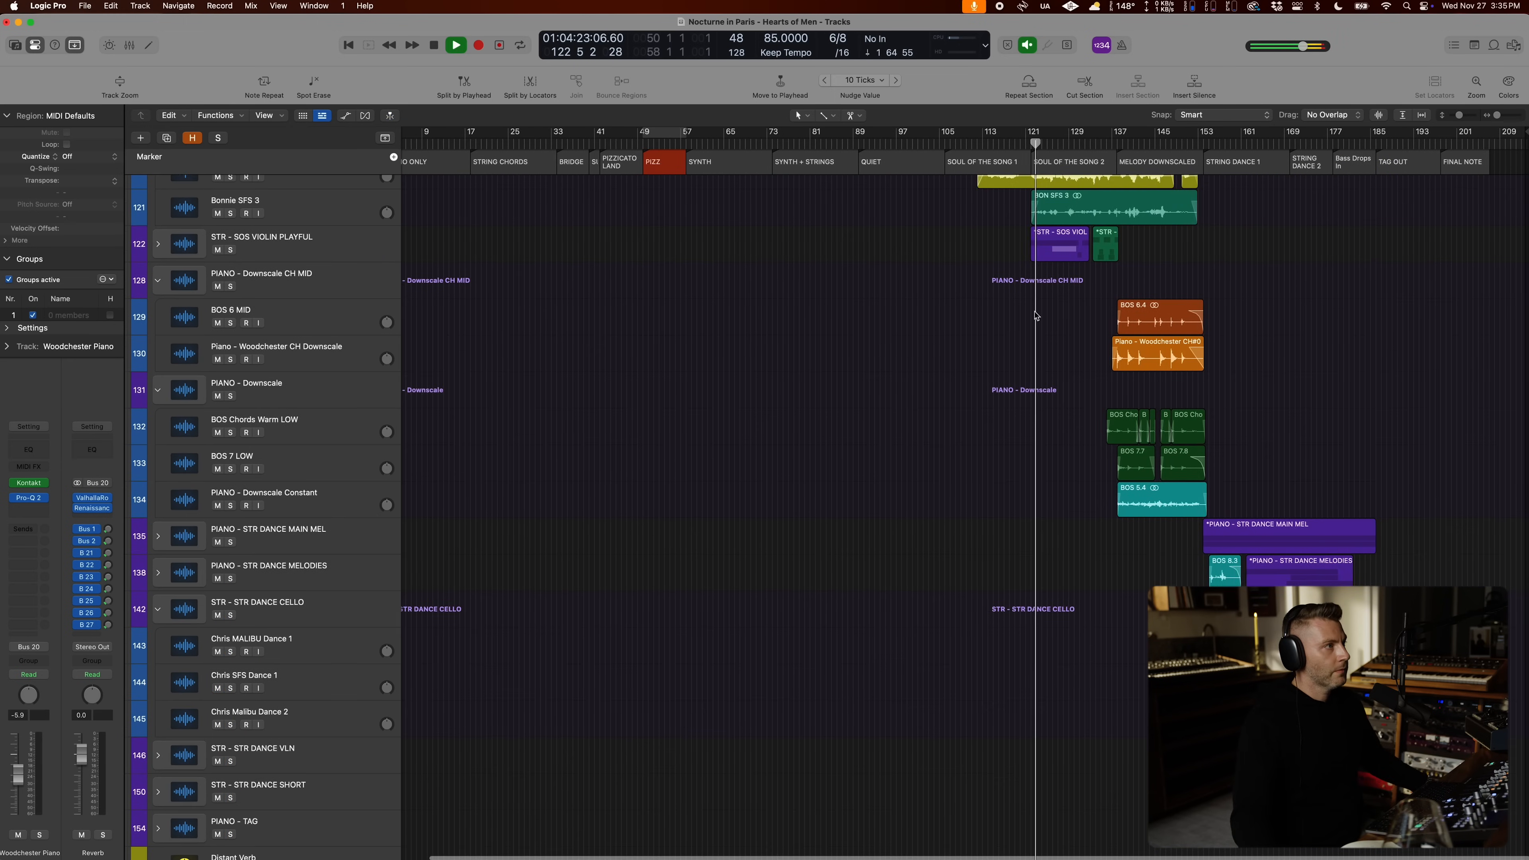
scroll(1036, 316, "up", 15)
key("super+Right")
key("super+Right")
key("super+Right")
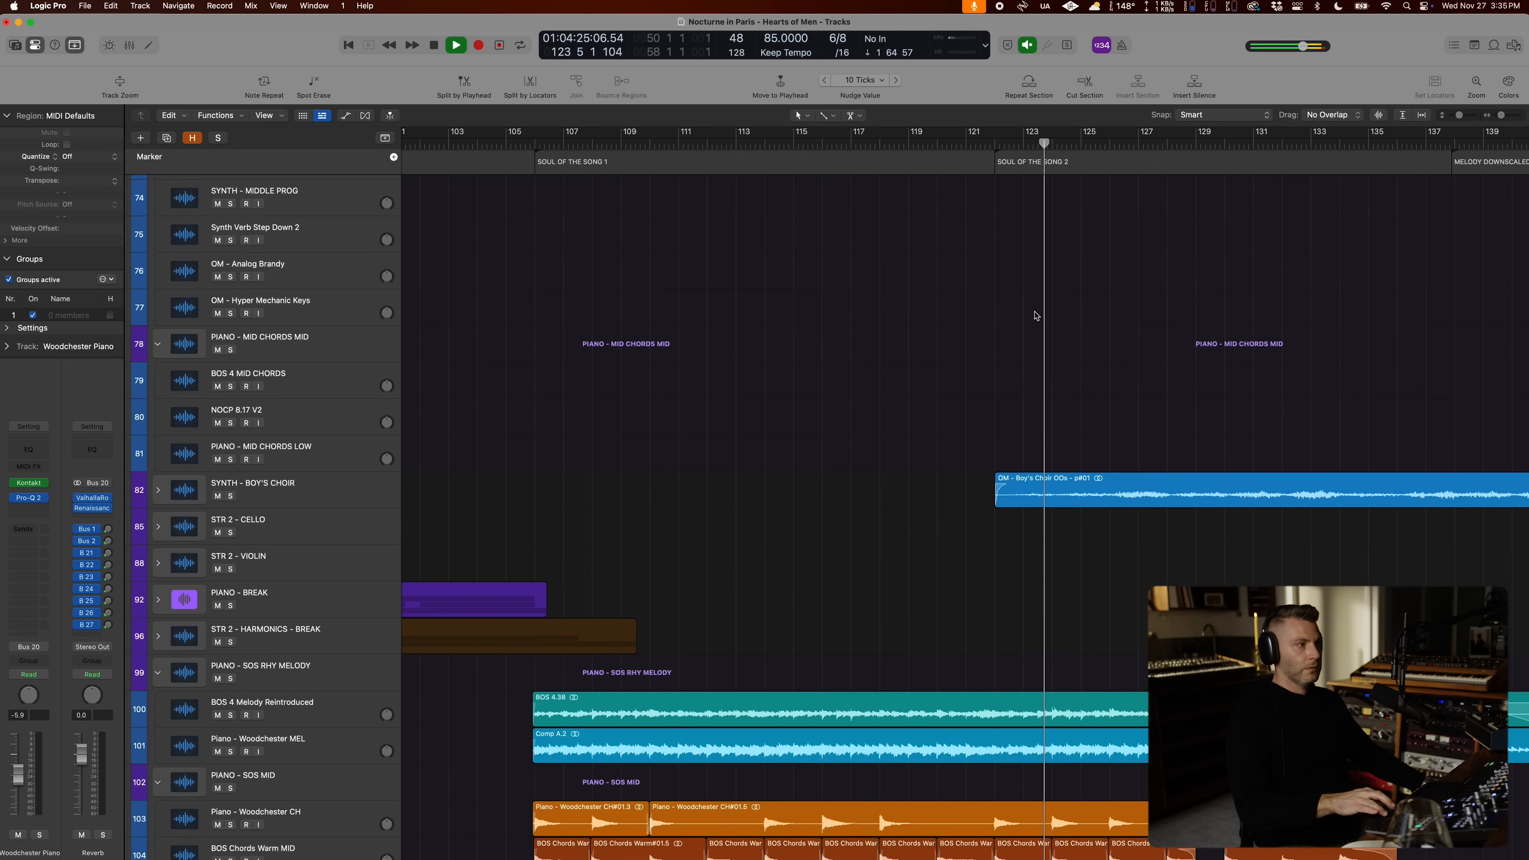
scroll(1065, 529, "down", 8)
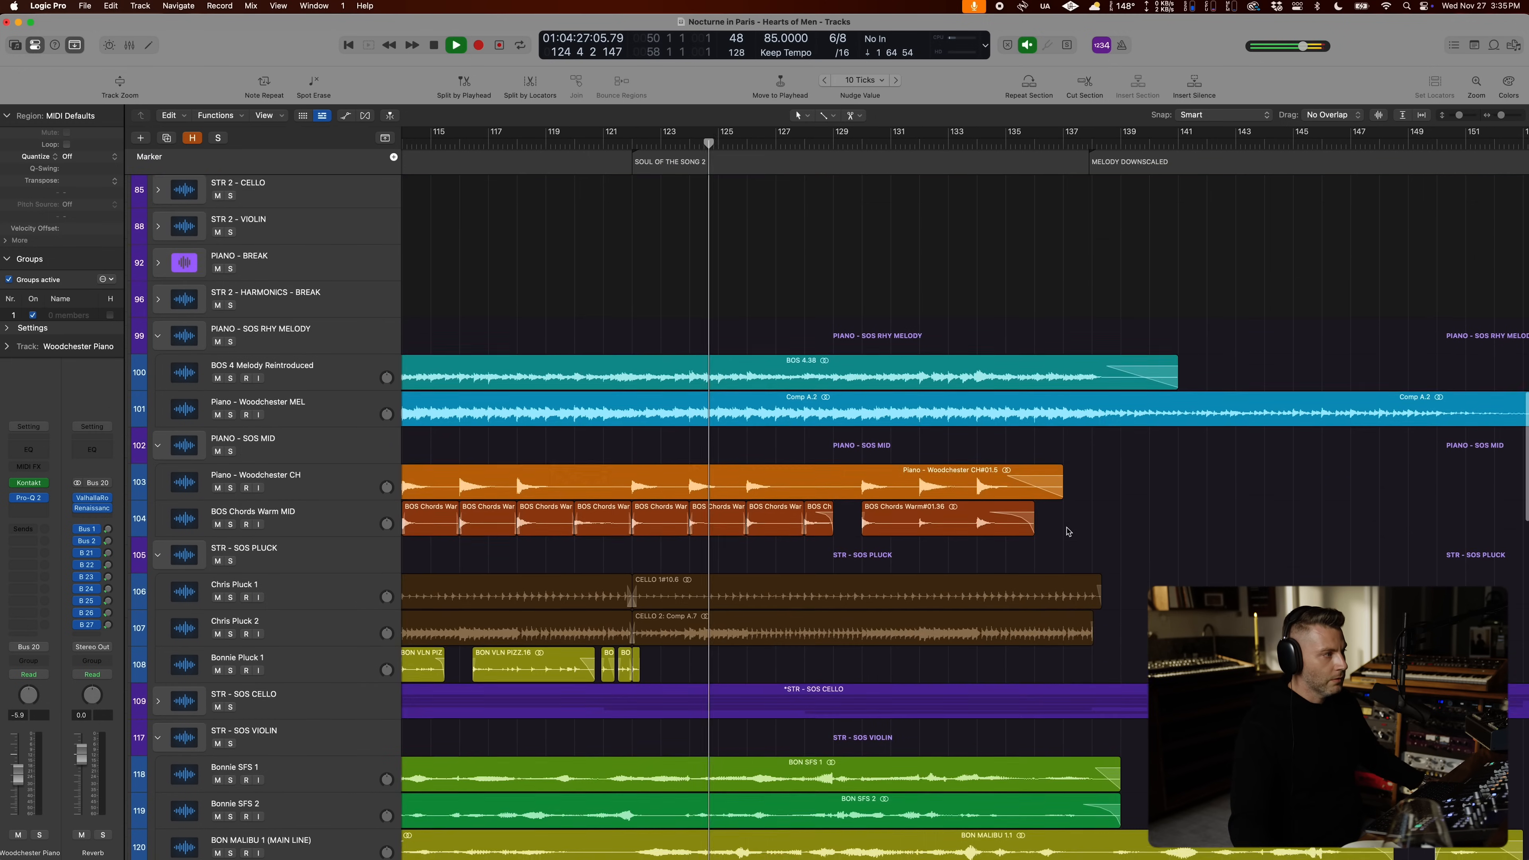
Step: Collapse the STR - SOS VIOLIN stack and mute the SOS CELLO, SOS VIOLIN and SOS VIOLIN PLAYFUL stacks during playback
key("super+Up")
scroll(1065, 529, "down", 2)
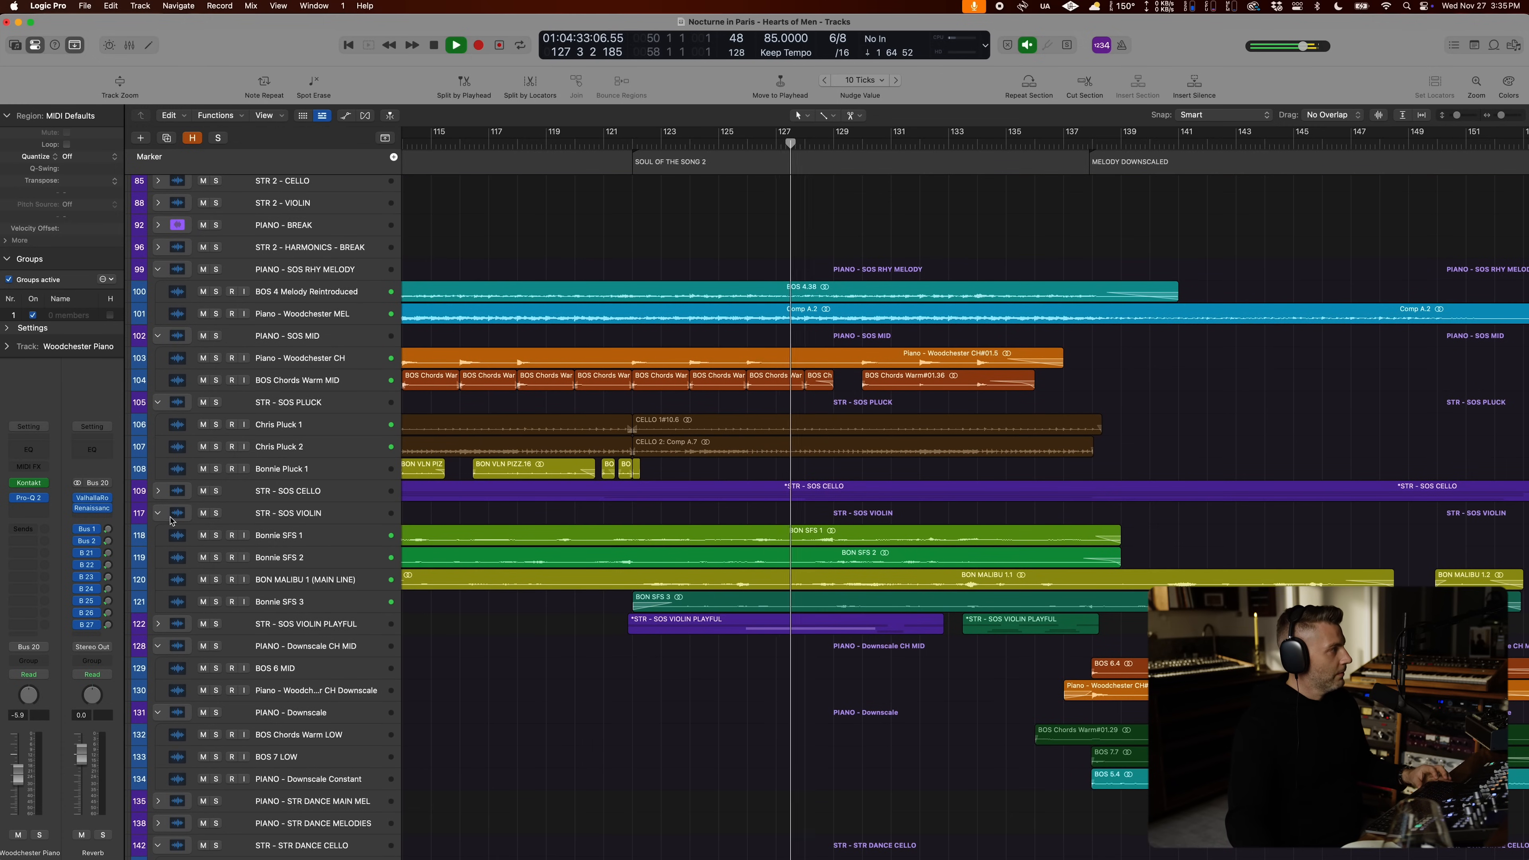
left_click(158, 513)
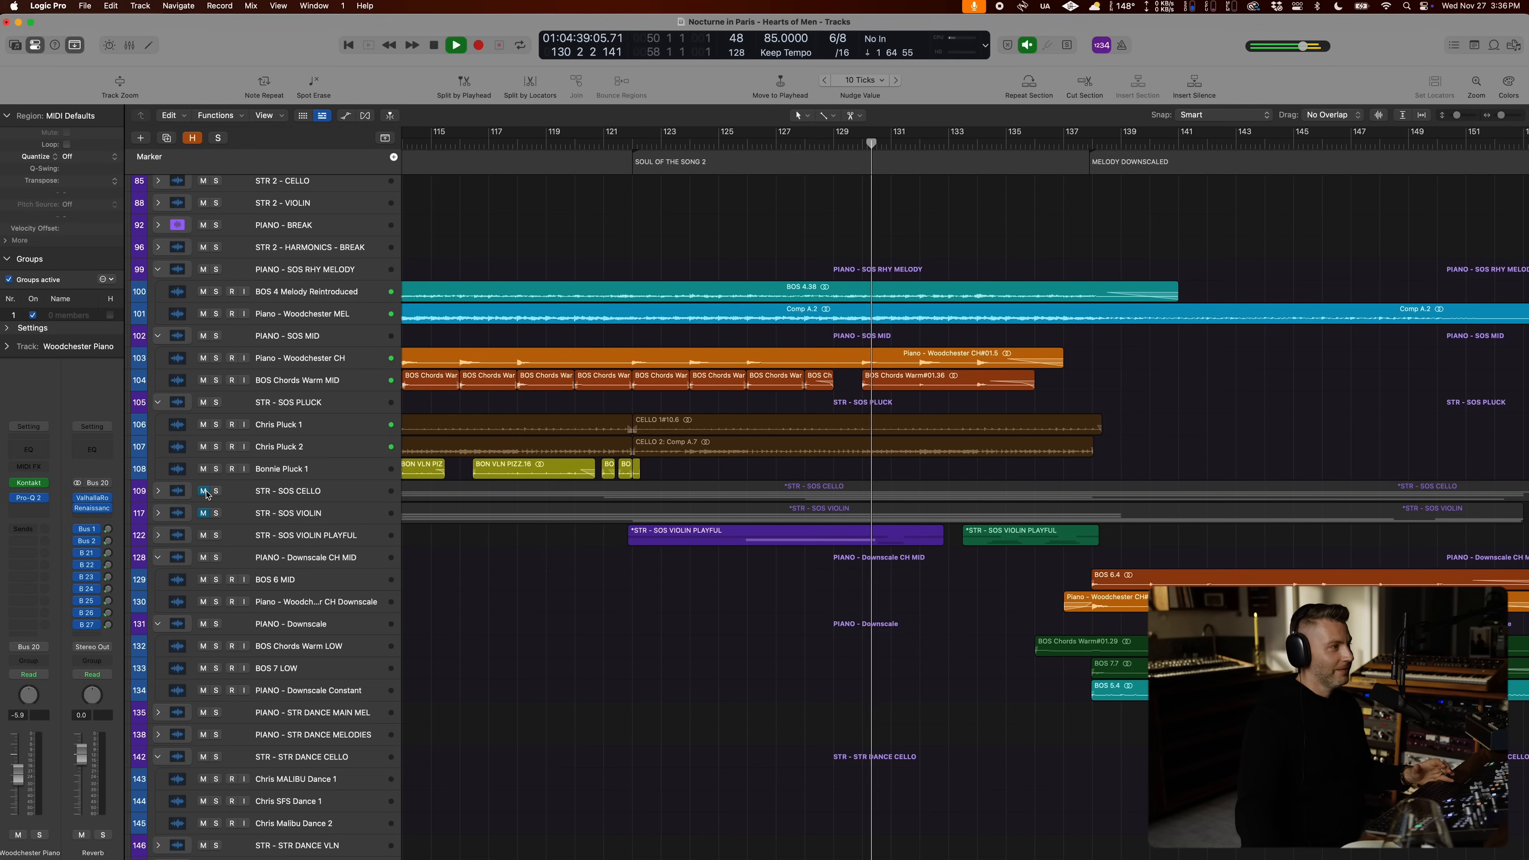
left_click(204, 537)
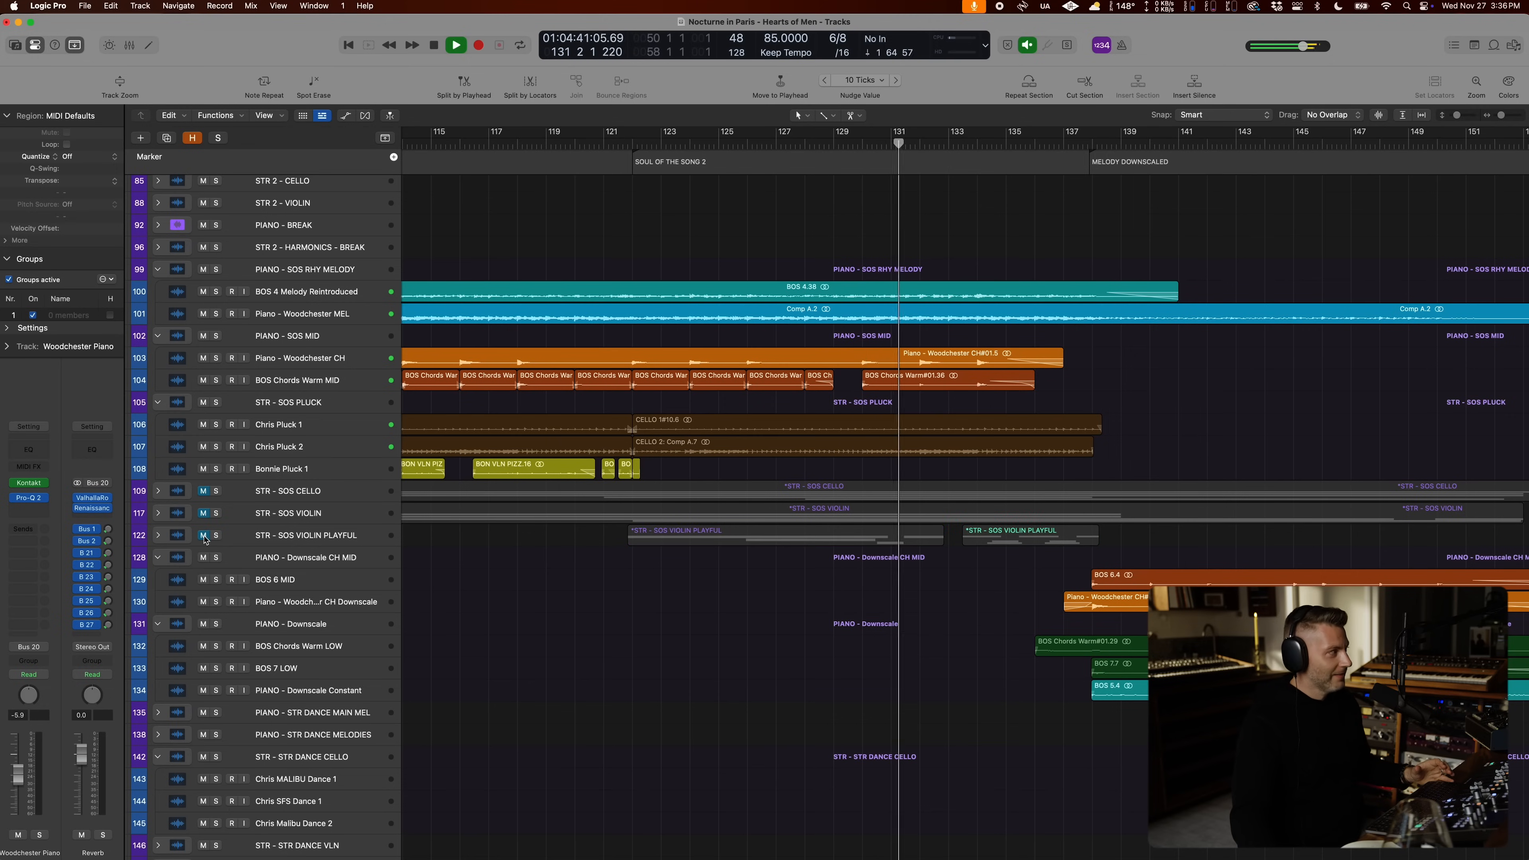
Step: Select the three SOS string stacks from CELLO to VIOLIN PLAYFUL and unmute them together
left_click(289, 491)
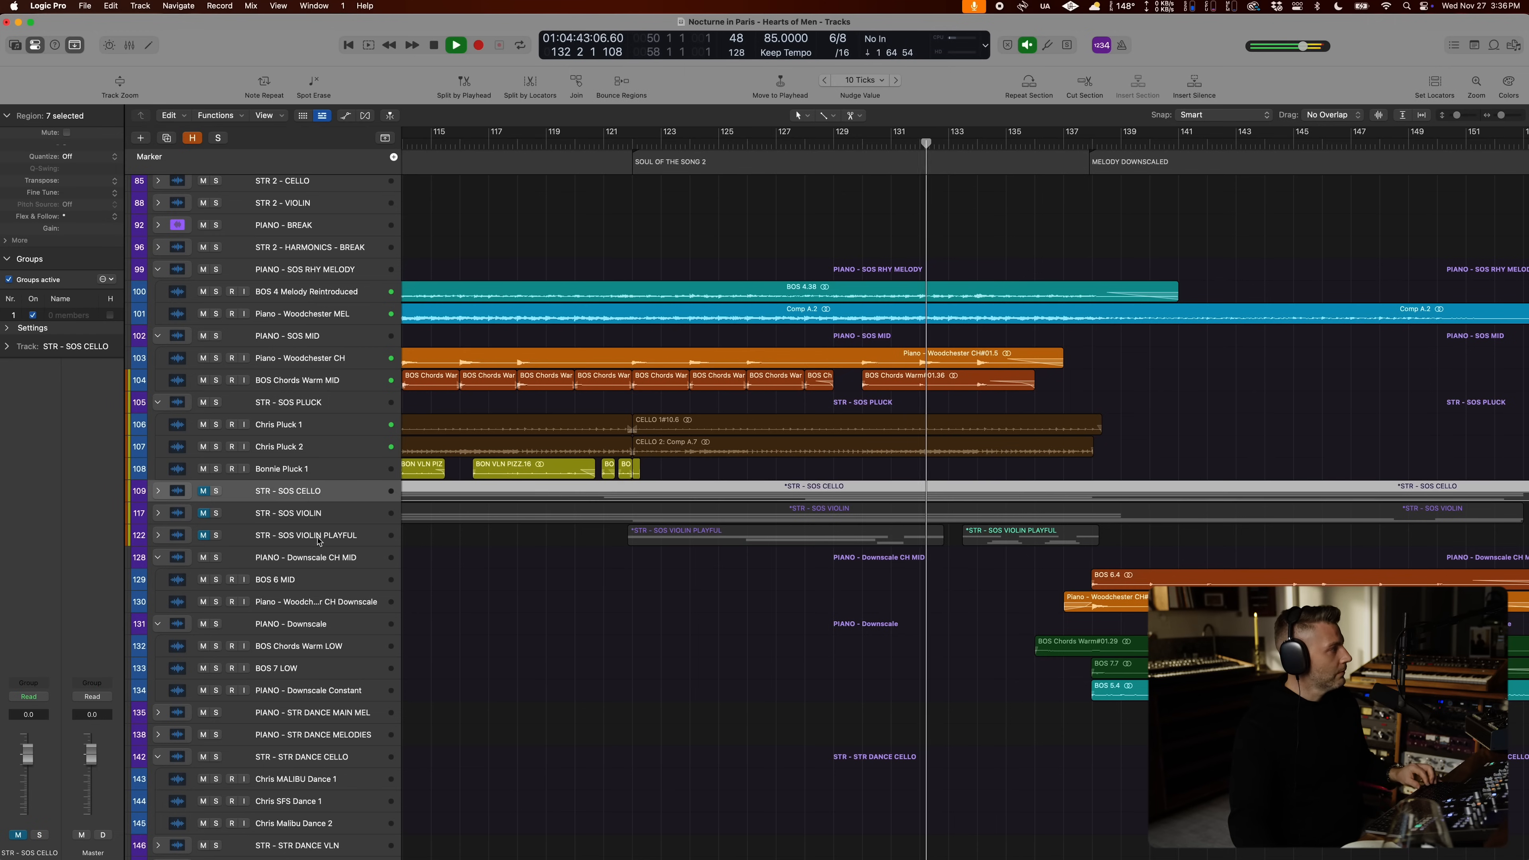
left_click(319, 540, "shift")
left_click(205, 491)
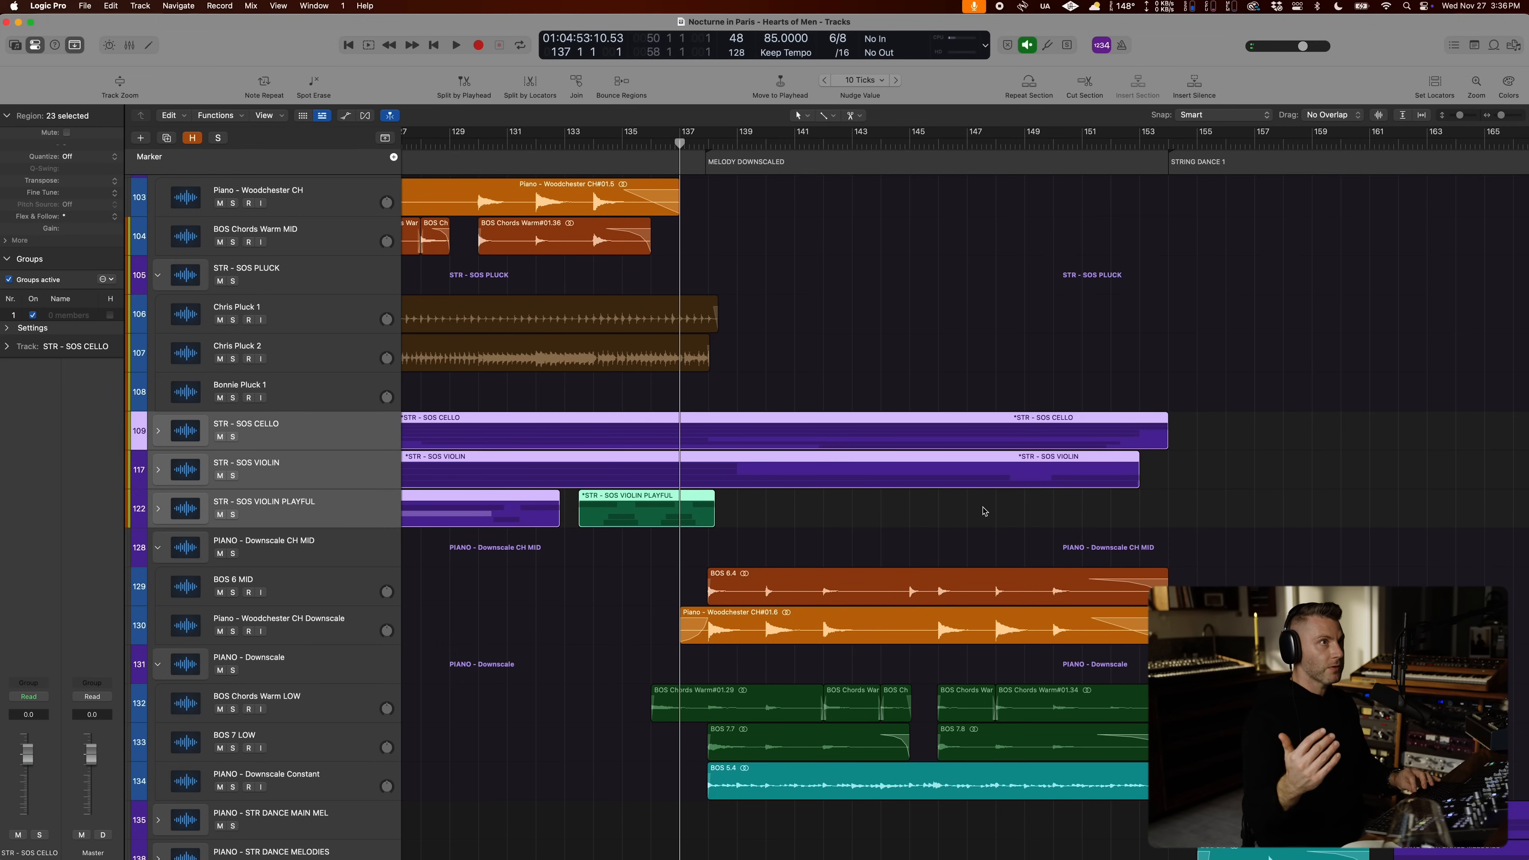
Step: Play the full mix from bar 137 through MELODY DOWNSCALED into STRING DANCE 1, following its piano and string regions
key("space")
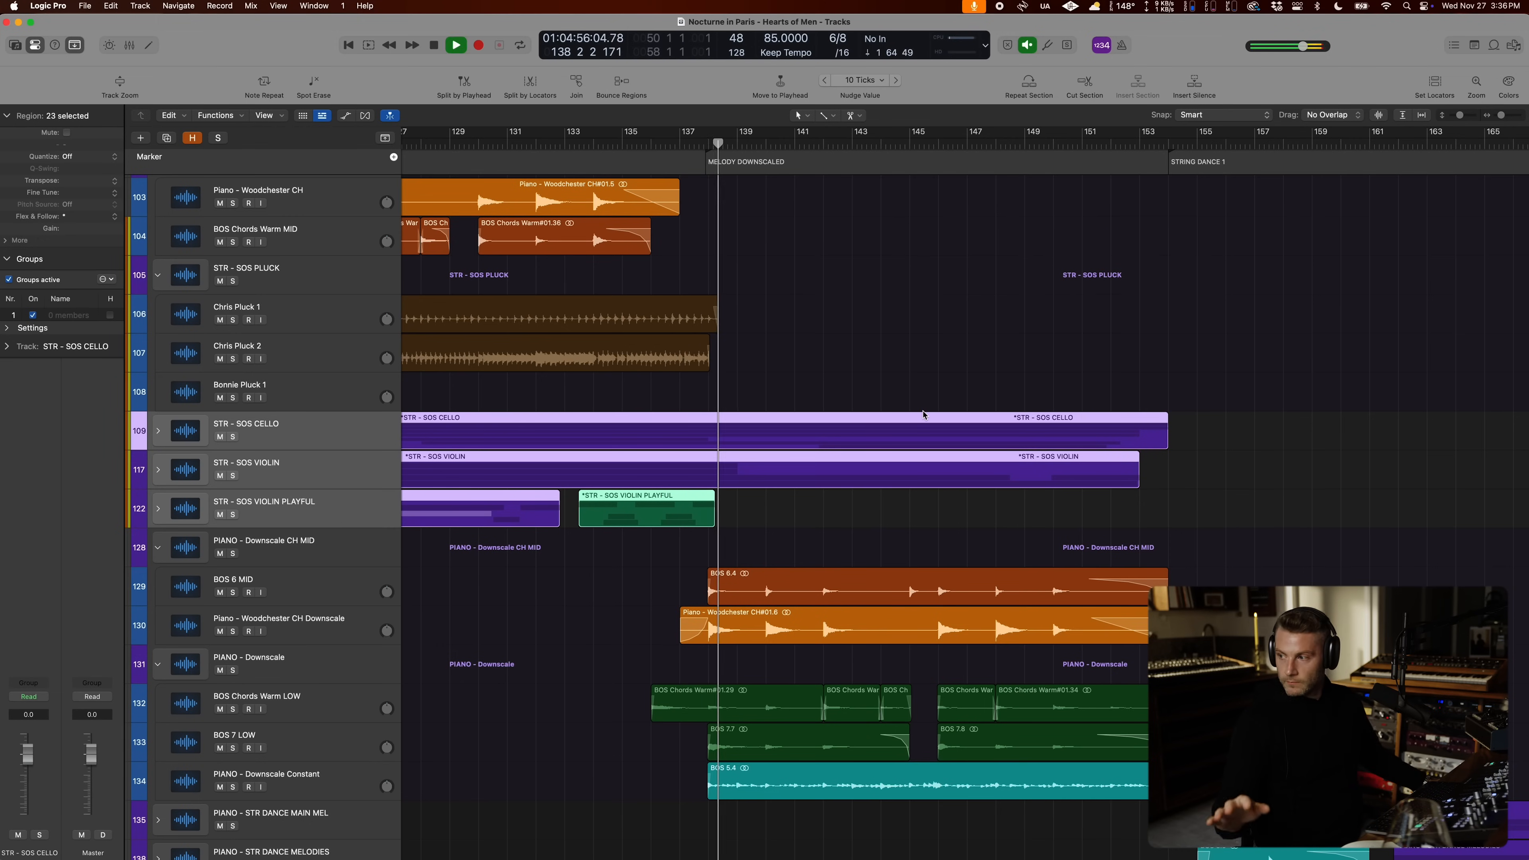
scroll(923, 415, "right", 10)
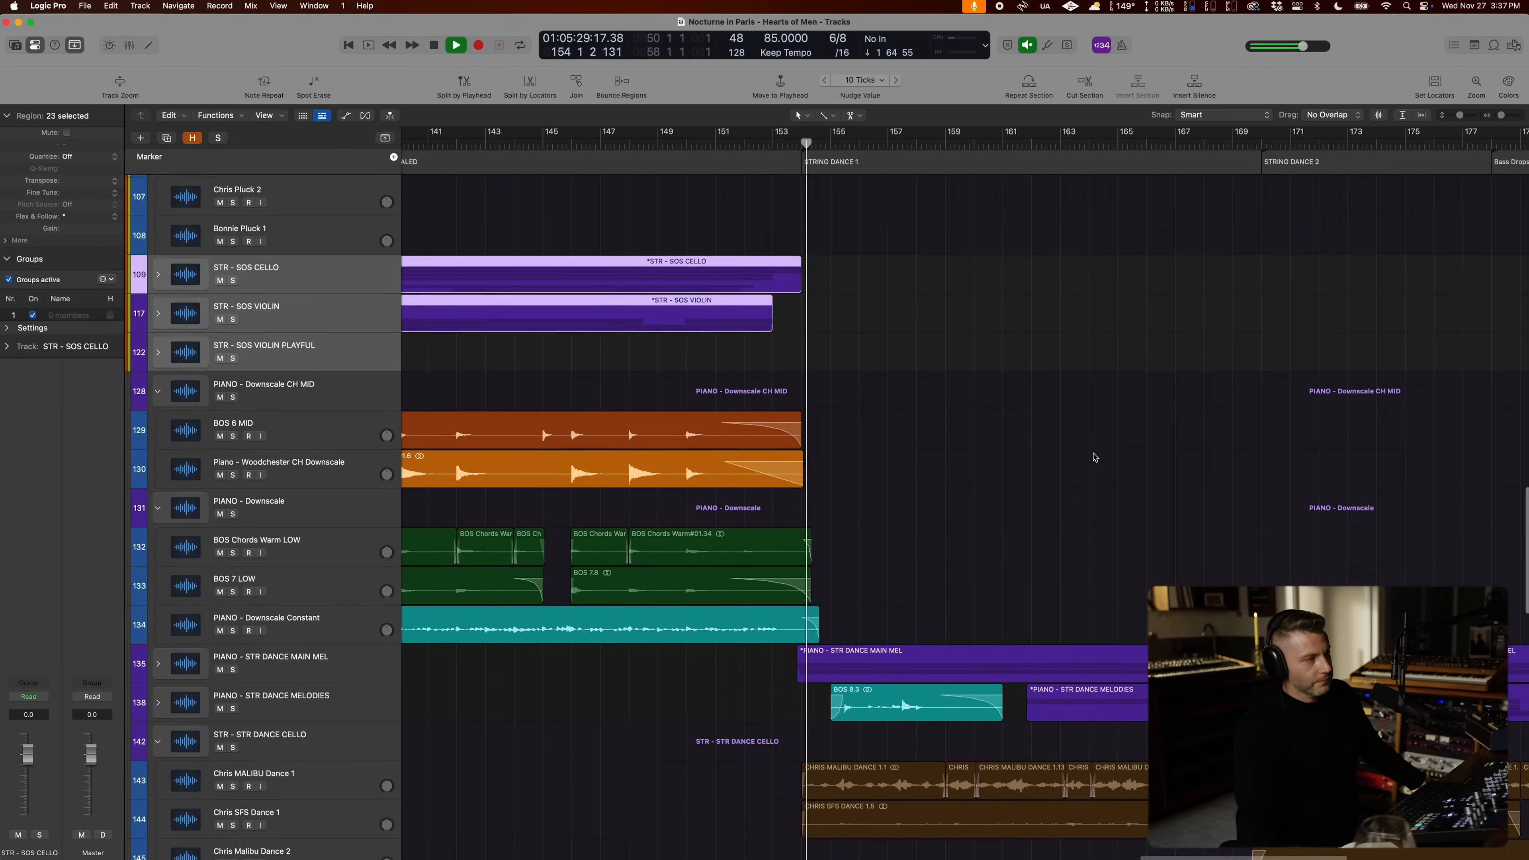
scroll(561, 455, "down", 3)
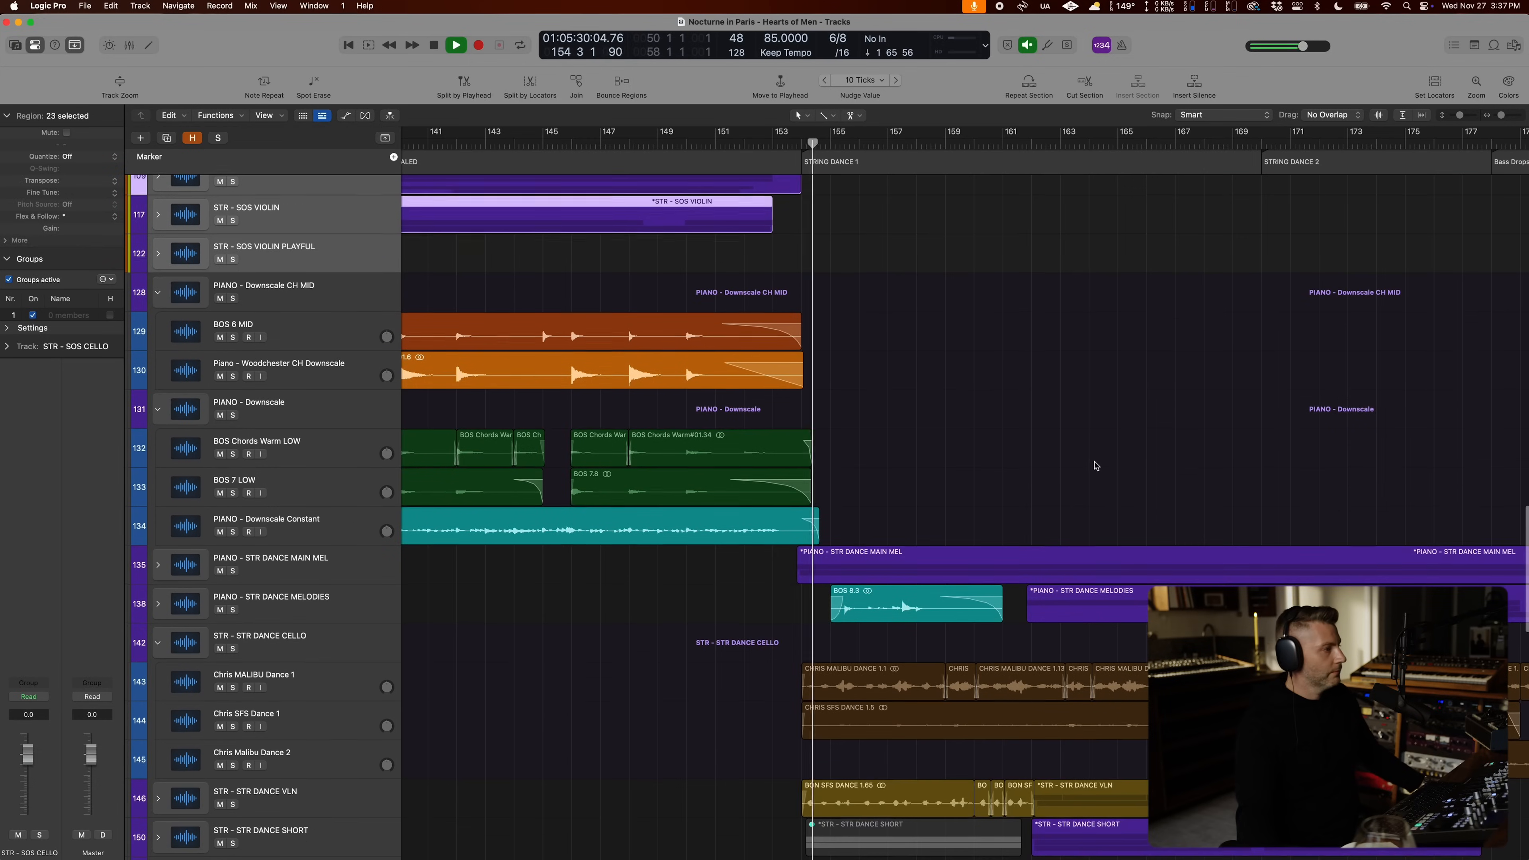
scroll(561, 455, "up", 3)
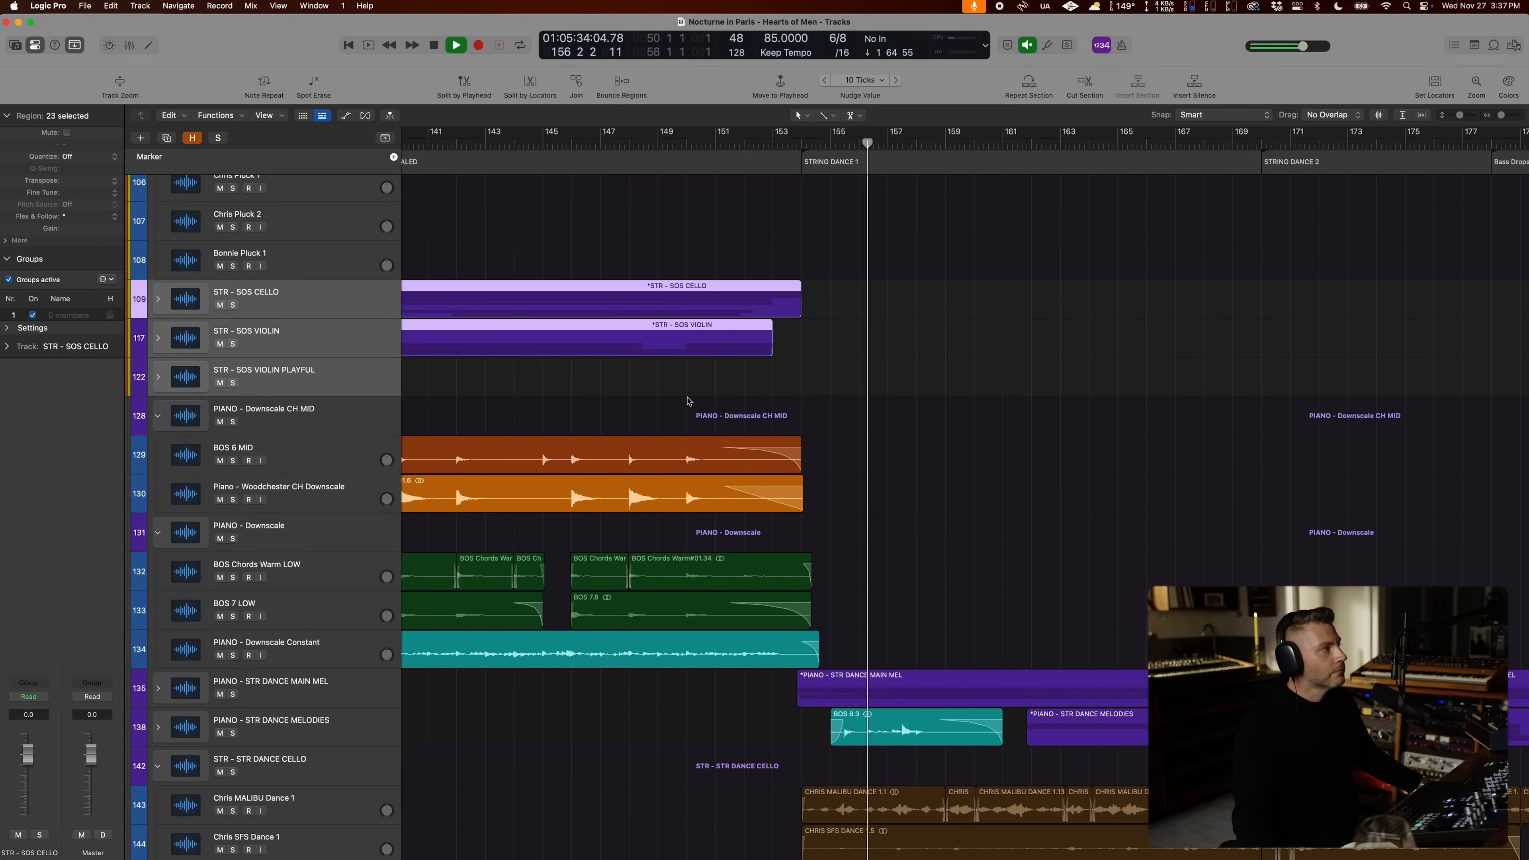
Step: Look over the STRING DANCE piano and string stacks and select the MALIBU Dance 1 cello track
scroll(688, 402, "down", 4)
scroll(688, 401, "down", 2)
scroll(680, 397, "down", 3)
scroll(676, 396, "down", 1)
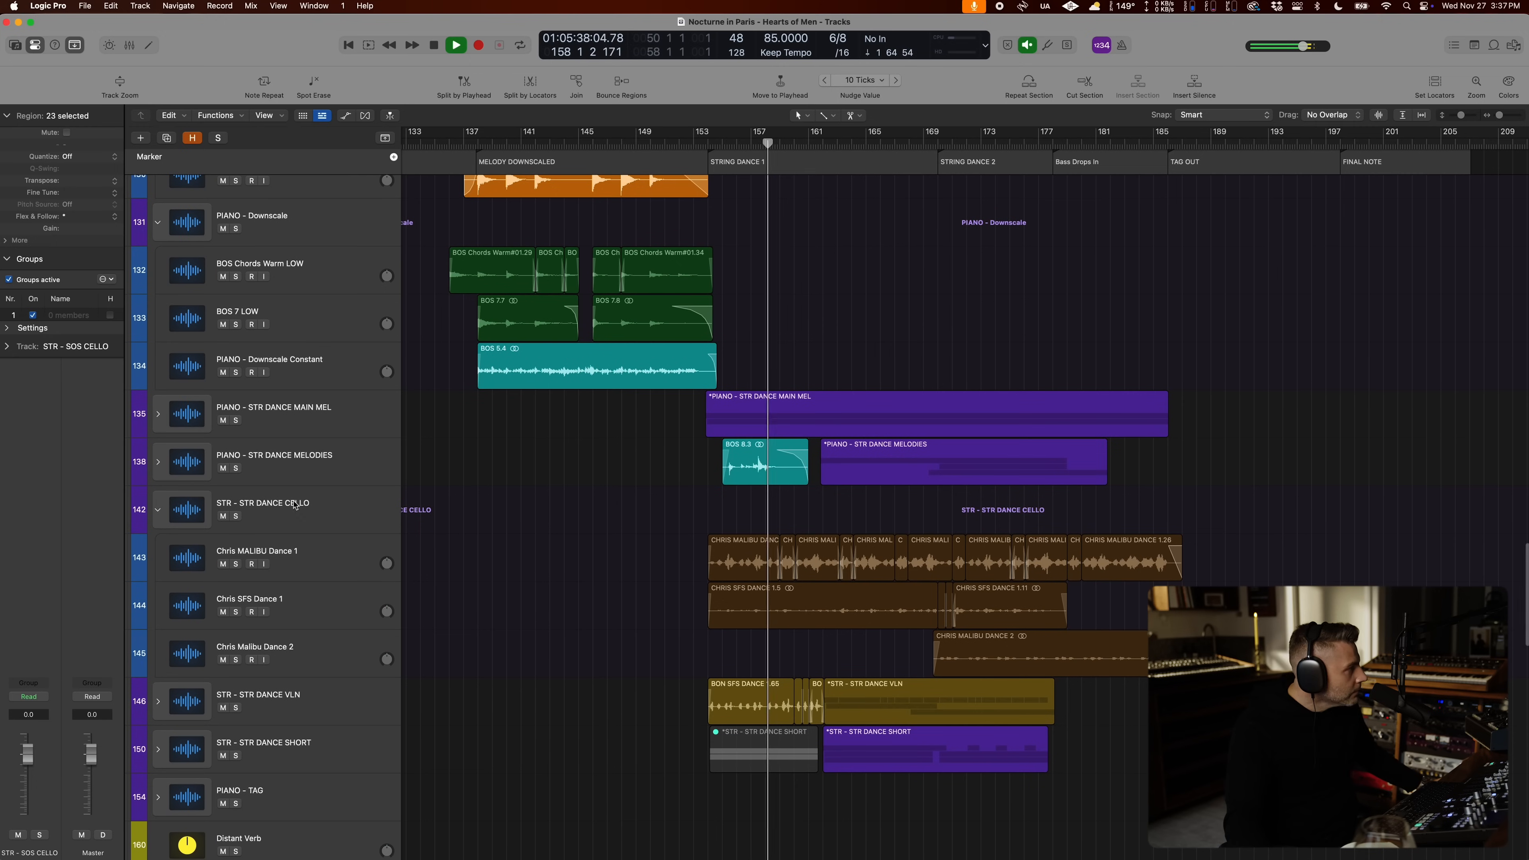
left_click(323, 560)
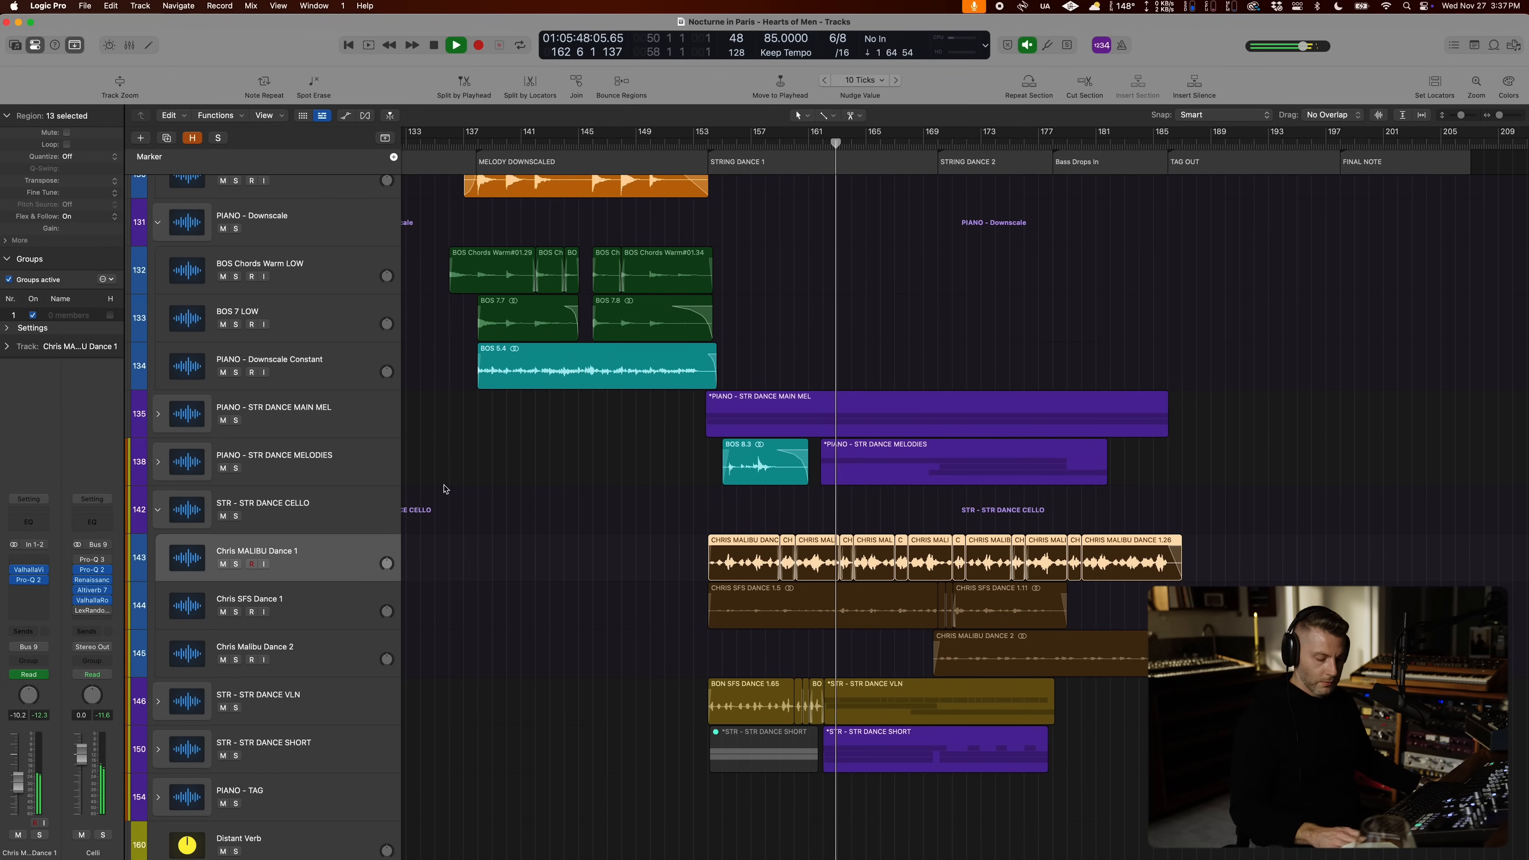
Step: Audition the soloed PIANO - STR DANCE MAIN MEL and MELODIES stacks, isolate MELODIES alone, and return to the full mix
scroll(434, 476, "down", 2)
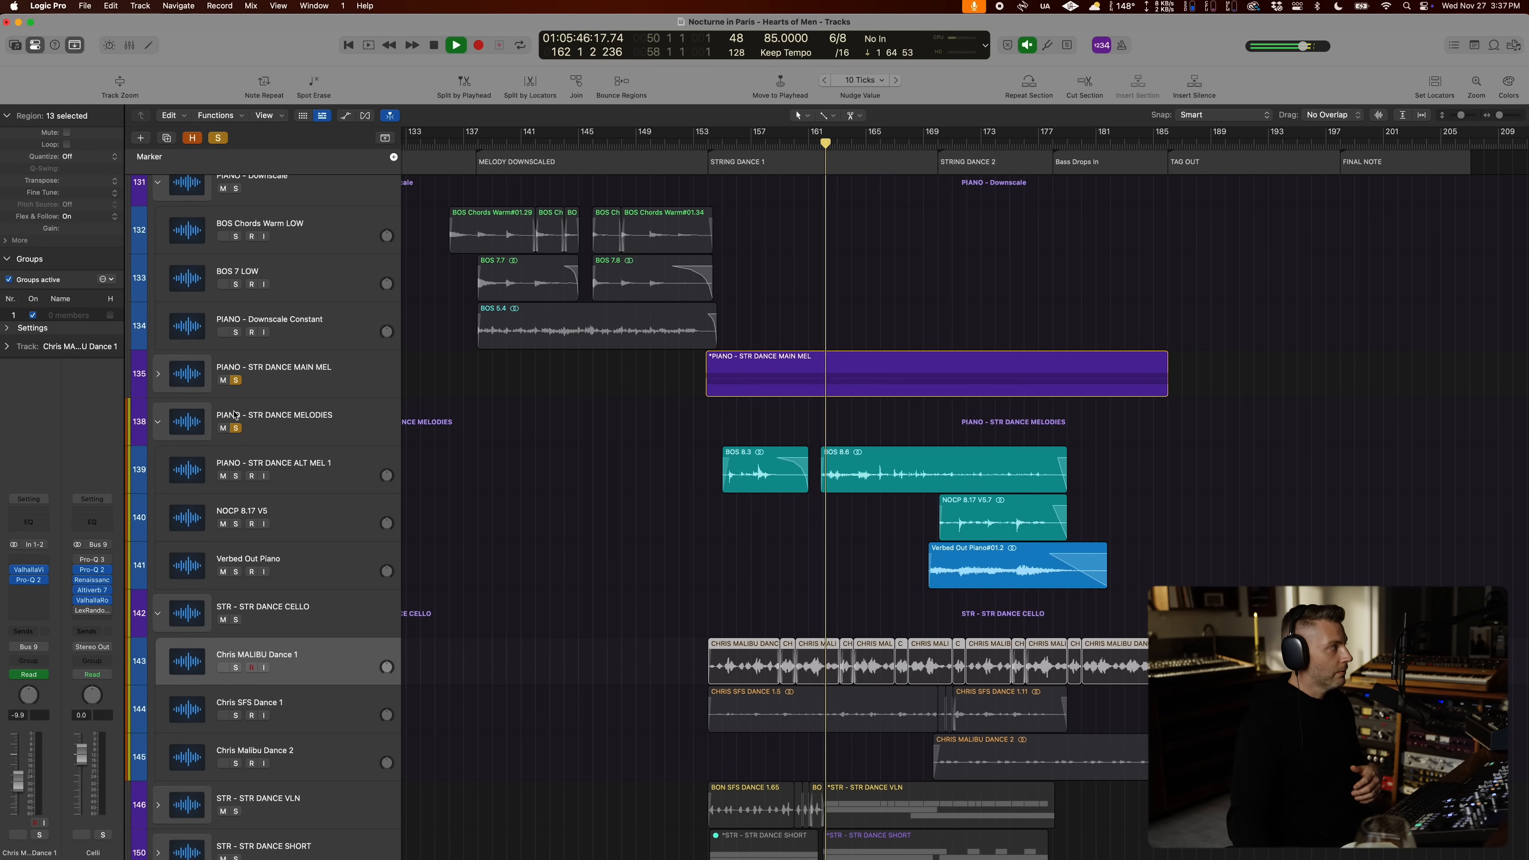
left_click(236, 380)
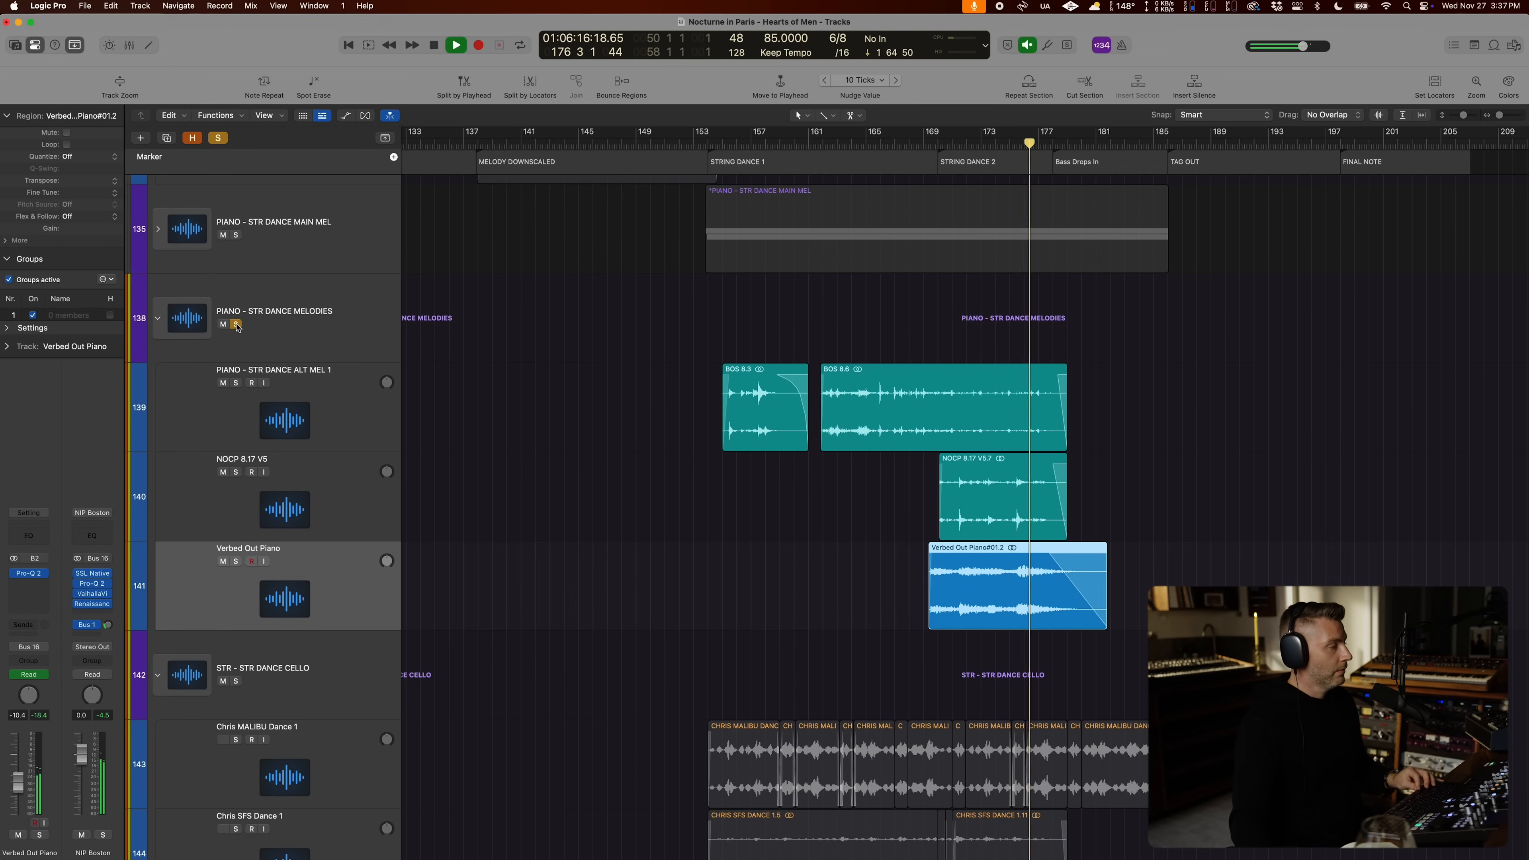
left_click(236, 324)
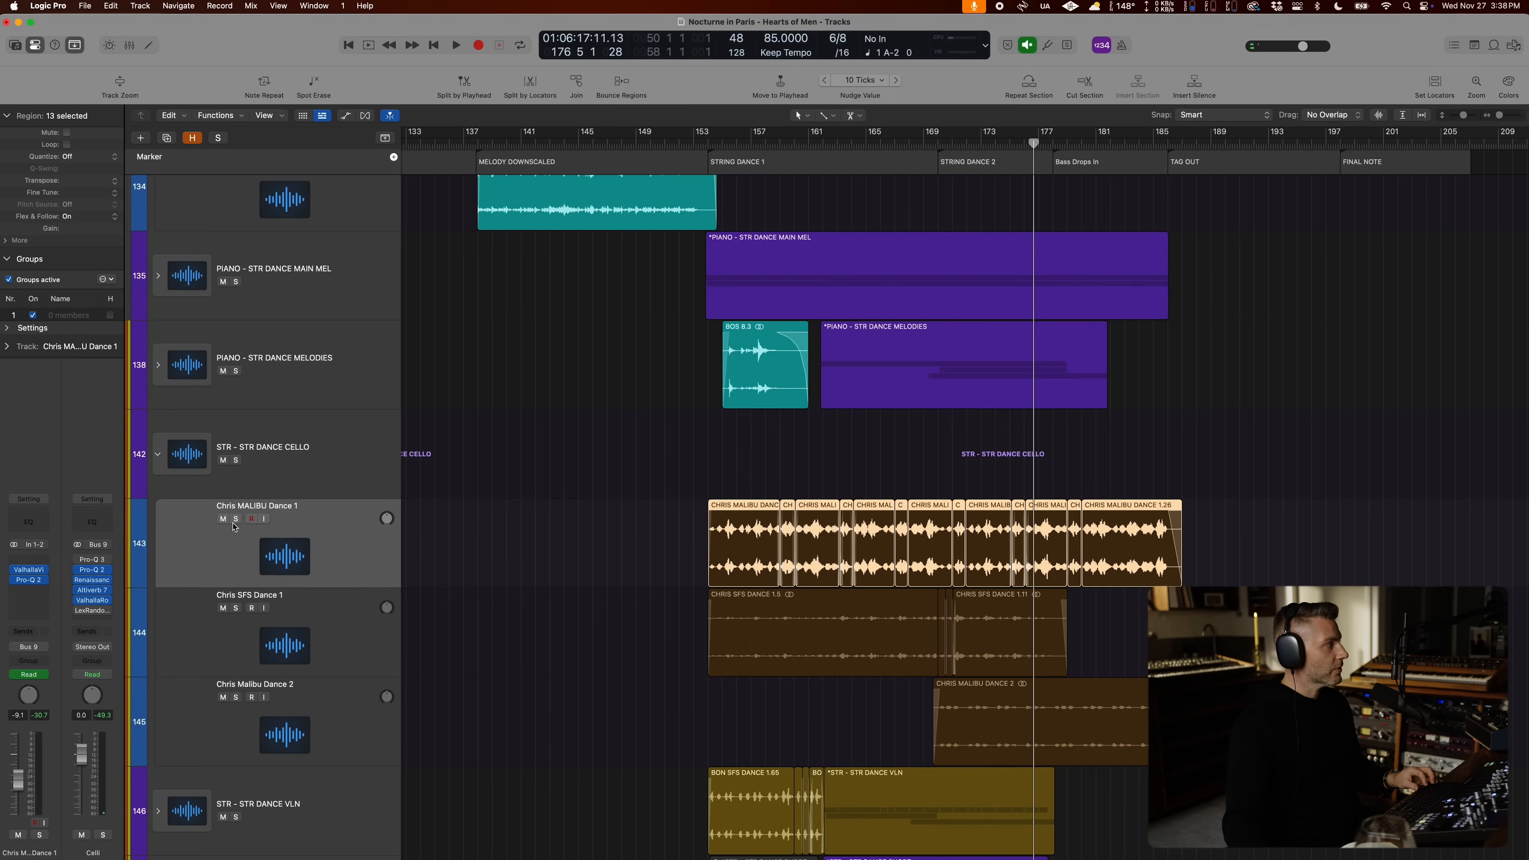
Step: Solo the MALIBU Dance 1 cello track at STRING DANCE 1, and switch the solo to the SFS Dance 1 cello track
left_click(237, 519)
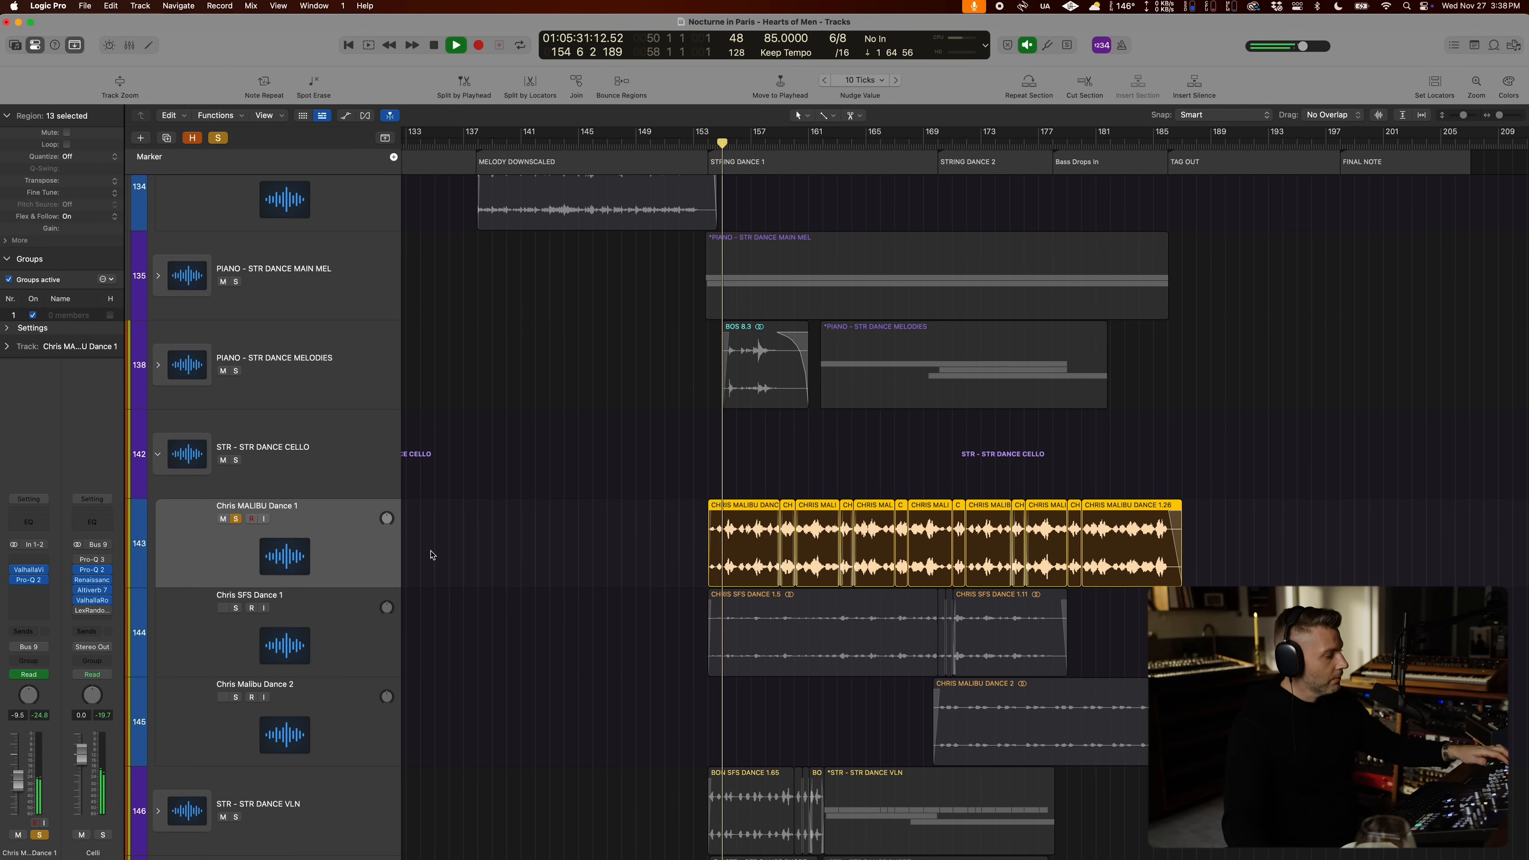
left_click(358, 670)
key("cmd+Right")
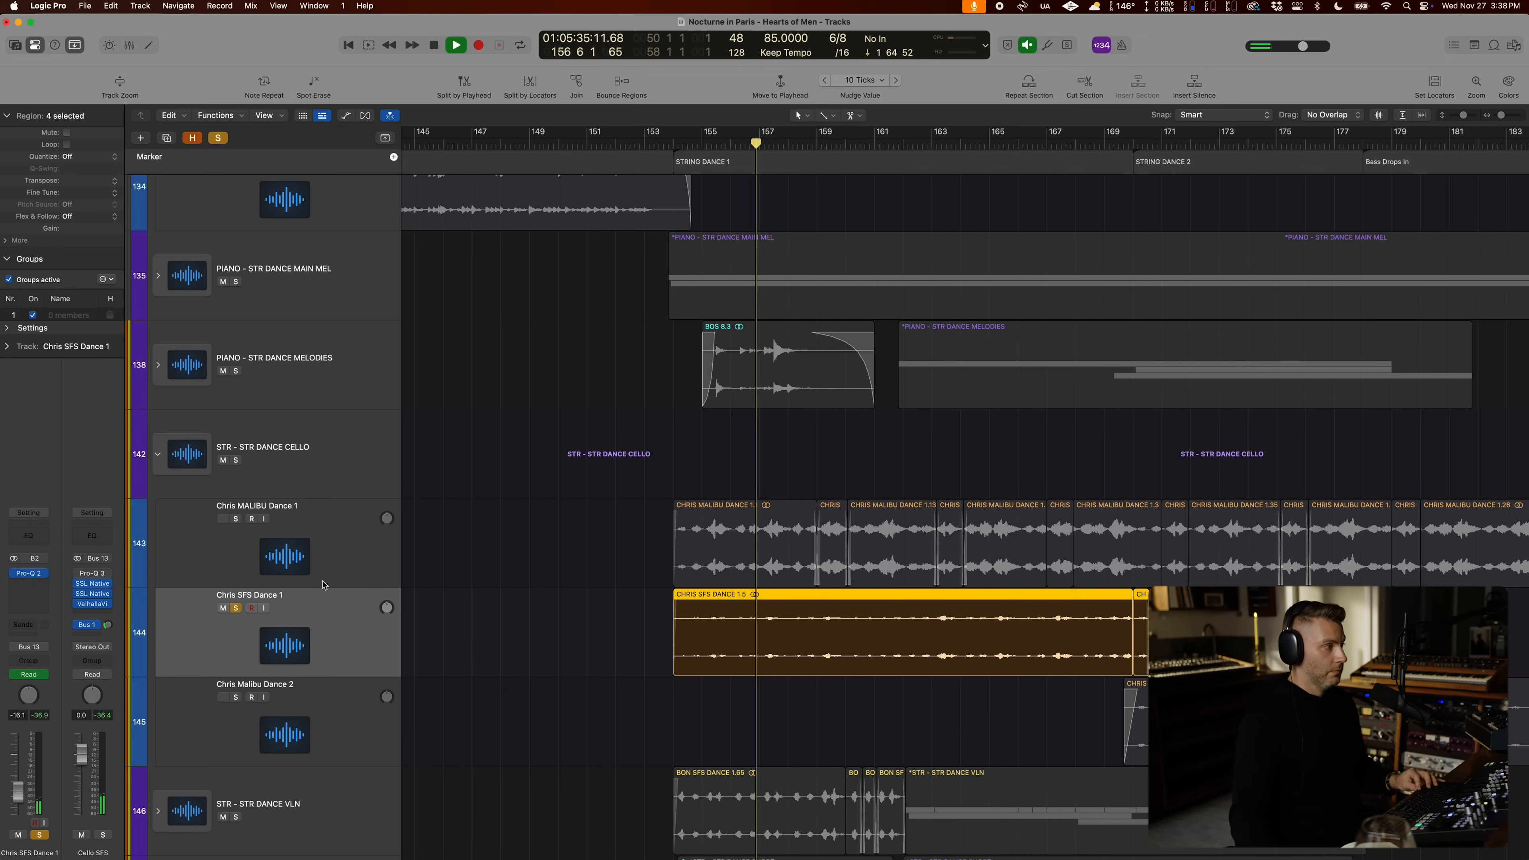